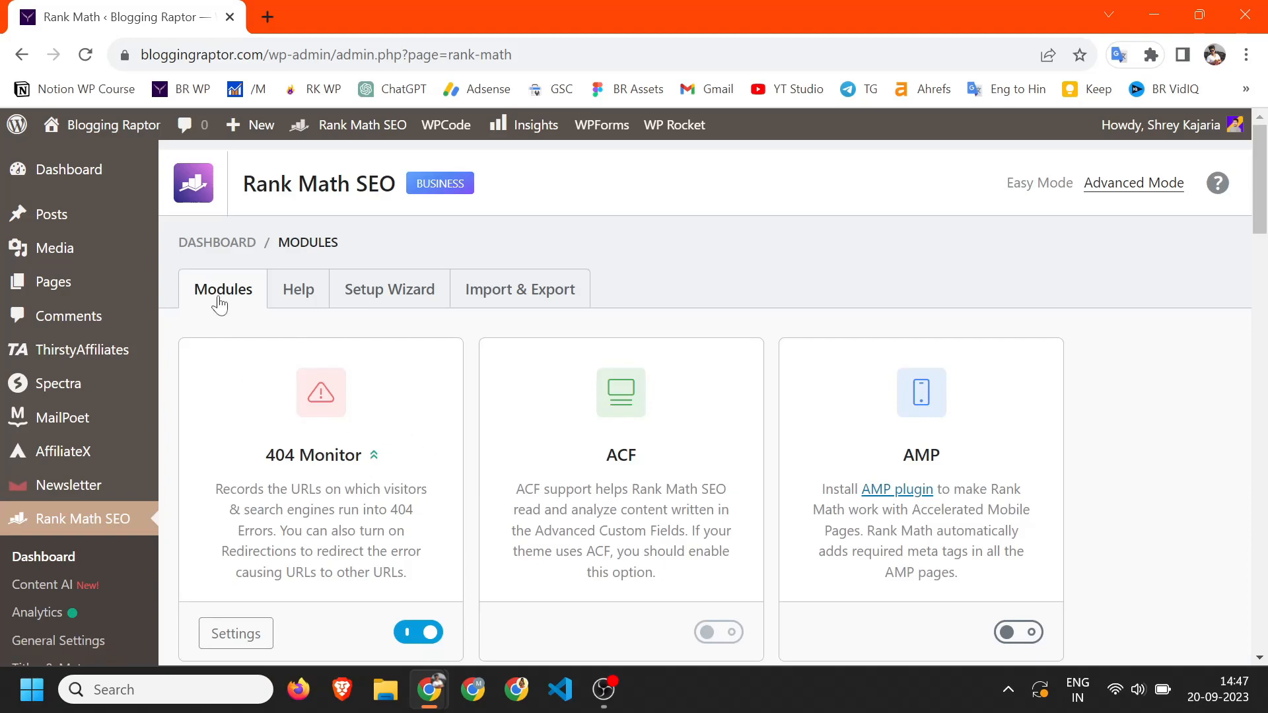
Check the Content AI module in Rank Math SEO, open the Content AI page and browse its AI tools.
{"action": "scroll", "coordinate": [733, 327], "scroll_direction": "down", "scroll_amount": 10}
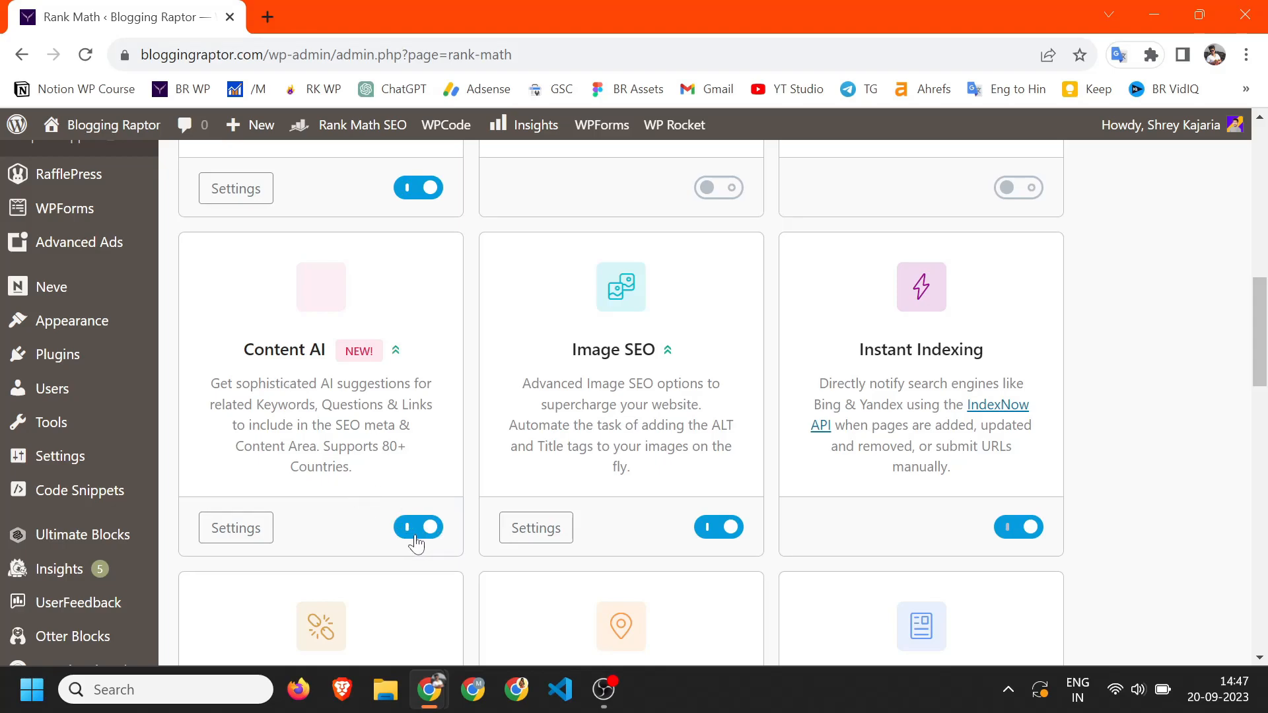
{"action": "scroll", "coordinate": [402, 522], "scroll_direction": "up", "scroll_amount": 7}
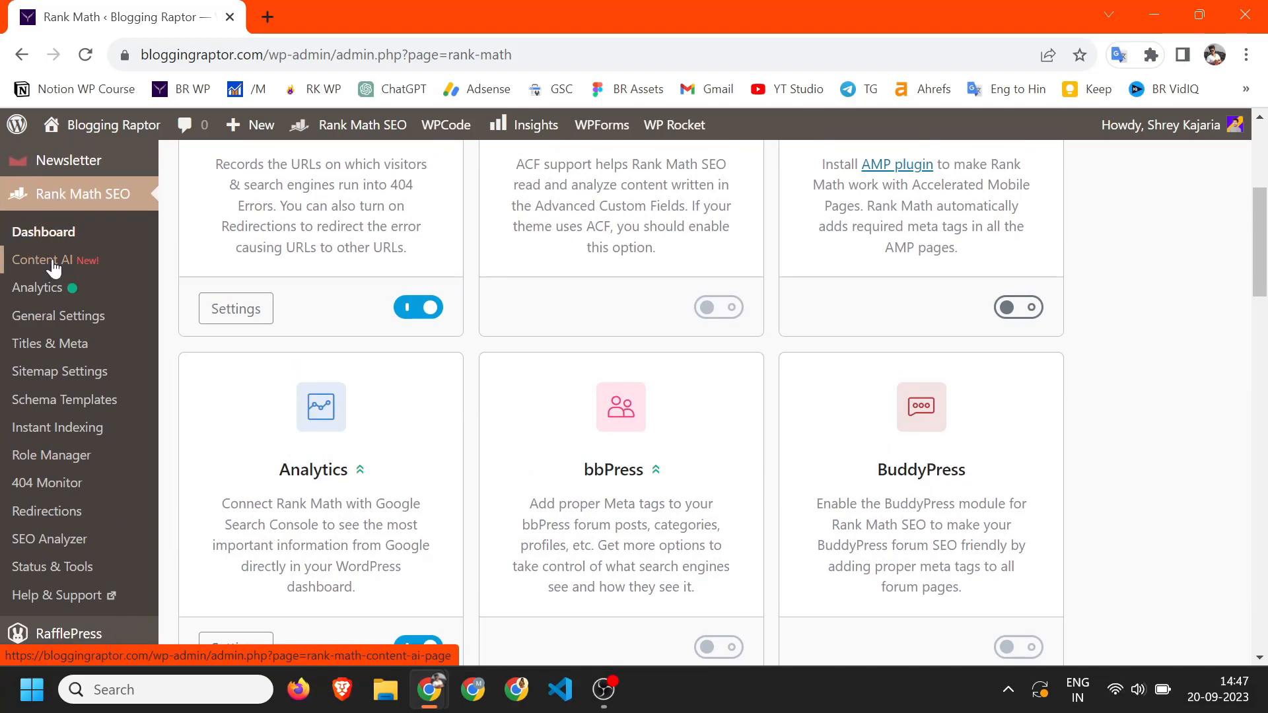
{"action": "left_click", "coordinate": [53, 266]}
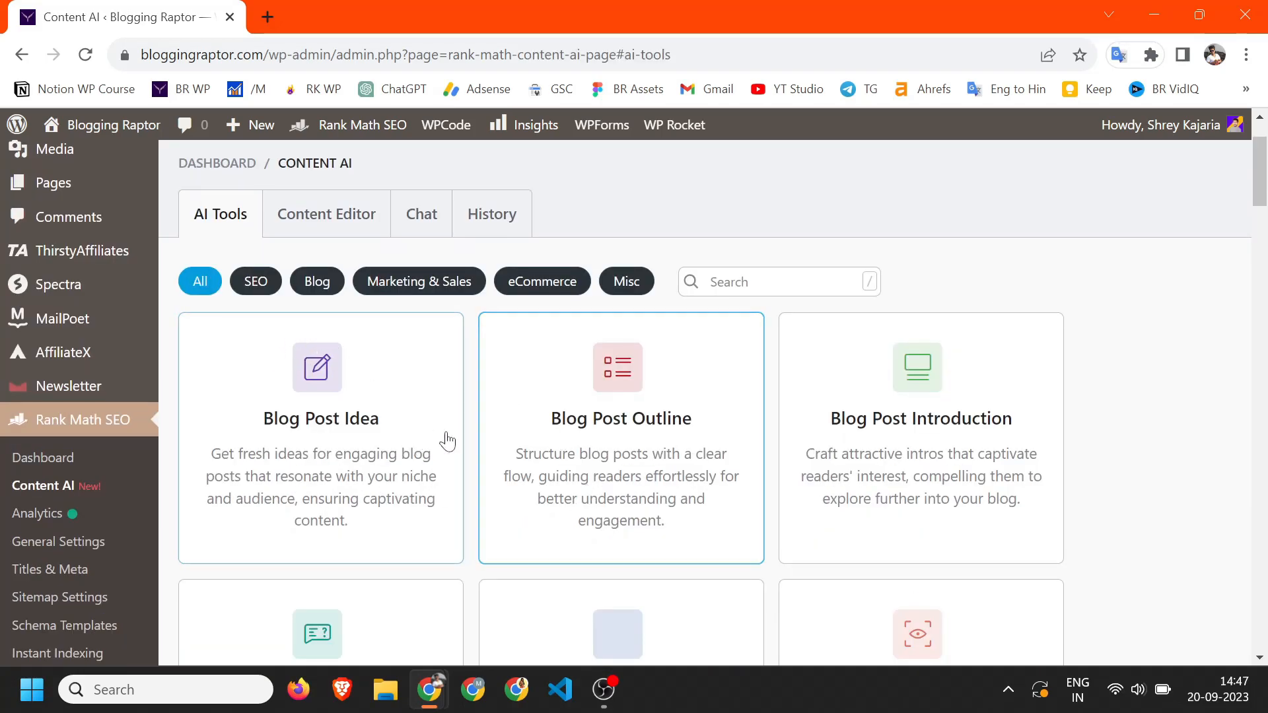
{"action": "scroll", "coordinate": [646, 418], "scroll_direction": "down", "scroll_amount": 8}
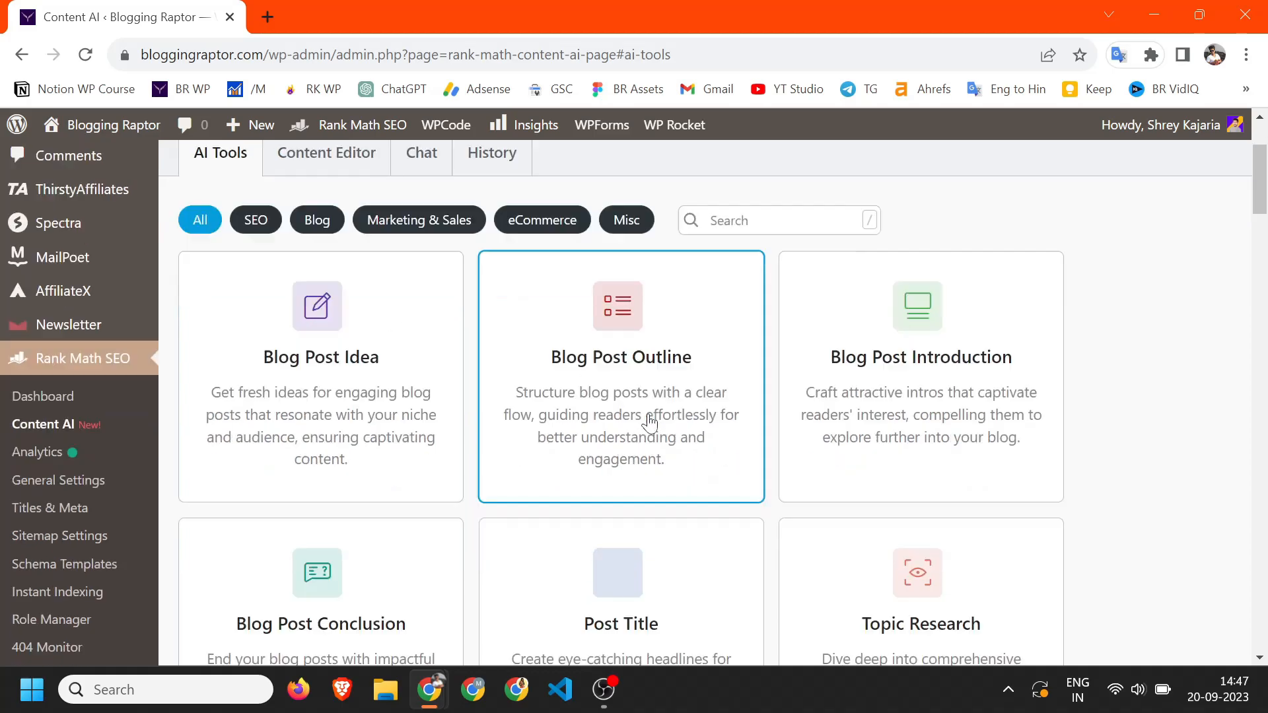
{"action": "scroll", "coordinate": [645, 424], "scroll_direction": "up", "scroll_amount": 10}
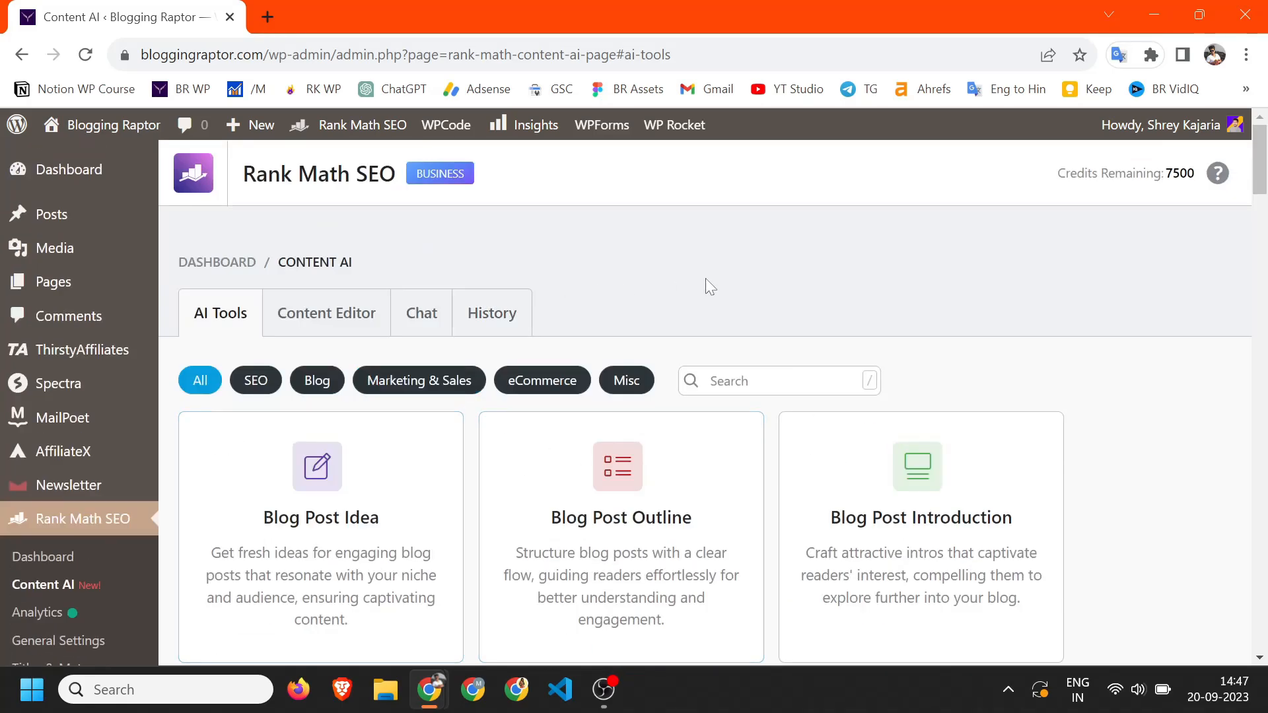
Look over the Content AI Content Editor and the example questions in the RankBot chat.
{"action": "left_click", "coordinate": [317, 323]}
{"action": "scroll", "coordinate": [540, 489], "scroll_direction": "down", "scroll_amount": 2}
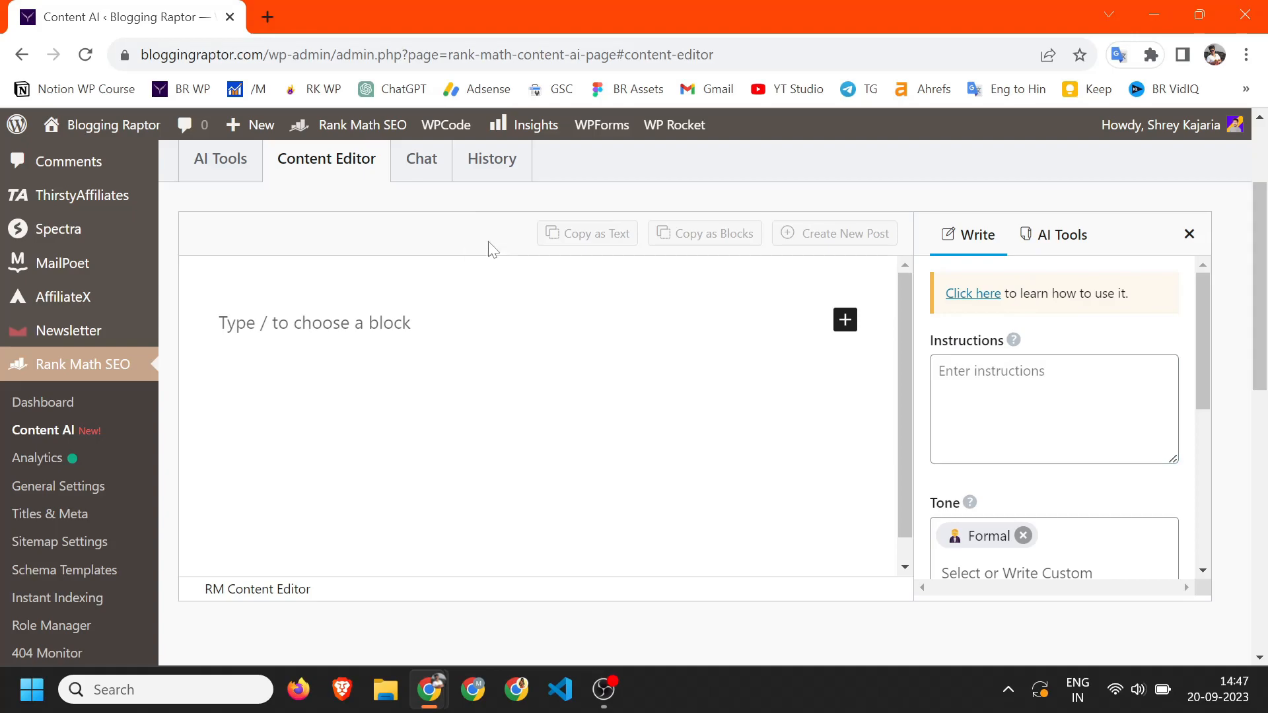
{"action": "left_click", "coordinate": [421, 158]}
{"action": "scroll", "coordinate": [385, 394], "scroll_direction": "down", "scroll_amount": 3}
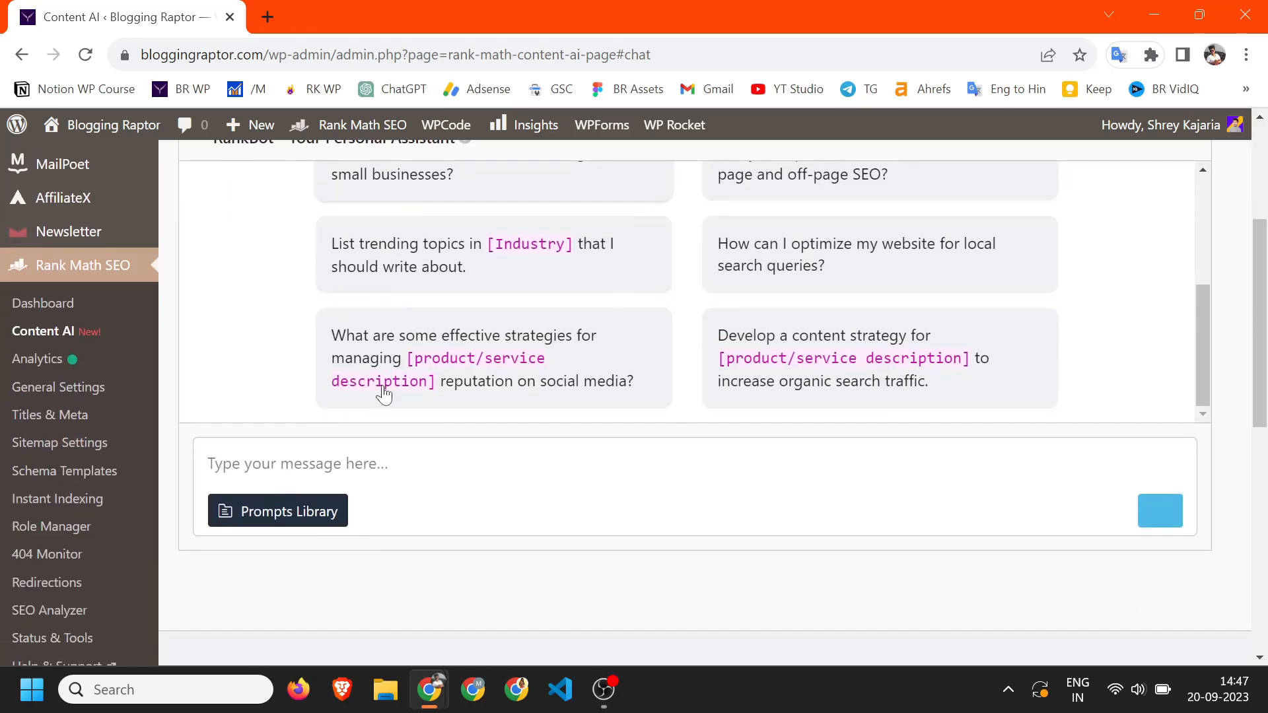
{"action": "scroll", "coordinate": [346, 447], "scroll_direction": "up", "scroll_amount": 3}
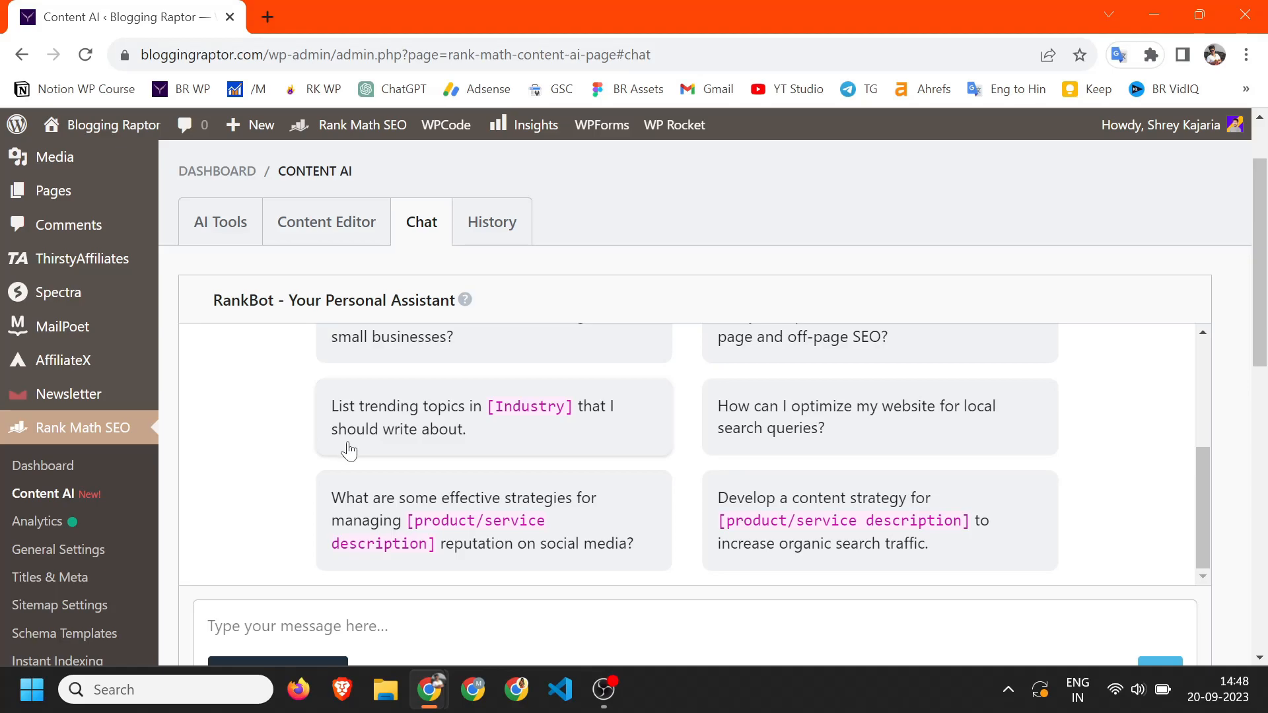
{"action": "scroll", "coordinate": [349, 451], "scroll_direction": "up", "scroll_amount": 5}
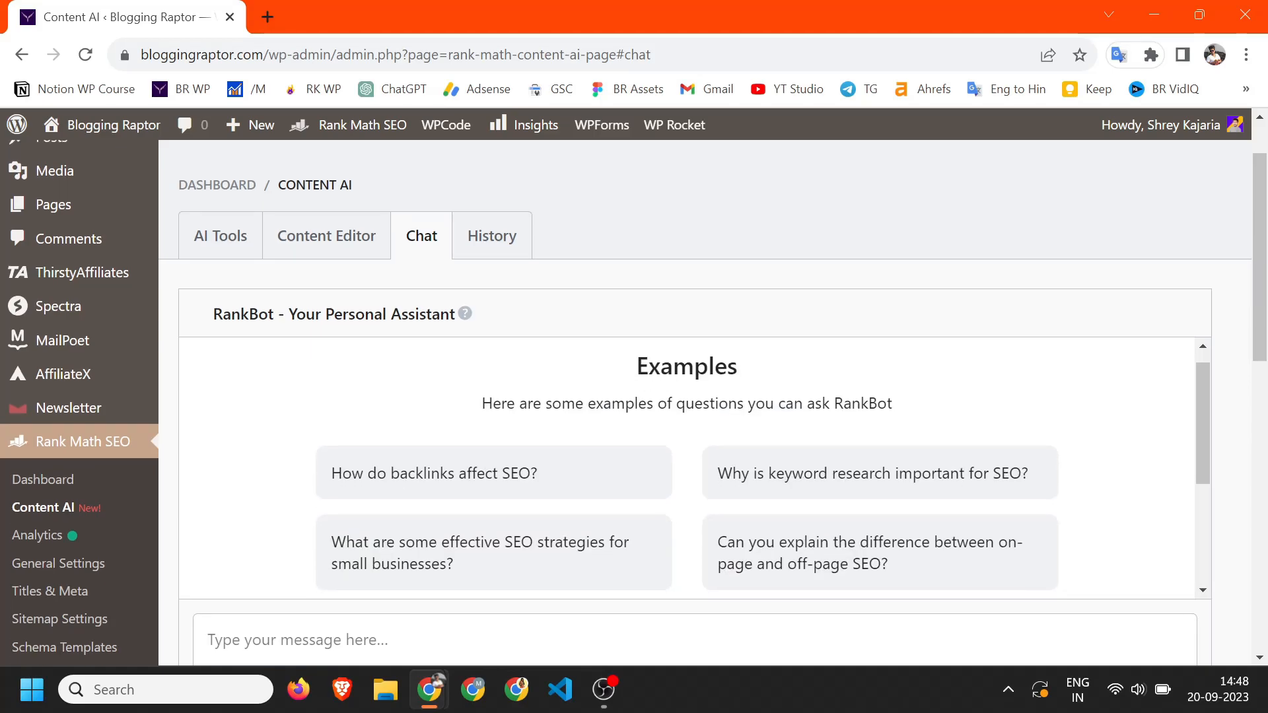
{"action": "scroll", "coordinate": [443, 395], "scroll_direction": "down", "scroll_amount": 1}
{"action": "scroll", "coordinate": [443, 394], "scroll_direction": "down", "scroll_amount": 5}
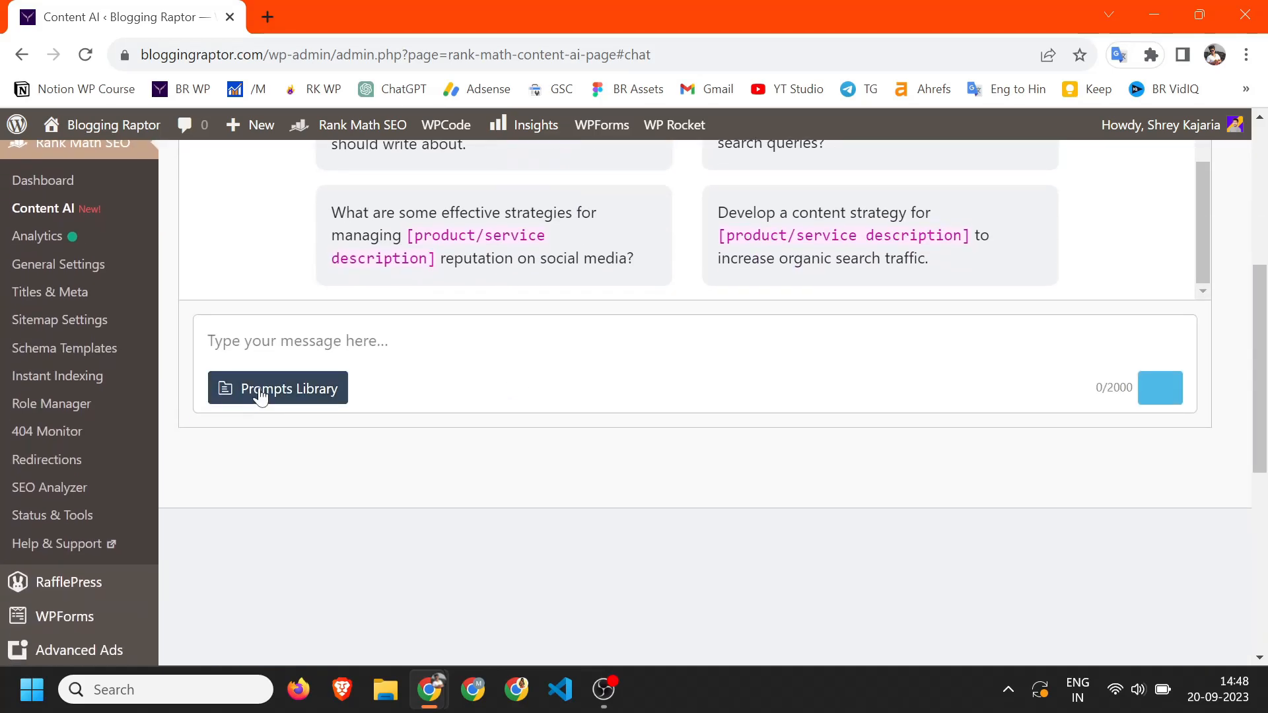
Browse RankBot's Prompts Library and preview the "Blog Post - Fix Grammar" prompt.
{"action": "left_click", "coordinate": [261, 395]}
{"action": "scroll", "coordinate": [283, 396], "scroll_direction": "down", "scroll_amount": 15}
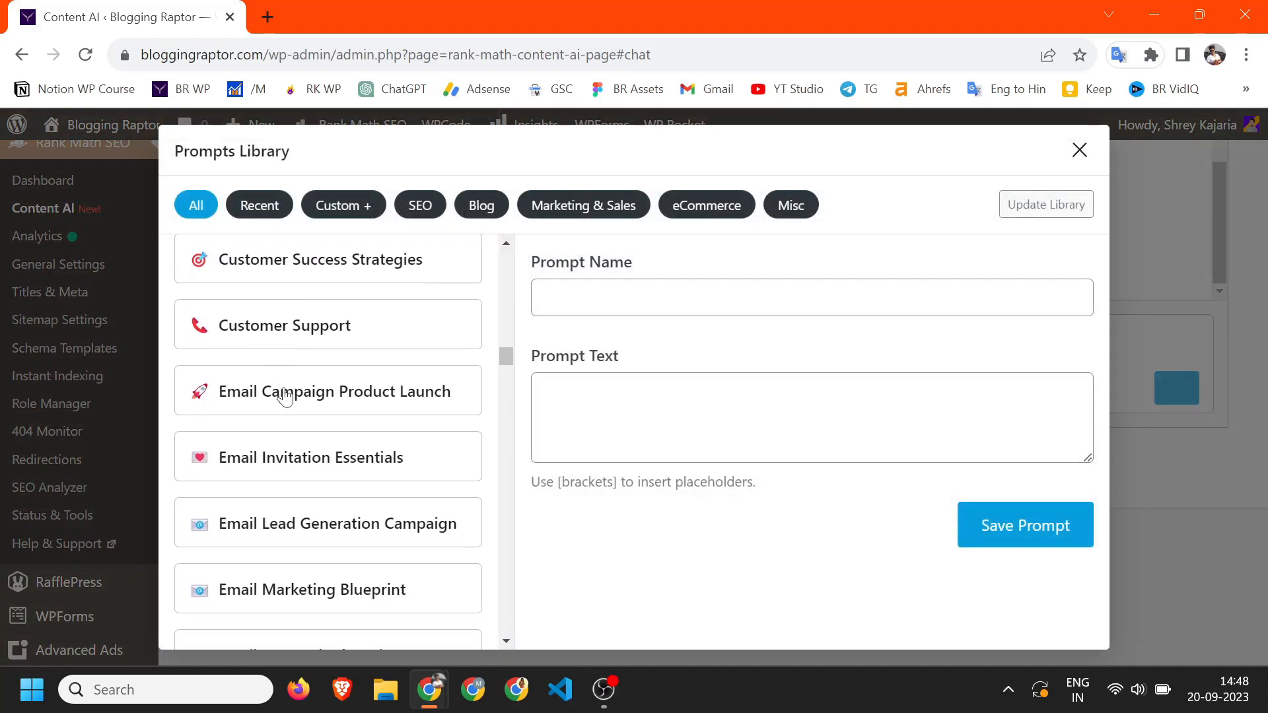
{"action": "scroll", "coordinate": [285, 396], "scroll_direction": "up", "scroll_amount": 15}
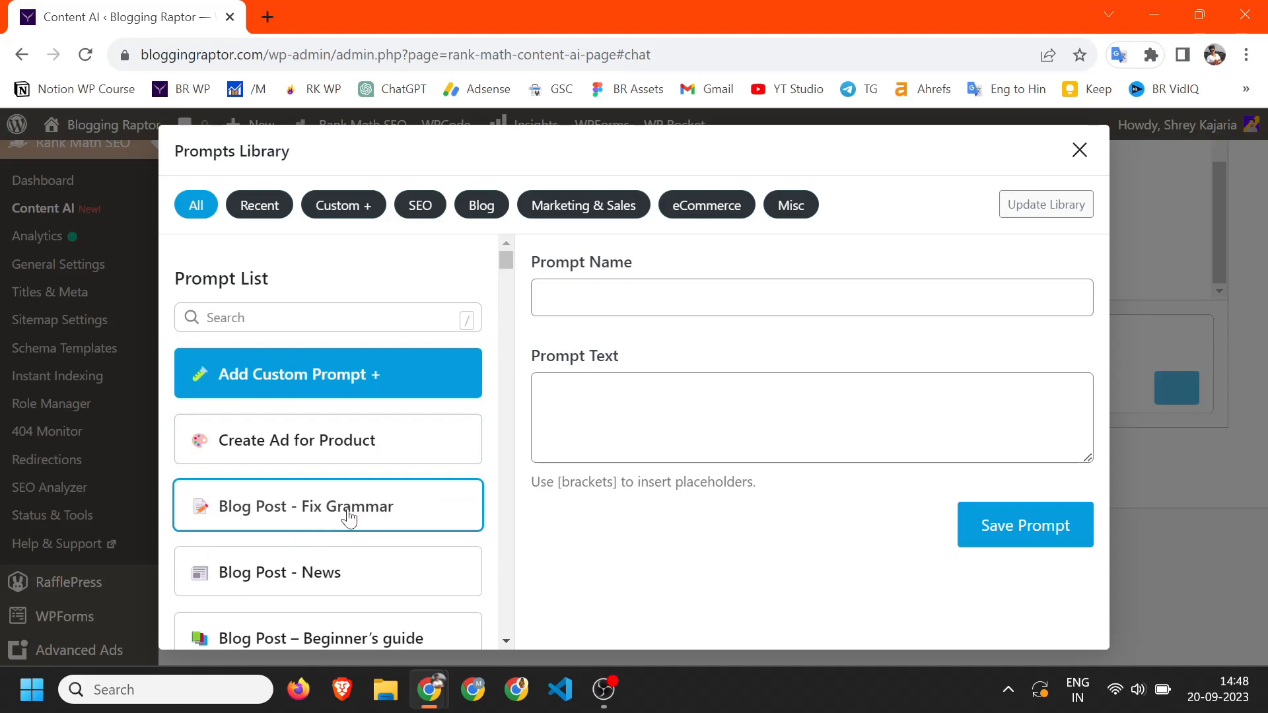
{"action": "left_click", "coordinate": [330, 510]}
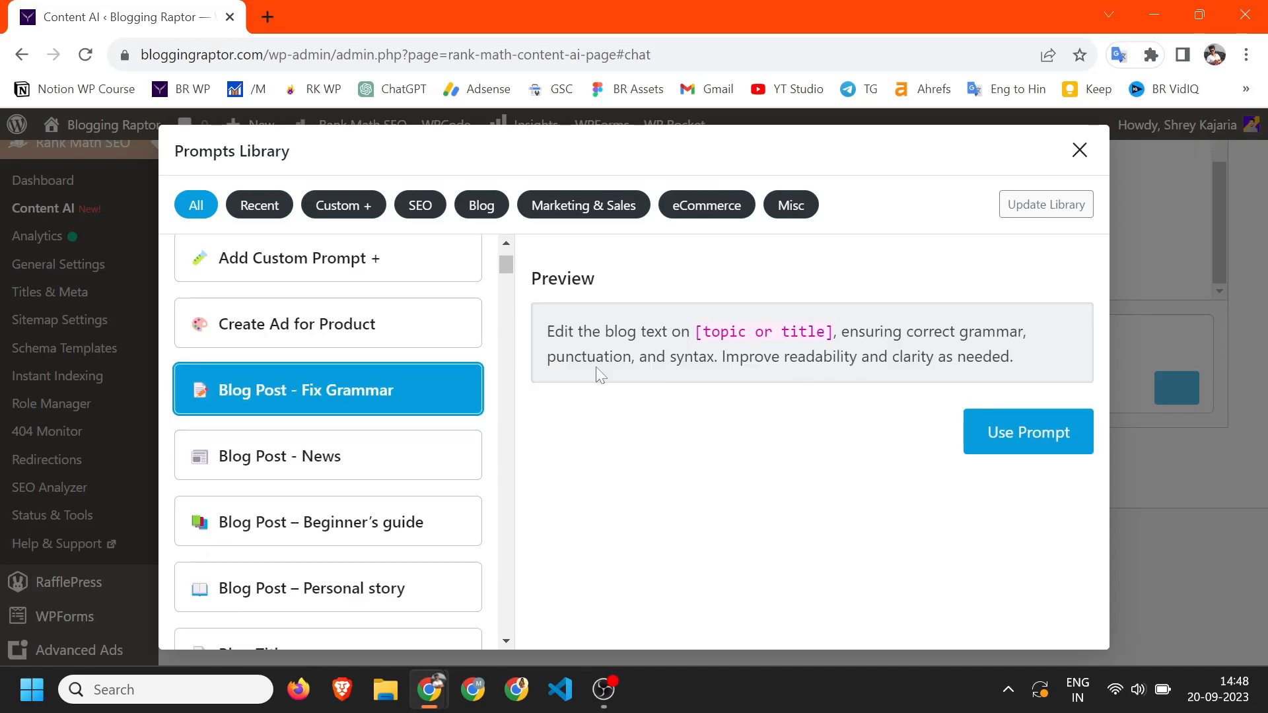
Copy the previewed Fix Grammar prompt text, close the library and paste it into the RankBot message box.
{"action": "left_click_drag", "start_coordinate": [536, 328], "coordinate": [893, 345]}
{"action": "right_click", "coordinate": [893, 345]}
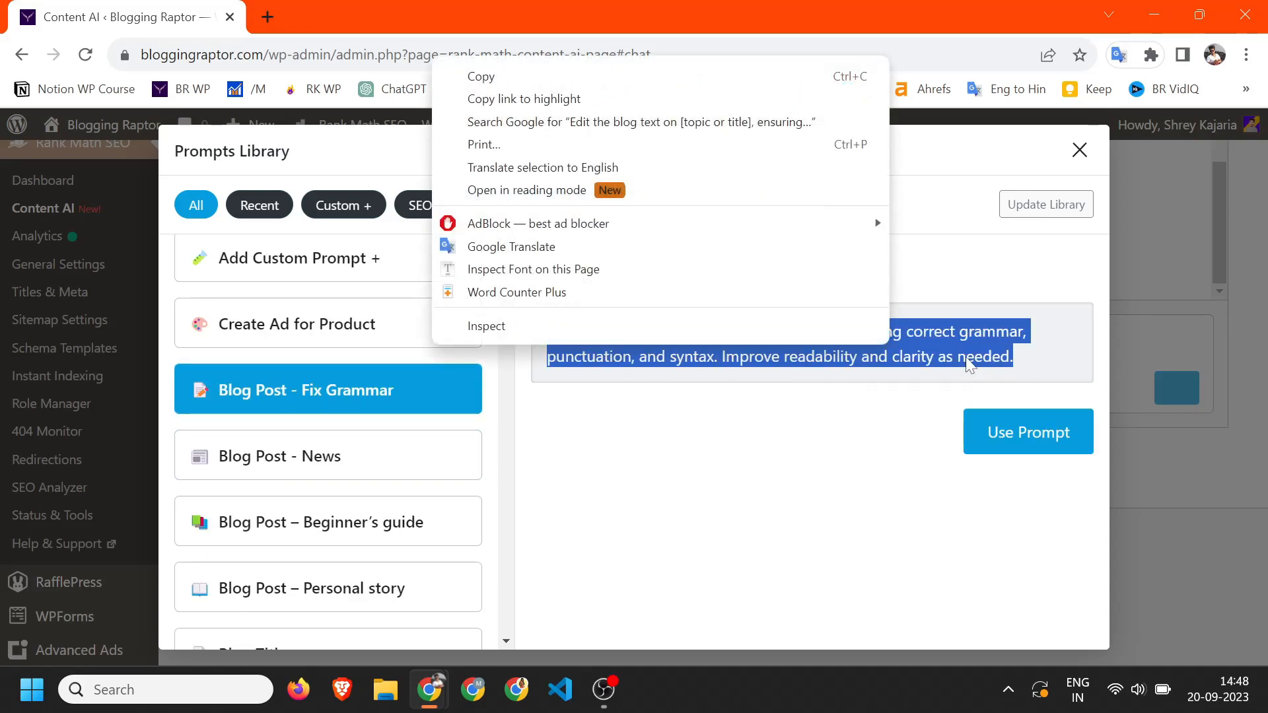
{"action": "left_click", "coordinate": [555, 78]}
{"action": "scroll", "coordinate": [295, 269], "scroll_direction": "up", "scroll_amount": 2}
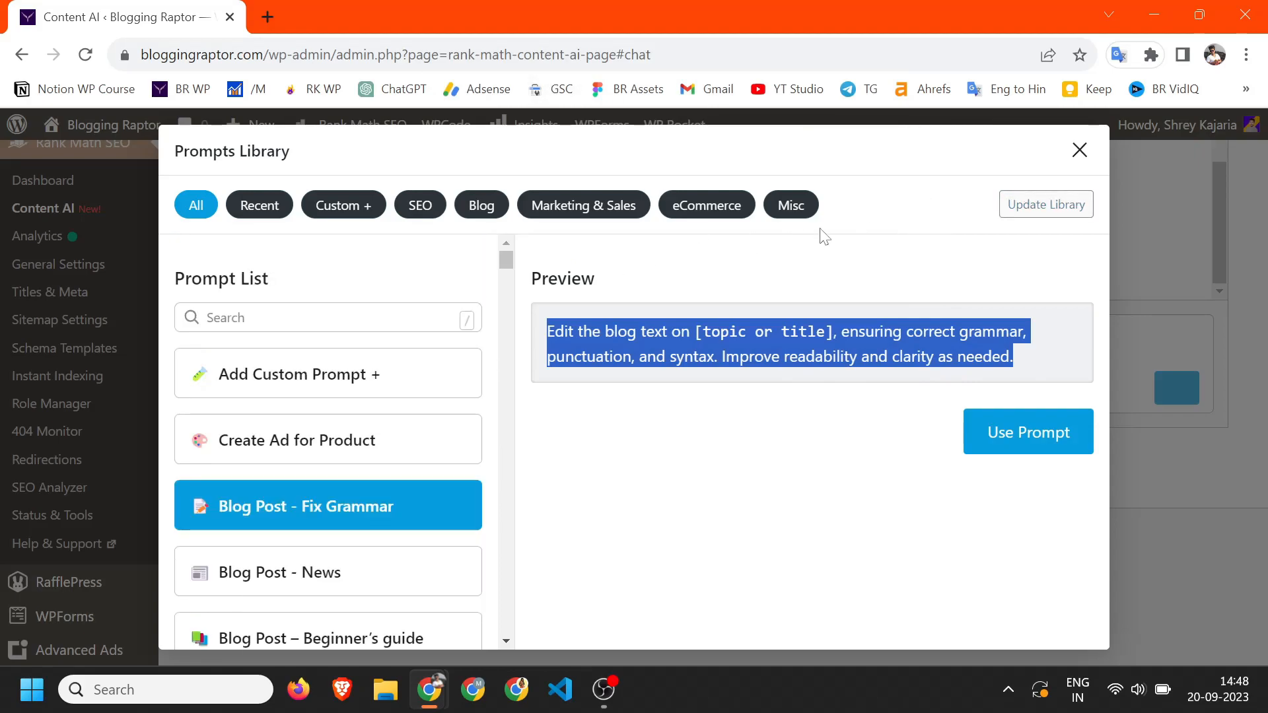
{"action": "left_click", "coordinate": [1093, 164]}
{"action": "left_click", "coordinate": [481, 383]}
{"action": "key", "text": "ctrl+v"}
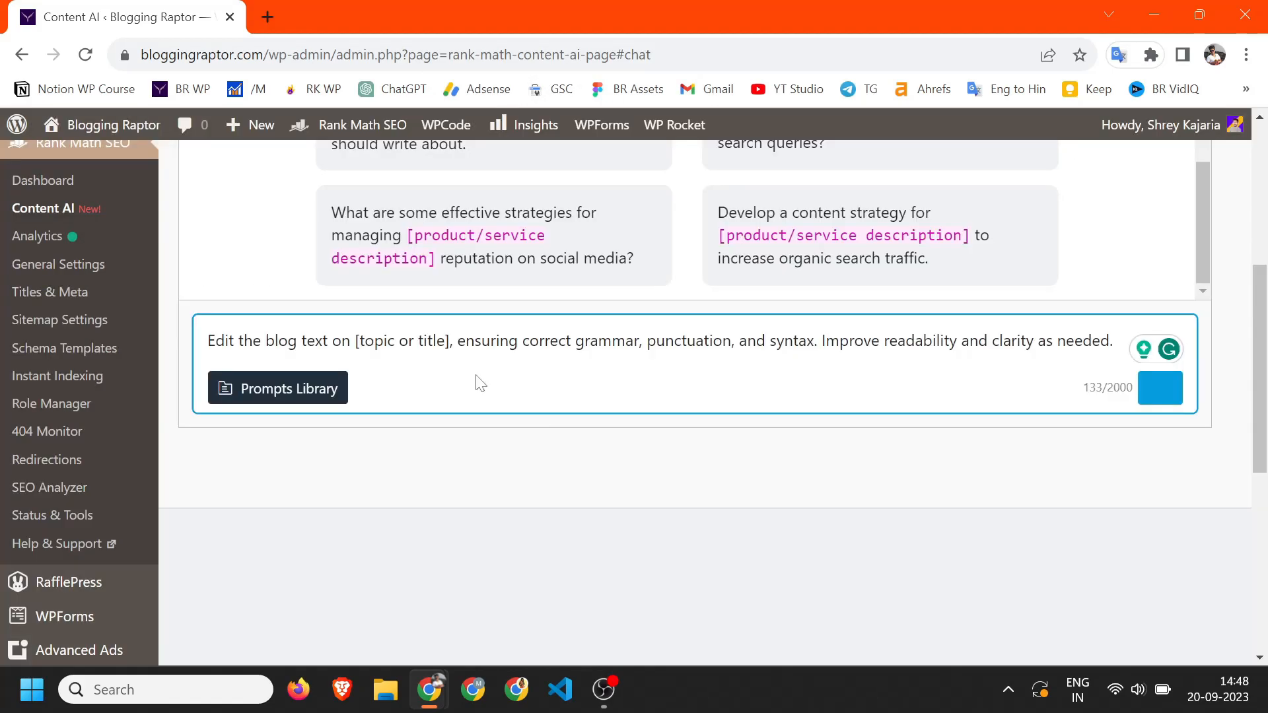
{"action": "scroll", "coordinate": [486, 389], "scroll_direction": "up", "scroll_amount": 1}
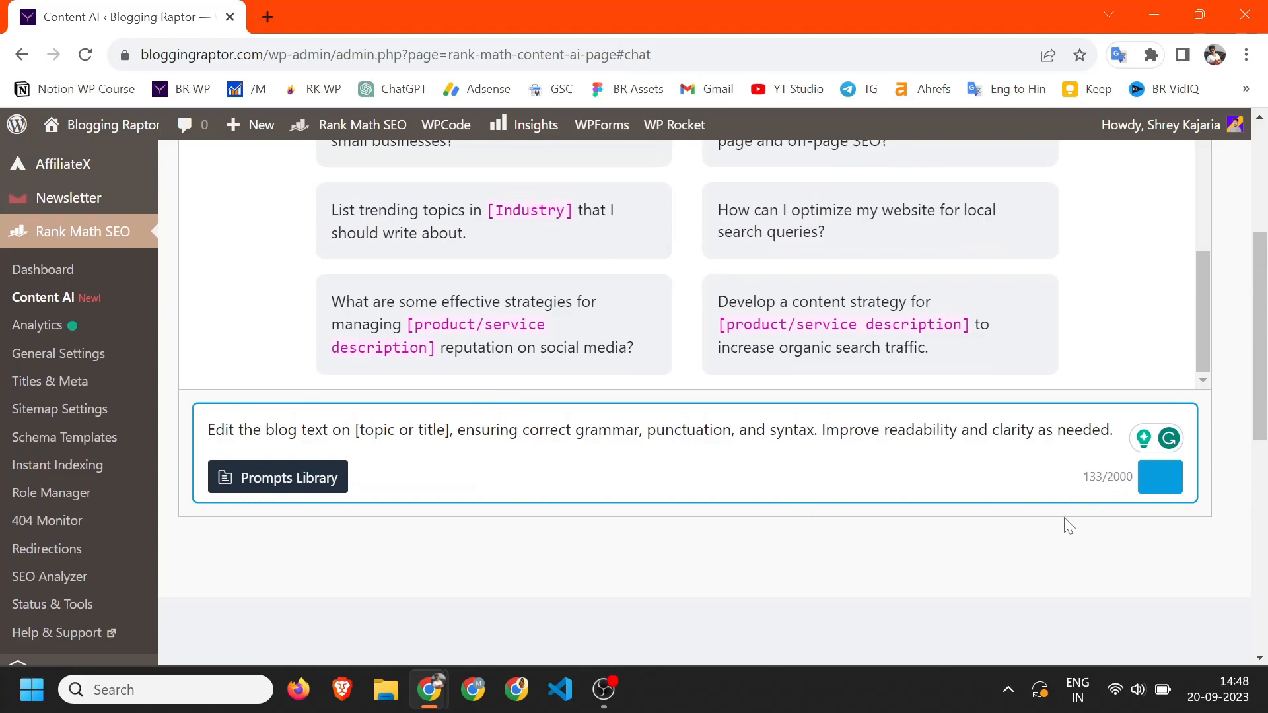
Check the Content AI history and return to the AI Tools overview.
{"action": "scroll", "coordinate": [467, 428], "scroll_direction": "up", "scroll_amount": 2}
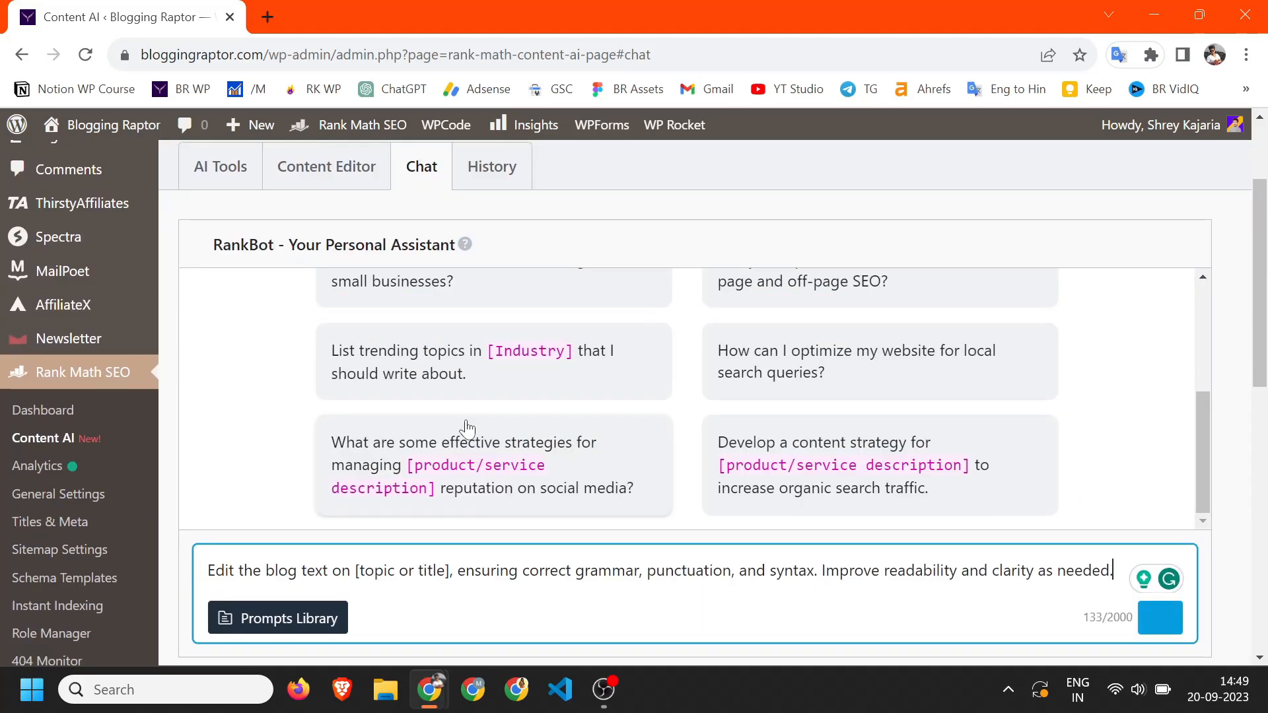
{"action": "left_click", "coordinate": [505, 173]}
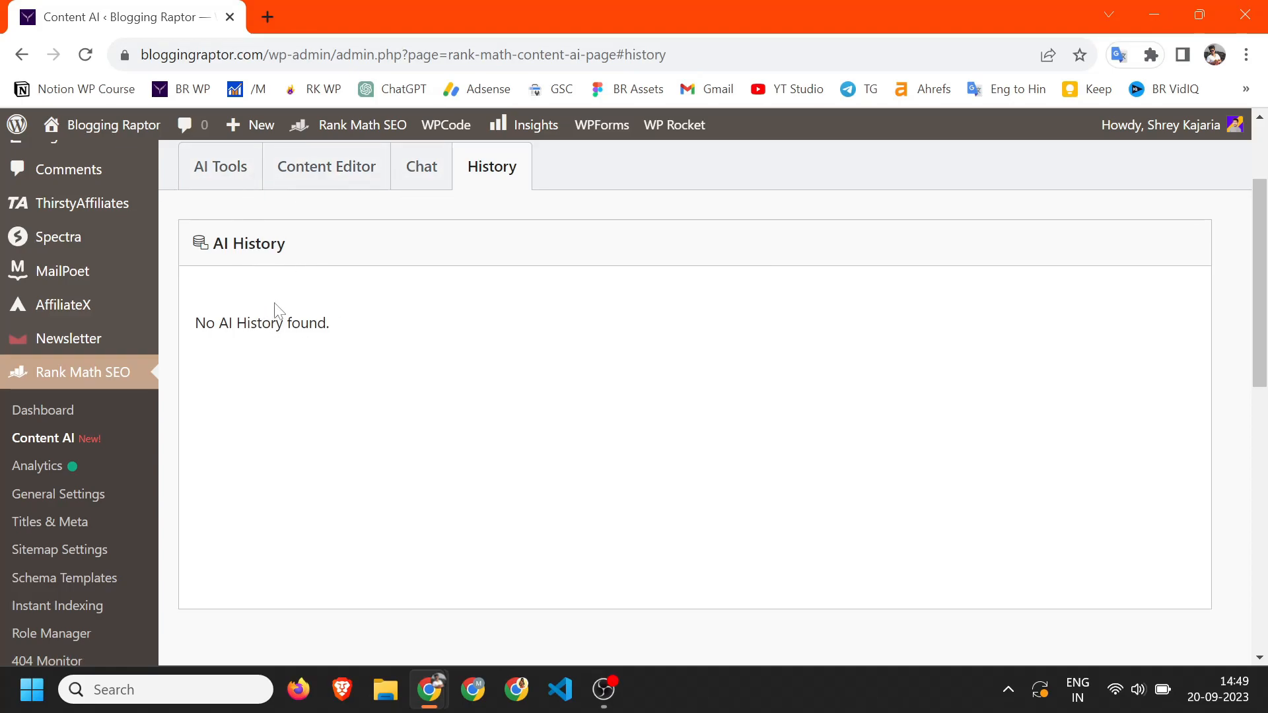
{"action": "scroll", "coordinate": [278, 385], "scroll_direction": "up", "scroll_amount": 2}
{"action": "left_click", "coordinate": [220, 315]}
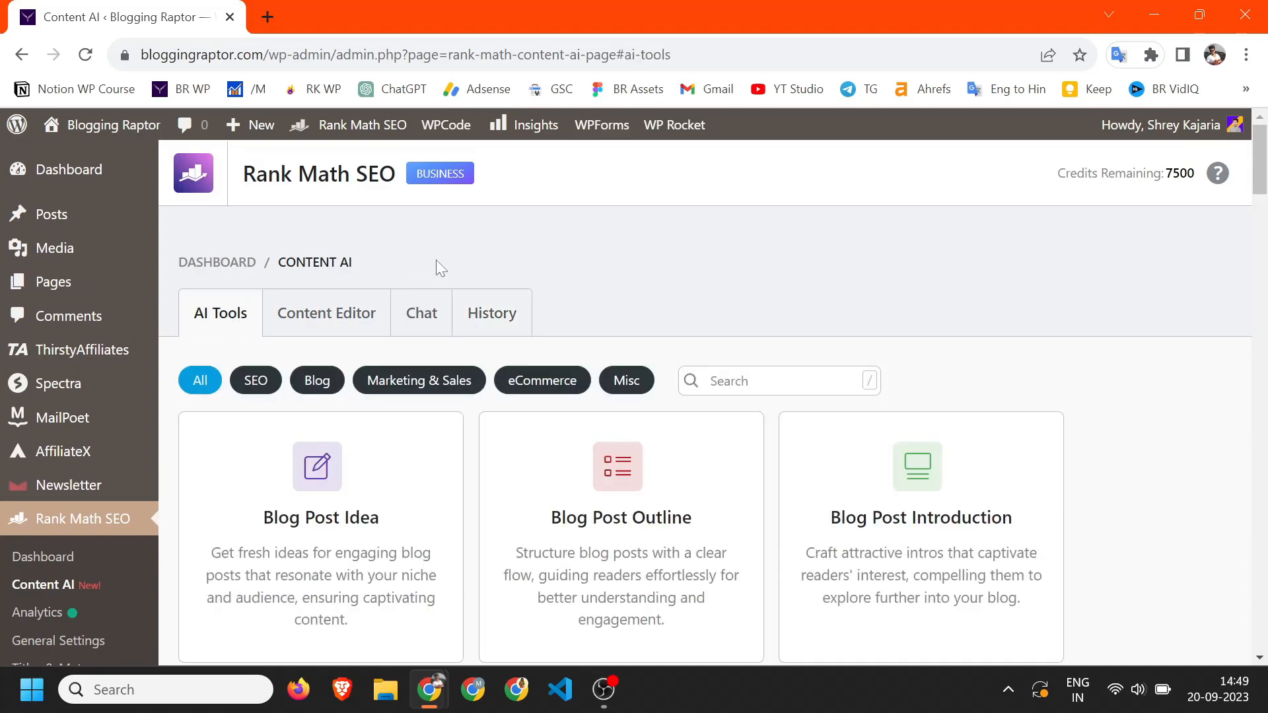
Open the Blog Post Idea tool and describe the niche as "digital marketing, blogging, adsense, affiliate marketing".
{"action": "scroll", "coordinate": [422, 400], "scroll_direction": "down", "scroll_amount": 3}
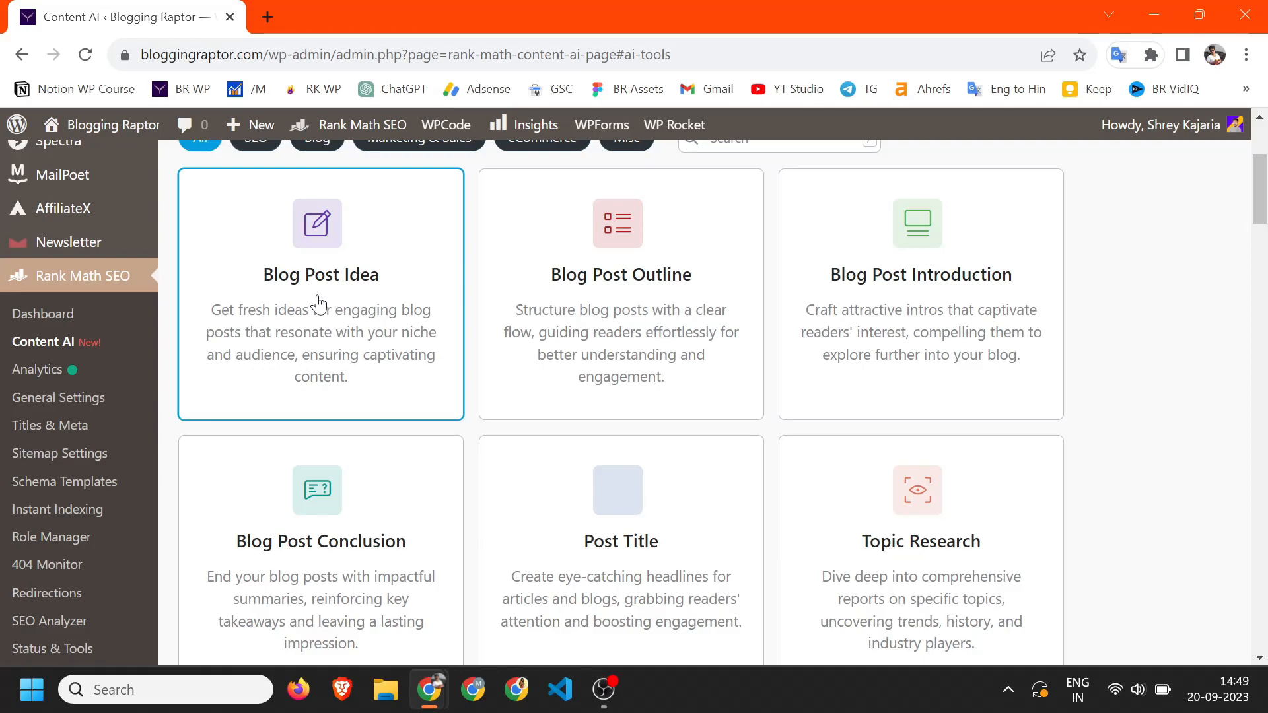
{"action": "left_click", "coordinate": [356, 292]}
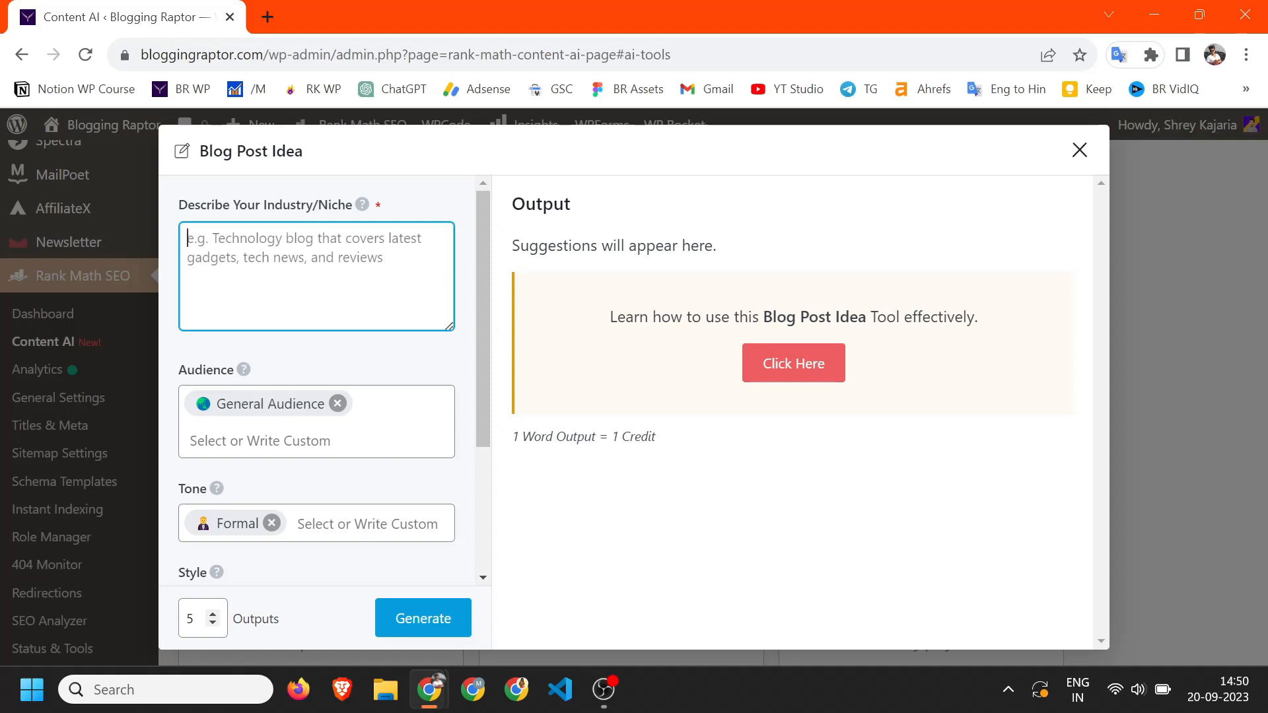
{"action": "key", "text": "ctrl+v"}
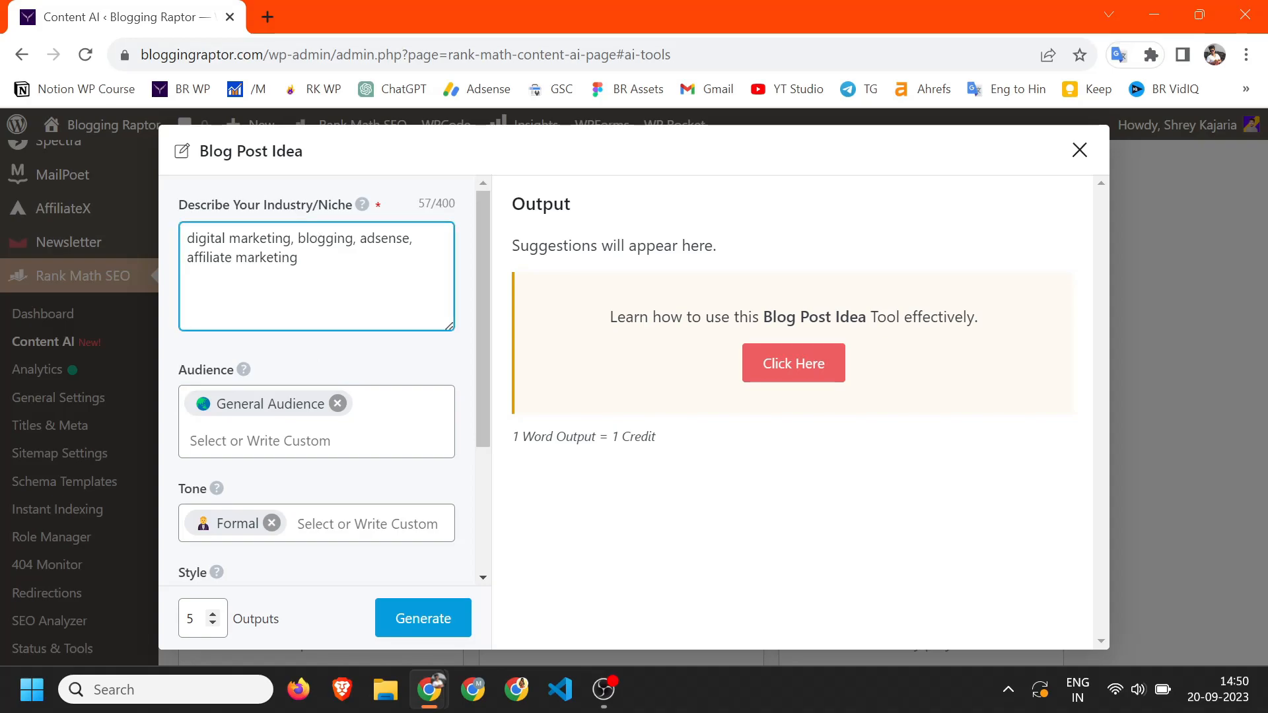
Examine the Audience choices of the Blog Post Idea form, keeping General Audience selected.
{"action": "left_click", "coordinate": [203, 382]}
{"action": "left_click", "coordinate": [197, 380]}
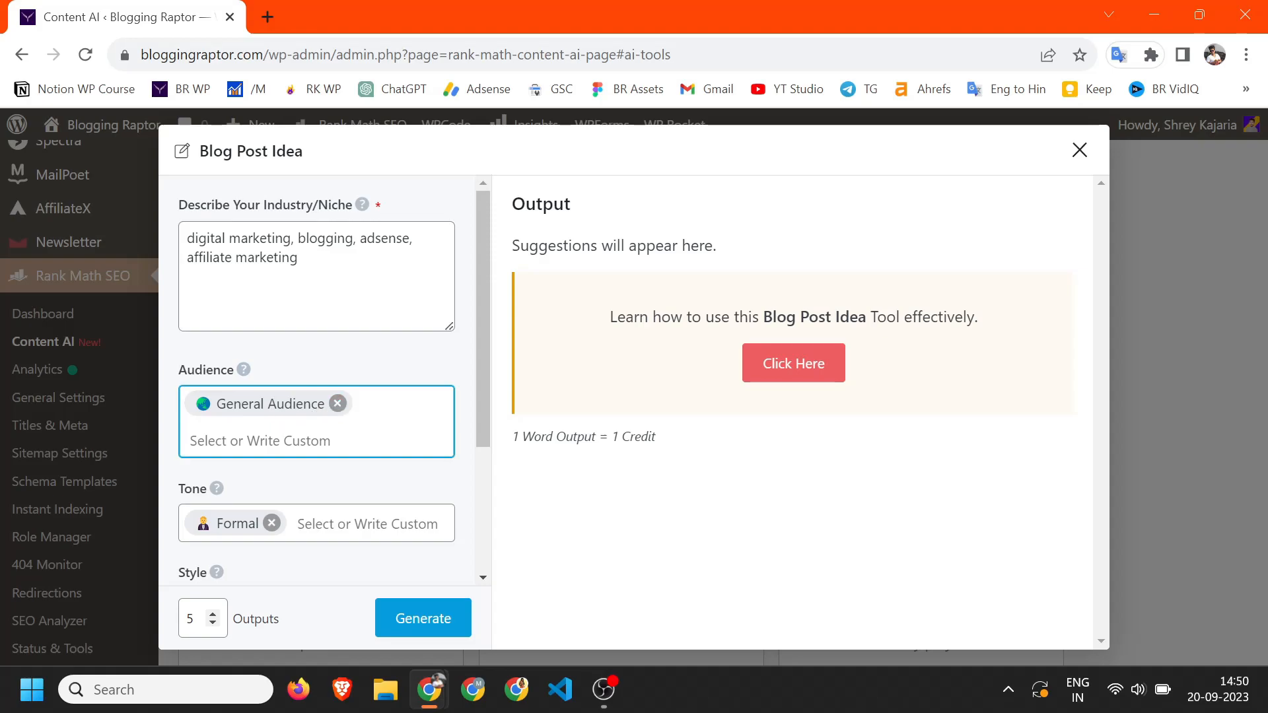
{"action": "left_click", "coordinate": [246, 454]}
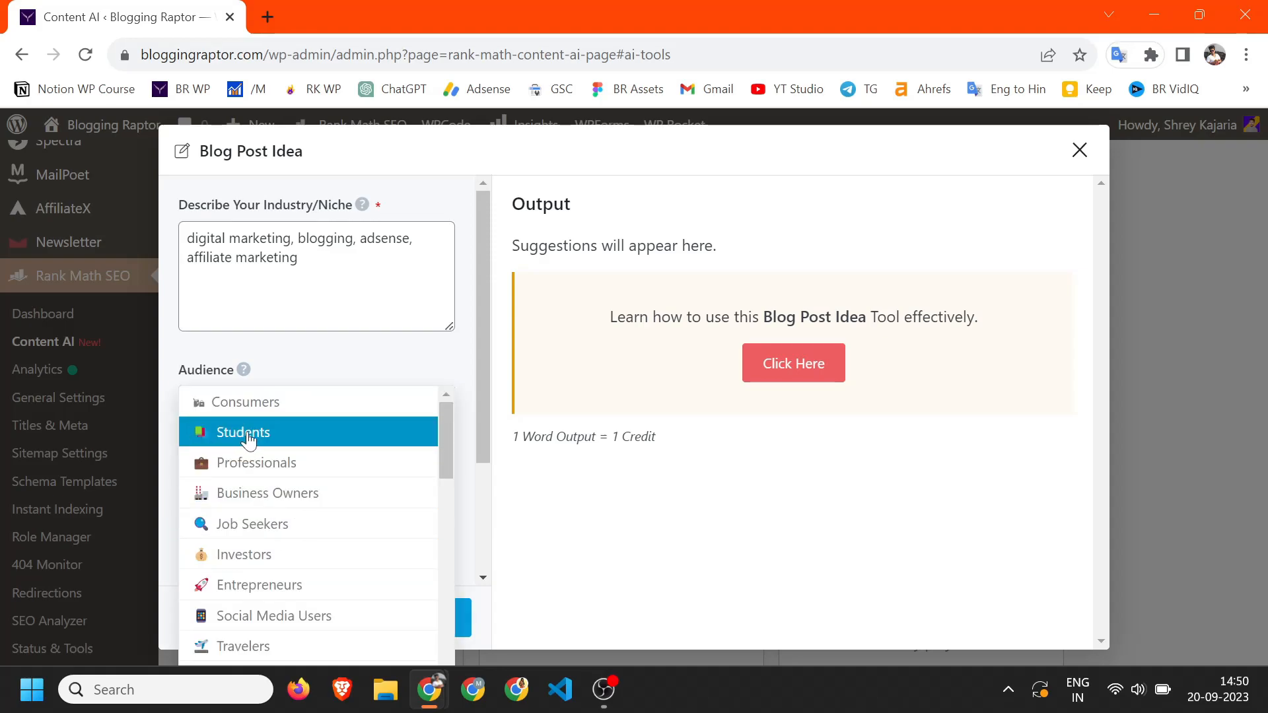
{"action": "left_click", "coordinate": [291, 357]}
{"action": "left_click", "coordinate": [272, 429]}
{"action": "scroll", "coordinate": [256, 535], "scroll_direction": "down", "scroll_amount": 5}
{"action": "scroll", "coordinate": [256, 535], "scroll_direction": "down", "scroll_amount": 6}
{"action": "left_click", "coordinate": [311, 357]}
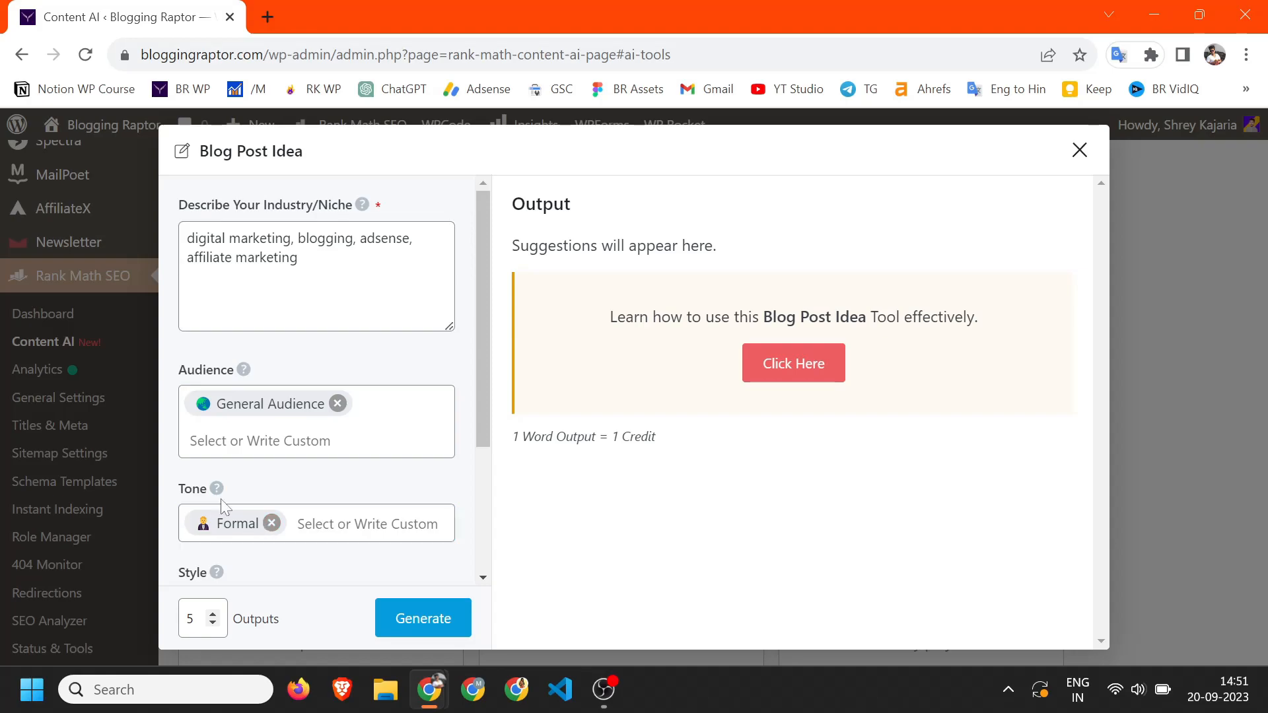
Look through the Tone and Style choices of the Blog Post Idea form without changing either one.
{"action": "left_click", "coordinate": [340, 531]}
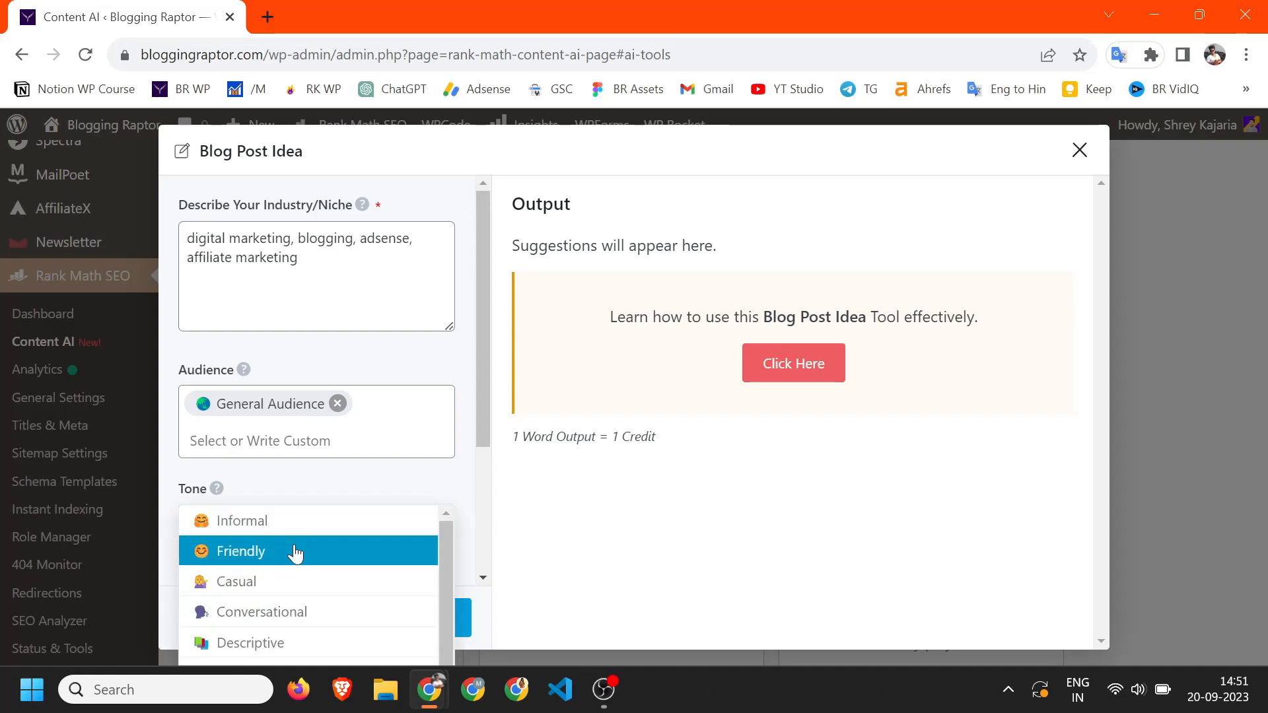
{"action": "scroll", "coordinate": [307, 607], "scroll_direction": "down", "scroll_amount": 3}
{"action": "scroll", "coordinate": [302, 581], "scroll_direction": "up", "scroll_amount": 3}
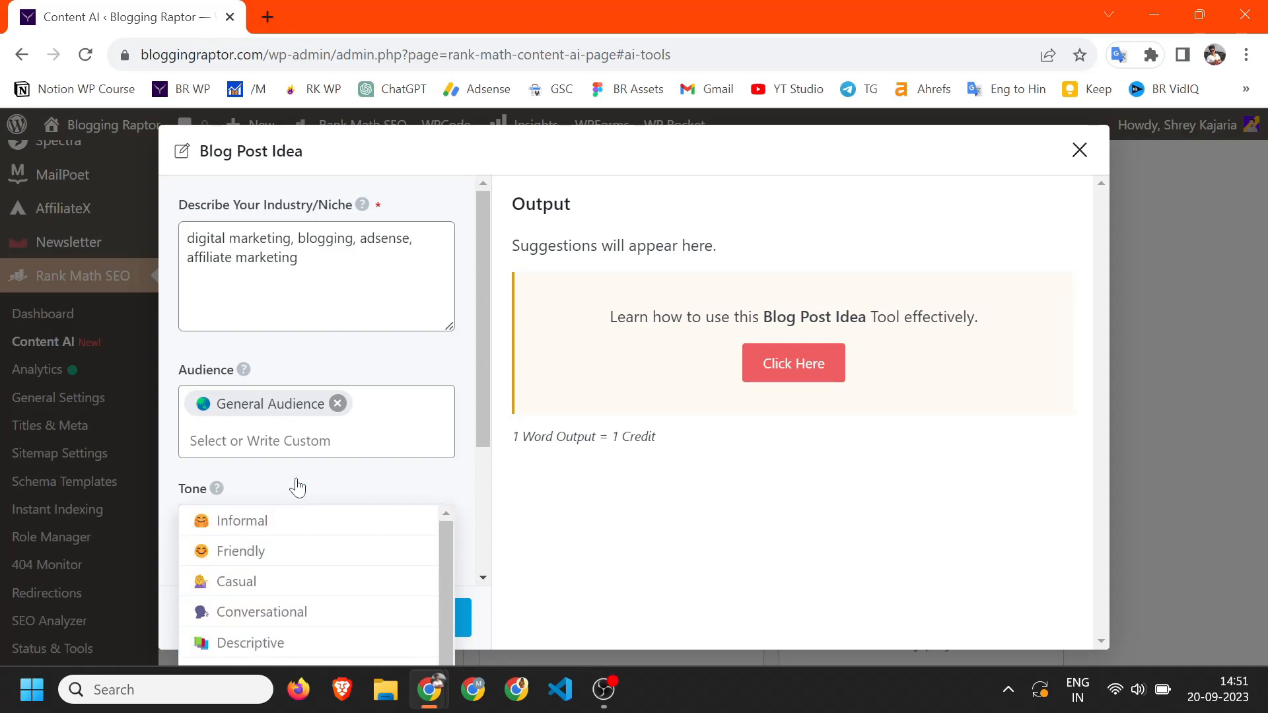
{"action": "left_click", "coordinate": [300, 473]}
{"action": "scroll", "coordinate": [297, 576], "scroll_direction": "down", "scroll_amount": 3}
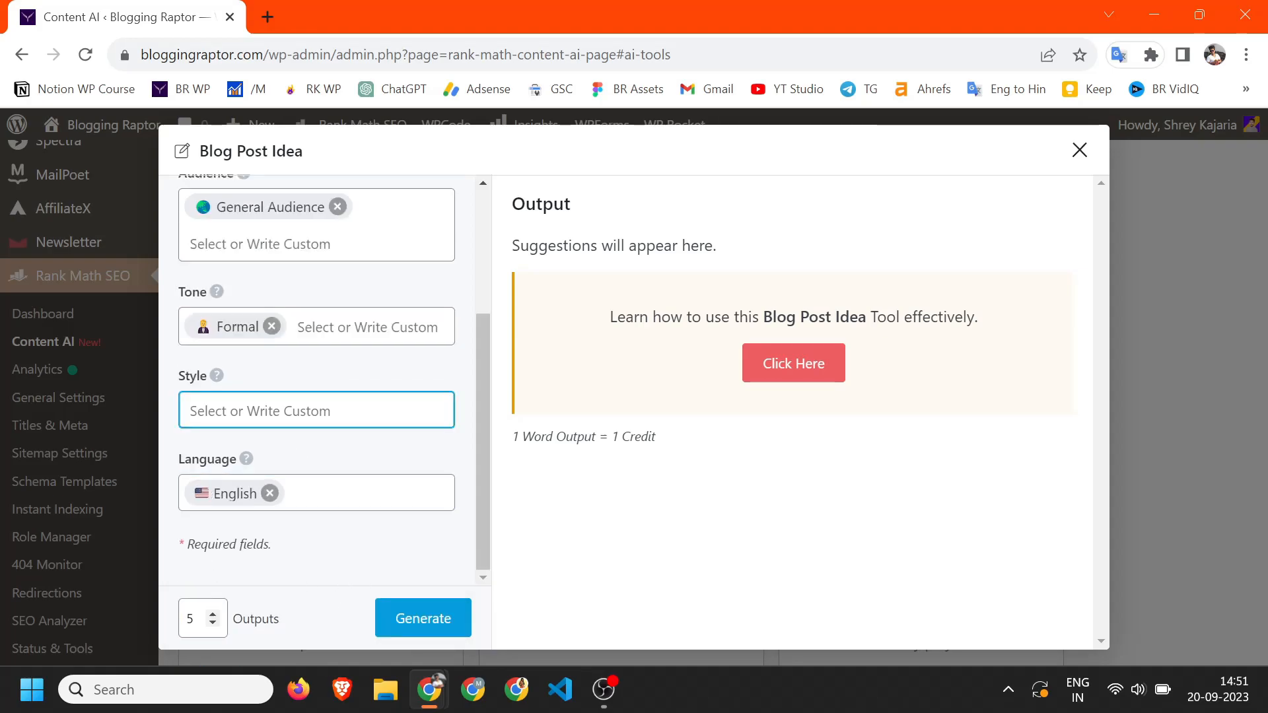
{"action": "left_click", "coordinate": [390, 412]}
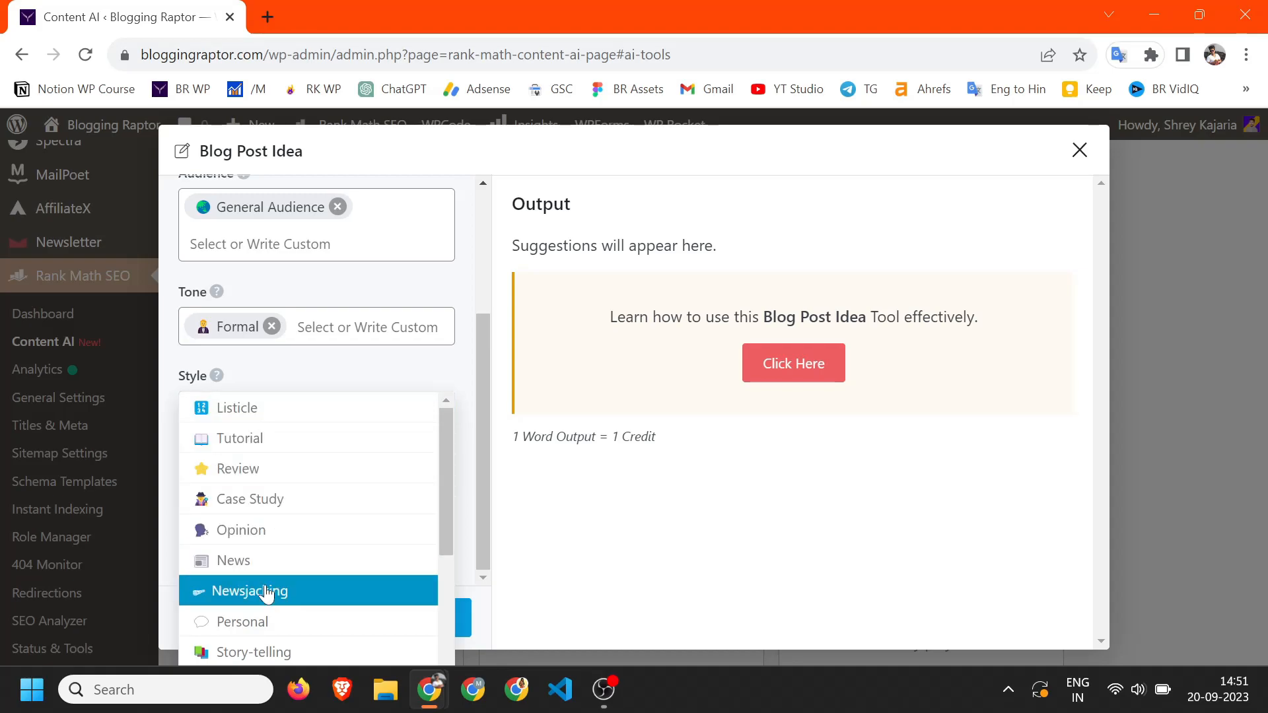
{"action": "left_click", "coordinate": [284, 388]}
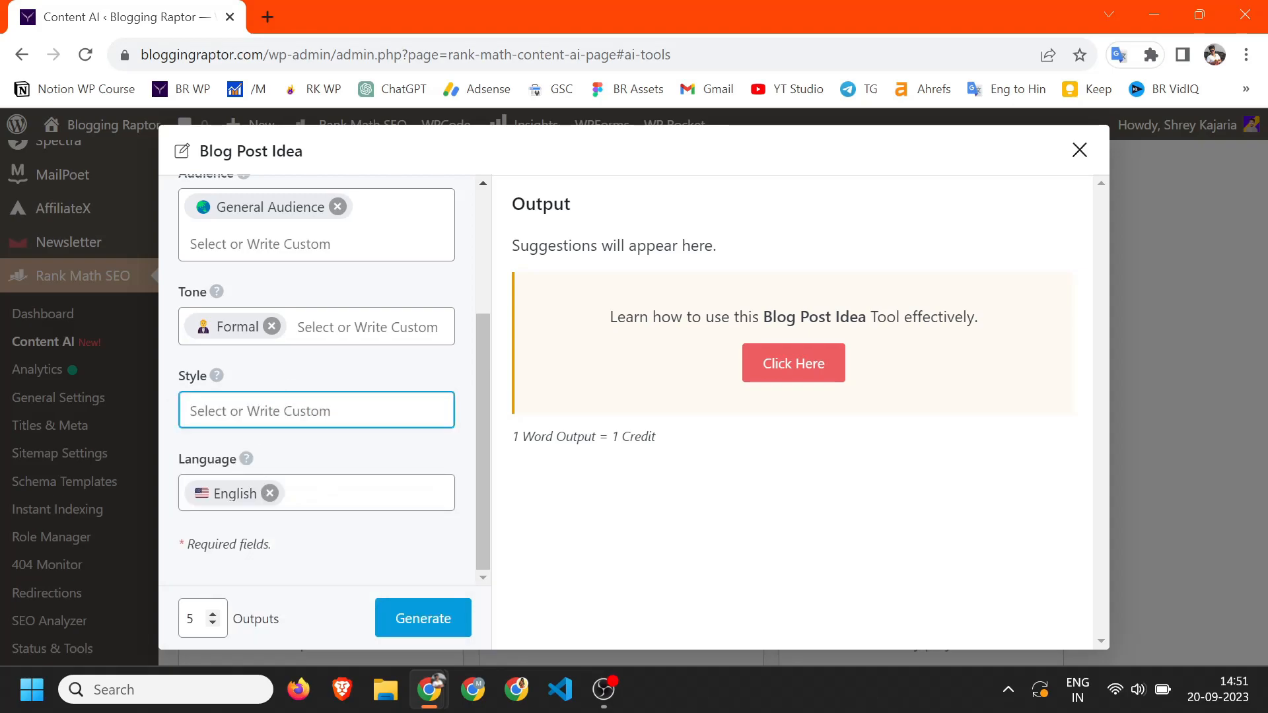
Review the form's required niche field and check the Language and Audience settings, leaving English and General Audience selected.
{"action": "scroll", "coordinate": [288, 414], "scroll_direction": "up", "scroll_amount": 3}
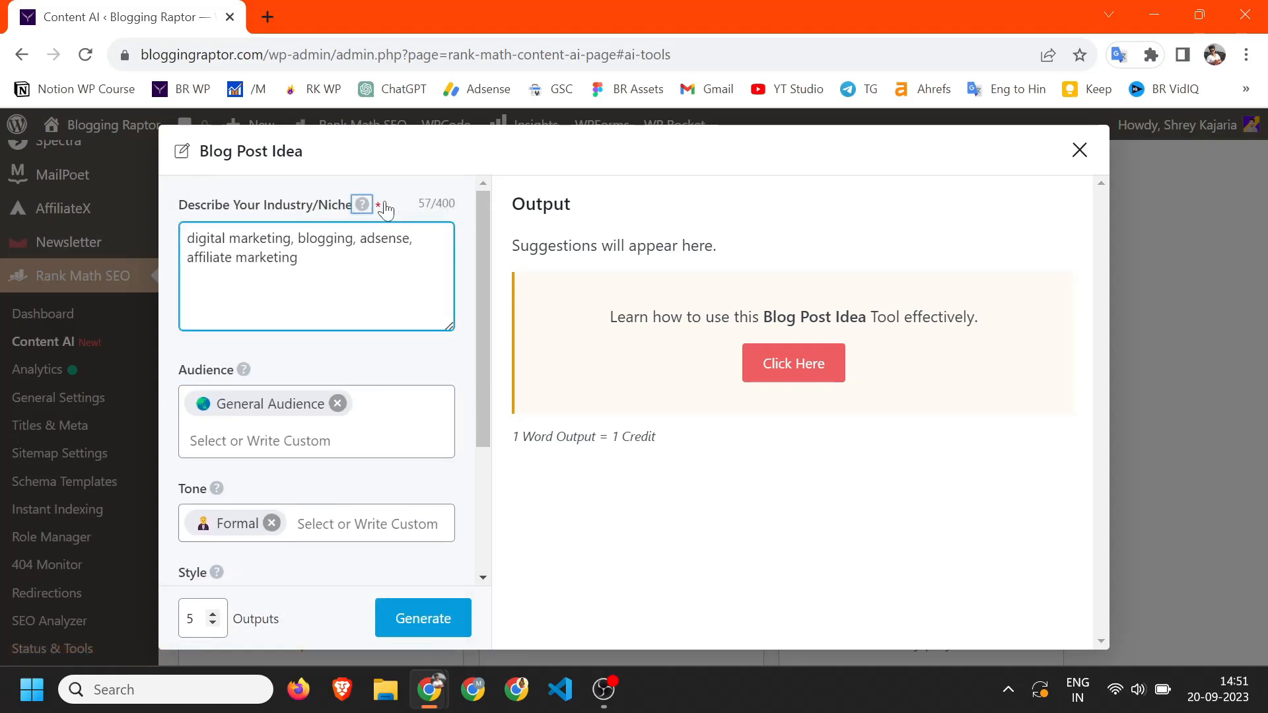
{"action": "scroll", "coordinate": [249, 469], "scroll_direction": "down", "scroll_amount": 3}
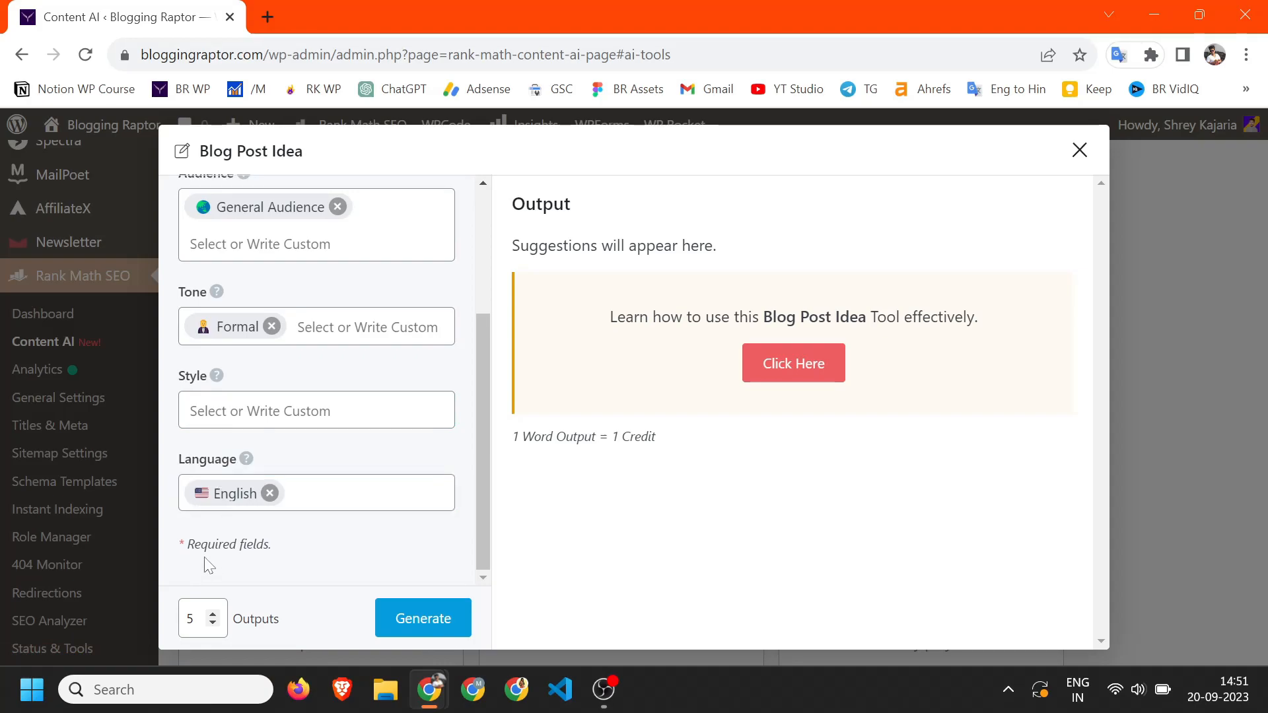
{"action": "left_click", "coordinate": [288, 497]}
{"action": "scroll", "coordinate": [292, 554], "scroll_direction": "down", "scroll_amount": 5}
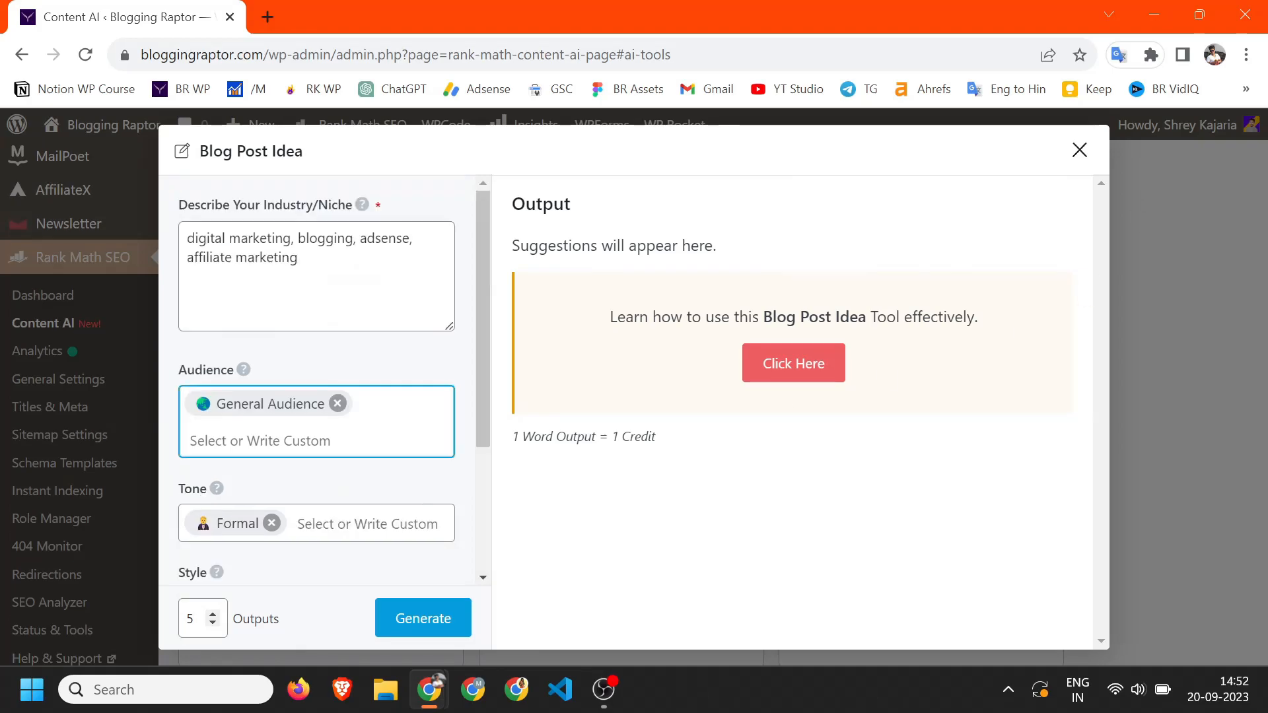
{"action": "left_click", "coordinate": [263, 490]}
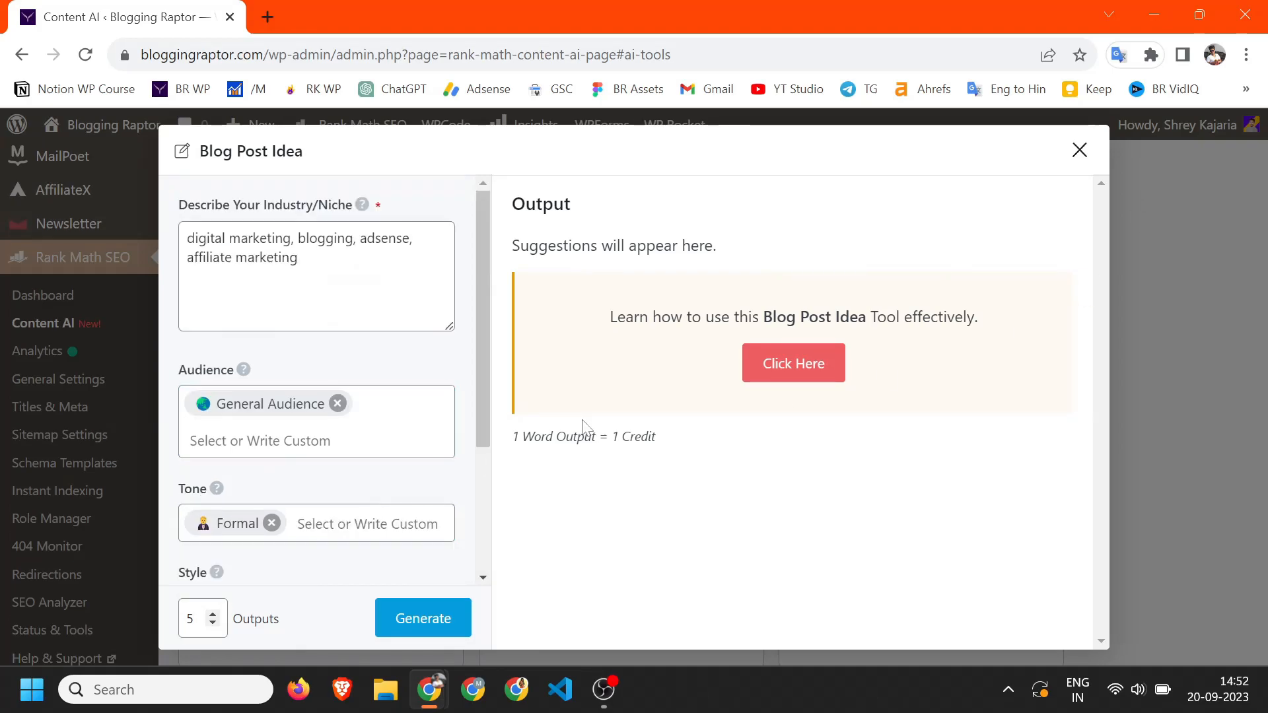
Set the number of outputs to 2 and generate the blog post ideas.
{"action": "left_click", "coordinate": [343, 290]}
{"action": "left_click", "coordinate": [679, 399]}
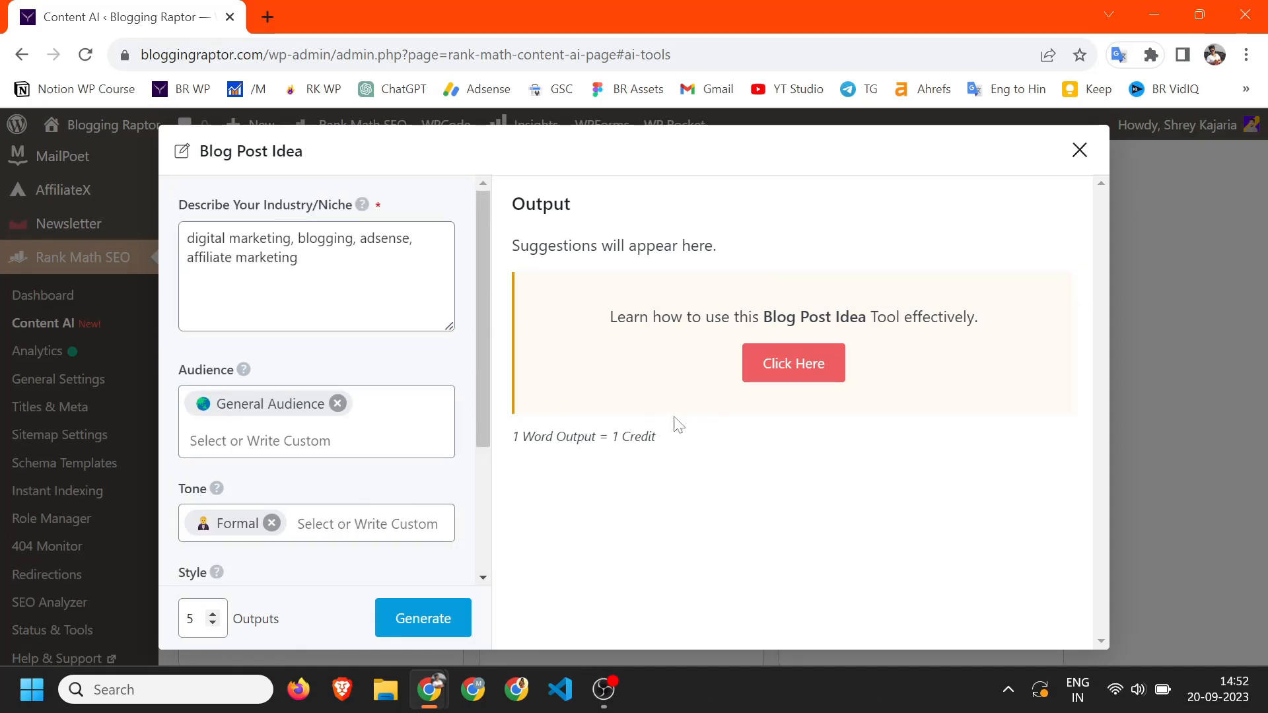
{"action": "left_click", "coordinate": [194, 619]}
{"action": "key", "text": "BackSpace"}
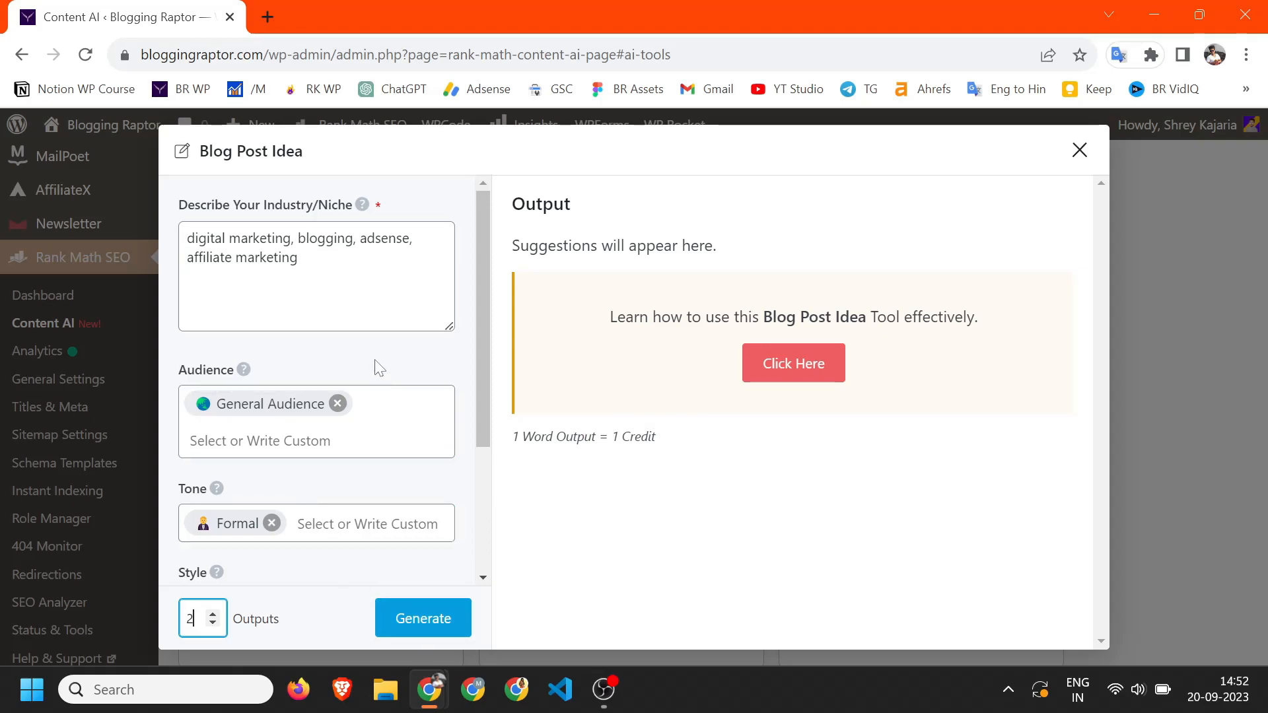
{"action": "left_click", "coordinate": [433, 626]}
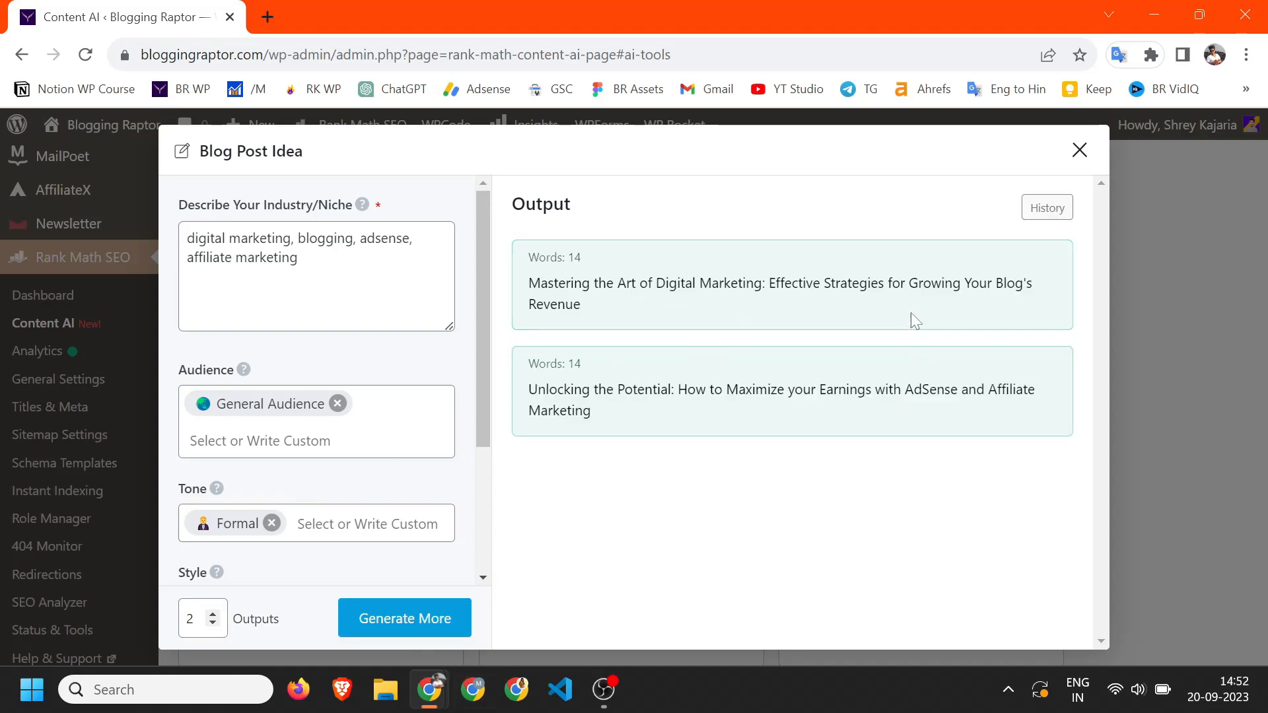
Copy the idea "Unlocking the Potential: How to Maximize your Earnings with AdSense and Affiliate Marketing" and paste it into a new browser tab's address field.
{"action": "left_click", "coordinate": [1022, 366]}
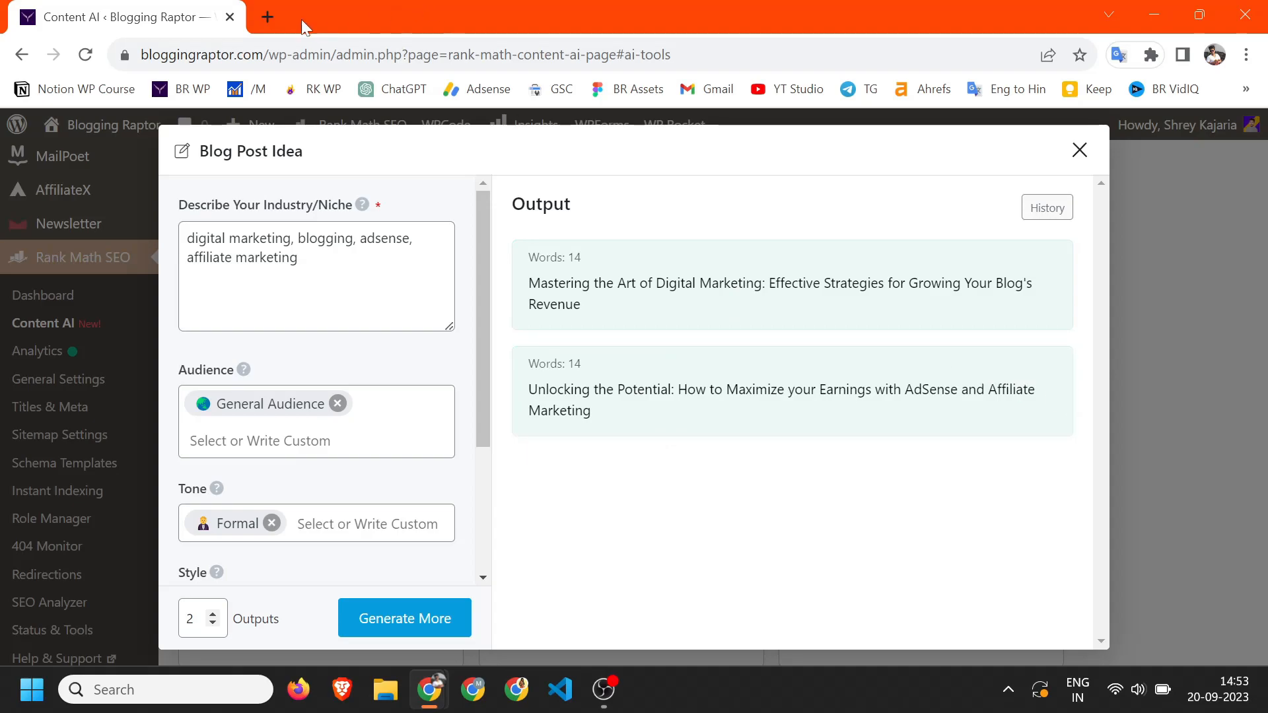
{"action": "left_click", "coordinate": [267, 16]}
{"action": "key", "text": "ctrl+v"}
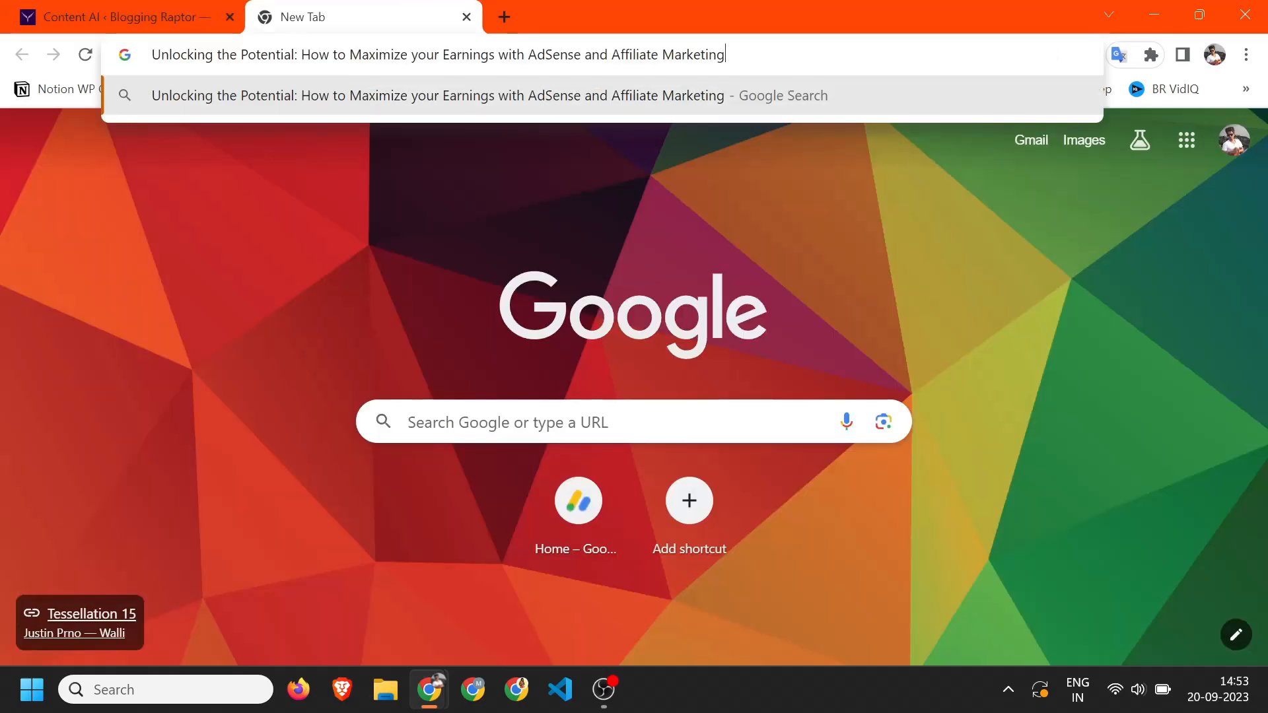
{"action": "left_click", "coordinate": [189, 300]}
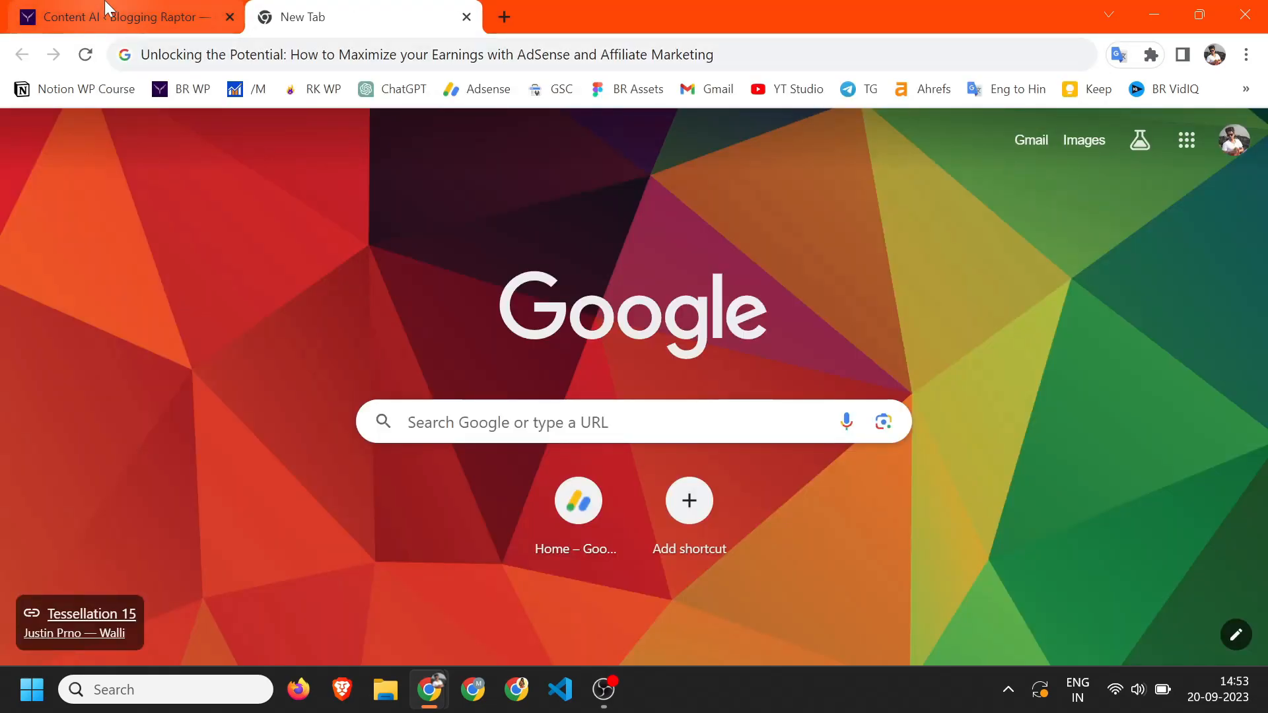
Return to the Content AI page, close the Blog Post Idea tool and open the Blog Post Outline tool.
{"action": "left_click", "coordinate": [185, 8]}
{"action": "left_click", "coordinate": [323, 291]}
{"action": "left_click", "coordinate": [272, 171]}
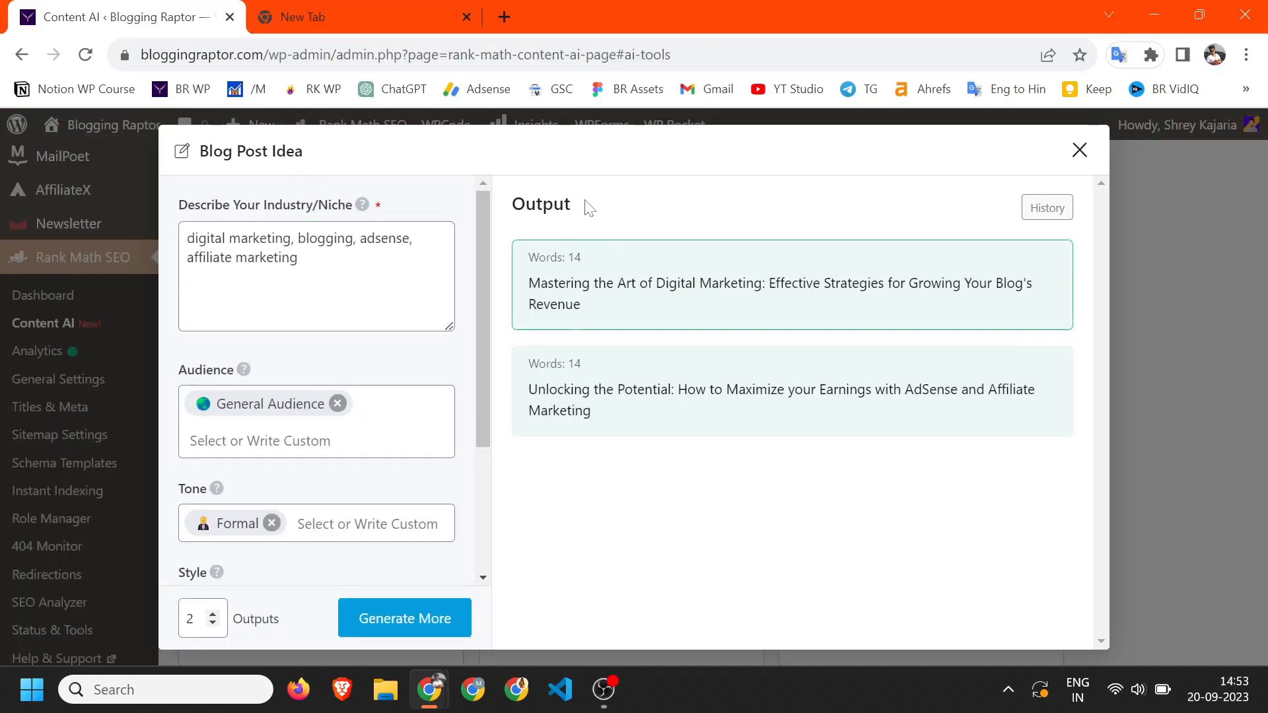
{"action": "left_click", "coordinate": [1080, 152]}
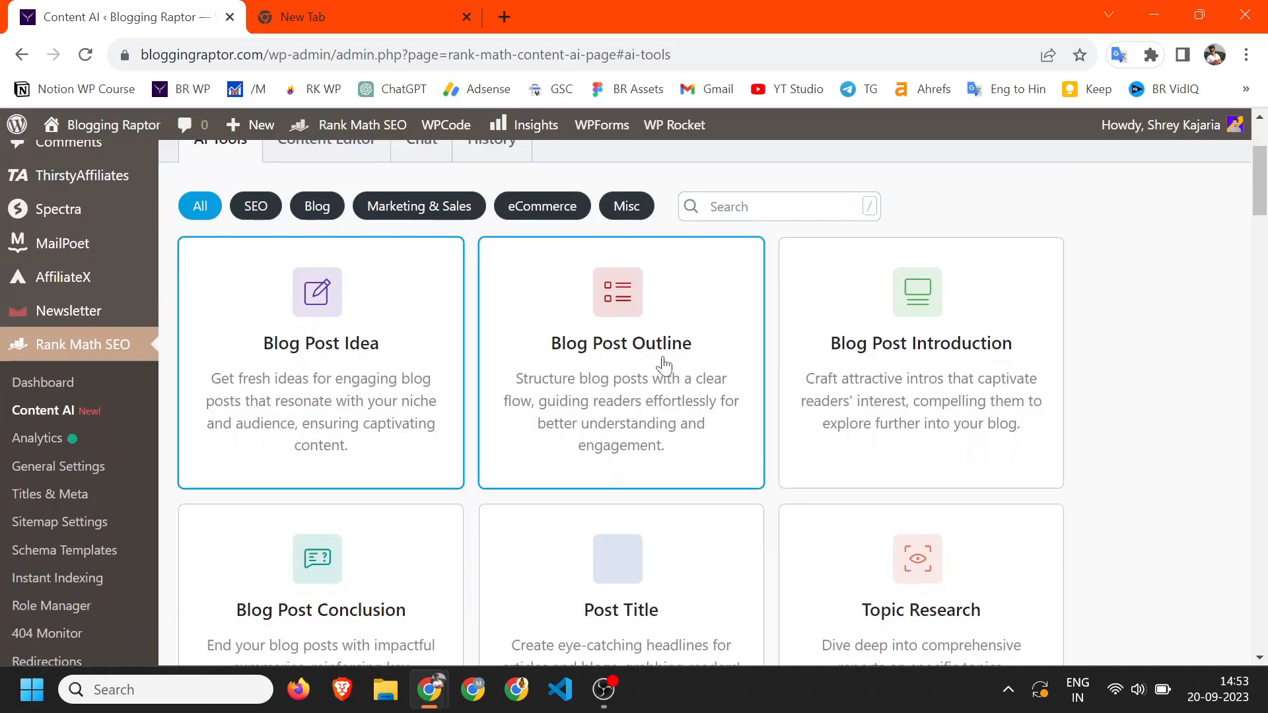
{"action": "left_click", "coordinate": [656, 361]}
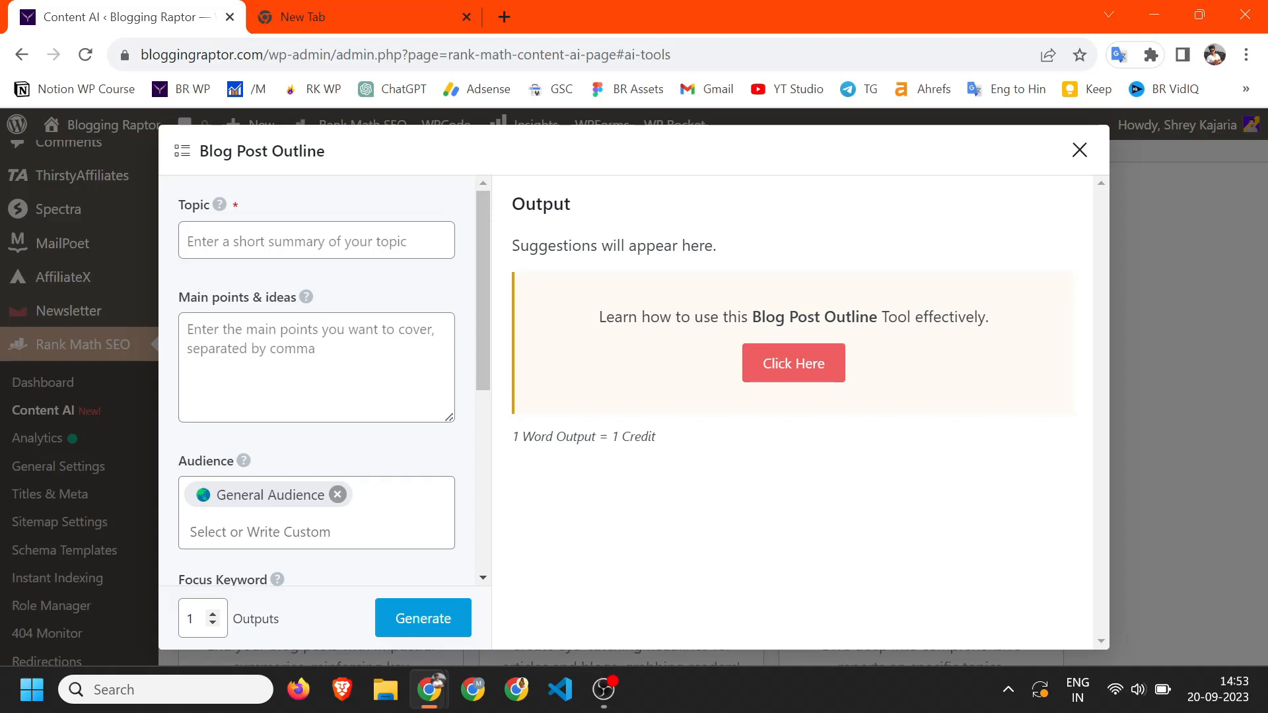
Copy the "Unlocking the Potential" title kept in the other browser tab and paste it as the outline's Topic.
{"action": "left_click", "coordinate": [317, 241]}
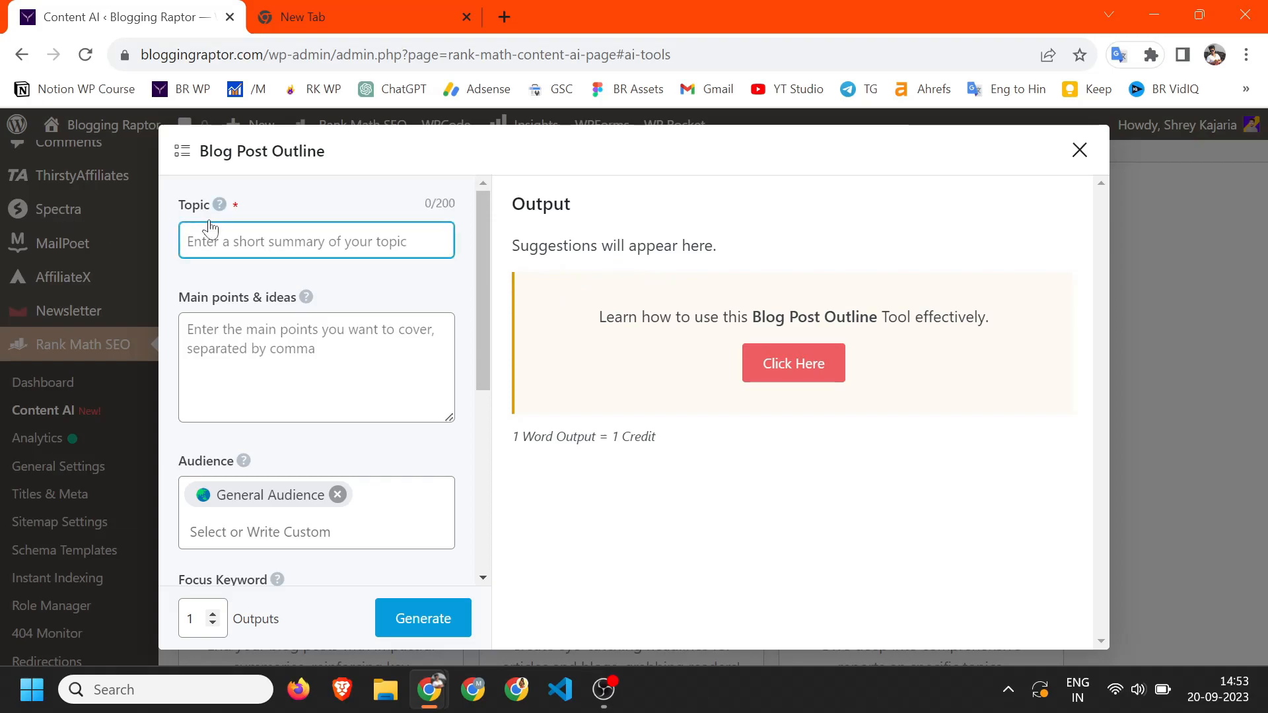
{"action": "left_click", "coordinate": [354, 6]}
{"action": "left_click", "coordinate": [358, 55]}
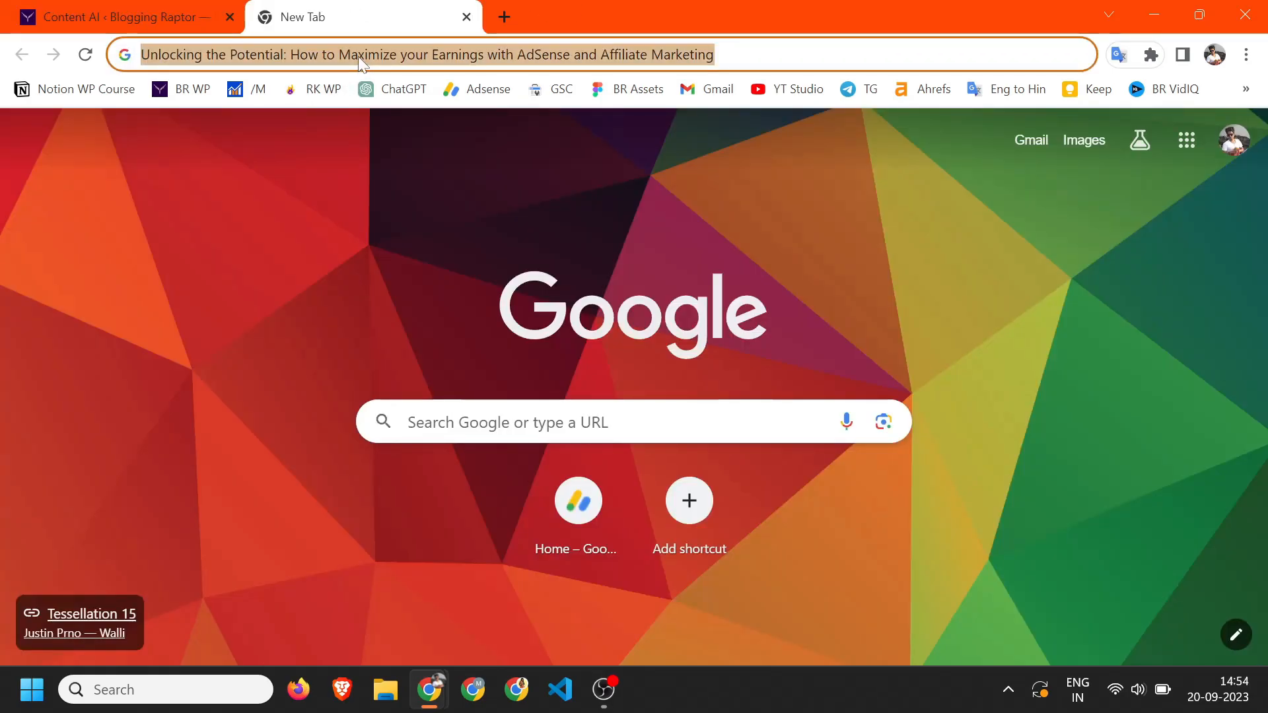
{"action": "key", "text": "ctrl+Tab"}
{"action": "left_click", "coordinate": [231, 228]}
{"action": "key", "text": "ctrl+v"}
{"action": "key", "text": "Tab"}
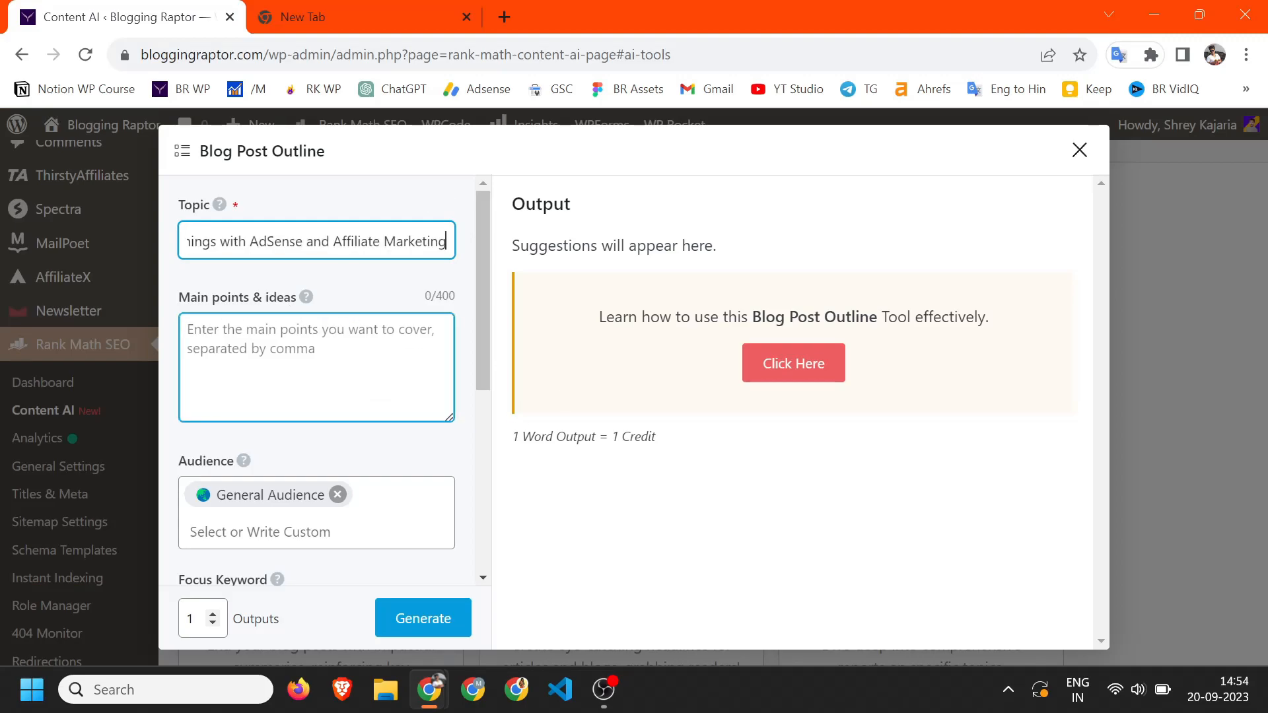
Check the remaining Blog Post Outline settings, leaving General Audience and 1 output, and generate the outline.
{"action": "left_click", "coordinate": [320, 479]}
{"action": "scroll", "coordinate": [320, 479], "scroll_direction": "down", "scroll_amount": 2}
{"action": "left_click", "coordinate": [264, 482]}
{"action": "scroll", "coordinate": [257, 475], "scroll_direction": "down", "scroll_amount": 1}
{"action": "left_click", "coordinate": [249, 421]}
{"action": "left_click", "coordinate": [251, 397]}
{"action": "scroll", "coordinate": [285, 356], "scroll_direction": "up", "scroll_amount": 3}
{"action": "scroll", "coordinate": [287, 343], "scroll_direction": "down", "scroll_amount": 4}
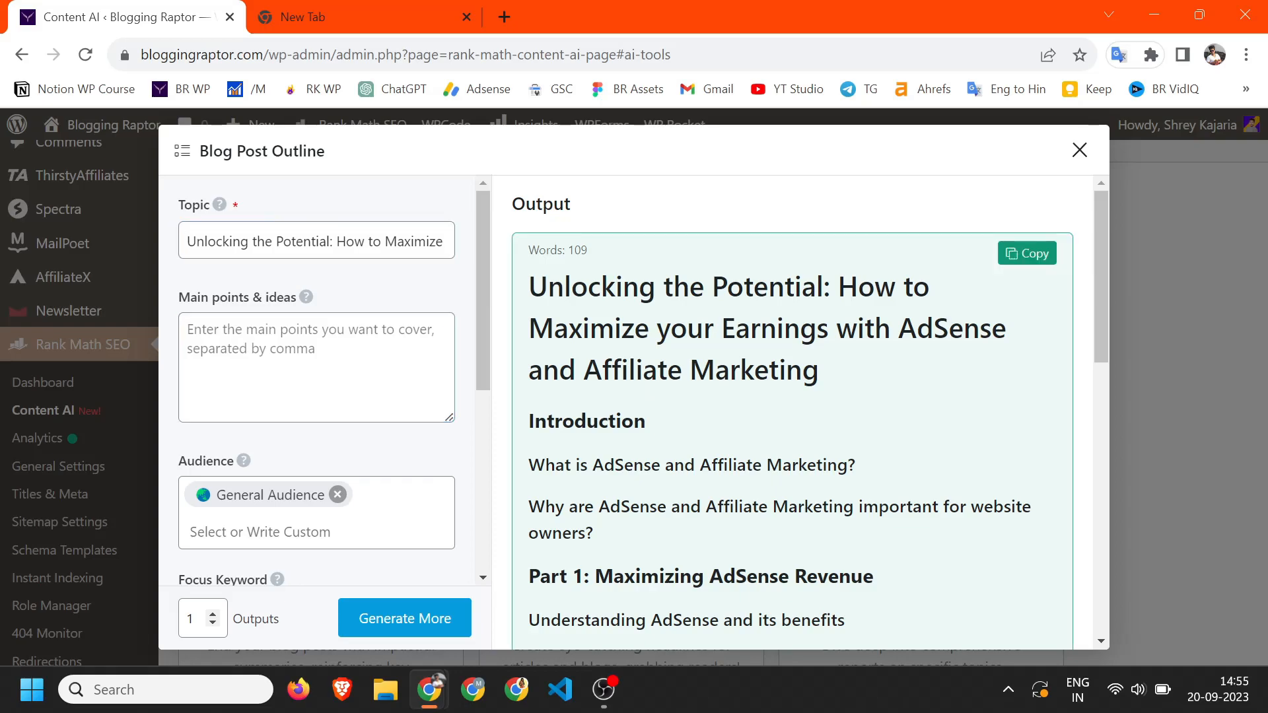
Read through the generated outline from its introduction to its conclusion.
{"action": "scroll", "coordinate": [792, 409], "scroll_direction": "down", "scroll_amount": 4}
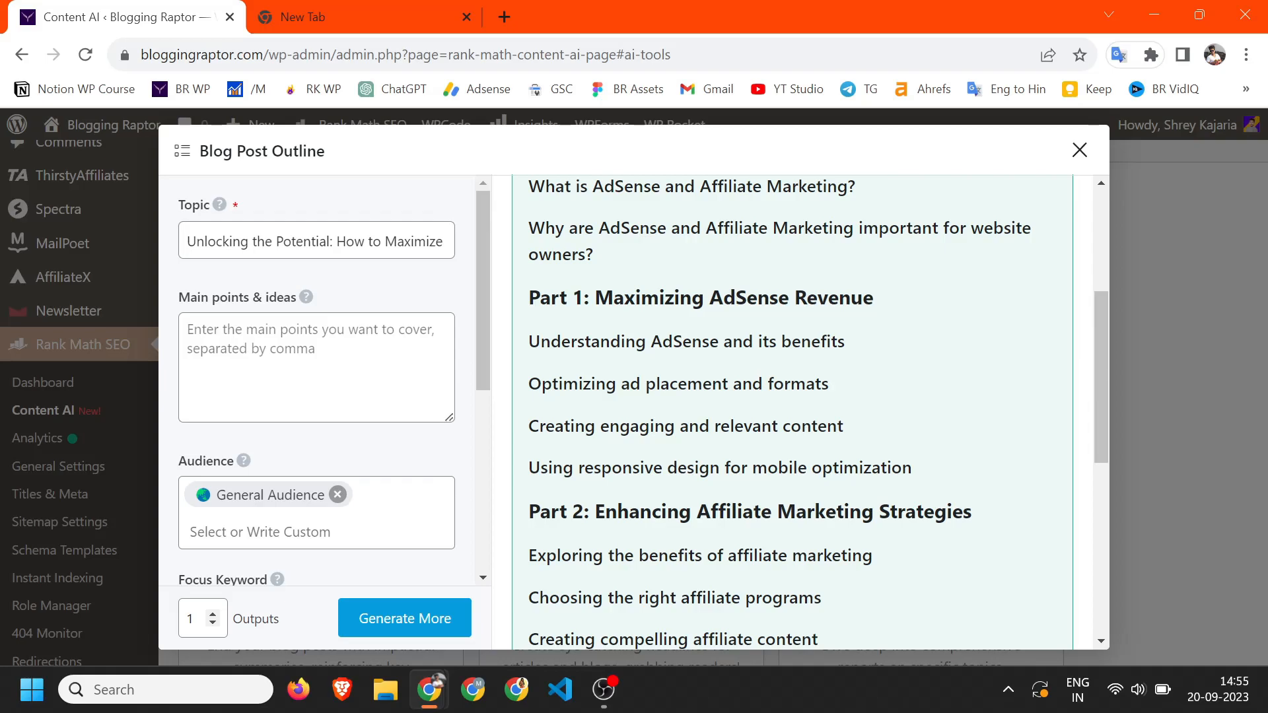
{"action": "scroll", "coordinate": [793, 413], "scroll_direction": "down", "scroll_amount": 1}
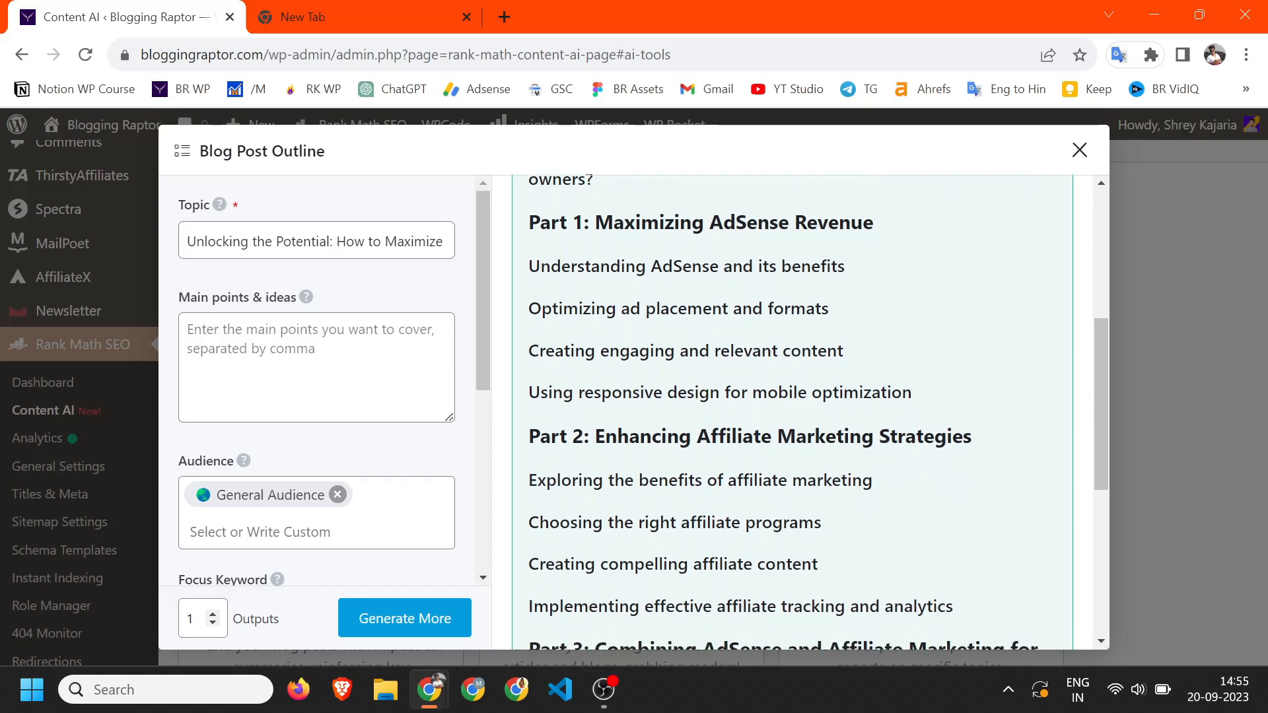
{"action": "scroll", "coordinate": [608, 374], "scroll_direction": "down", "scroll_amount": 2}
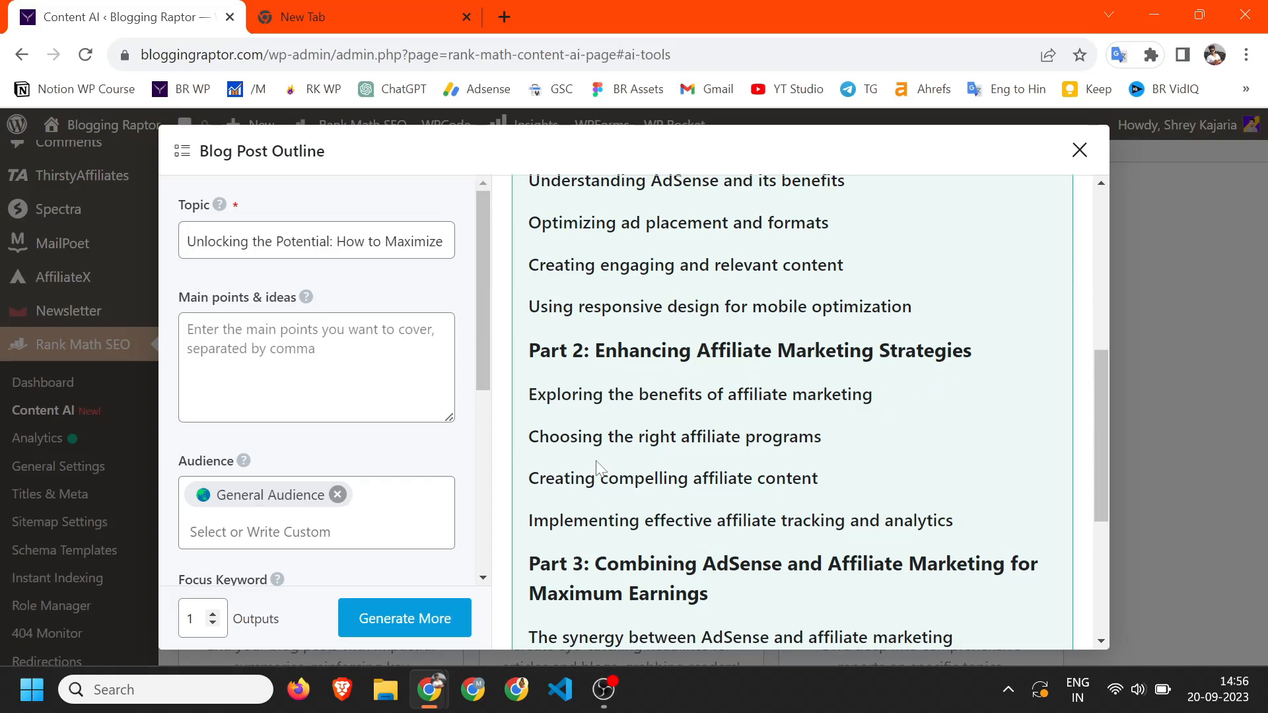
{"action": "scroll", "coordinate": [741, 458], "scroll_direction": "down", "scroll_amount": 4}
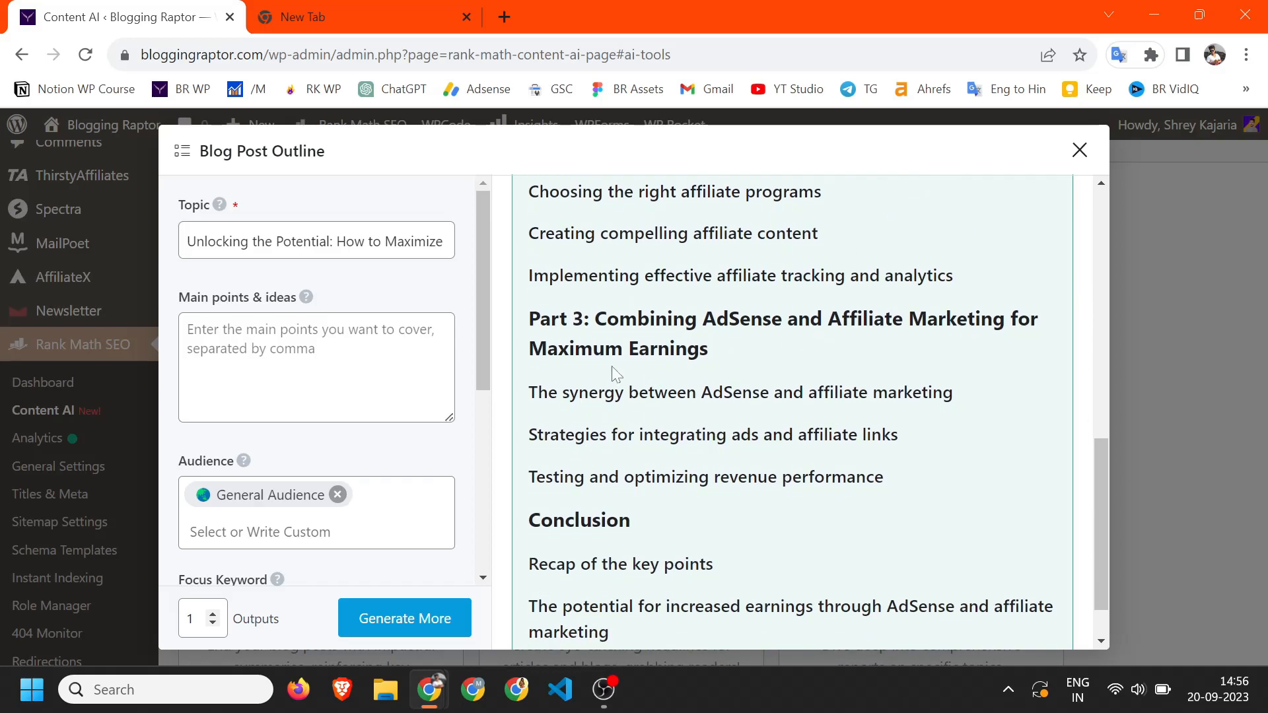
{"action": "scroll", "coordinate": [654, 414], "scroll_direction": "down", "scroll_amount": 1}
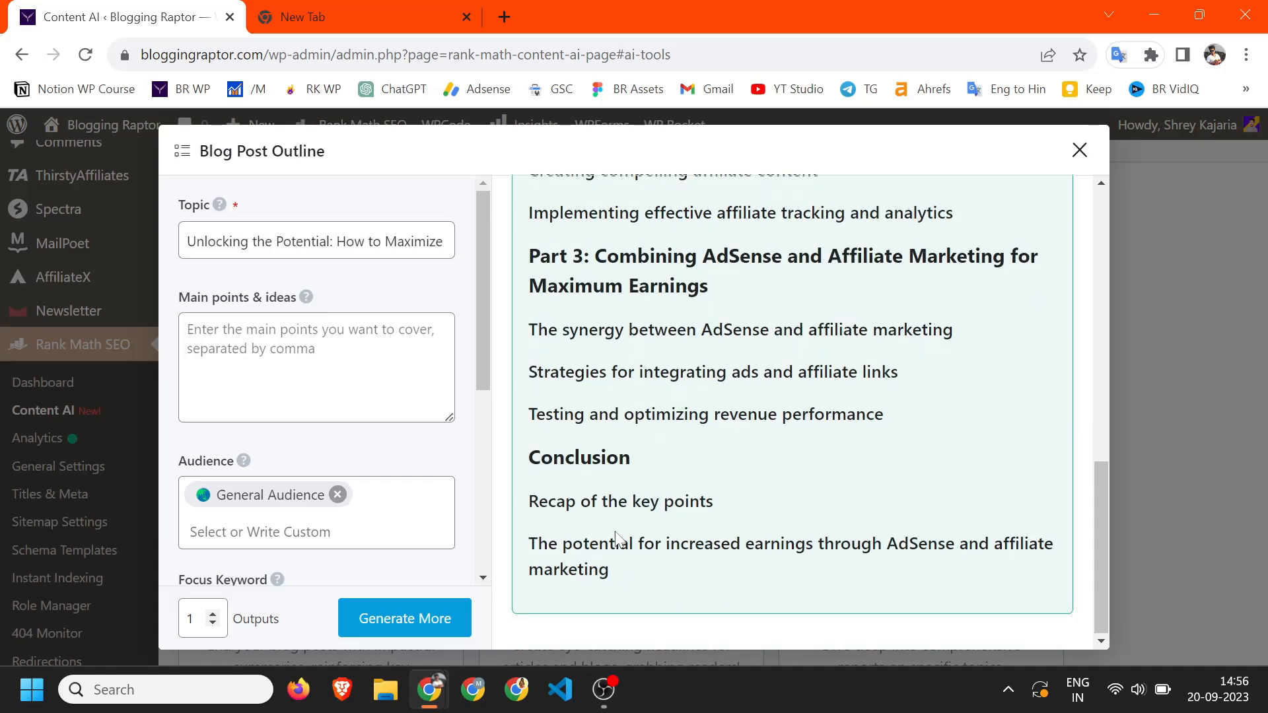
{"action": "scroll", "coordinate": [663, 259], "scroll_direction": "up", "scroll_amount": 10}
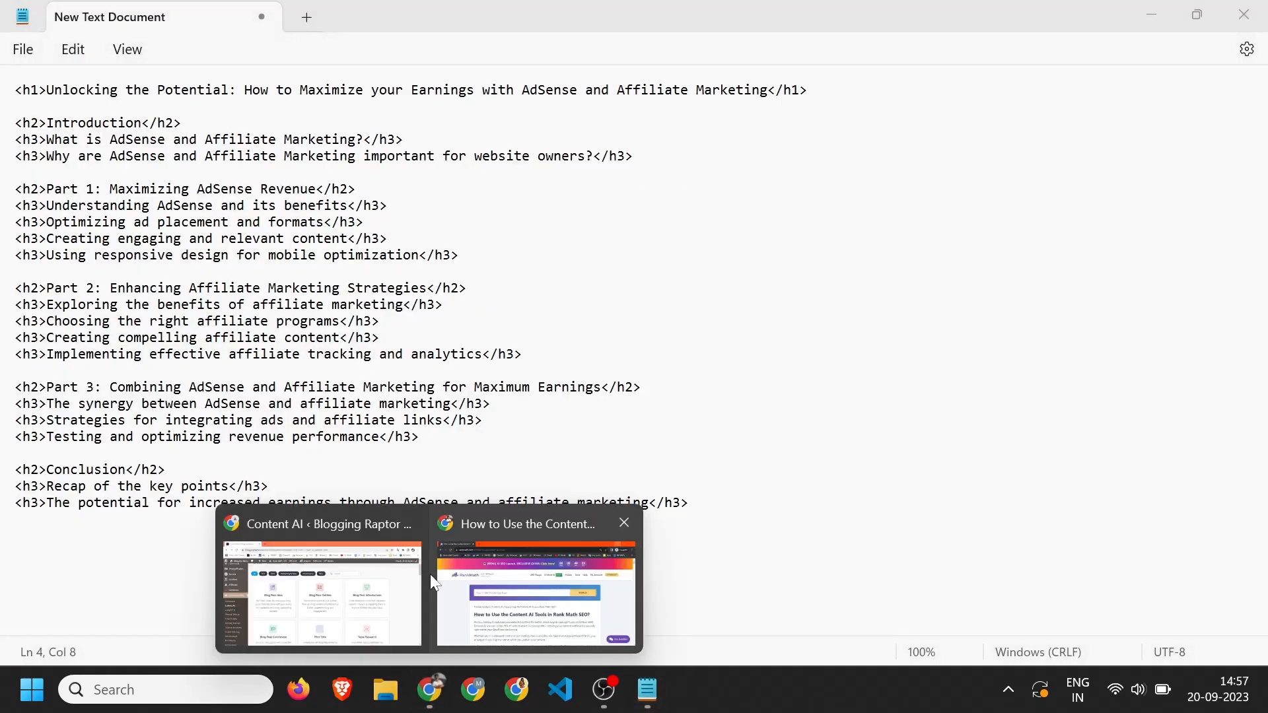
In Chrome, open the Blog Post Introduction tool and paste "Unlocking the Potential: How to Maximize your Earnings with AdSense and Affiliate Marketing" as the post title.
{"action": "left_click", "coordinate": [473, 550]}
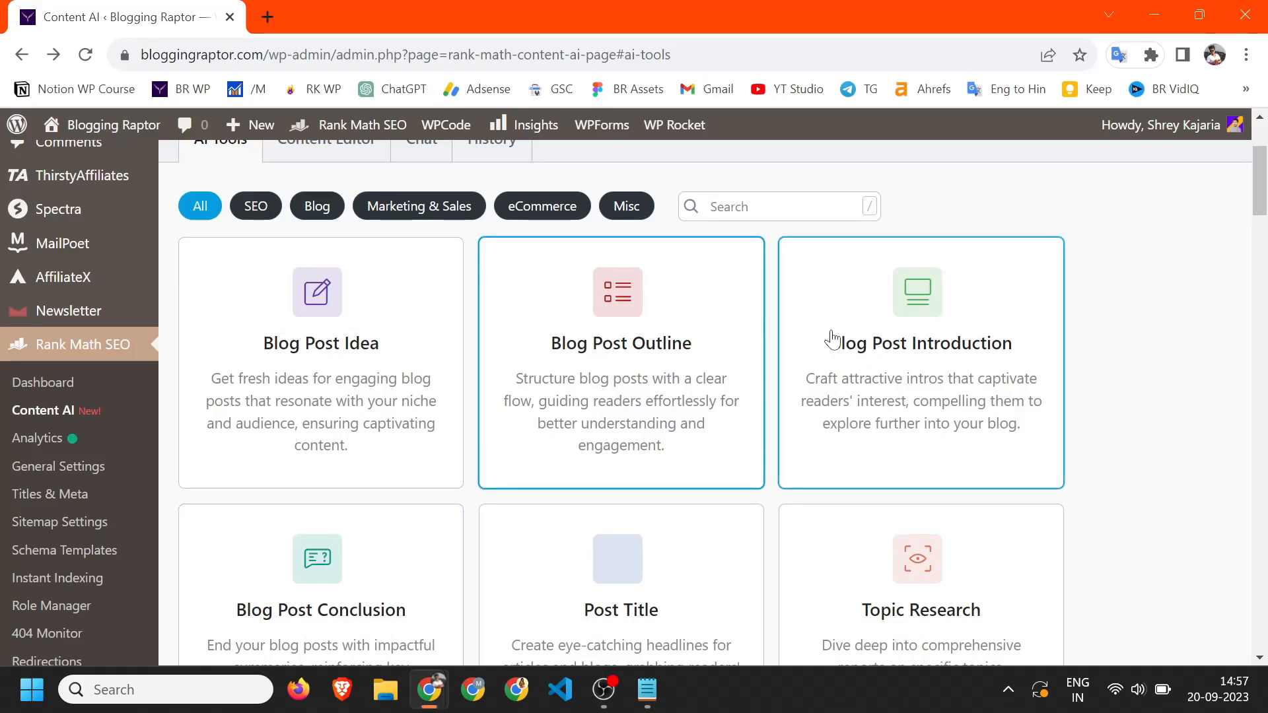
{"action": "left_click", "coordinate": [879, 362]}
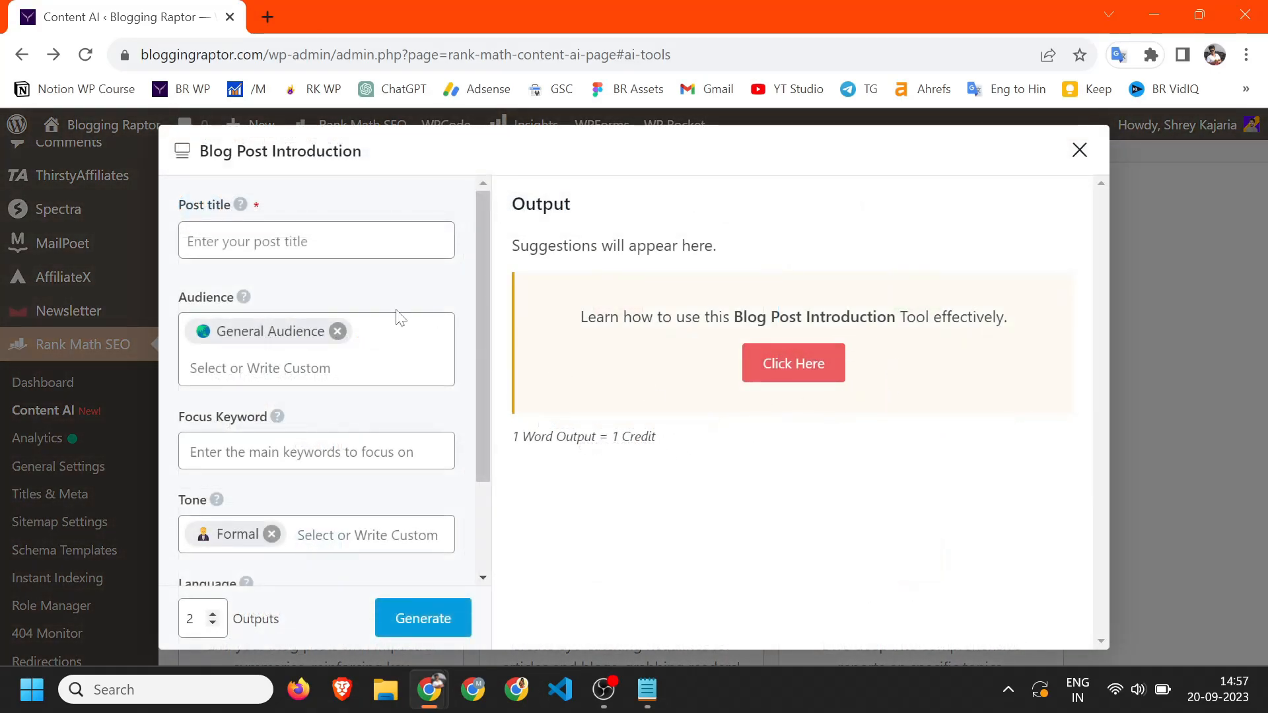
{"action": "left_click", "coordinate": [392, 241]}
{"action": "left_click", "coordinate": [471, 455]}
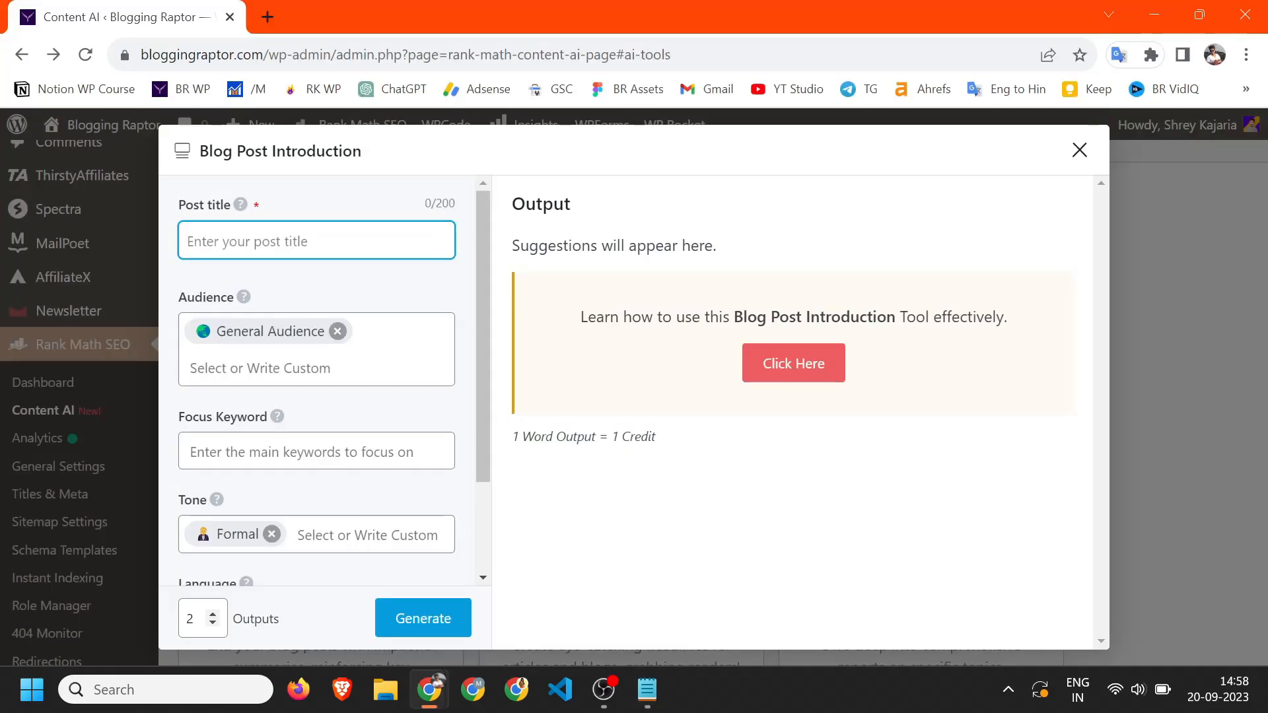
{"action": "key", "text": "ctrl+v"}
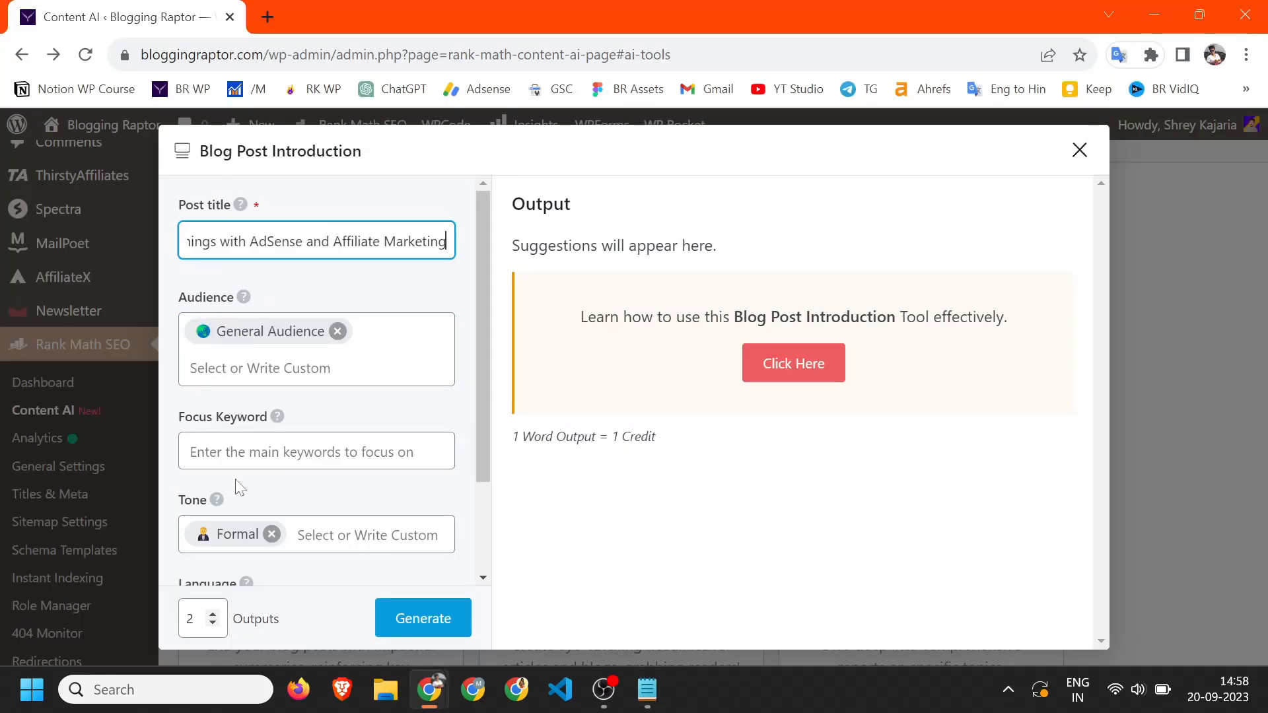
Set the outputs to 1 and generate the introduction, keeping General Audience, Formal tone and English with no focus keyword.
{"action": "scroll", "coordinate": [268, 458], "scroll_direction": "down", "scroll_amount": 2}
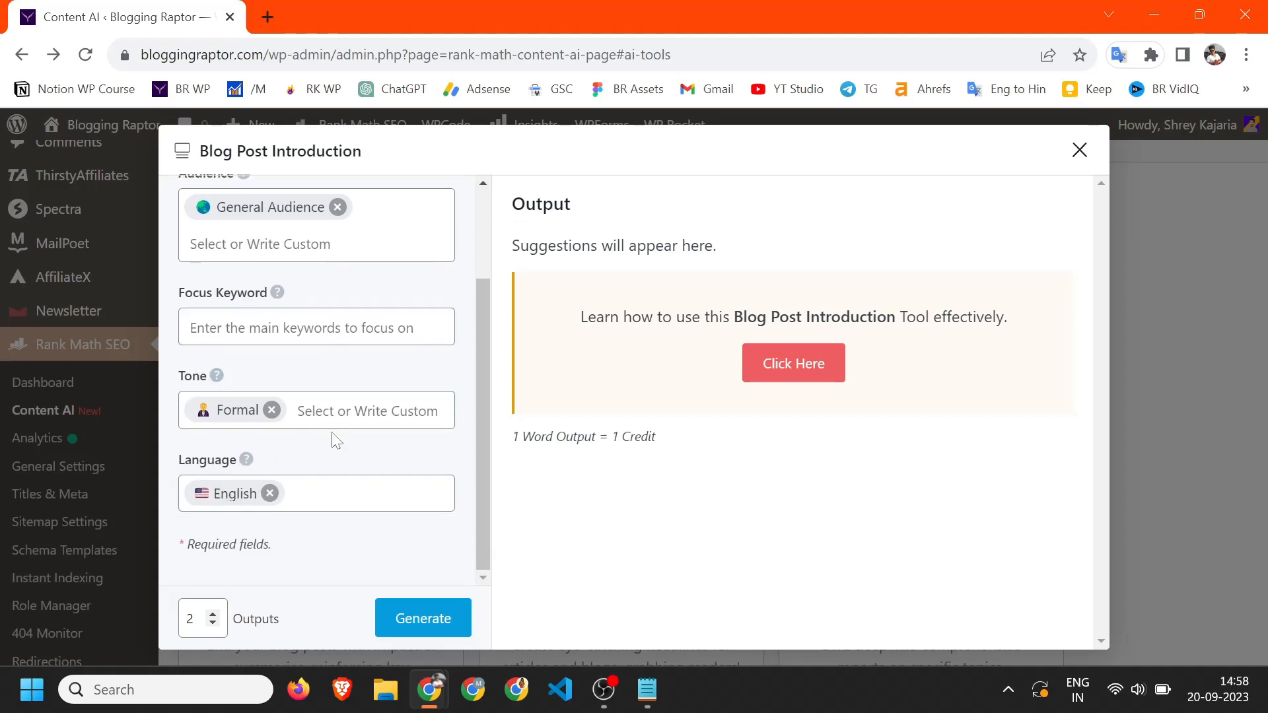
{"action": "scroll", "coordinate": [358, 366], "scroll_direction": "up", "scroll_amount": 2}
{"action": "left_click", "coordinate": [350, 535]}
{"action": "left_click", "coordinate": [310, 451]}
{"action": "left_click", "coordinate": [245, 285]}
{"action": "left_click", "coordinate": [194, 618]}
{"action": "left_click", "coordinate": [212, 623]}
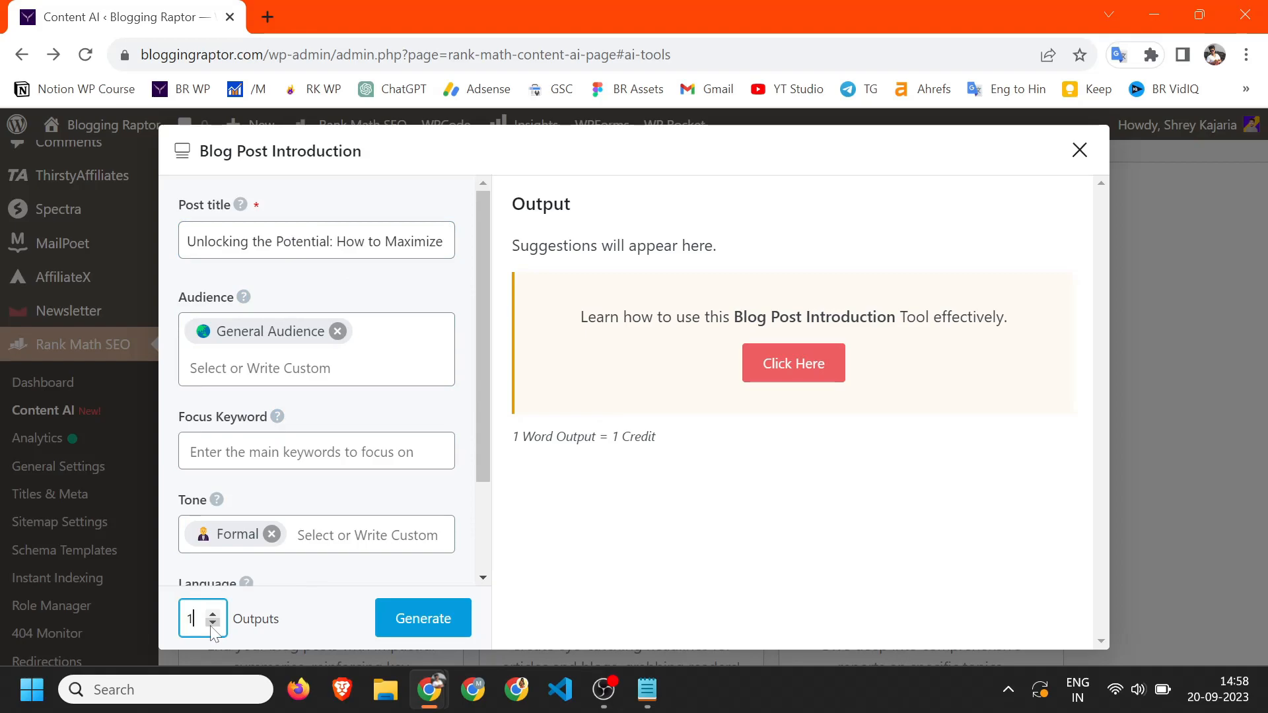
{"action": "left_click", "coordinate": [343, 584]}
{"action": "left_click", "coordinate": [430, 625]}
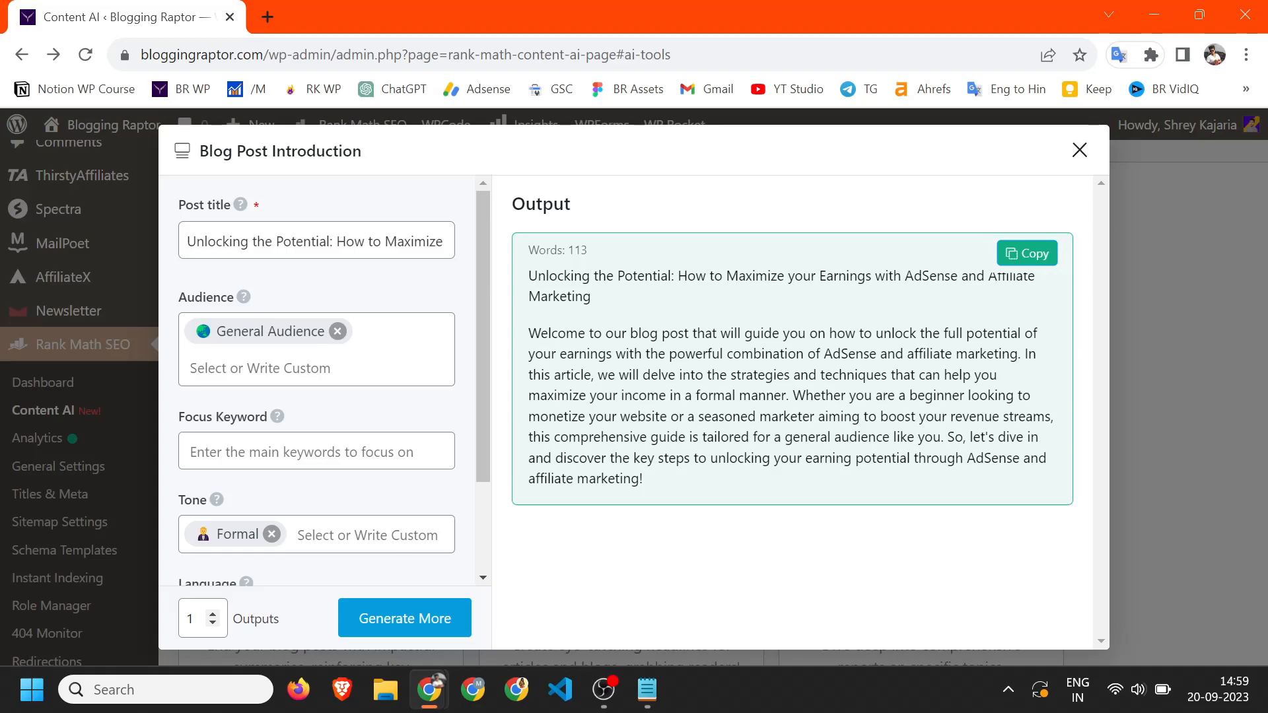
Read the generated introduction, close the Blog Post Introduction tool and open the Blog Post Conclusion tool.
{"action": "left_click_drag", "start_coordinate": [529, 276], "coordinate": [685, 516]}
{"action": "left_click", "coordinate": [716, 390]}
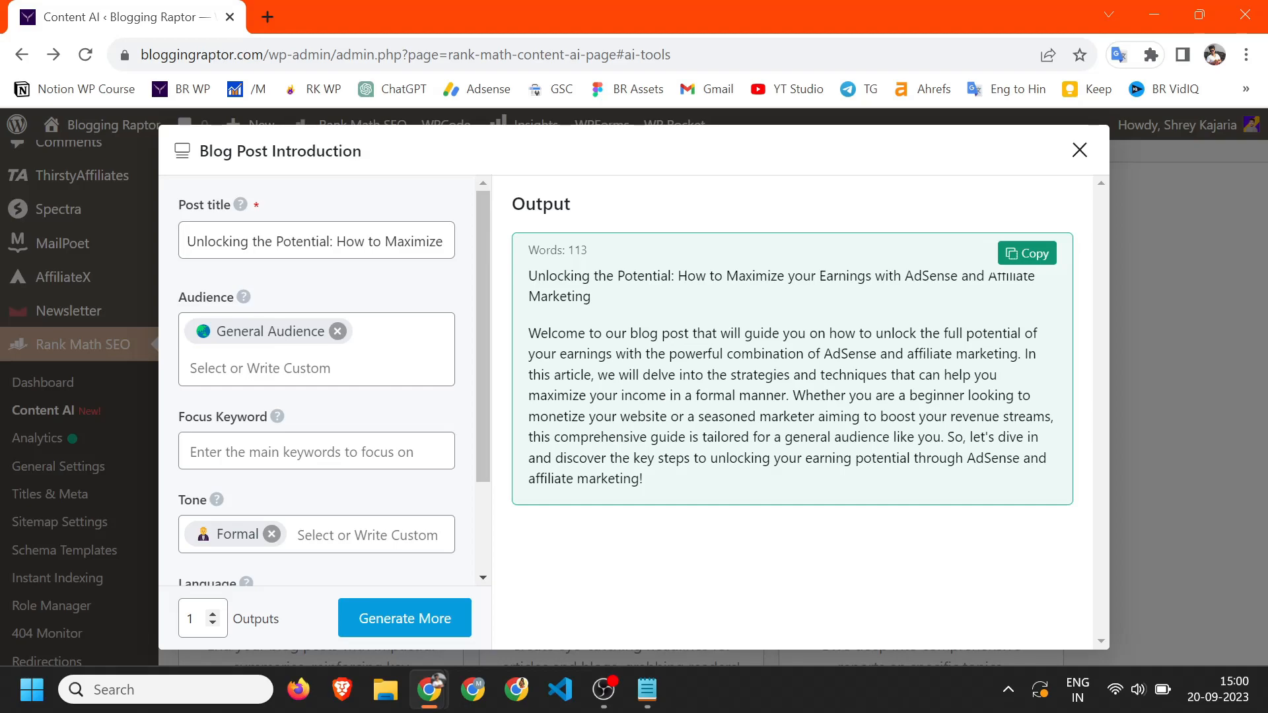
{"action": "key", "text": "Escape"}
{"action": "scroll", "coordinate": [297, 334], "scroll_direction": "down", "scroll_amount": 5}
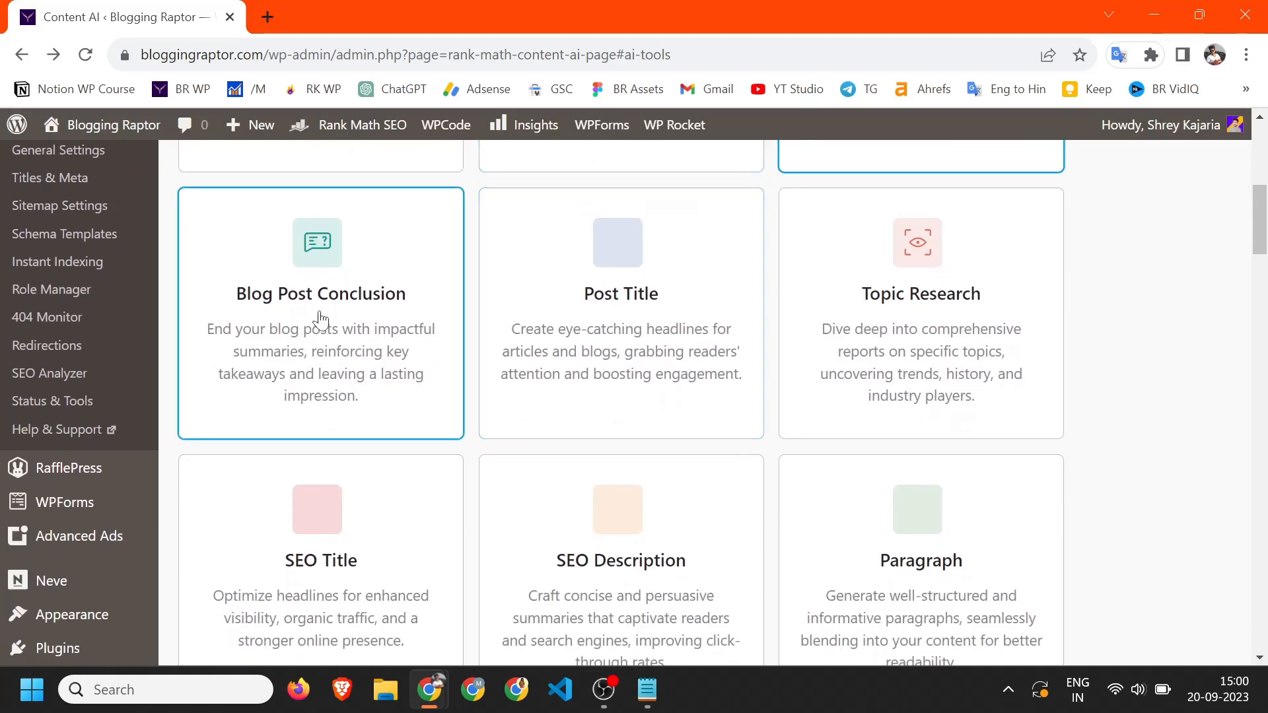
{"action": "scroll", "coordinate": [320, 320], "scroll_direction": "up", "scroll_amount": 1}
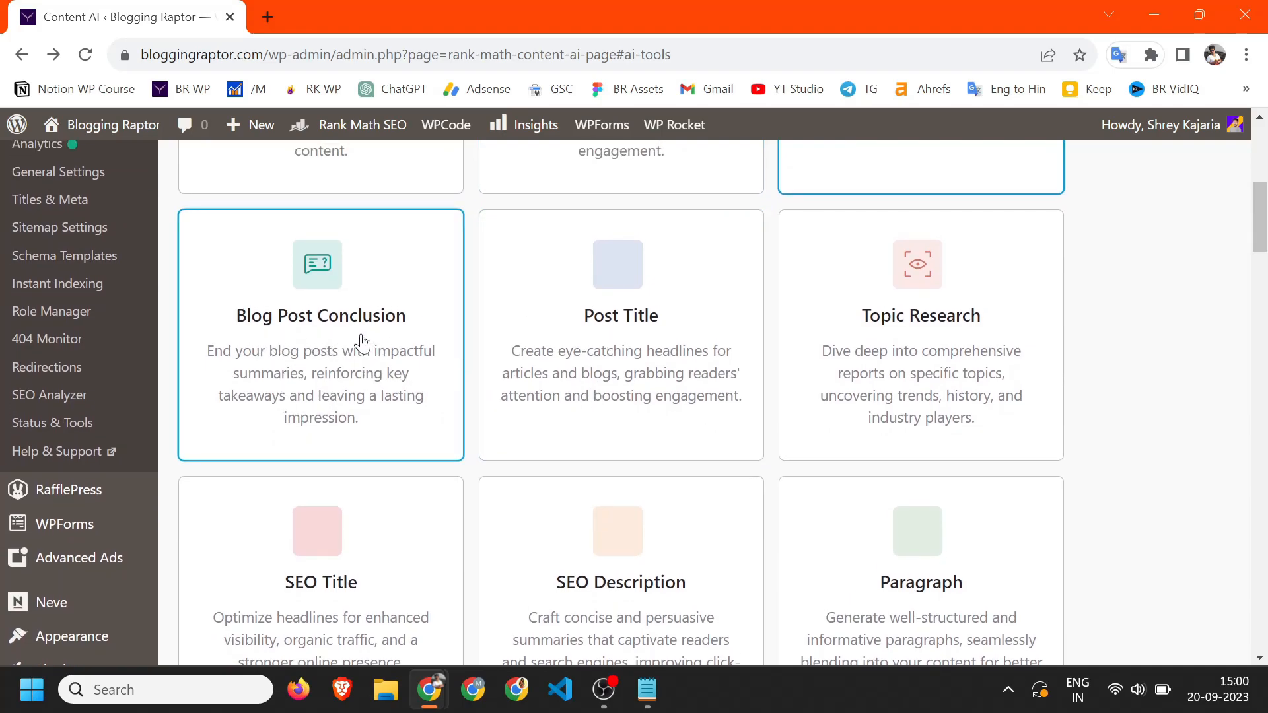
{"action": "scroll", "coordinate": [561, 390], "scroll_direction": "up", "scroll_amount": 3}
{"action": "scroll", "coordinate": [1008, 240], "scroll_direction": "down", "scroll_amount": 3}
{"action": "left_click", "coordinate": [423, 380]}
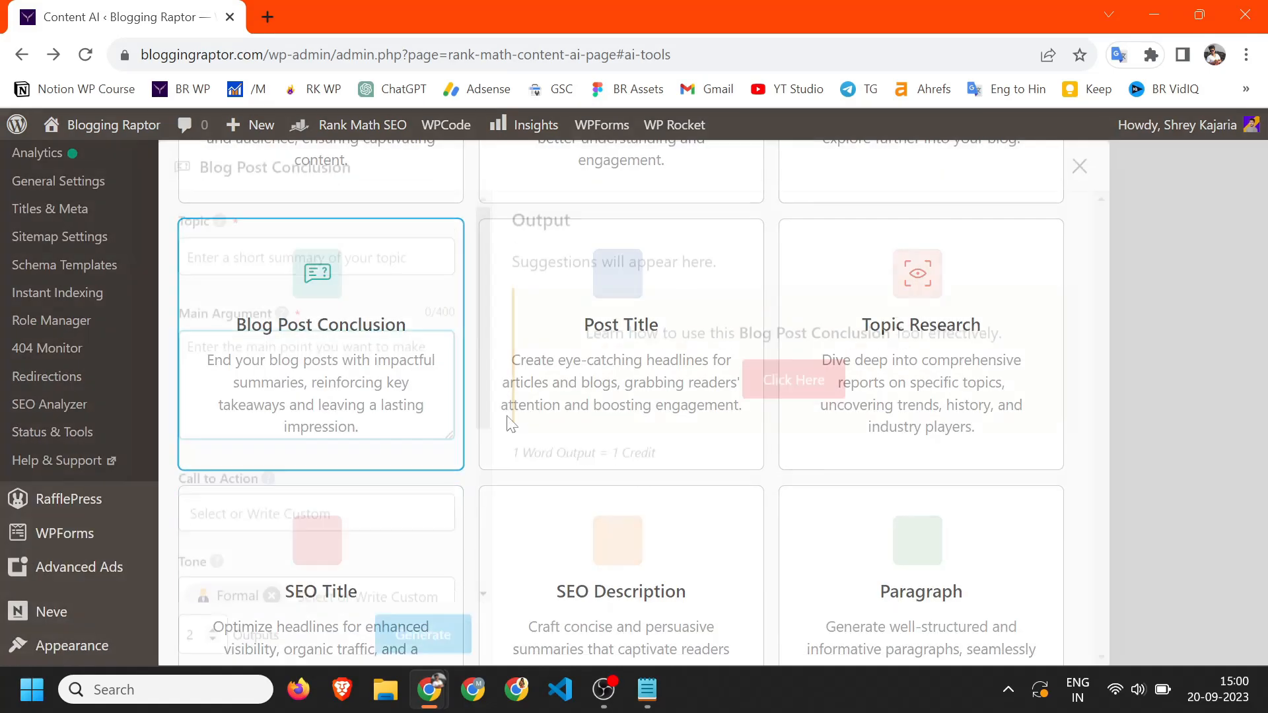
Look through the Blog Post Conclusion form's Call to Action choices and its Tone, Audience and Language settings without changing them.
{"action": "scroll", "coordinate": [317, 343], "scroll_direction": "down", "scroll_amount": 1}
{"action": "scroll", "coordinate": [317, 297], "scroll_direction": "up", "scroll_amount": 1}
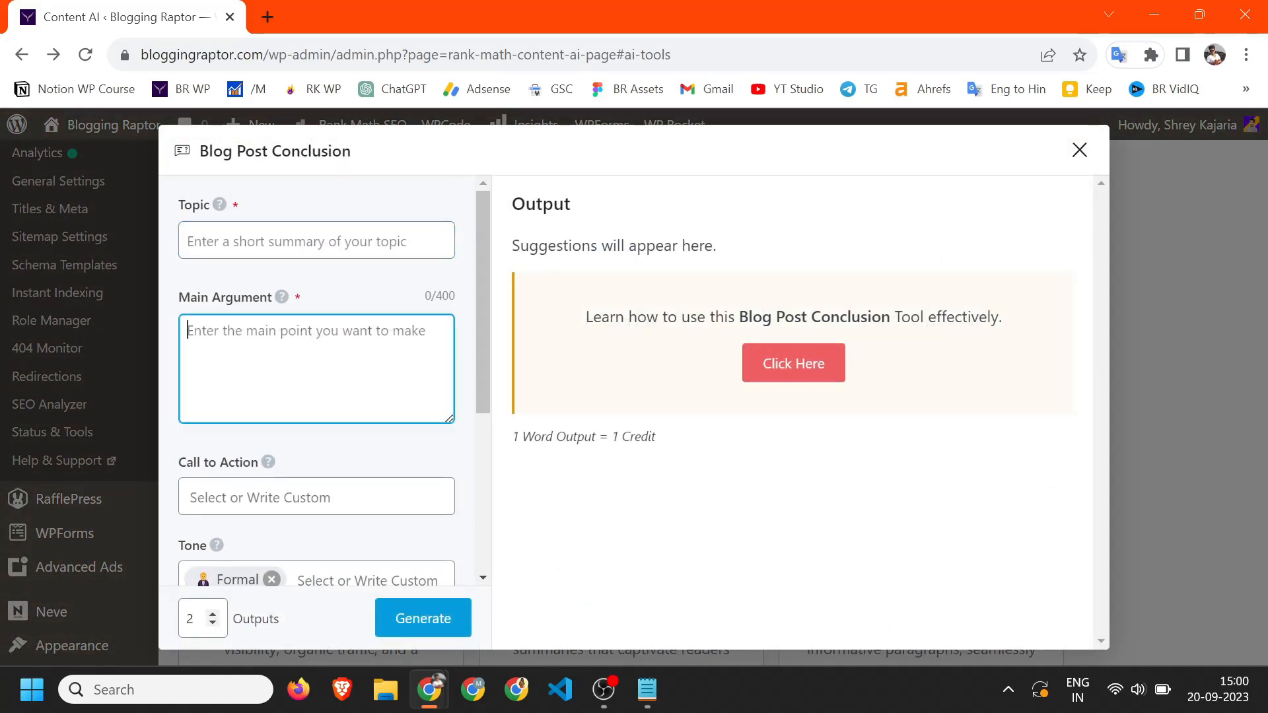
{"action": "scroll", "coordinate": [317, 370], "scroll_direction": "down", "scroll_amount": 2}
{"action": "left_click", "coordinate": [259, 399]}
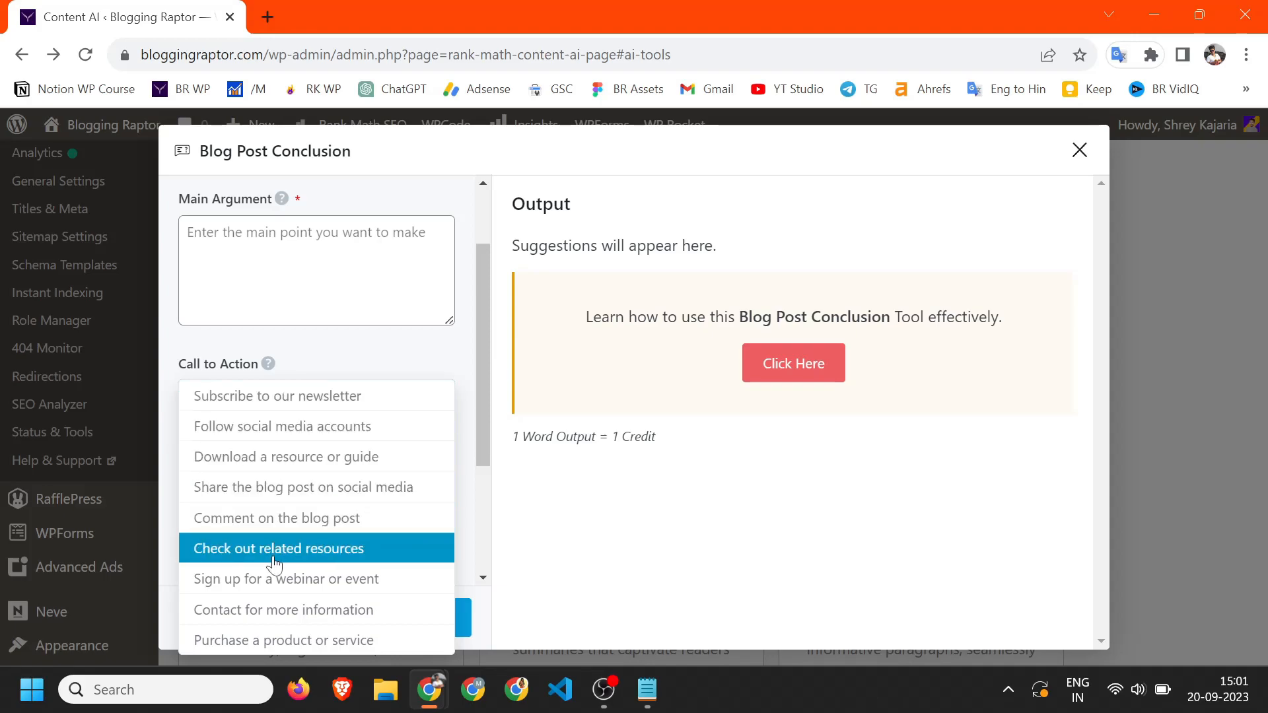
{"action": "left_click", "coordinate": [336, 360]}
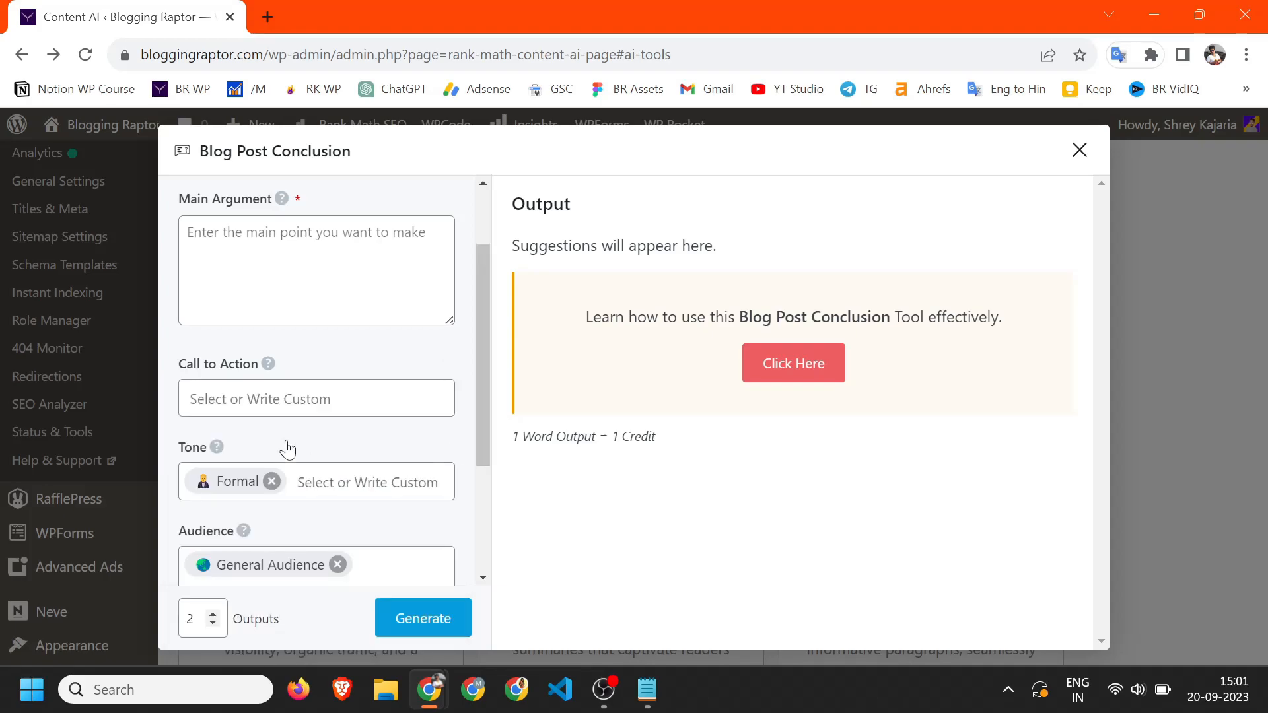
{"action": "scroll", "coordinate": [318, 561], "scroll_direction": "down", "scroll_amount": 3}
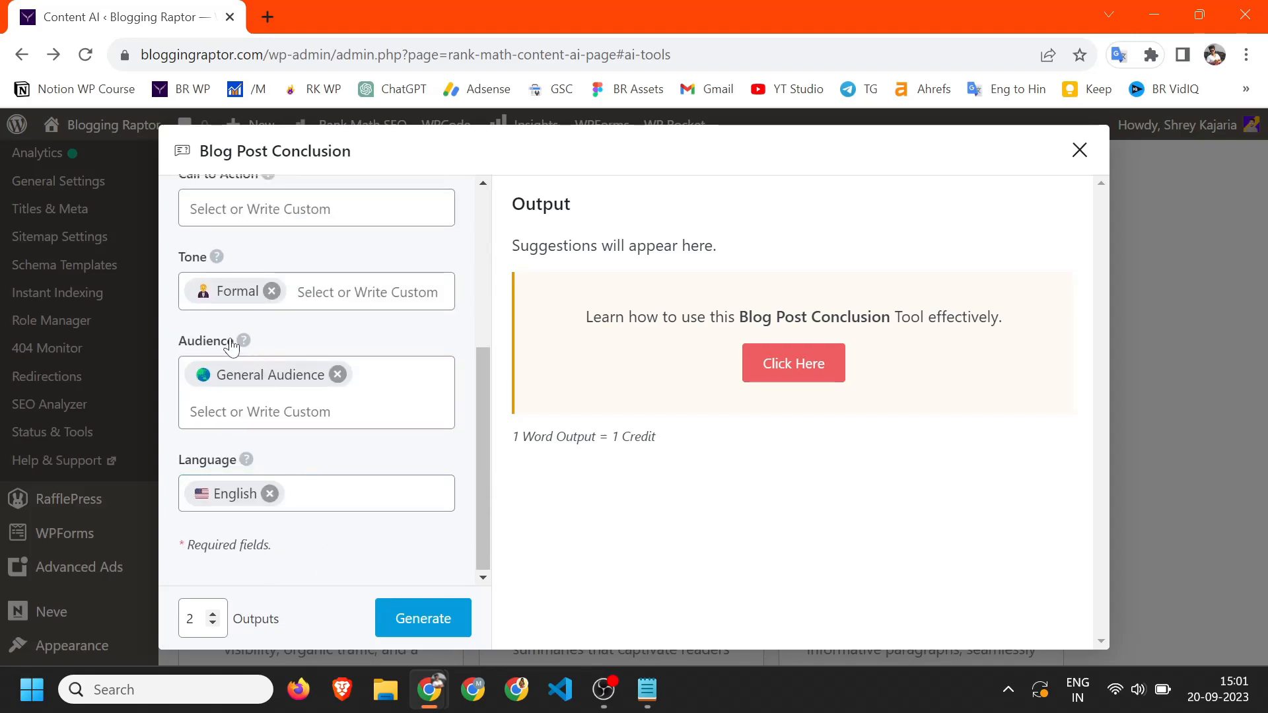
{"action": "left_click", "coordinate": [416, 626]}
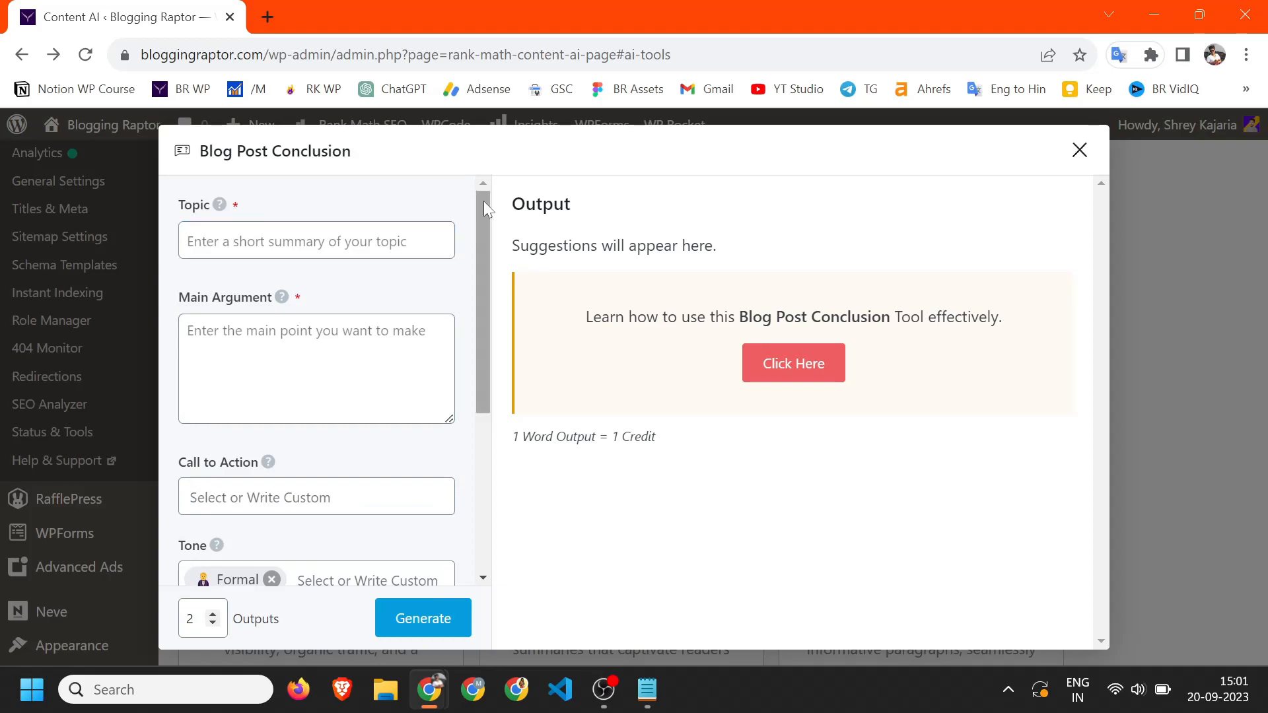
Close the Blog Post Conclusion tool and open the Post Title tool.
{"action": "key", "text": "Escape"}
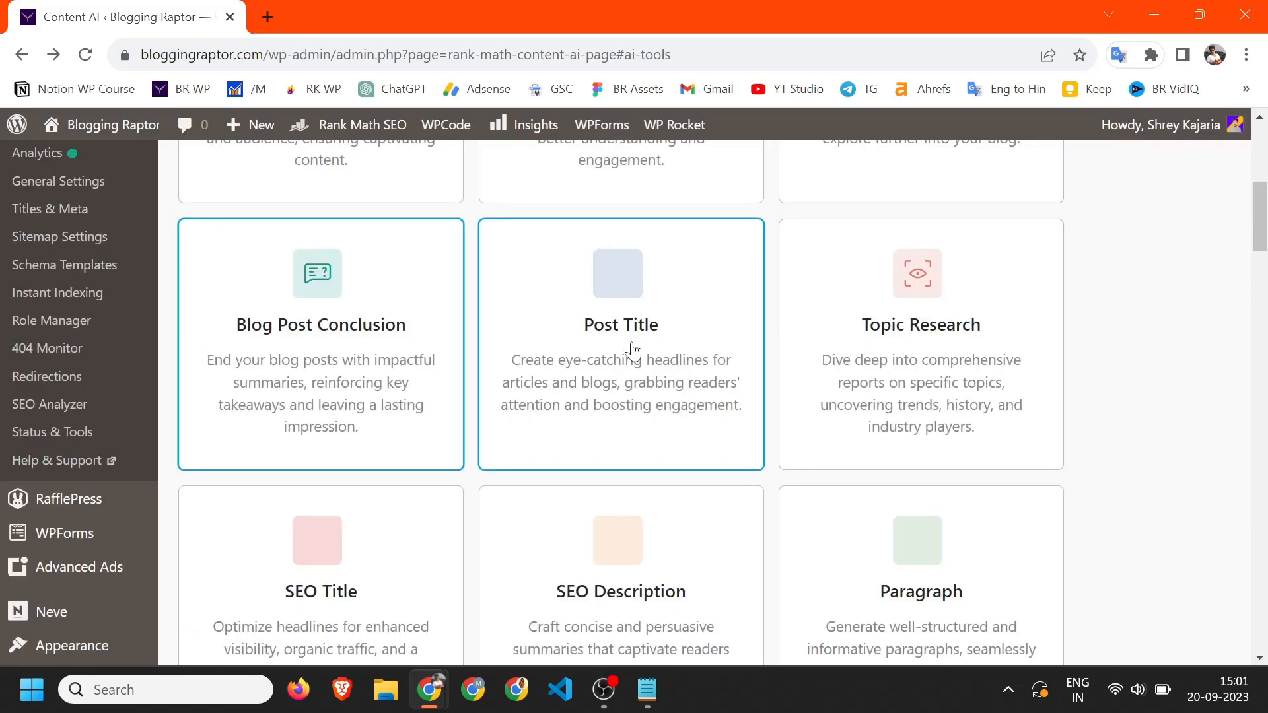
{"action": "scroll", "coordinate": [622, 377], "scroll_direction": "up", "scroll_amount": 4}
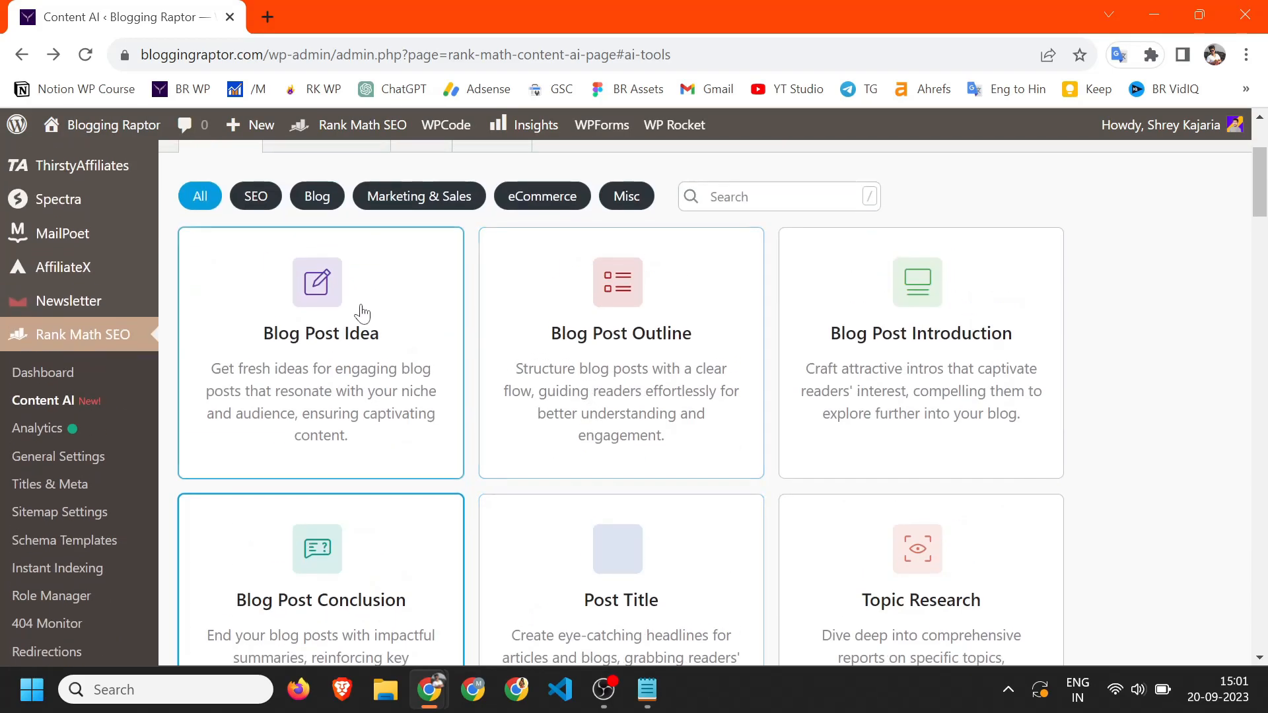
{"action": "scroll", "coordinate": [321, 366], "scroll_direction": "down", "scroll_amount": 1}
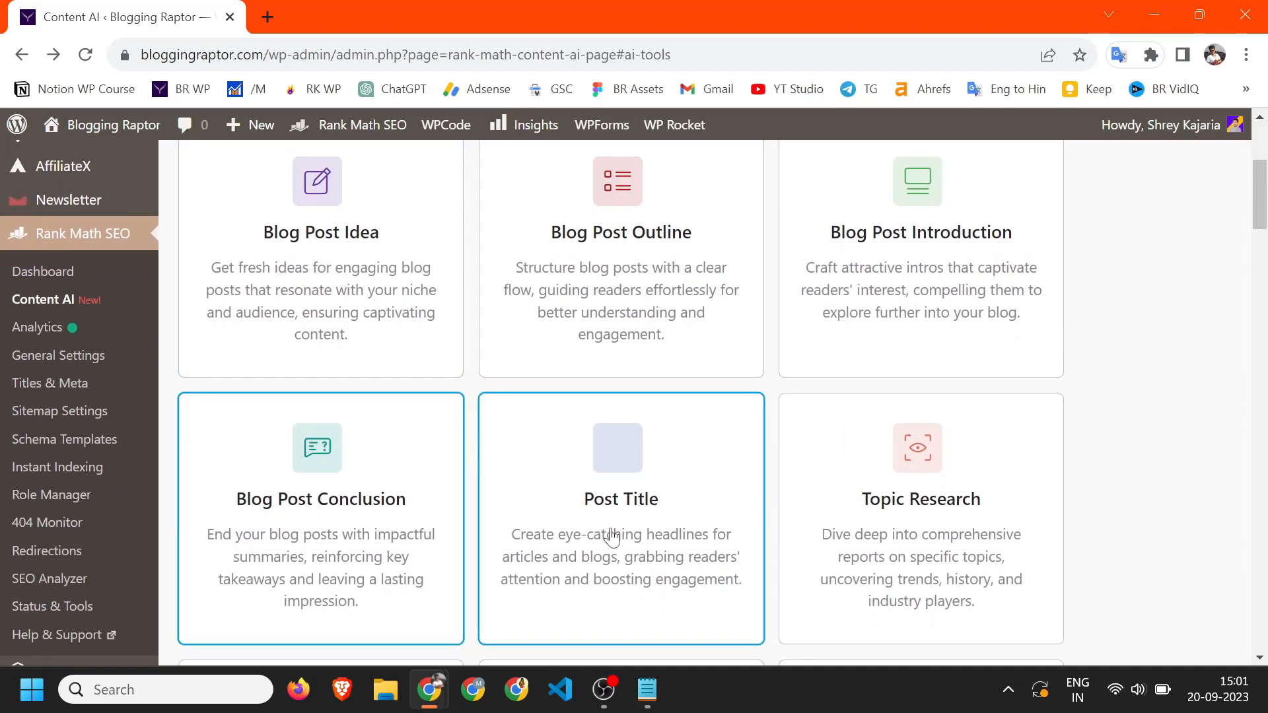
{"action": "left_click", "coordinate": [593, 538]}
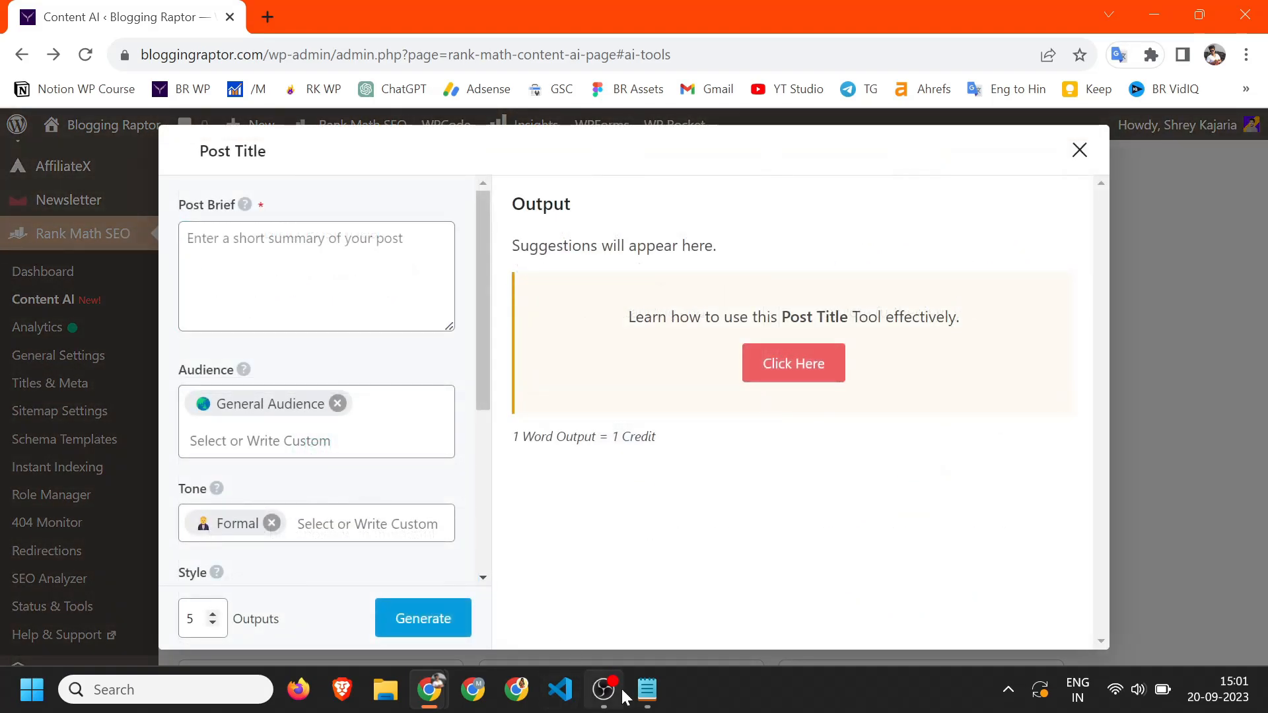
In Notepad, select the H1 text "Unlocking the Potential: How to Maximize your Earnings with AdSense and Affiliate Marketing", and return to Chrome.
{"action": "left_click", "coordinate": [647, 690]}
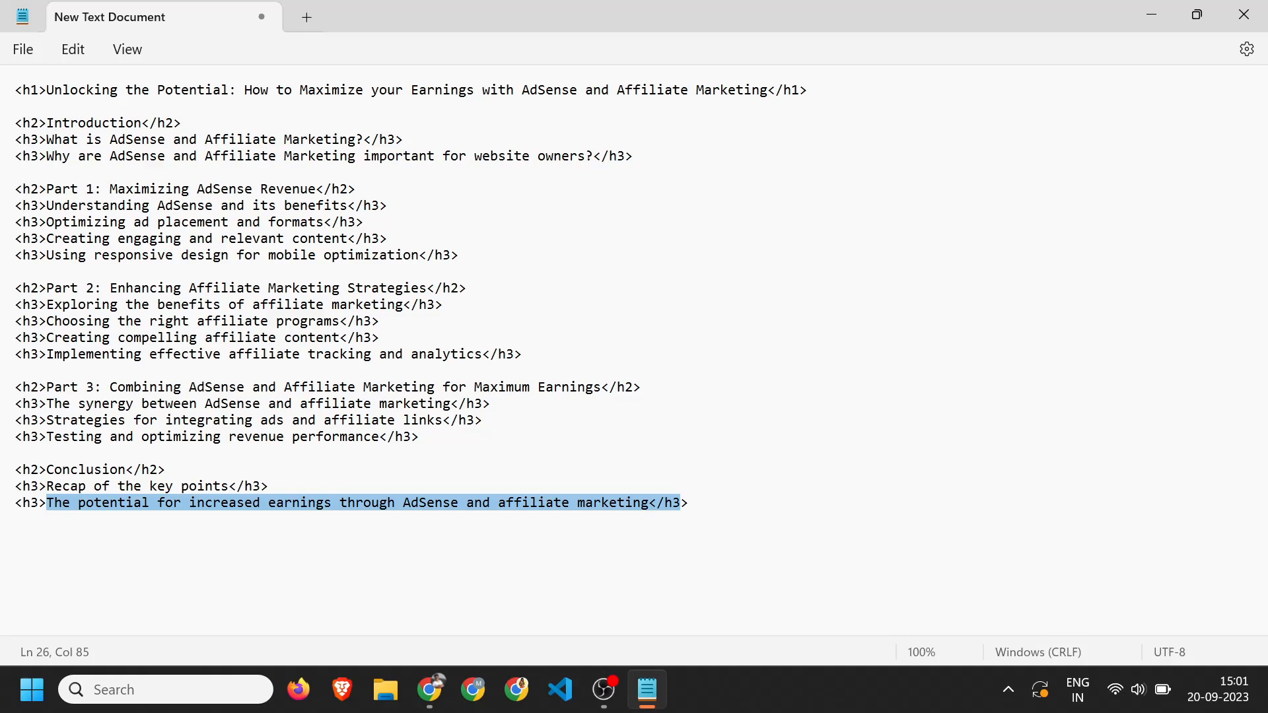
{"action": "left_click_drag", "start_coordinate": [46, 90], "coordinate": [768, 90]}
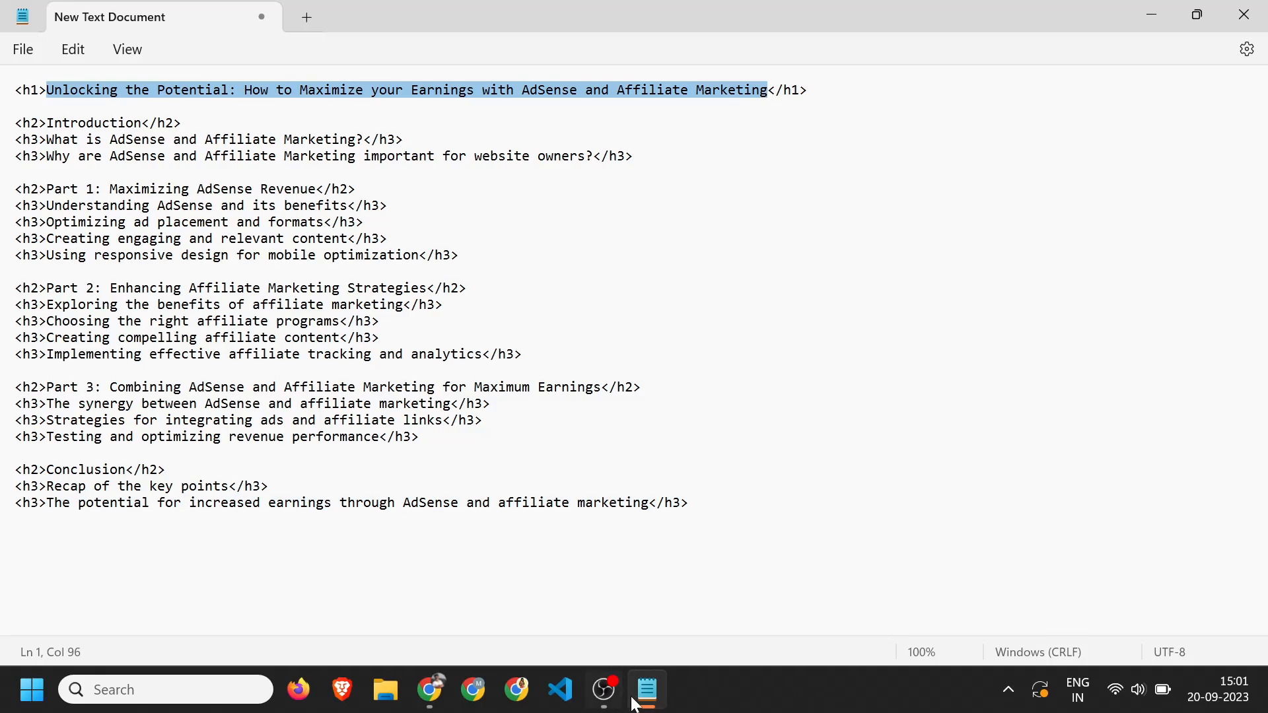
{"action": "mouse_move", "coordinate": [430, 689]}
{"action": "left_click", "coordinate": [406, 608]}
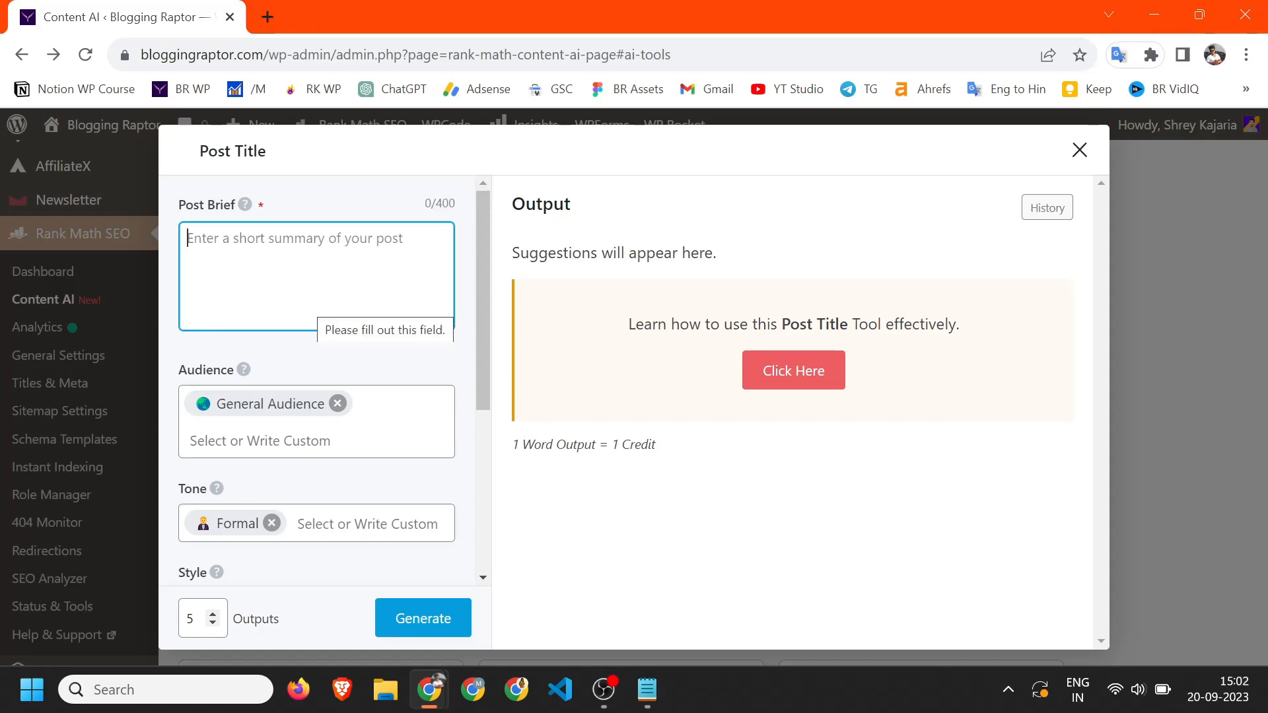
Look through the Post Title form's Audience, Tone, Style, Length and Language settings, try the medium length and close the tool.
{"action": "scroll", "coordinate": [255, 371], "scroll_direction": "down", "scroll_amount": 3}
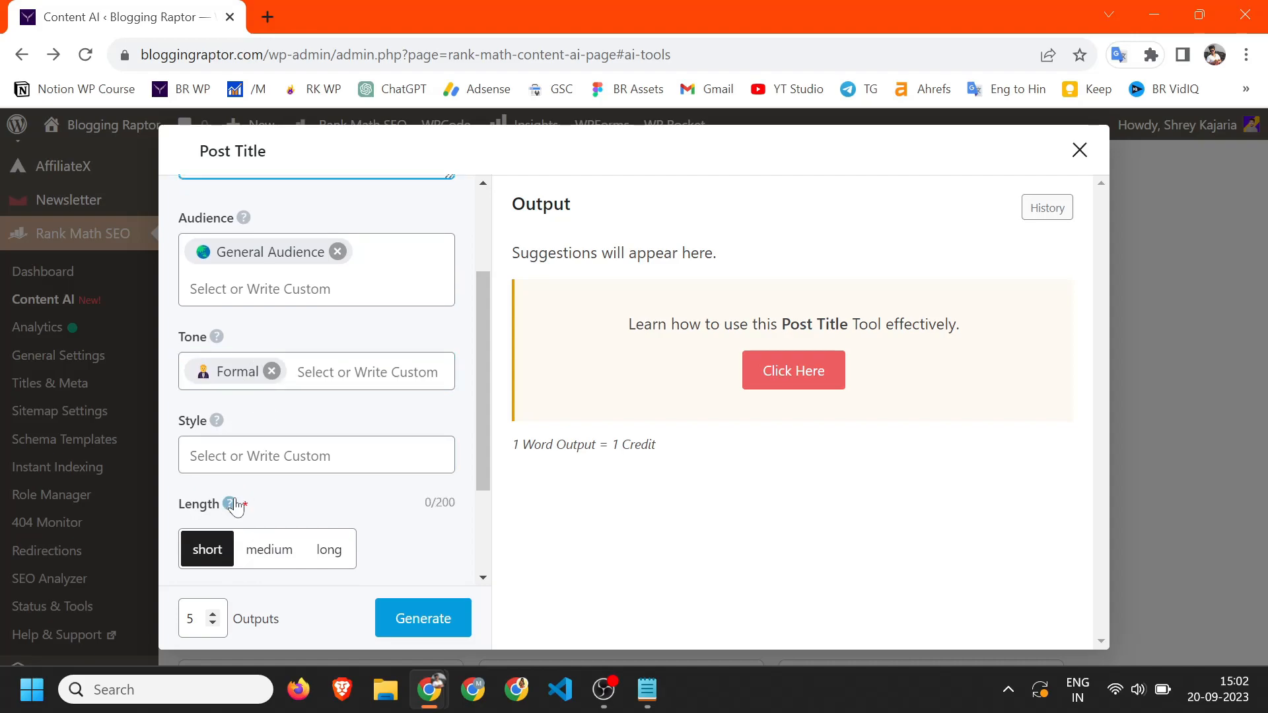
{"action": "scroll", "coordinate": [323, 489], "scroll_direction": "down", "scroll_amount": 2}
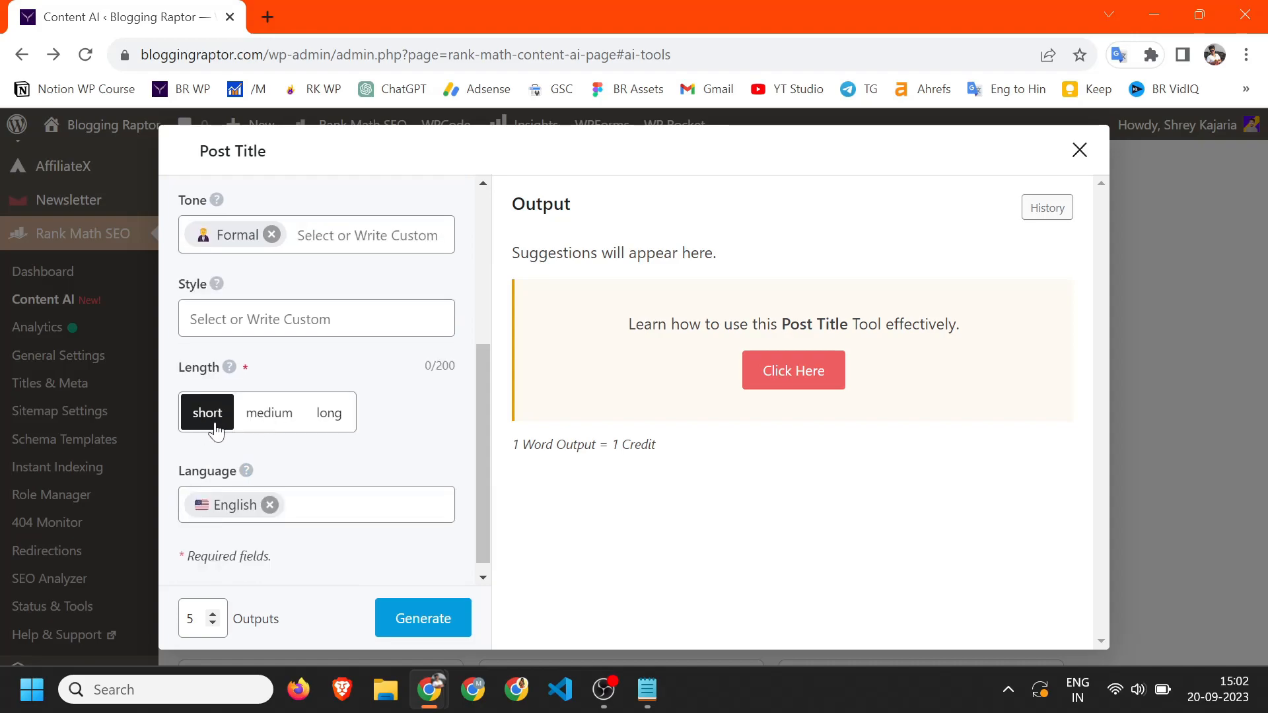
{"action": "left_click", "coordinate": [269, 415]}
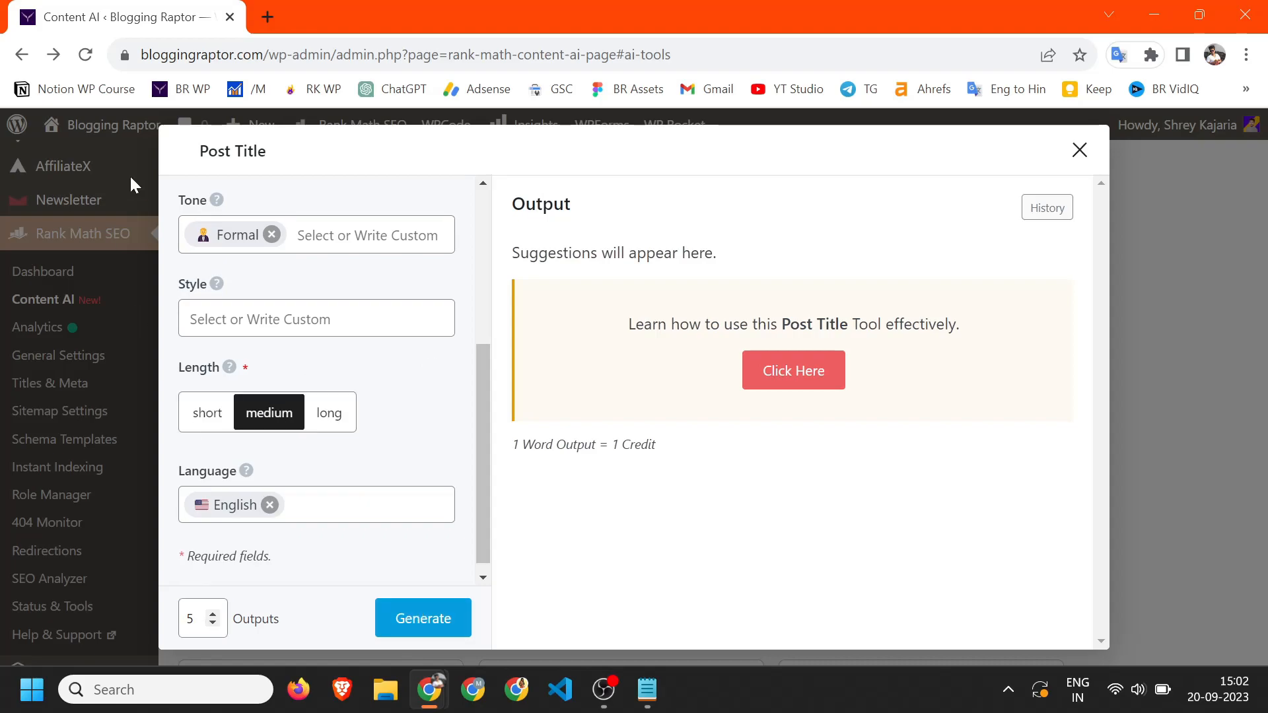
{"action": "scroll", "coordinate": [317, 396], "scroll_direction": "up", "scroll_amount": 4}
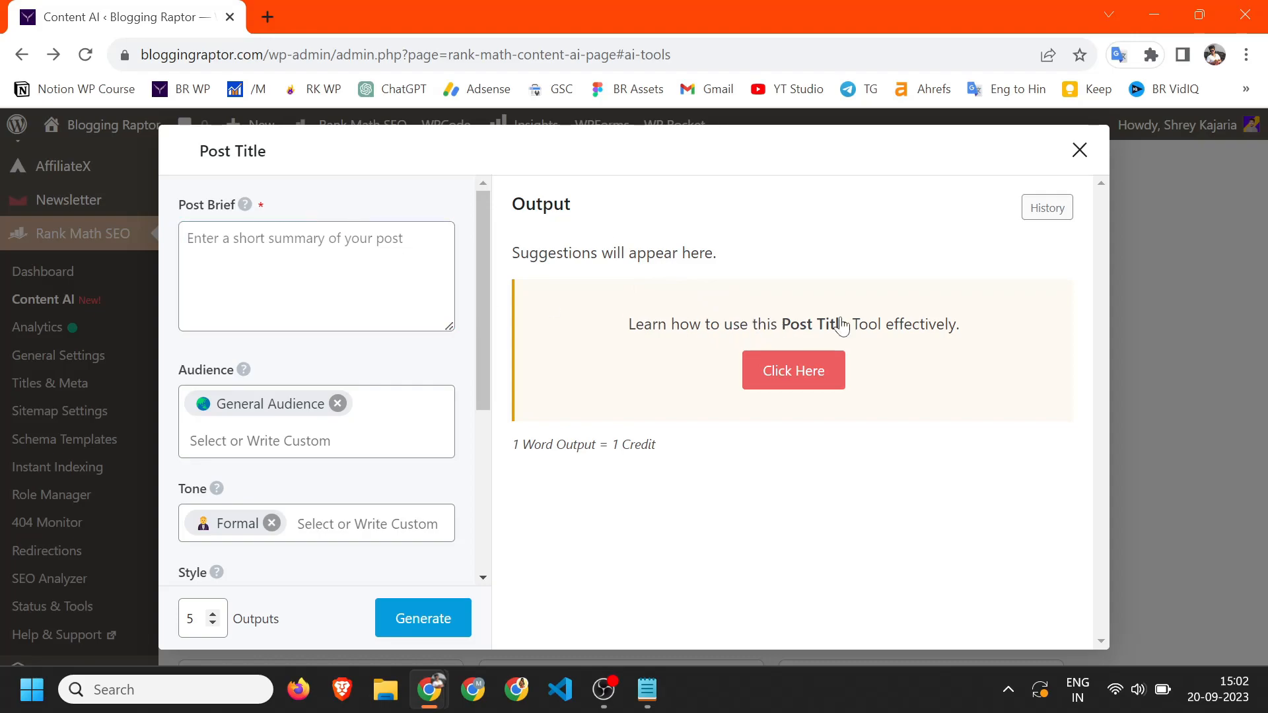
{"action": "key", "text": "Escape"}
Open the Topic Research tool and paste "Unlocking the Potential: How to Maximize your Earnings with AdSense and Affiliate Marketing" as the topic.
{"action": "scroll", "coordinate": [878, 409], "scroll_direction": "down", "scroll_amount": 3}
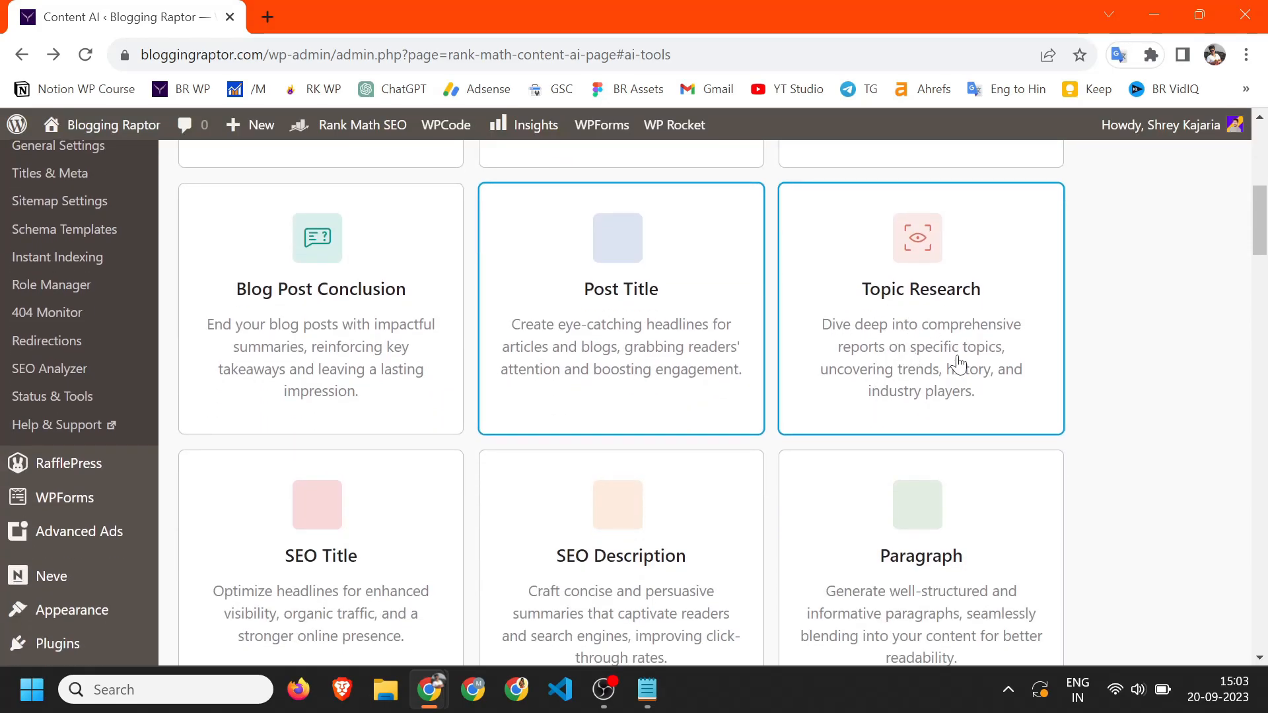
{"action": "left_click", "coordinate": [938, 298]}
{"action": "left_click", "coordinate": [297, 242]}
{"action": "key", "text": "Return"}
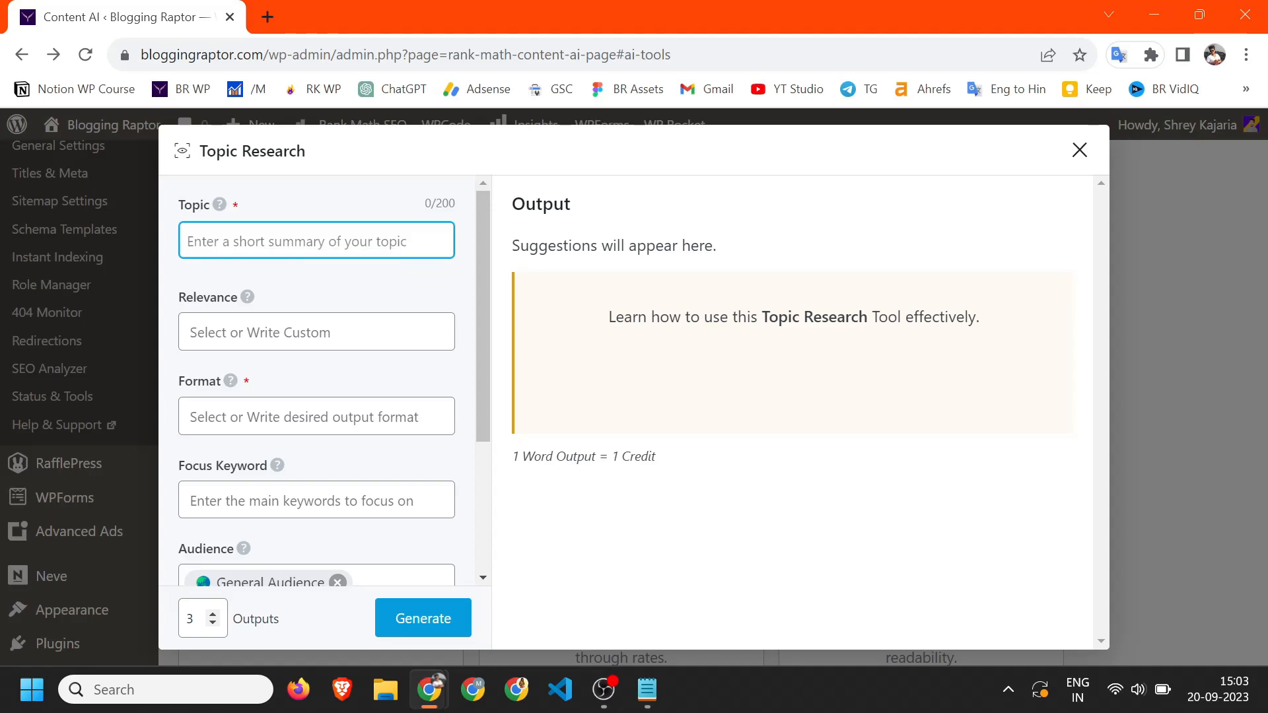
{"action": "key", "text": "ctrl+v"}
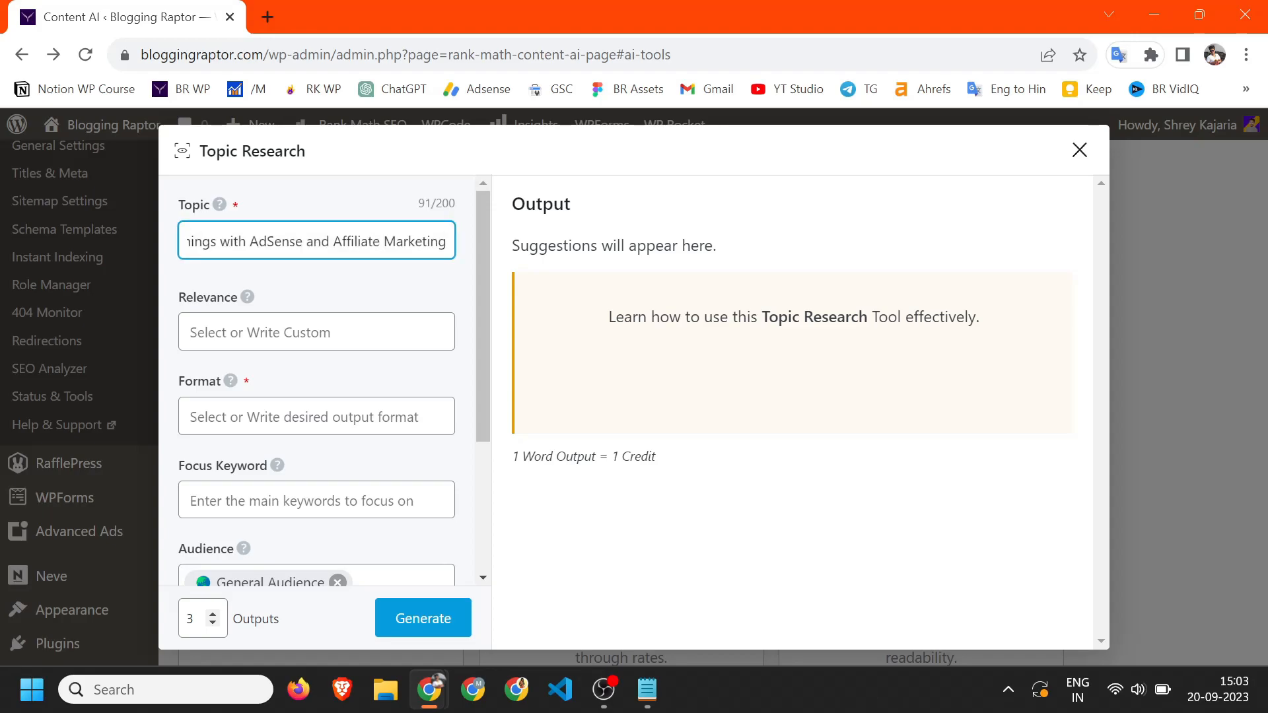
{"action": "key", "text": "Home"}
Check the Relevance choices without selecting one, and set the Format to List.
{"action": "left_click", "coordinate": [264, 332]}
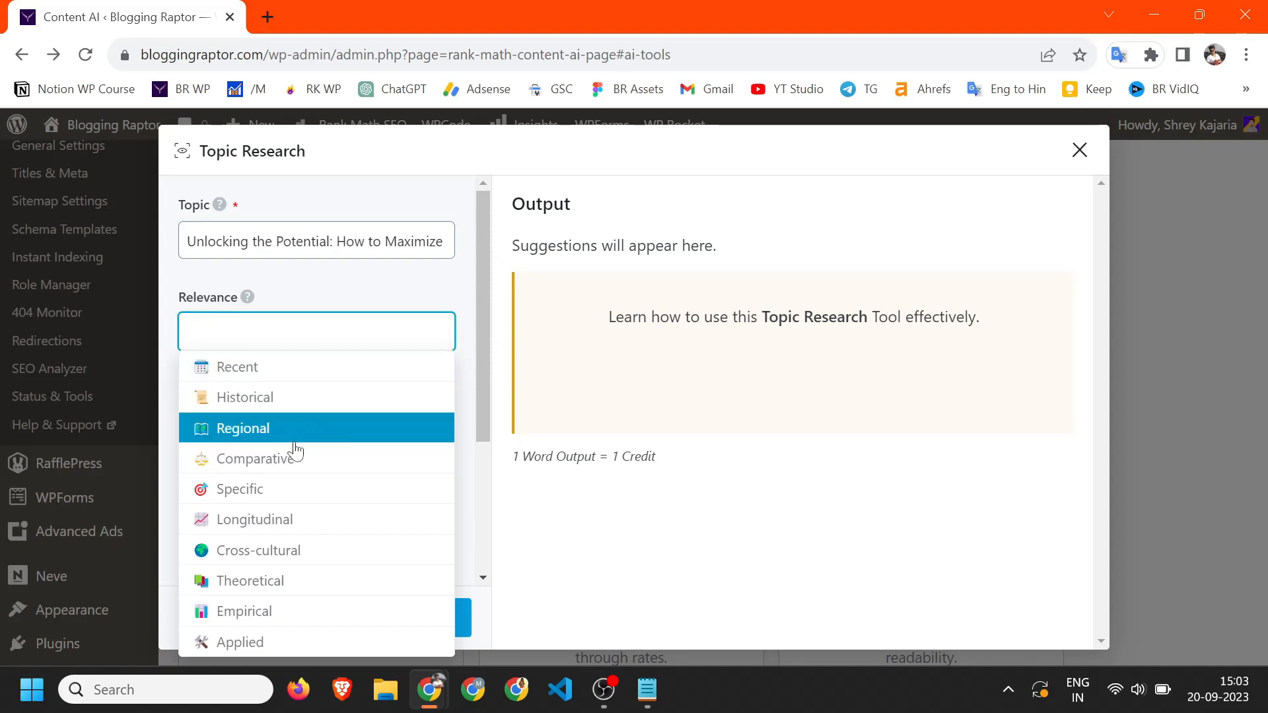
{"action": "left_click", "coordinate": [301, 286]}
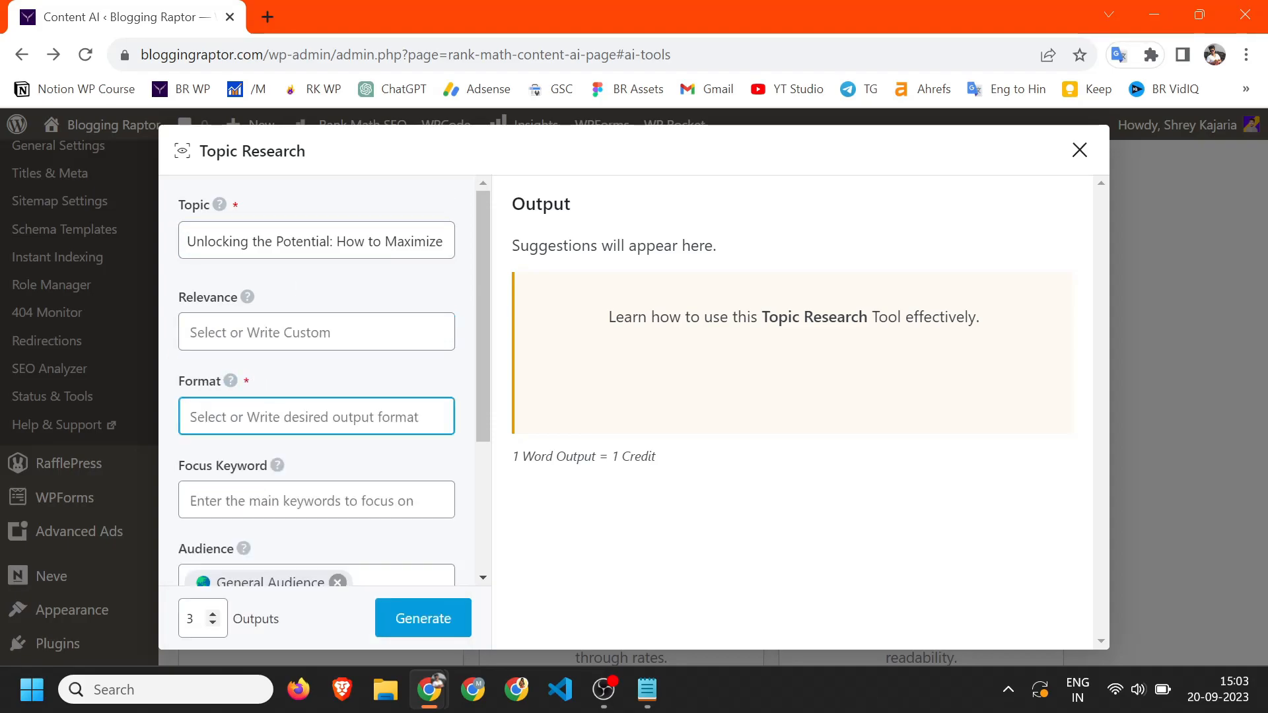
{"action": "left_click", "coordinate": [241, 417]}
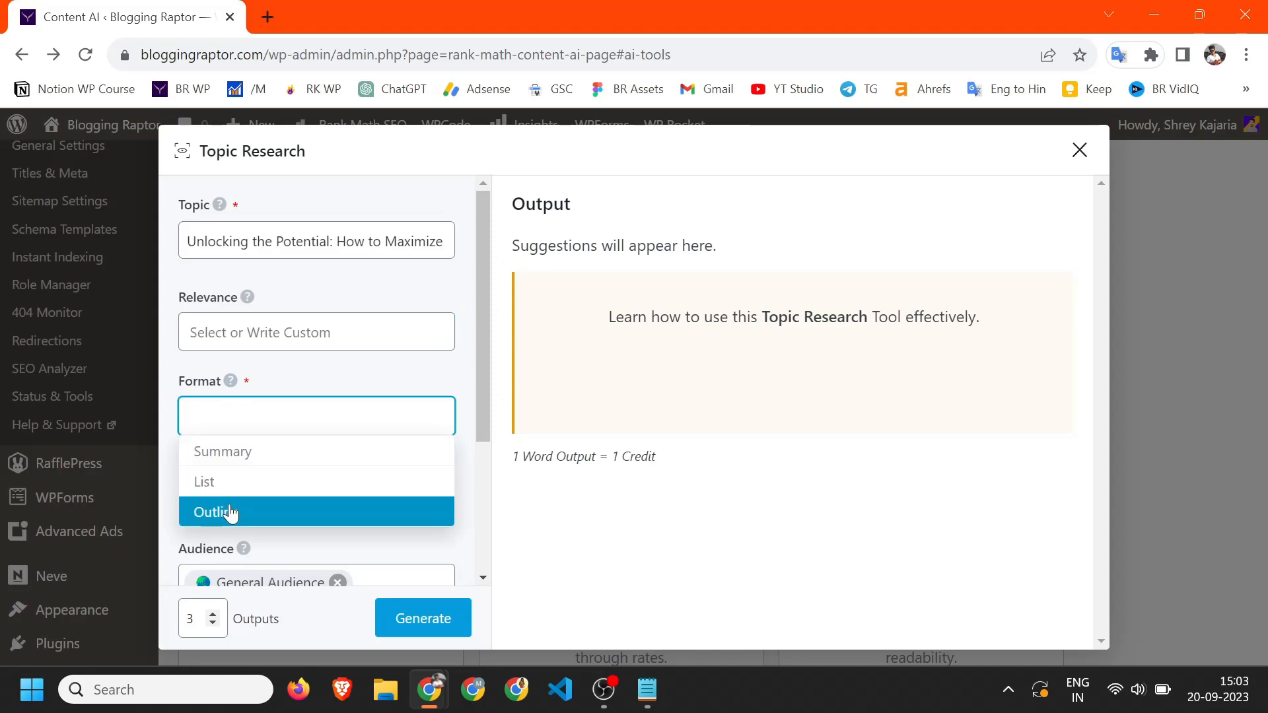
{"action": "left_click", "coordinate": [241, 483]}
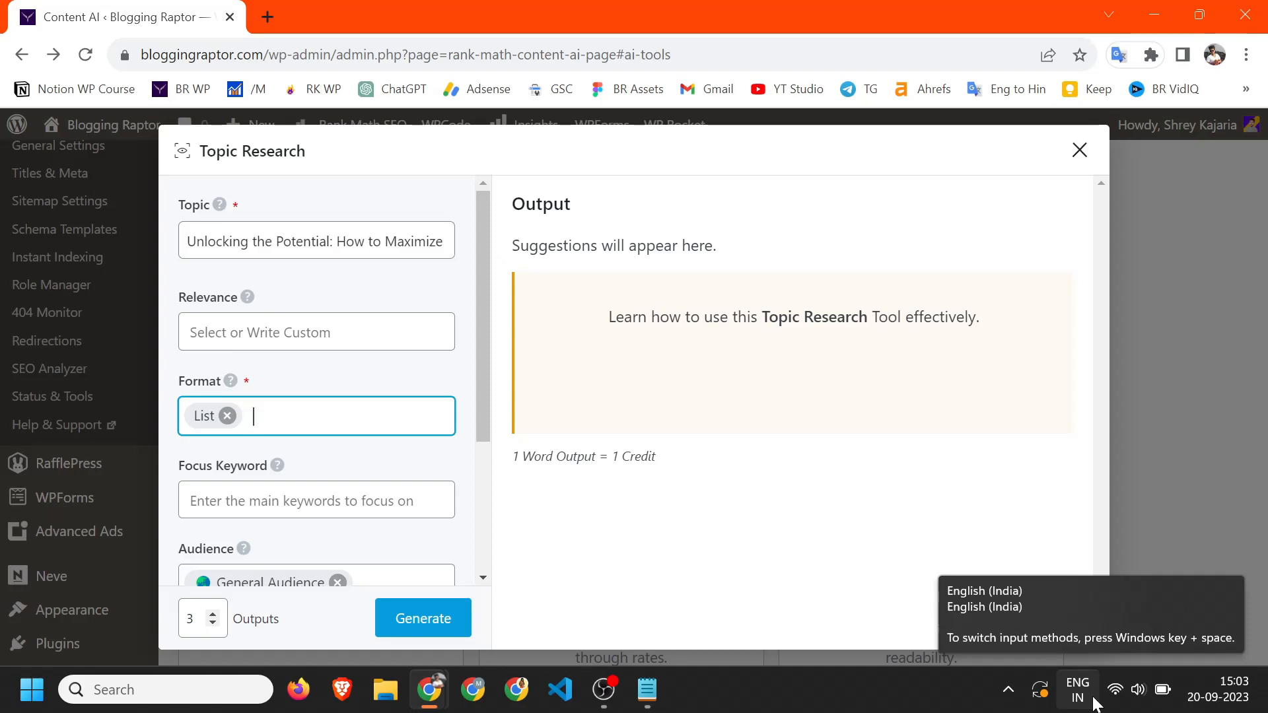
Set the outputs to 1, generate the topic research and compare the resulting list with the topic.
{"action": "scroll", "coordinate": [359, 529], "scroll_direction": "down", "scroll_amount": 3}
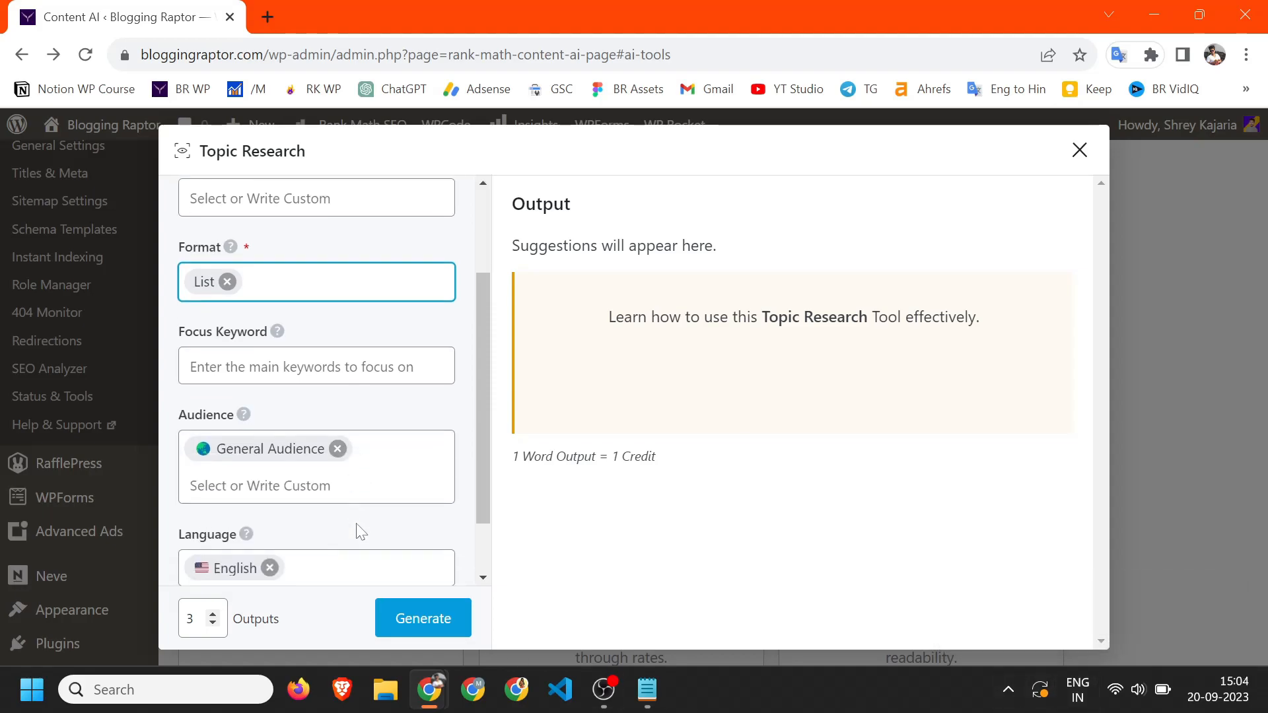
{"action": "left_click", "coordinate": [273, 602]}
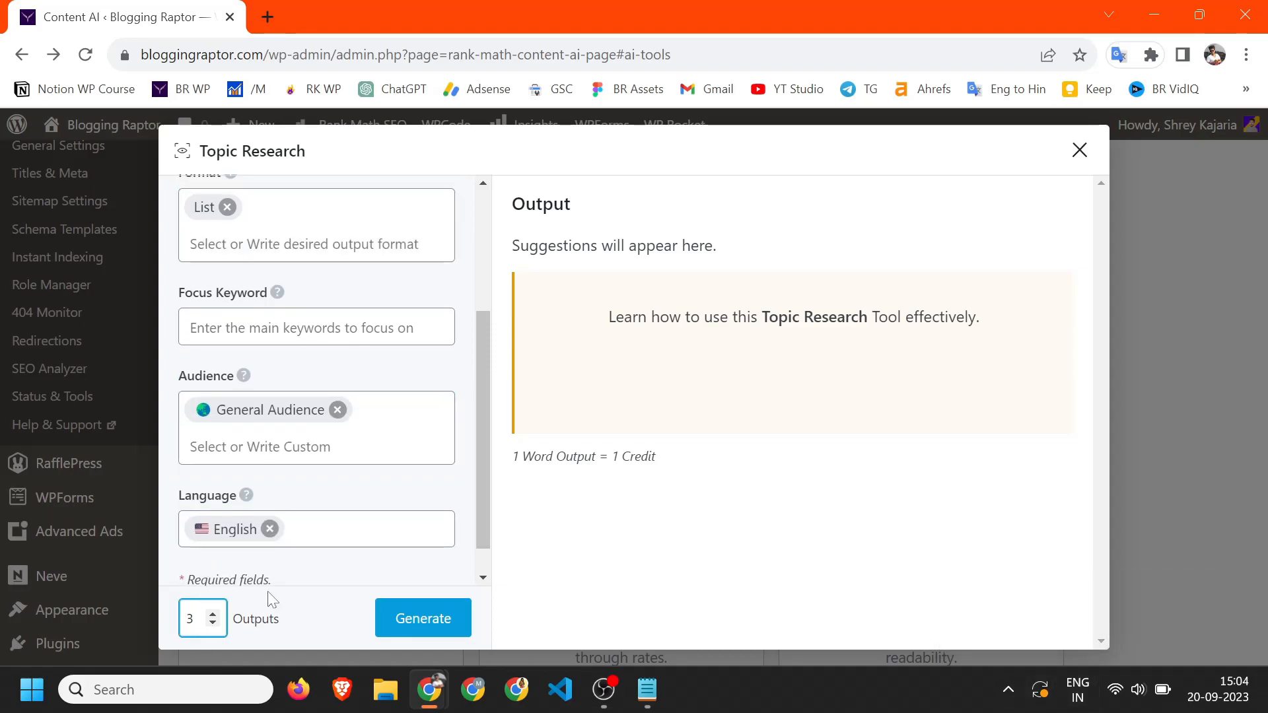
{"action": "left_click", "coordinate": [364, 563]}
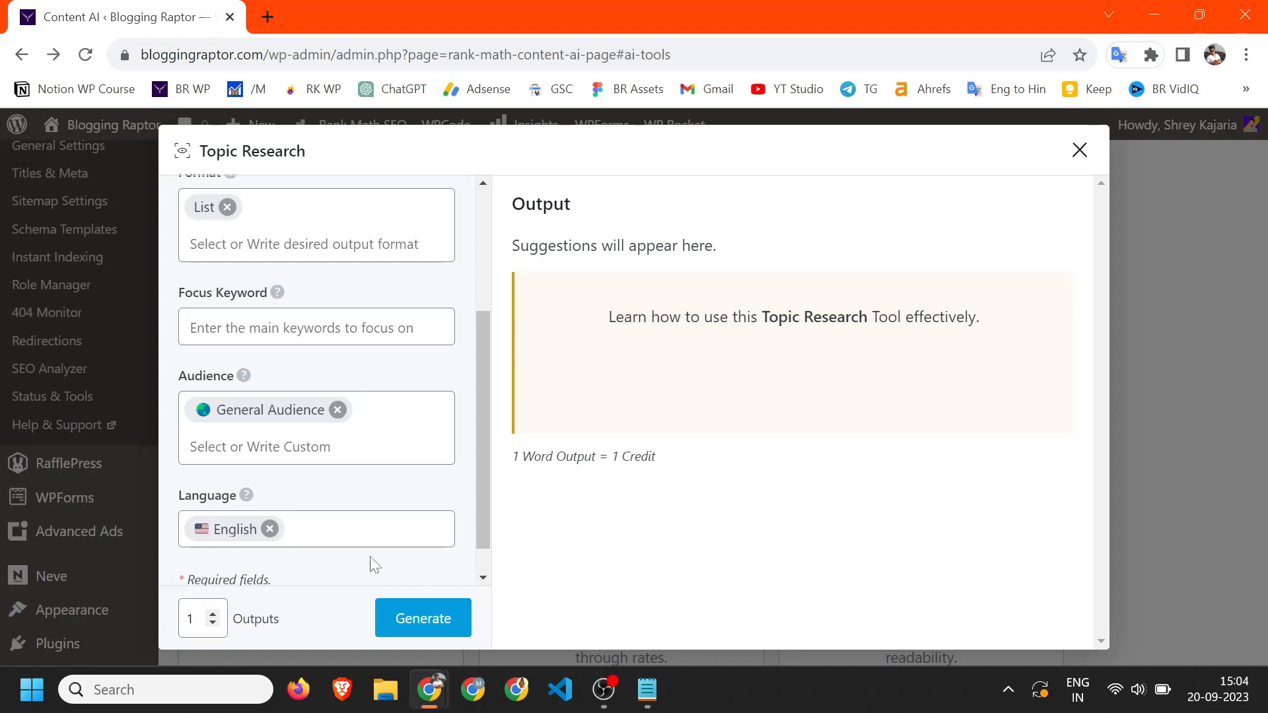
{"action": "left_click", "coordinate": [410, 621]}
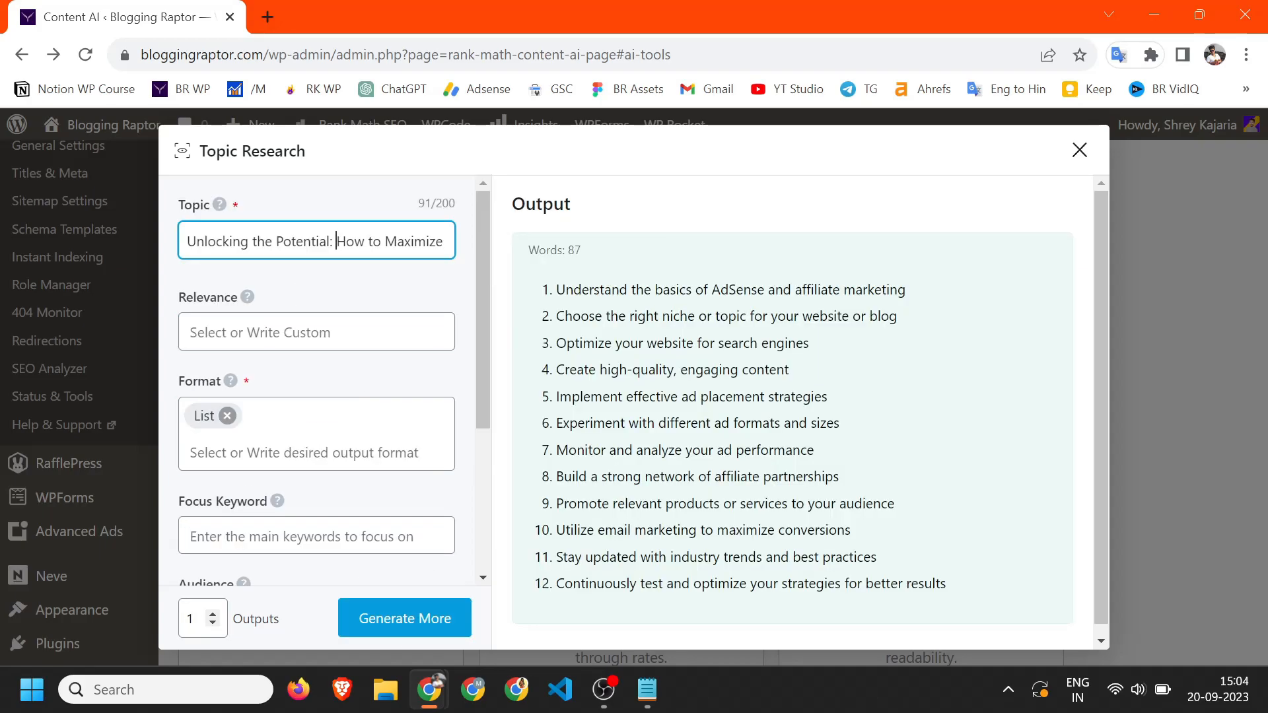
{"action": "scroll", "coordinate": [317, 241], "scroll_direction": "right", "scroll_amount": 4}
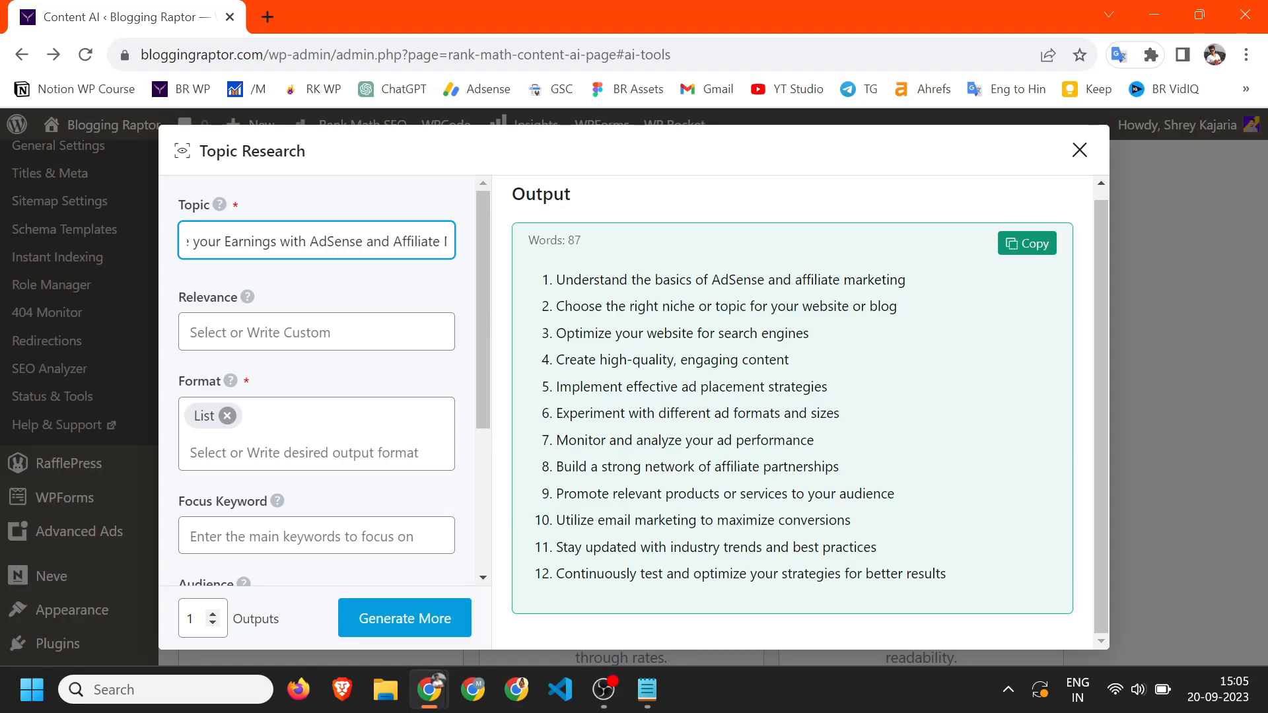
{"action": "left_click", "coordinate": [565, 349]}
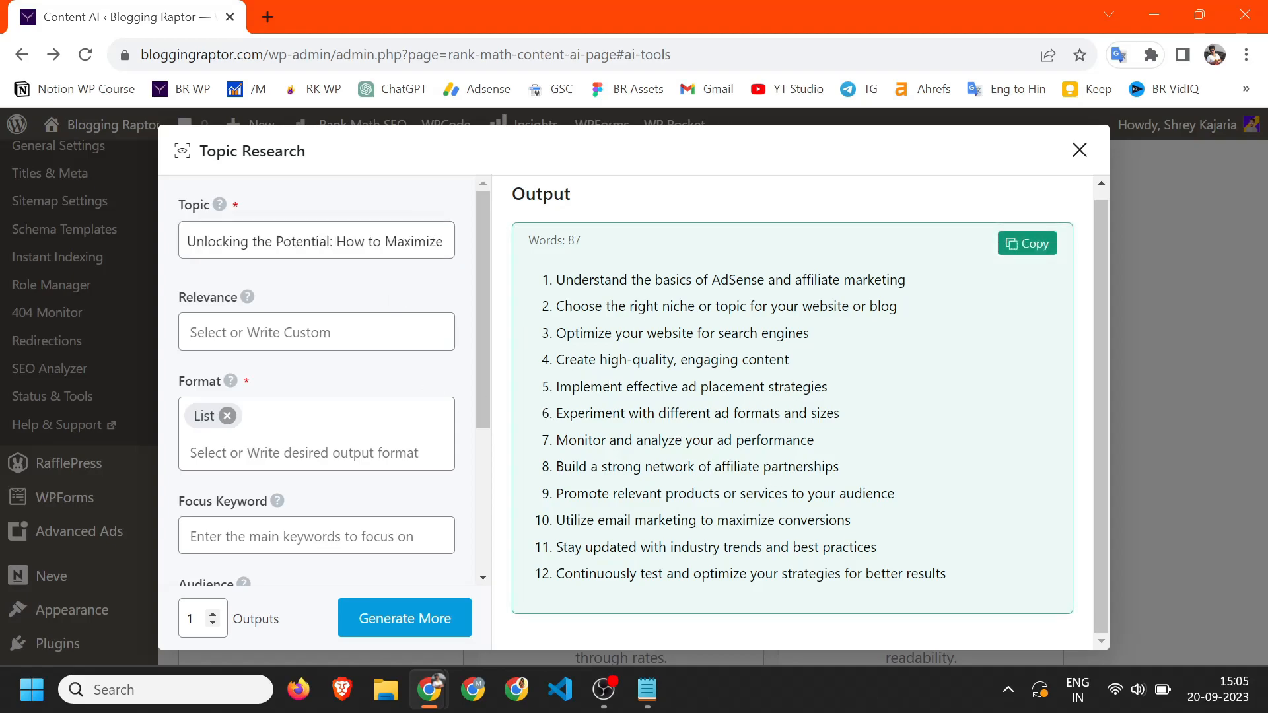
Close Topic Research, open the SEO Title tool and enter the same "Unlocking the Potential" headline as the post title.
{"action": "scroll", "coordinate": [568, 423], "scroll_direction": "down", "scroll_amount": 3}
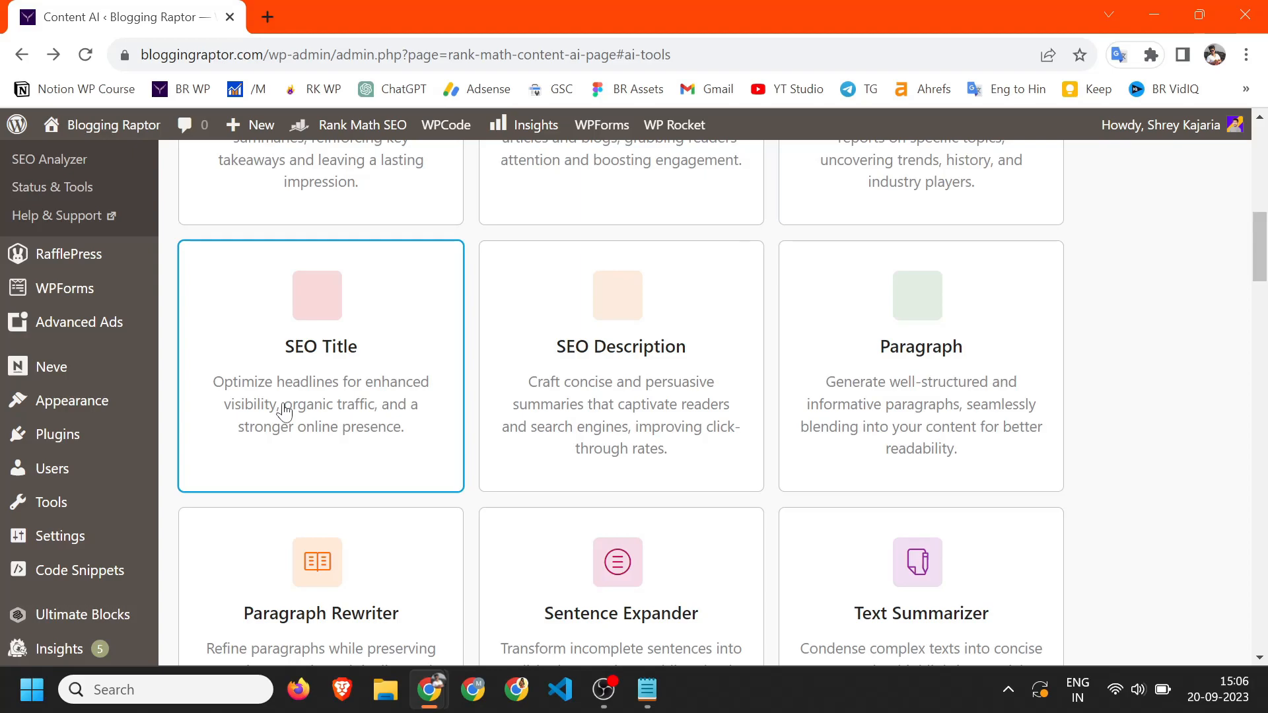
{"action": "left_click", "coordinate": [336, 367]}
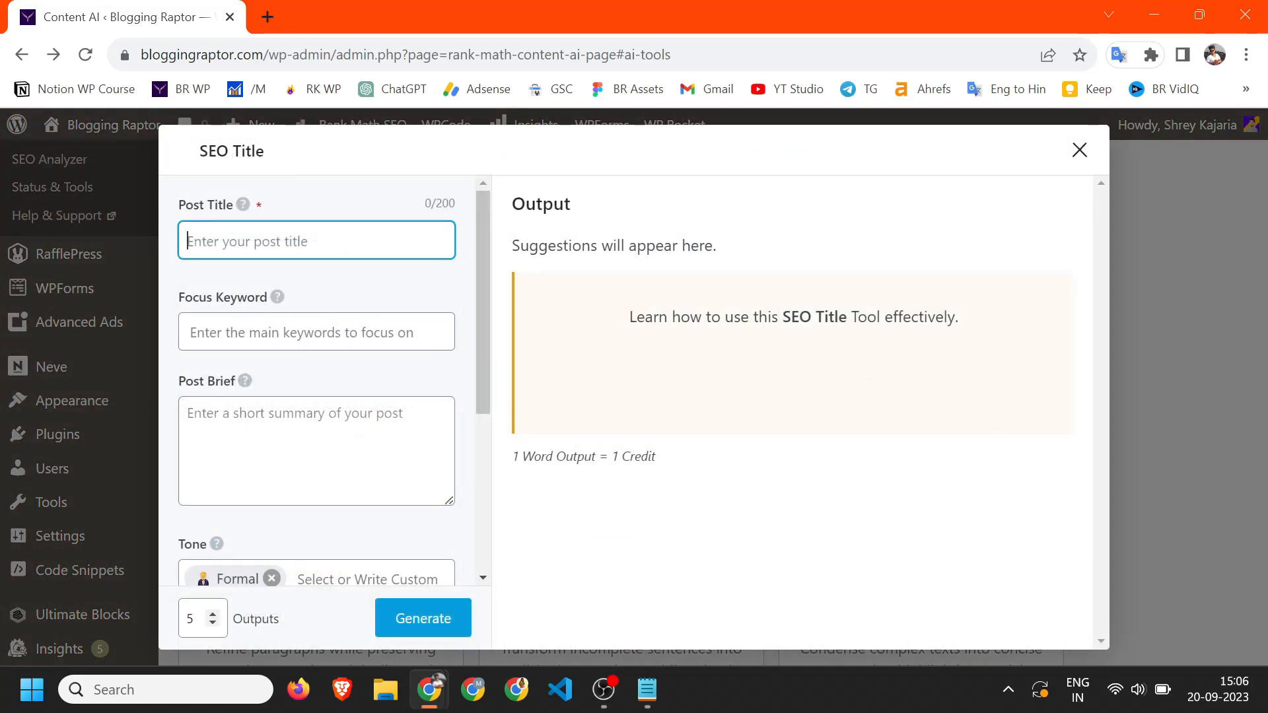
{"action": "key", "text": "ctrl+v"}
Look through the SEO Title form's Focus Keyword, Post Brief, Tone, Audience and Language settings, and close the tool without generating.
{"action": "left_click", "coordinate": [368, 318]}
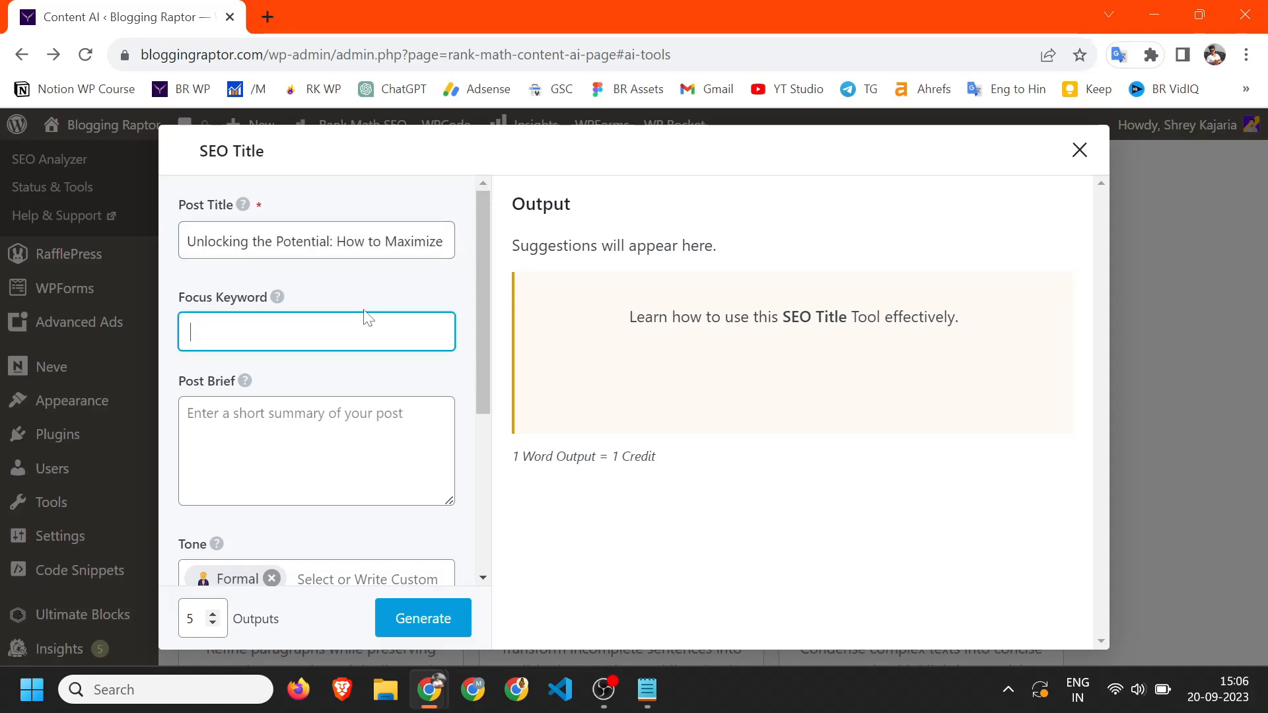
{"action": "left_click", "coordinate": [318, 409]}
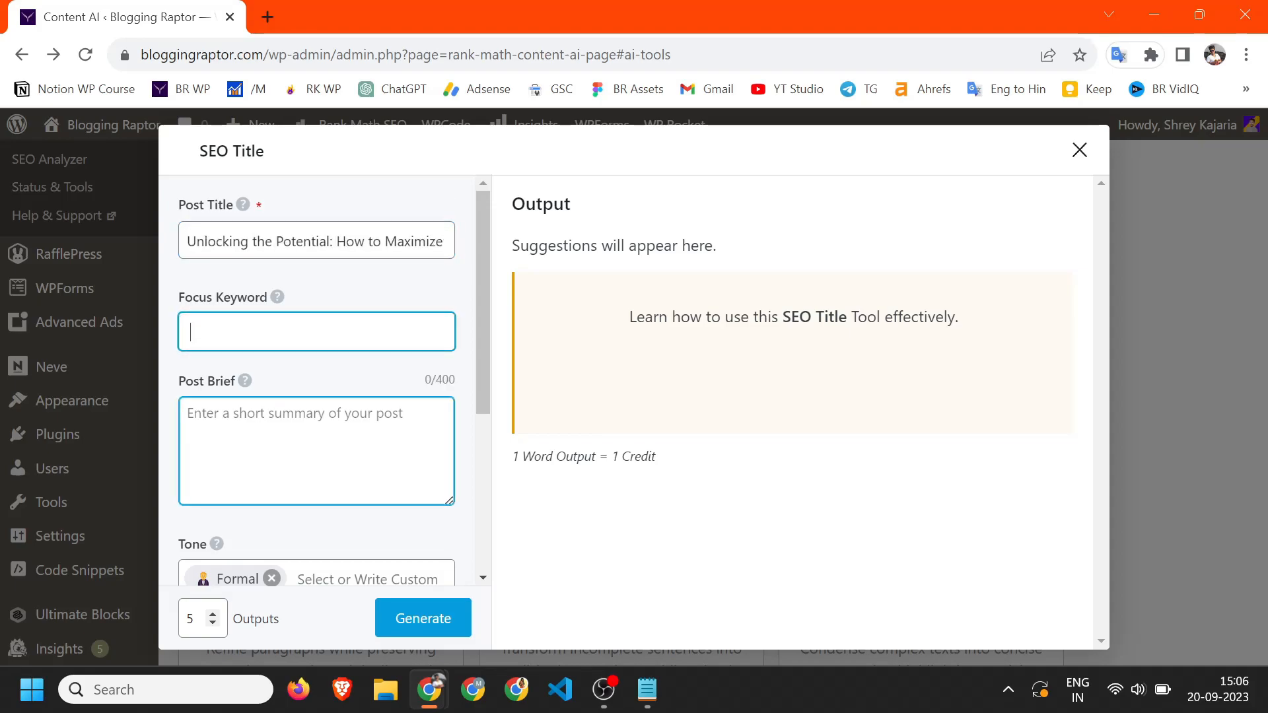
{"action": "scroll", "coordinate": [404, 543], "scroll_direction": "down", "scroll_amount": 2}
{"action": "scroll", "coordinate": [373, 480], "scroll_direction": "down", "scroll_amount": 3}
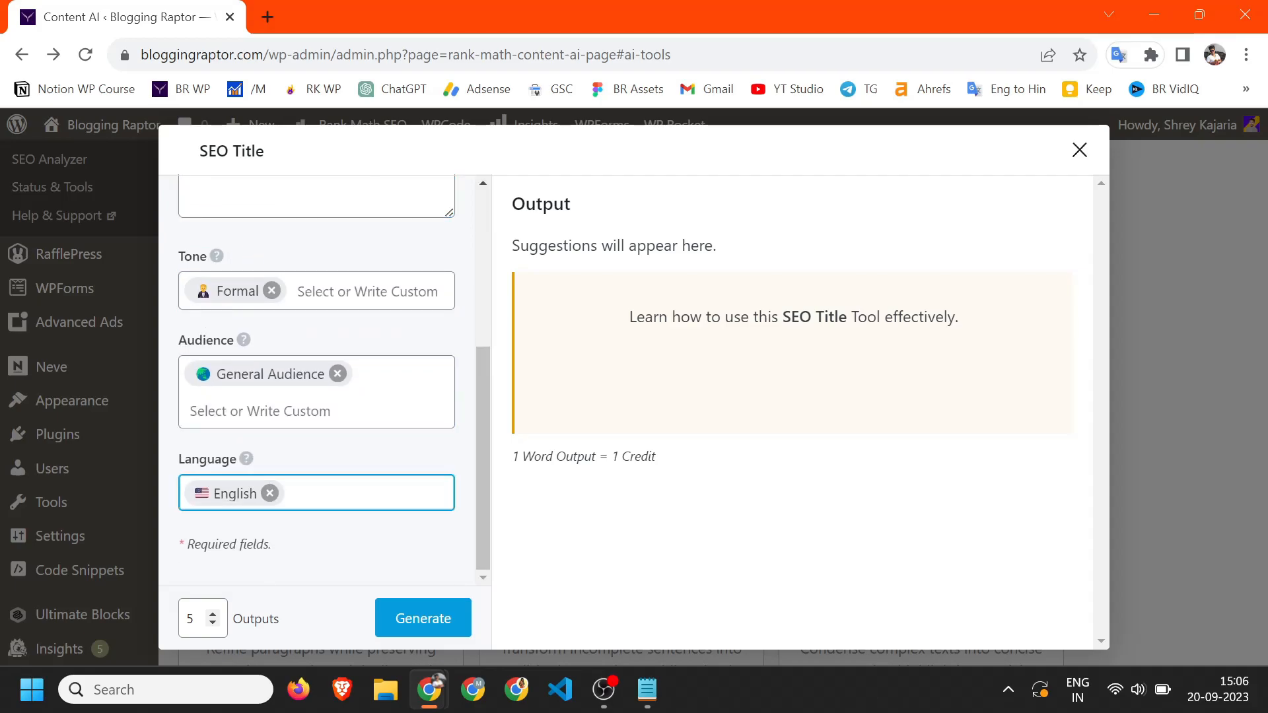
{"action": "scroll", "coordinate": [449, 376], "scroll_direction": "up", "scroll_amount": 5}
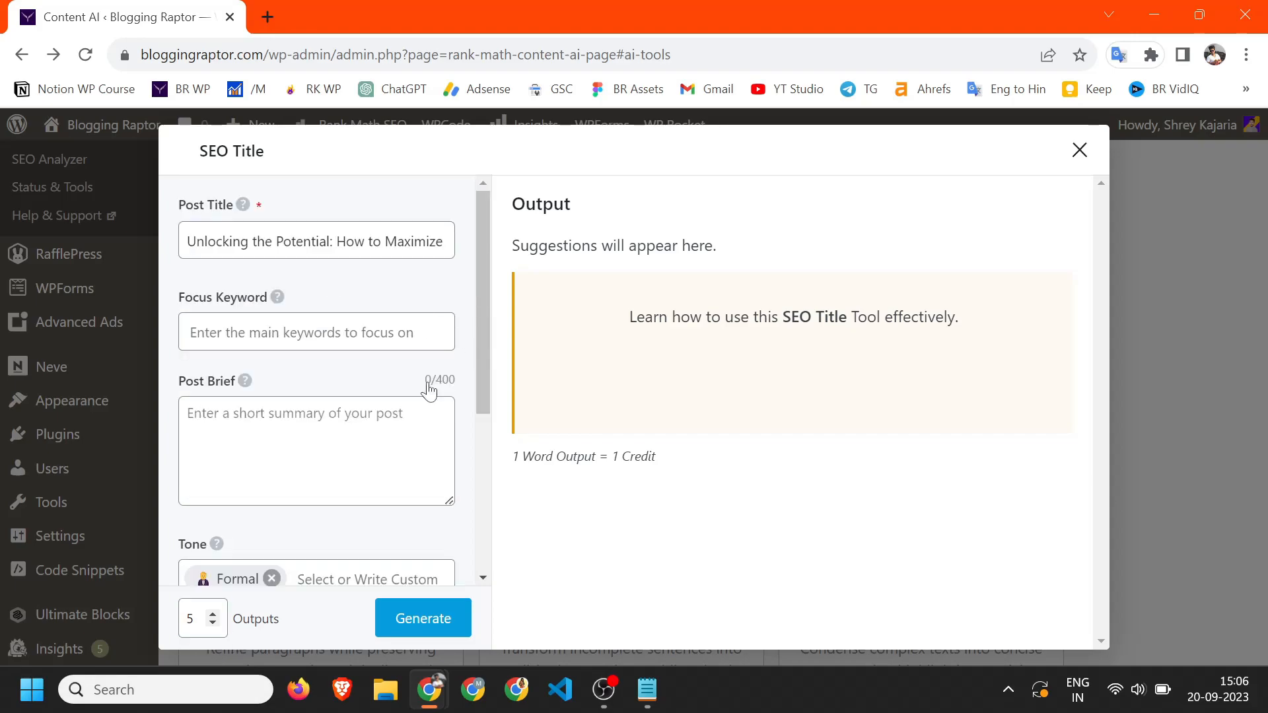
{"action": "left_click", "coordinate": [370, 332]}
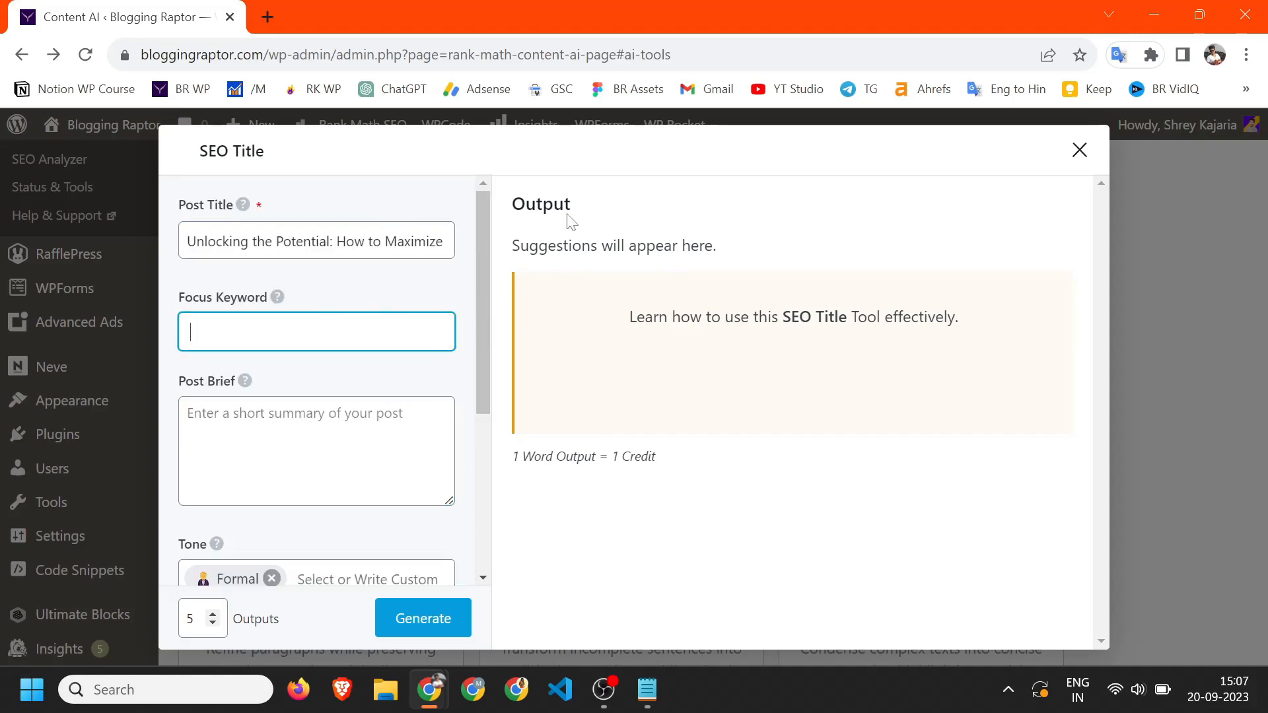
{"action": "left_click", "coordinate": [1080, 151]}
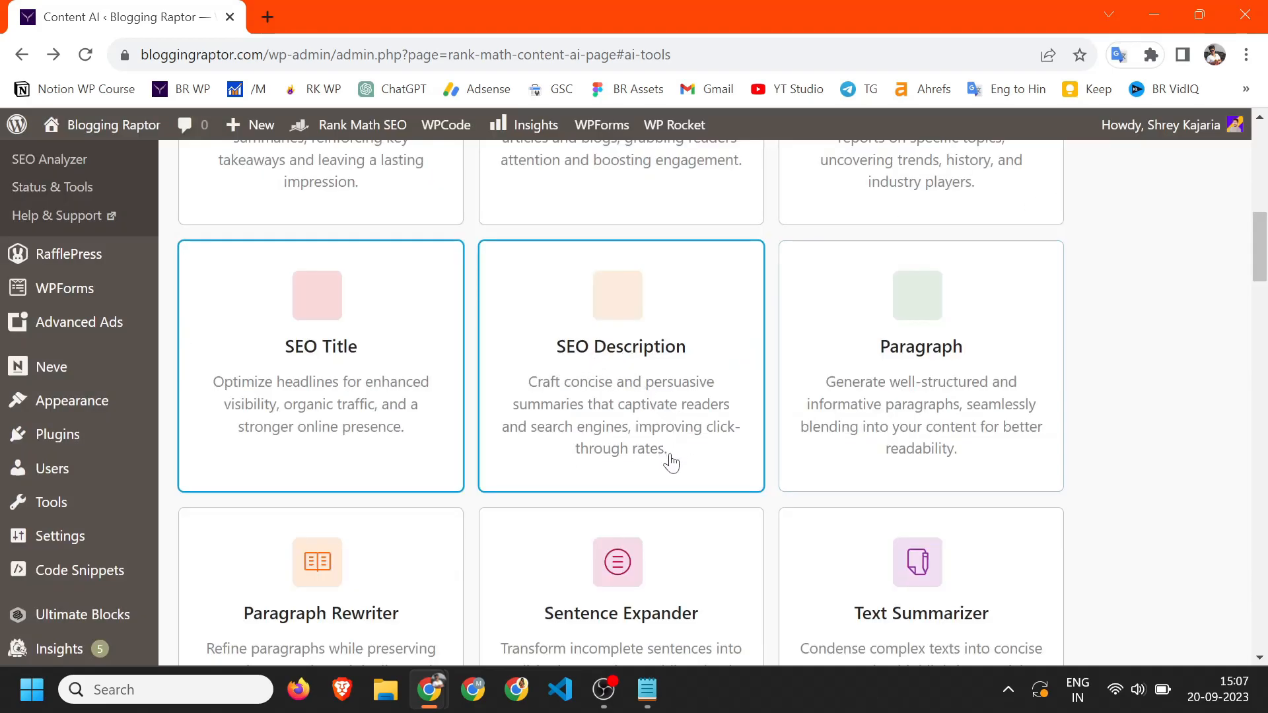
Search Google in a new tab for "How to Maximize your Earnings with AdSense and Affiliate Marketing".
{"action": "left_click", "coordinate": [268, 18]}
{"action": "key", "text": "ctrl+v"}
{"action": "key", "text": "Return"}
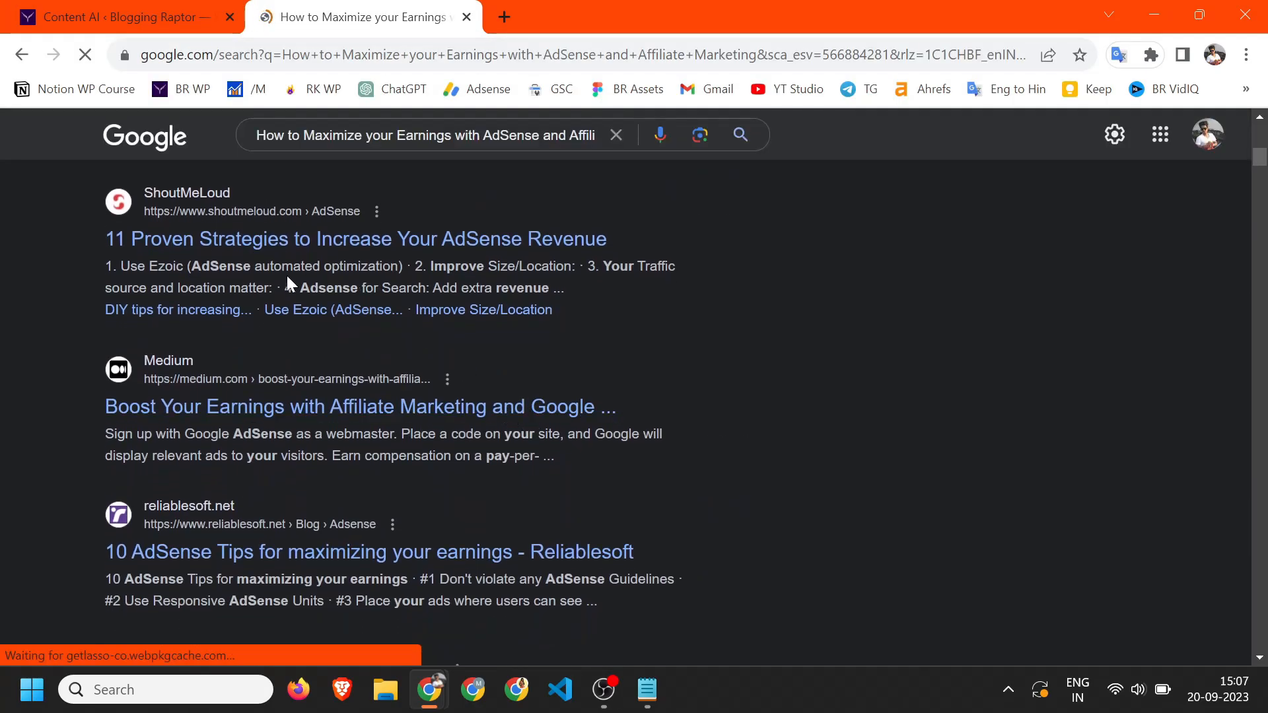
Highlight the ShoutMeLoud search result's title and description as SEO title and description examples, and return to the Content AI page.
{"action": "left_click_drag", "start_coordinate": [103, 239], "coordinate": [615, 249]}
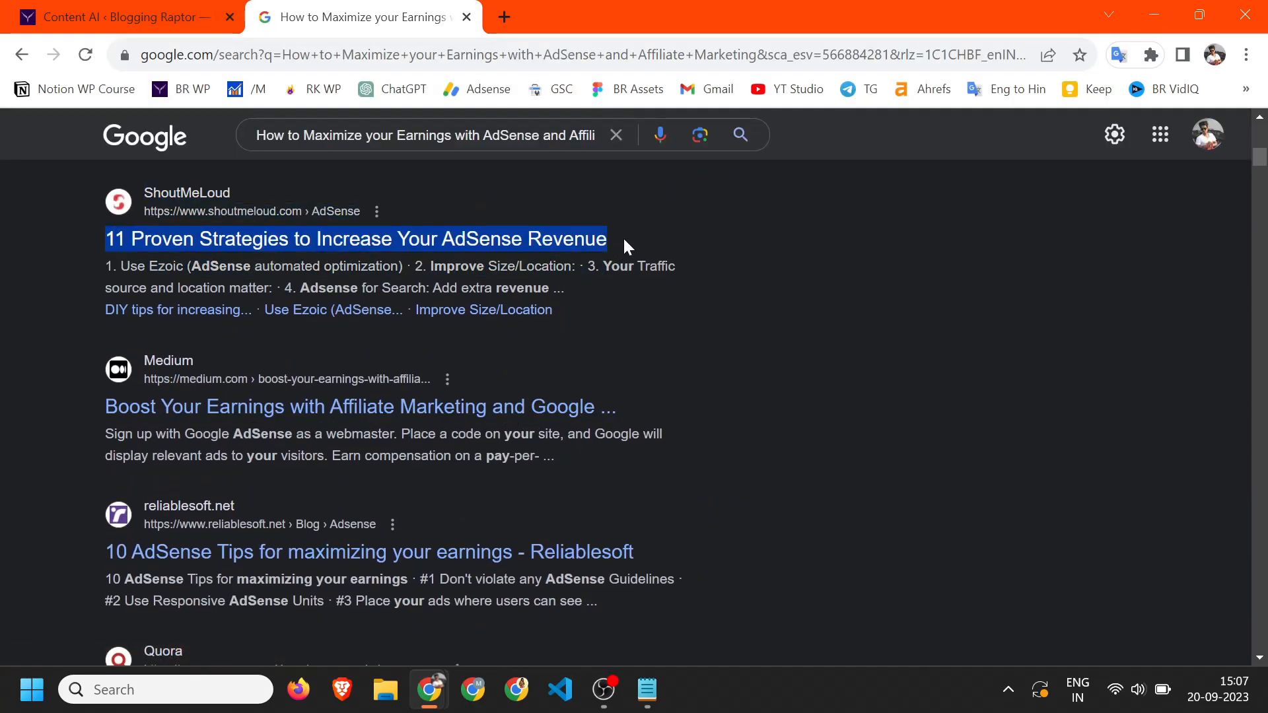
{"action": "left_click", "coordinate": [622, 211]}
{"action": "left_click_drag", "start_coordinate": [105, 264], "coordinate": [582, 296]}
{"action": "left_click", "coordinate": [122, 17]}
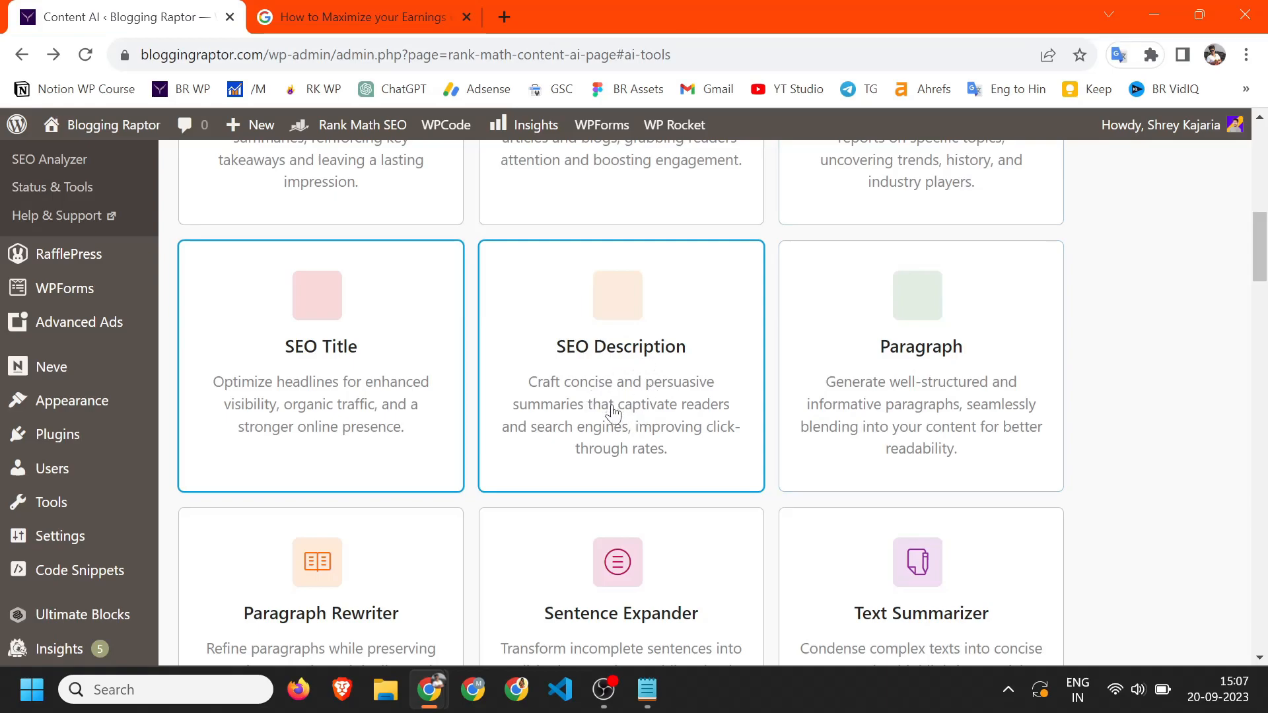
Open the ShoutMeLoud "11 Proven Strategies to Increase Your AdSense Revenue" search result in a new tab and go to its DIY tips section.
{"action": "key", "text": "ctrl+Tab"}
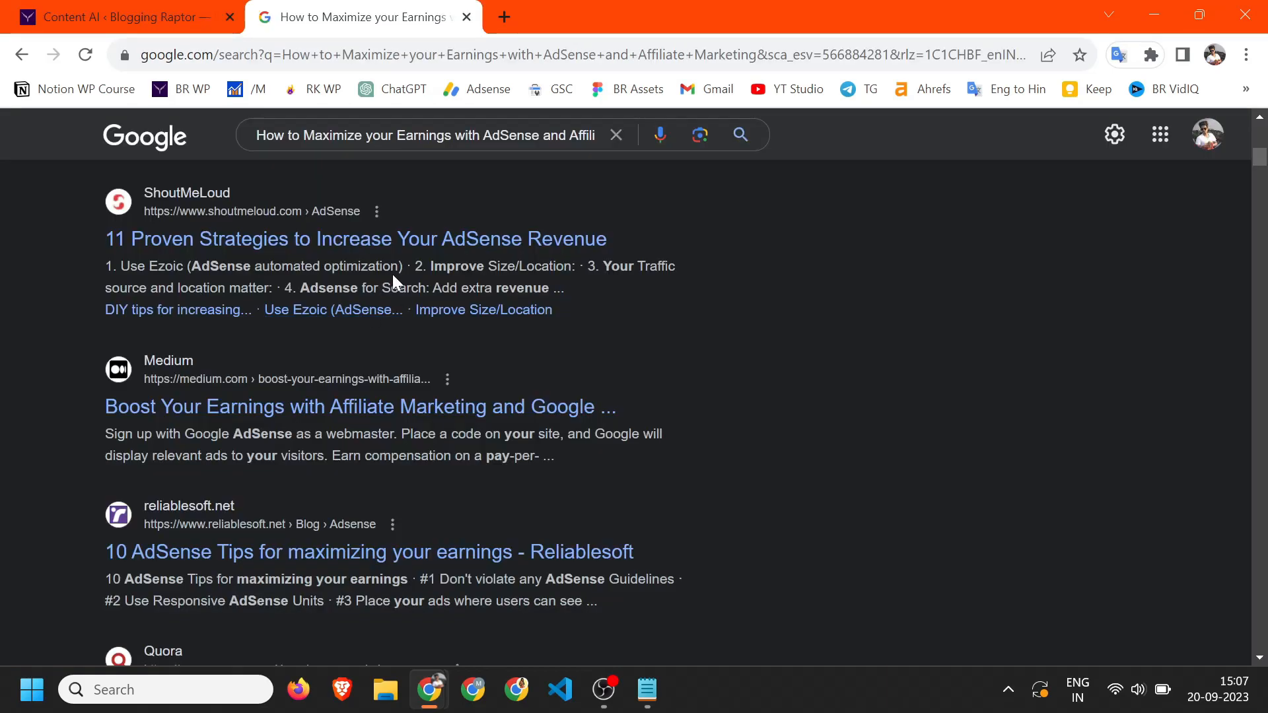
{"action": "left_click", "coordinate": [73, 8]}
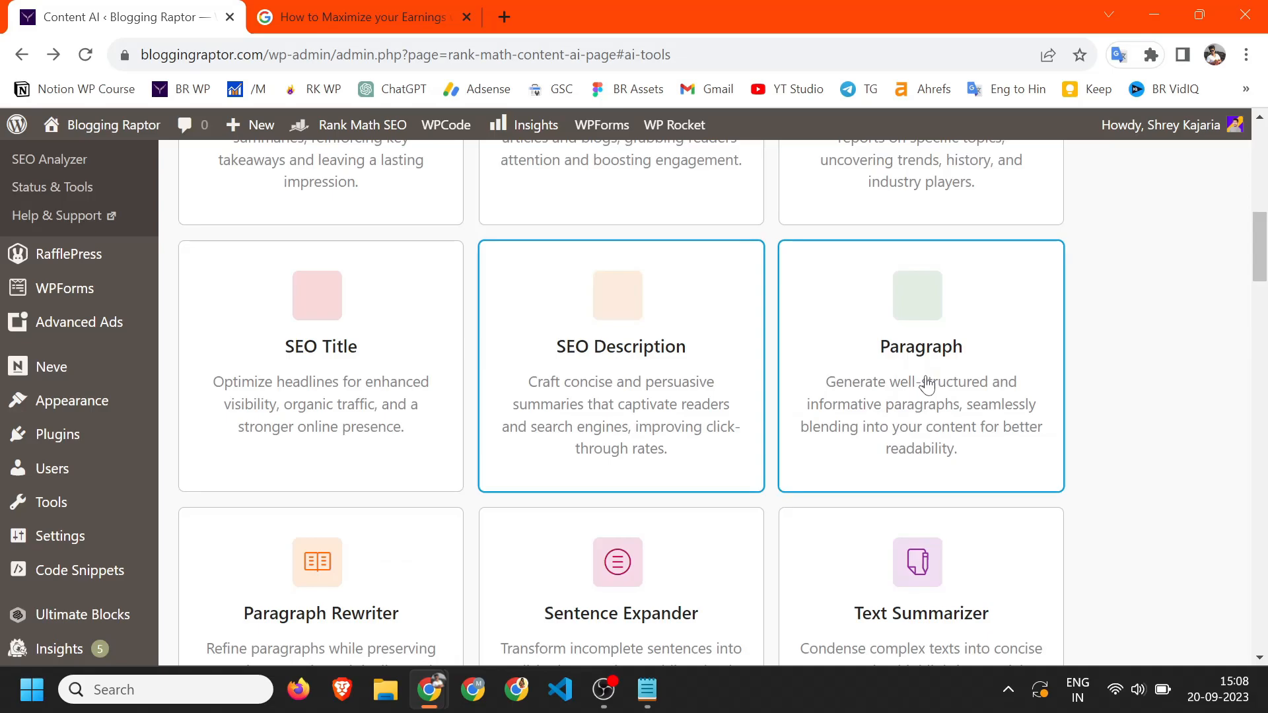
{"action": "left_click", "coordinate": [433, 15]}
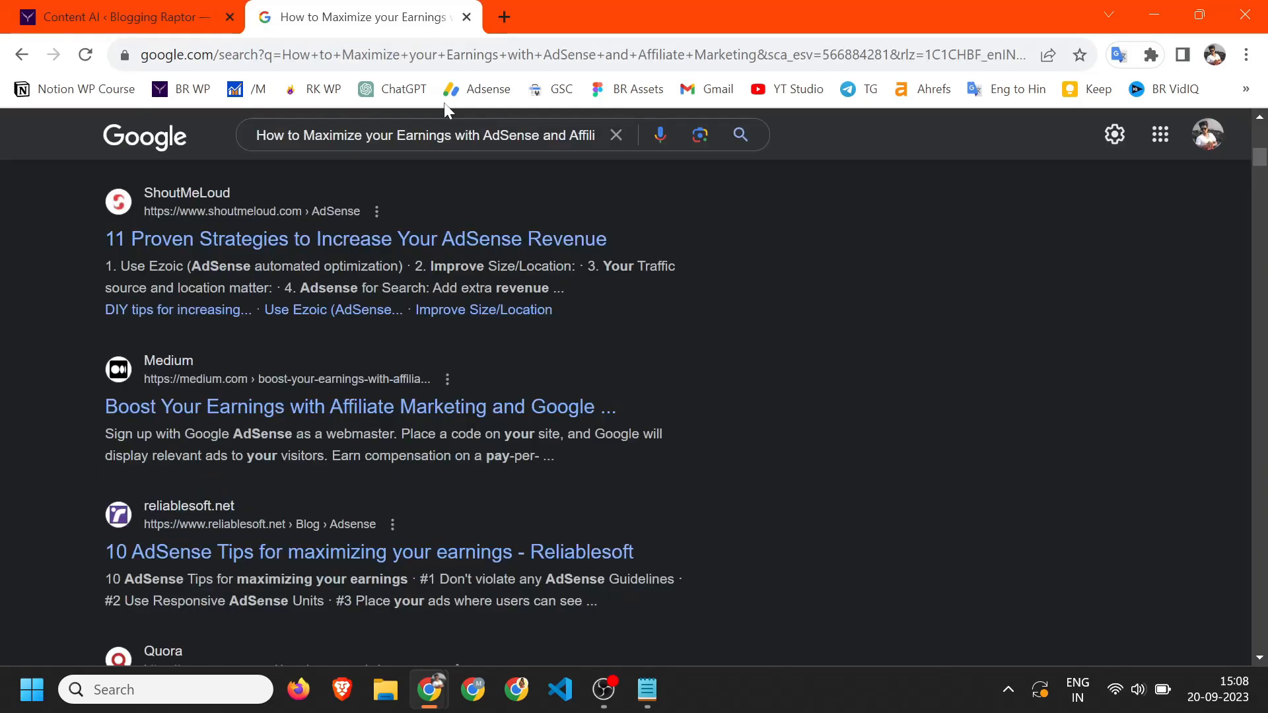
{"action": "middle_click", "coordinate": [347, 245]}
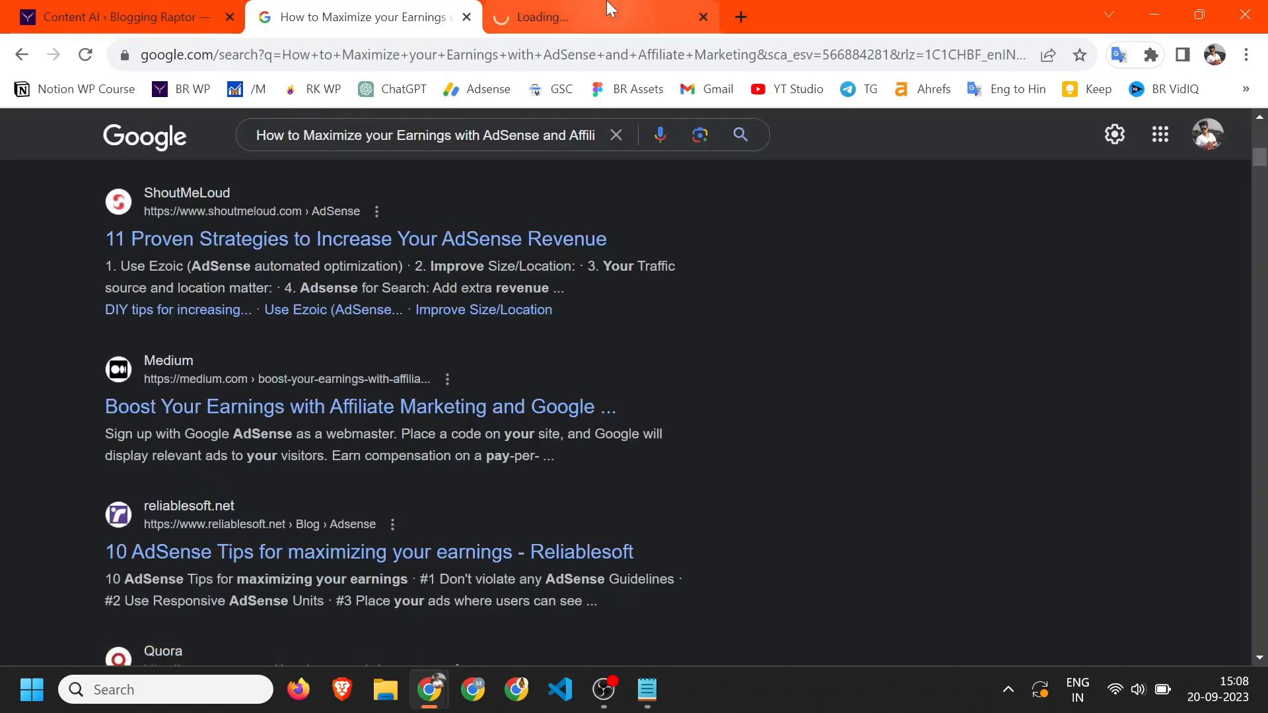
{"action": "left_click", "coordinate": [607, 4]}
{"action": "scroll", "coordinate": [597, 478], "scroll_direction": "down", "scroll_amount": 6}
{"action": "scroll", "coordinate": [597, 478], "scroll_direction": "down", "scroll_amount": 6}
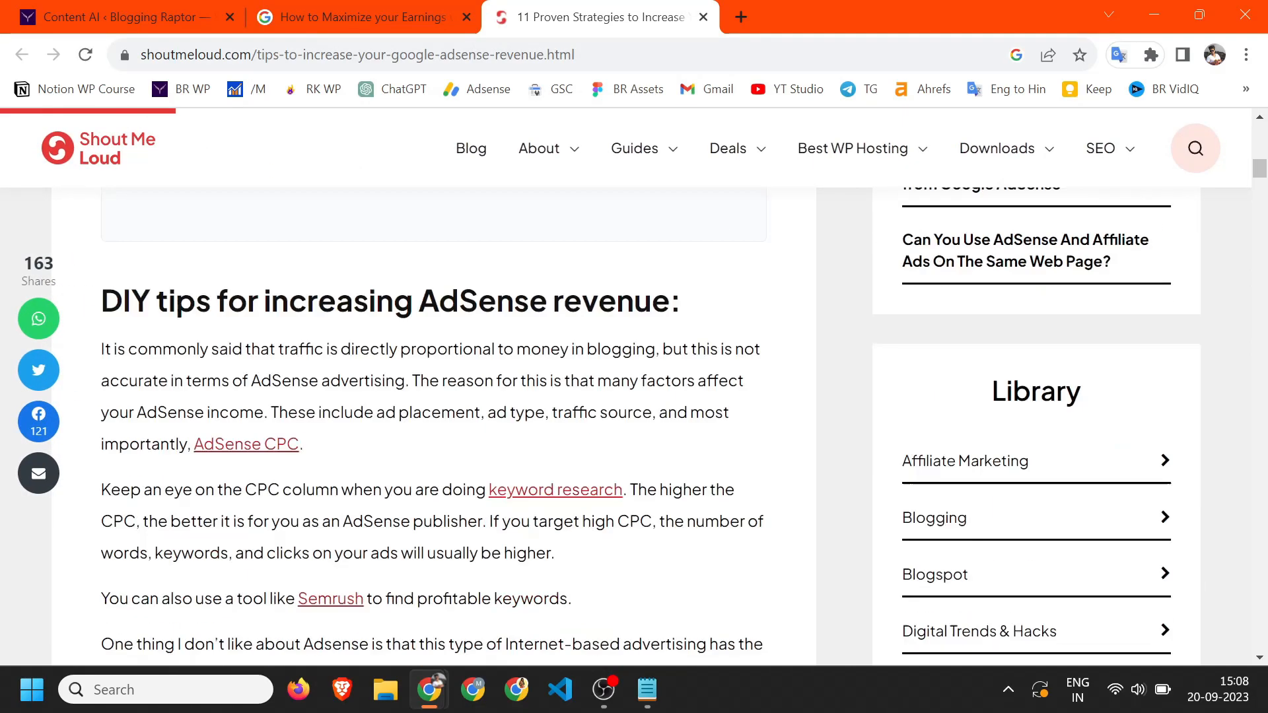
{"action": "left_click_drag", "start_coordinate": [206, 305], "coordinate": [453, 368]}
Look through the Content AI Paragraph tool's Main Argument, Supporting Points, Length and Language settings, and close the tool without generating.
{"action": "left_click", "coordinate": [119, 17]}
{"action": "left_click", "coordinate": [905, 367]}
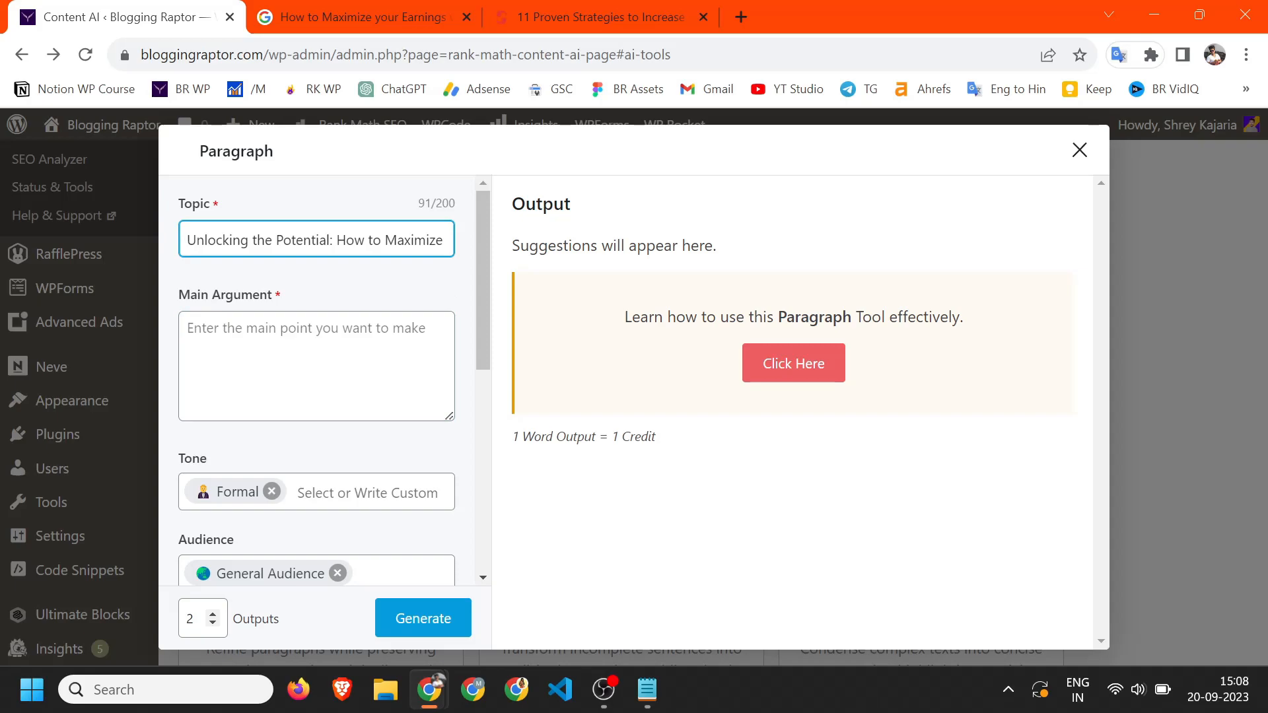
{"action": "left_click", "coordinate": [304, 356]}
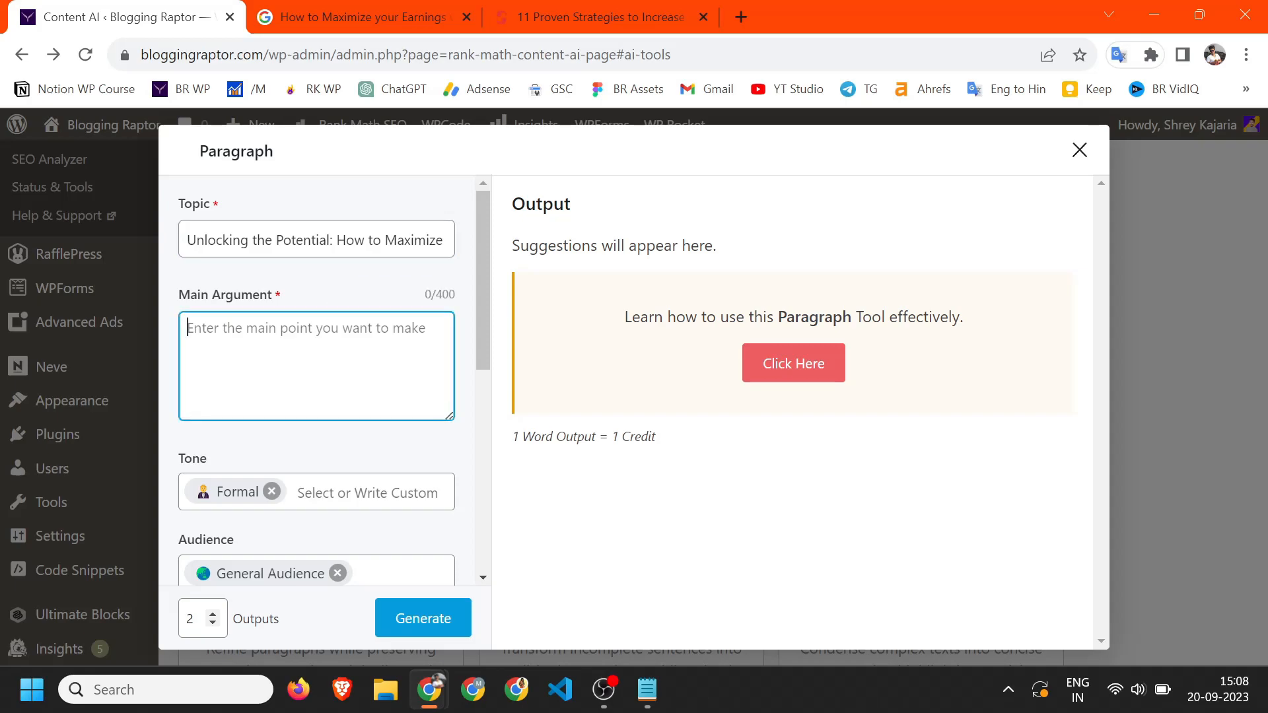
{"action": "scroll", "coordinate": [363, 351], "scroll_direction": "down", "scroll_amount": 5}
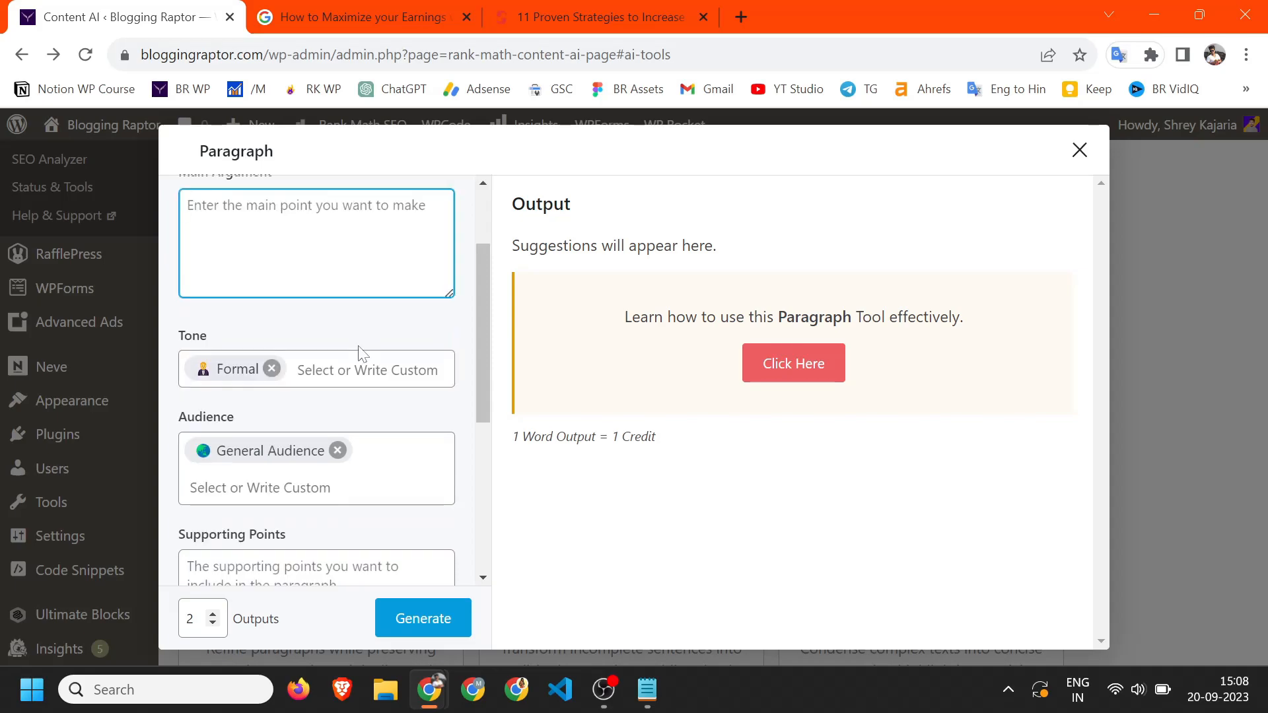
{"action": "left_click", "coordinate": [363, 351]}
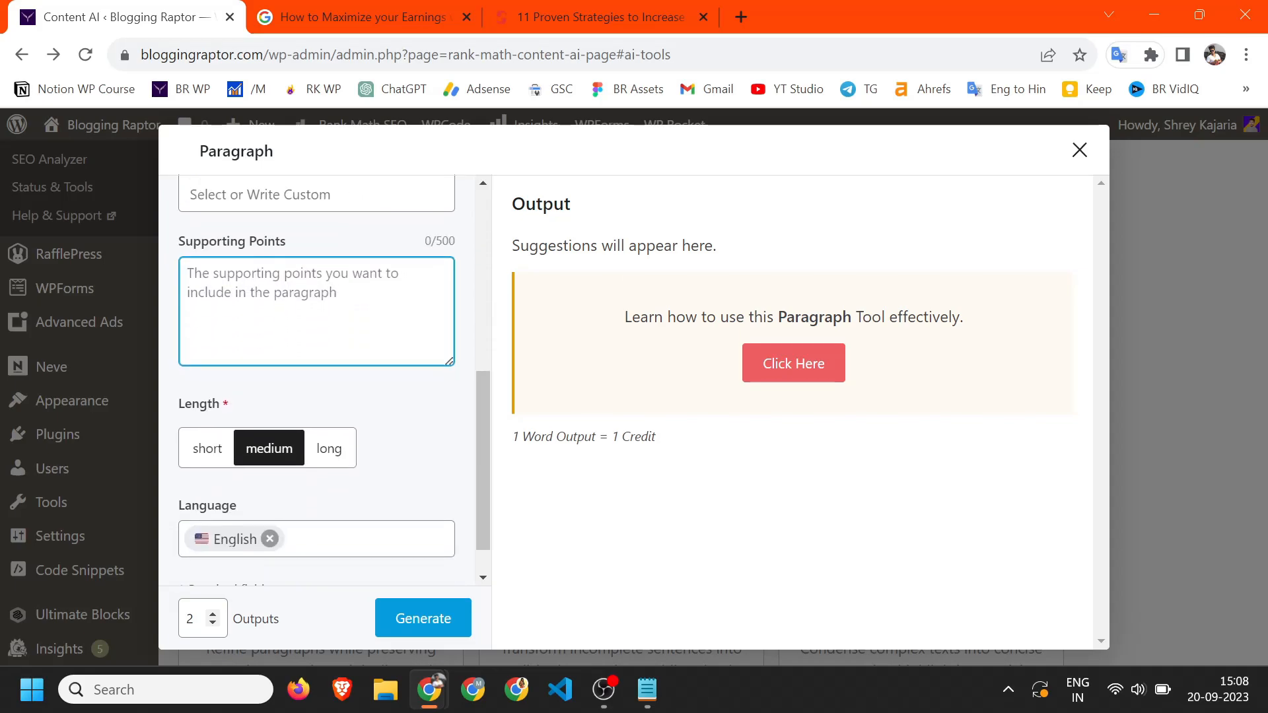
{"action": "scroll", "coordinate": [280, 404], "scroll_direction": "down", "scroll_amount": 1}
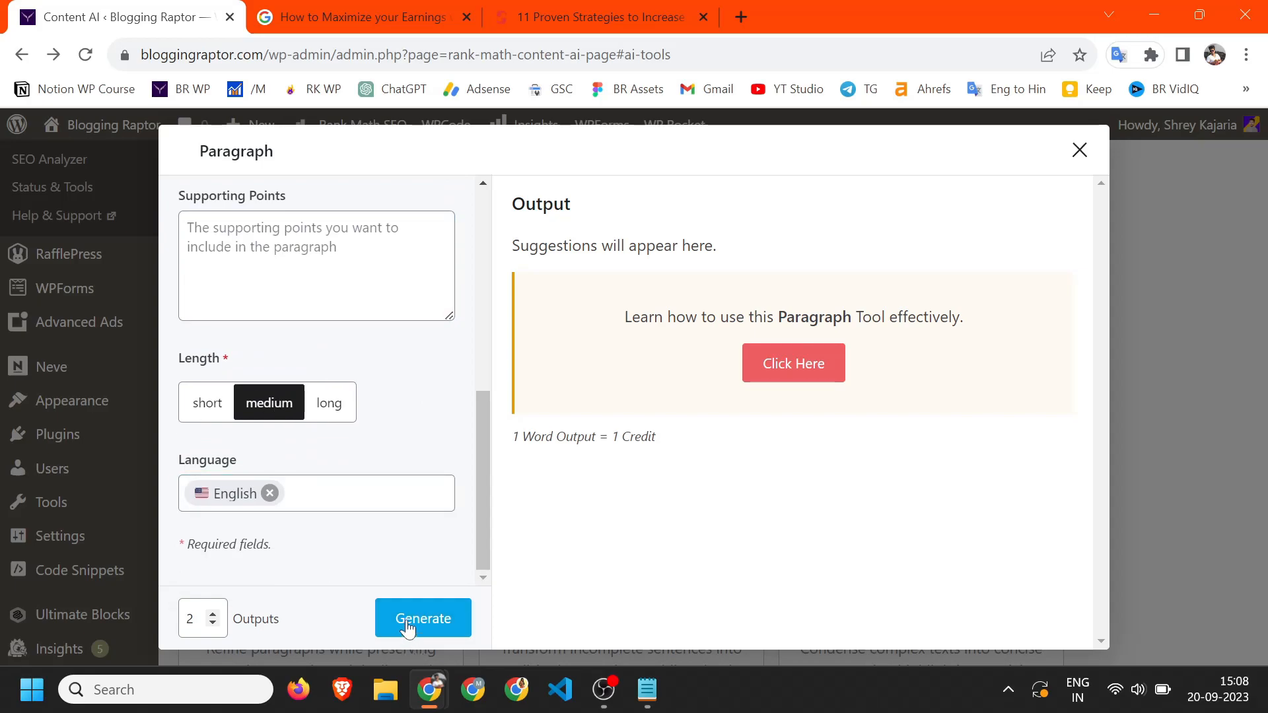
{"action": "left_click", "coordinate": [1078, 151]}
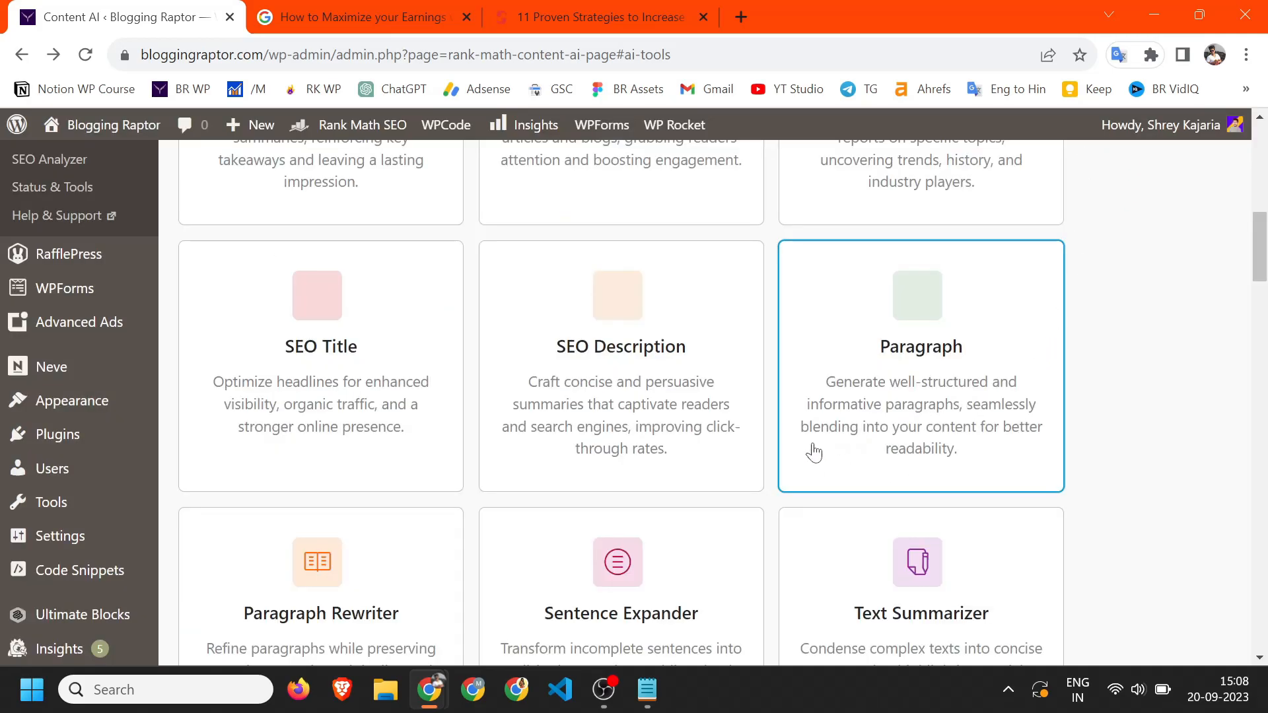
Open the Paragraph Rewriter tool and place the cursor in its Original Paragraph field.
{"action": "scroll", "coordinate": [814, 453], "scroll_direction": "down", "scroll_amount": 2}
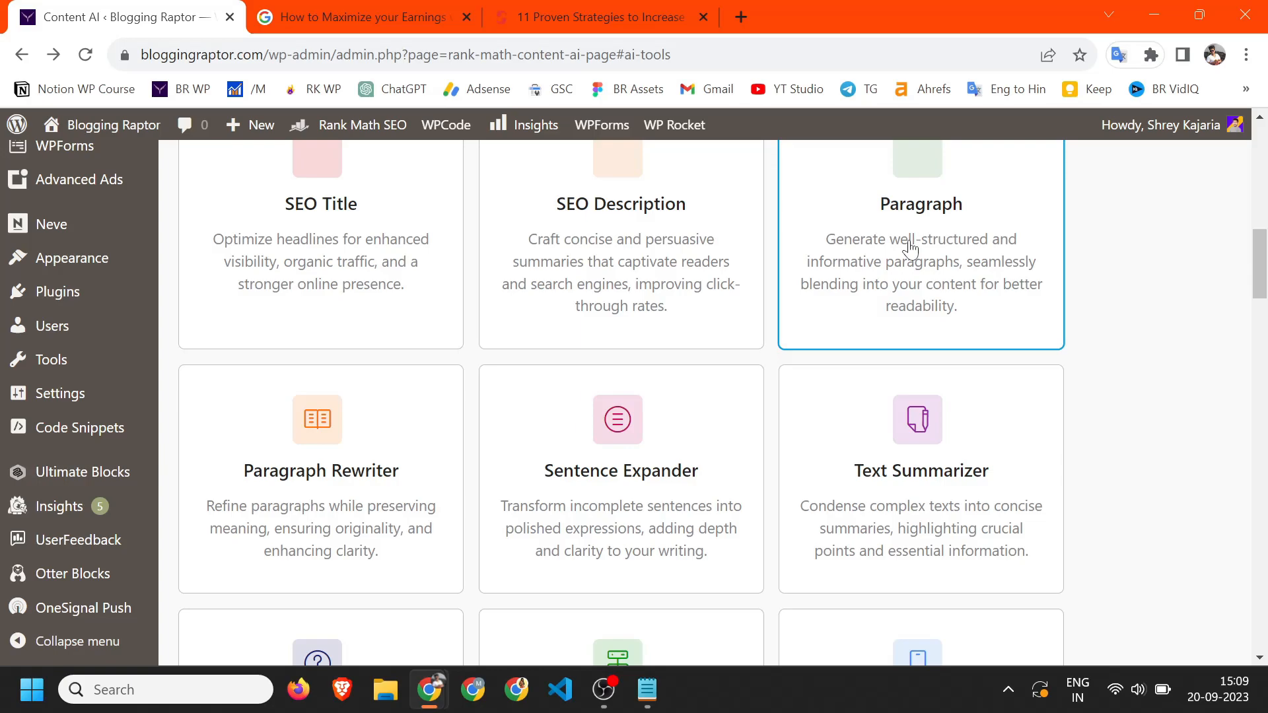
{"action": "scroll", "coordinate": [271, 517], "scroll_direction": "down", "scroll_amount": 1}
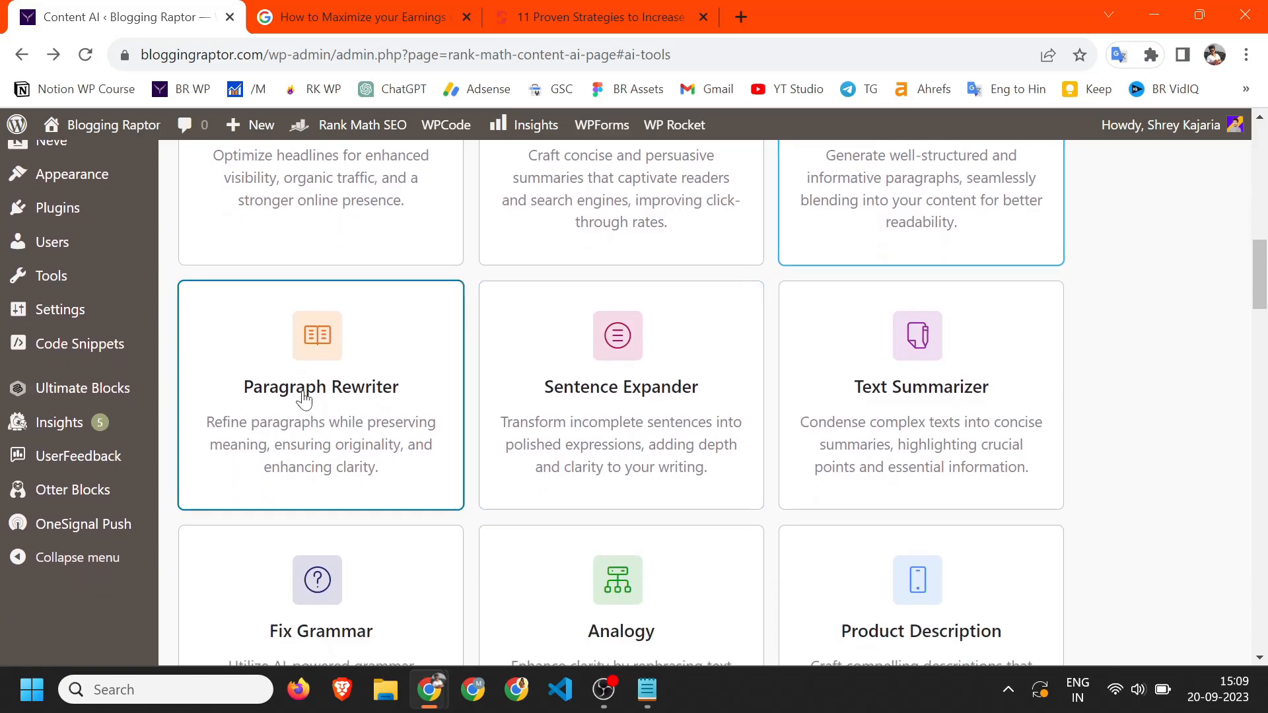
{"action": "left_click", "coordinate": [304, 404]}
{"action": "left_click", "coordinate": [351, 177]}
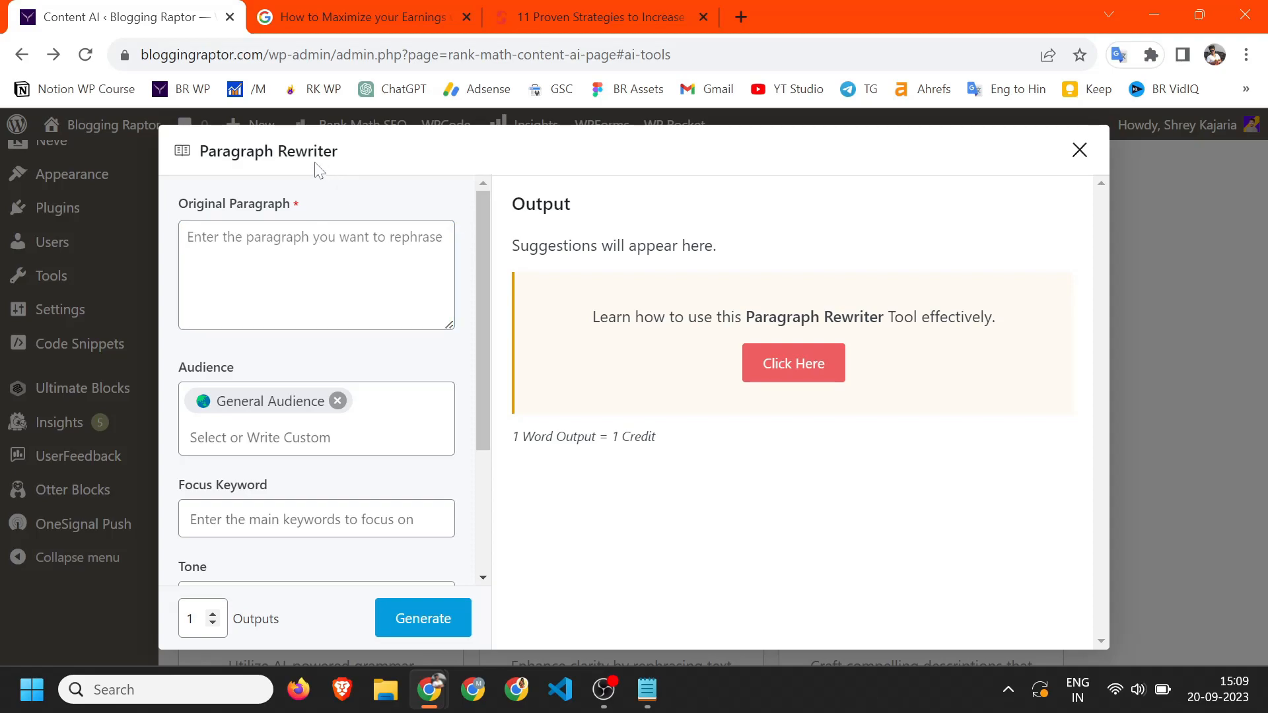
{"action": "left_click", "coordinate": [316, 274]}
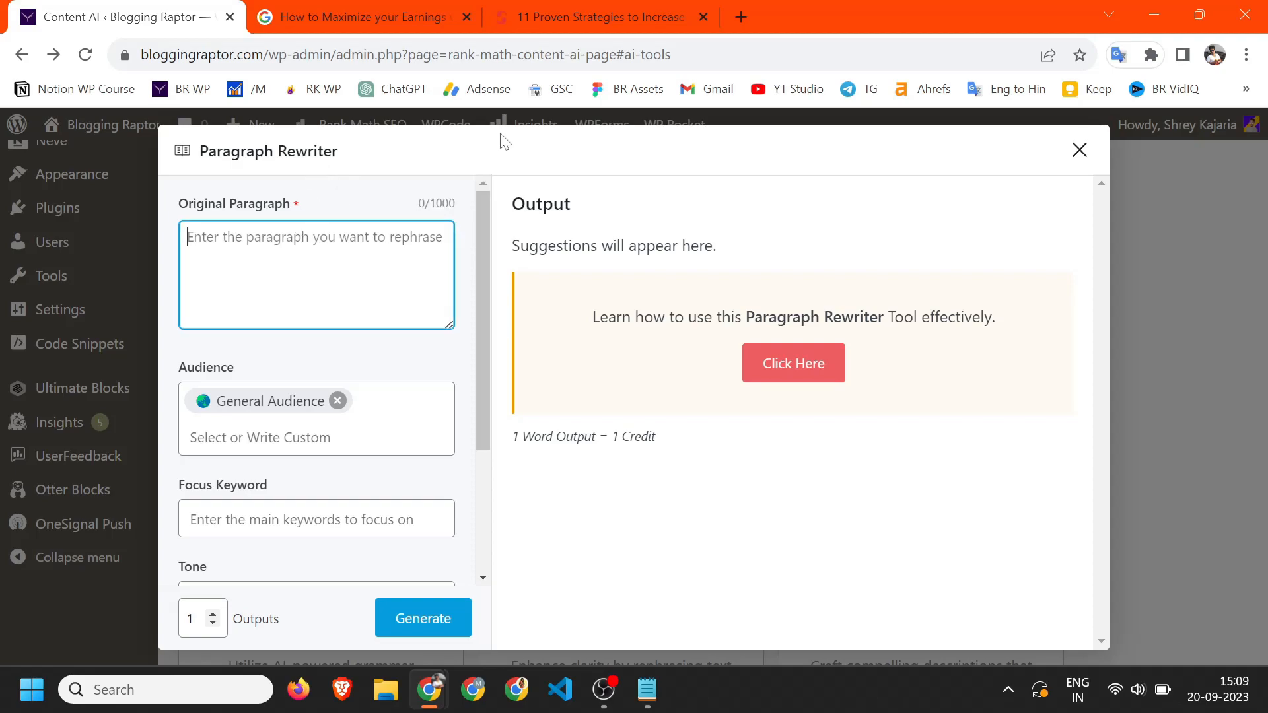
Copy the "One thing I don't like about Adsense" paragraph from the ShoutMeLoud article and paste it as the original paragraph.
{"action": "left_click", "coordinate": [614, 8]}
{"action": "triple_click", "coordinate": [242, 462]}
{"action": "key", "text": "ctrl+c"}
{"action": "right_click", "coordinate": [242, 466]}
{"action": "left_click", "coordinate": [264, 201]}
{"action": "left_click", "coordinate": [119, 17]}
{"action": "key", "text": "ctrl+v"}
{"action": "key", "text": "Tab"}
{"action": "key", "text": "Tab"}
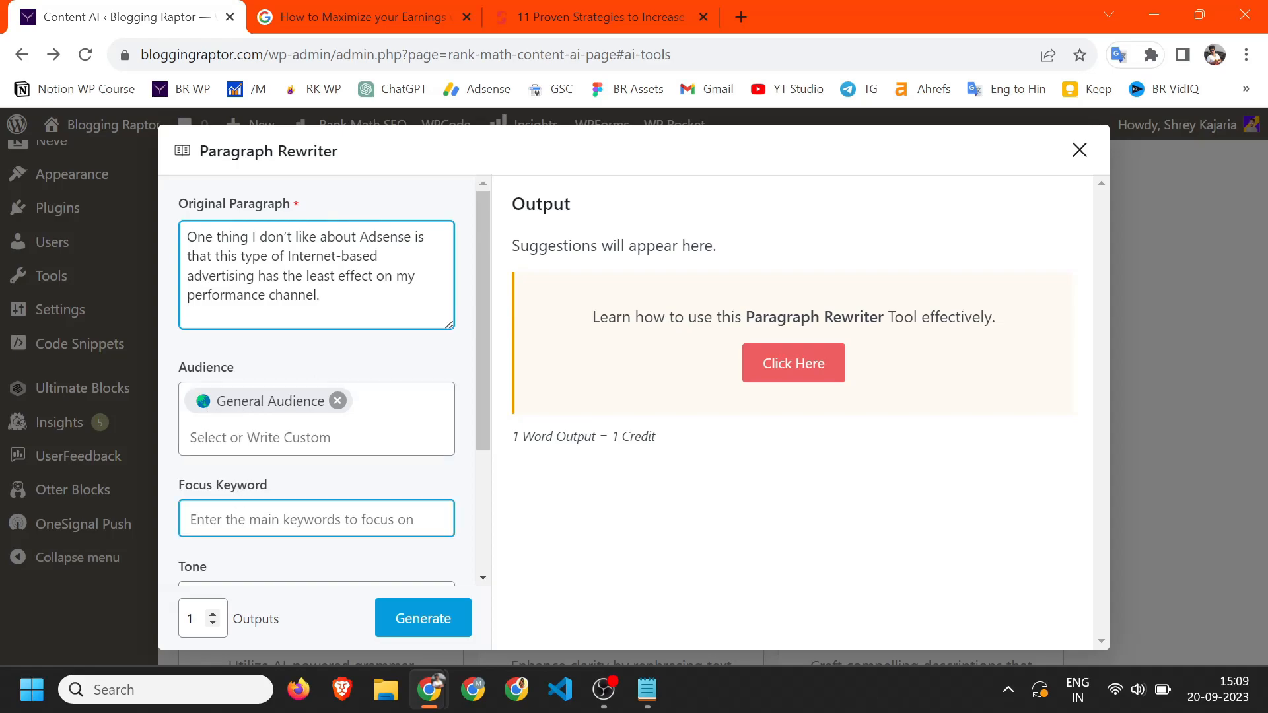
Generate one rewritten version of the Adsense paragraph, examine the output and close the Paragraph Rewriter.
{"action": "scroll", "coordinate": [317, 396], "scroll_direction": "down", "scroll_amount": 3}
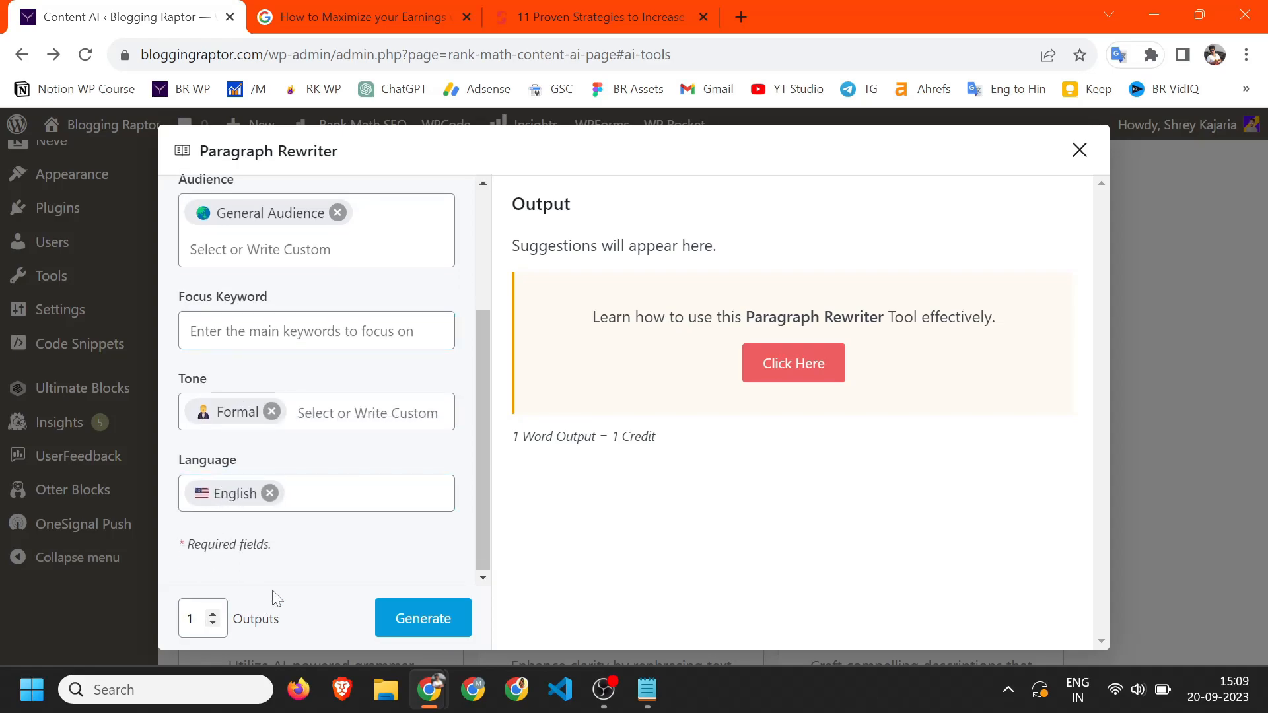
{"action": "scroll", "coordinate": [261, 498], "scroll_direction": "up", "scroll_amount": 3}
{"action": "left_click", "coordinate": [327, 295]}
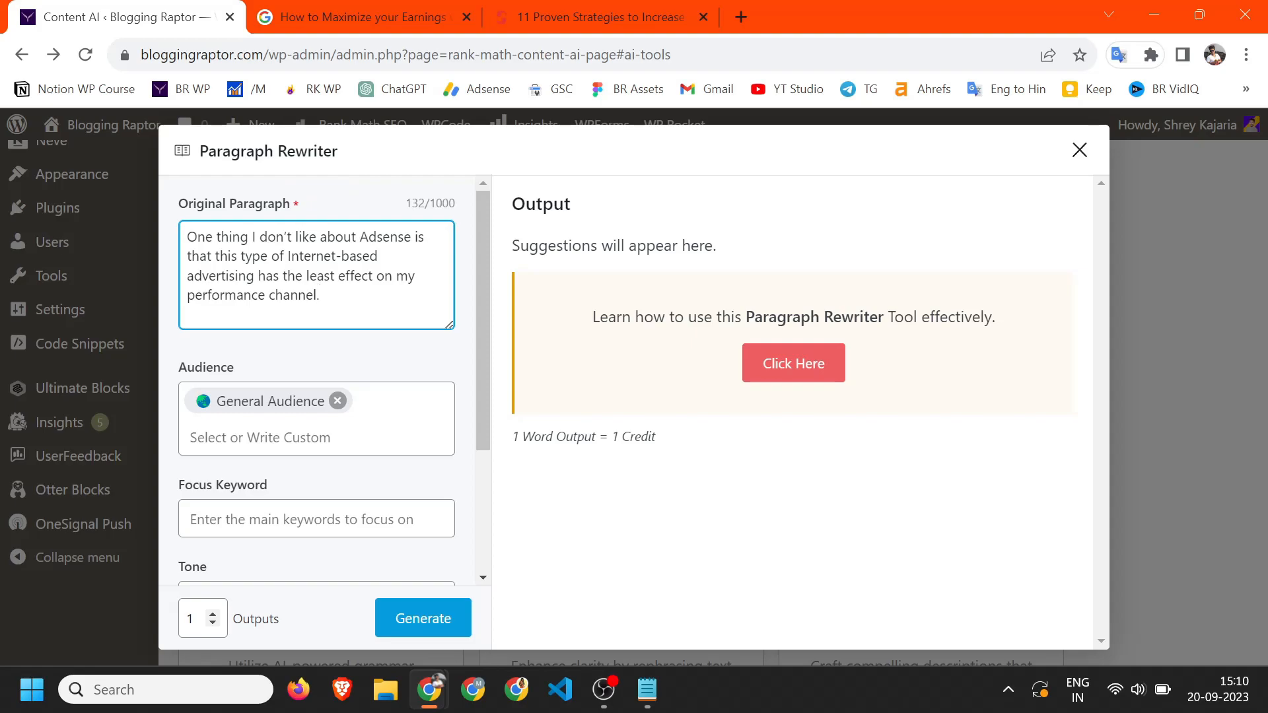
{"action": "key", "text": "ctrl+a"}
{"action": "left_click", "coordinate": [430, 368]}
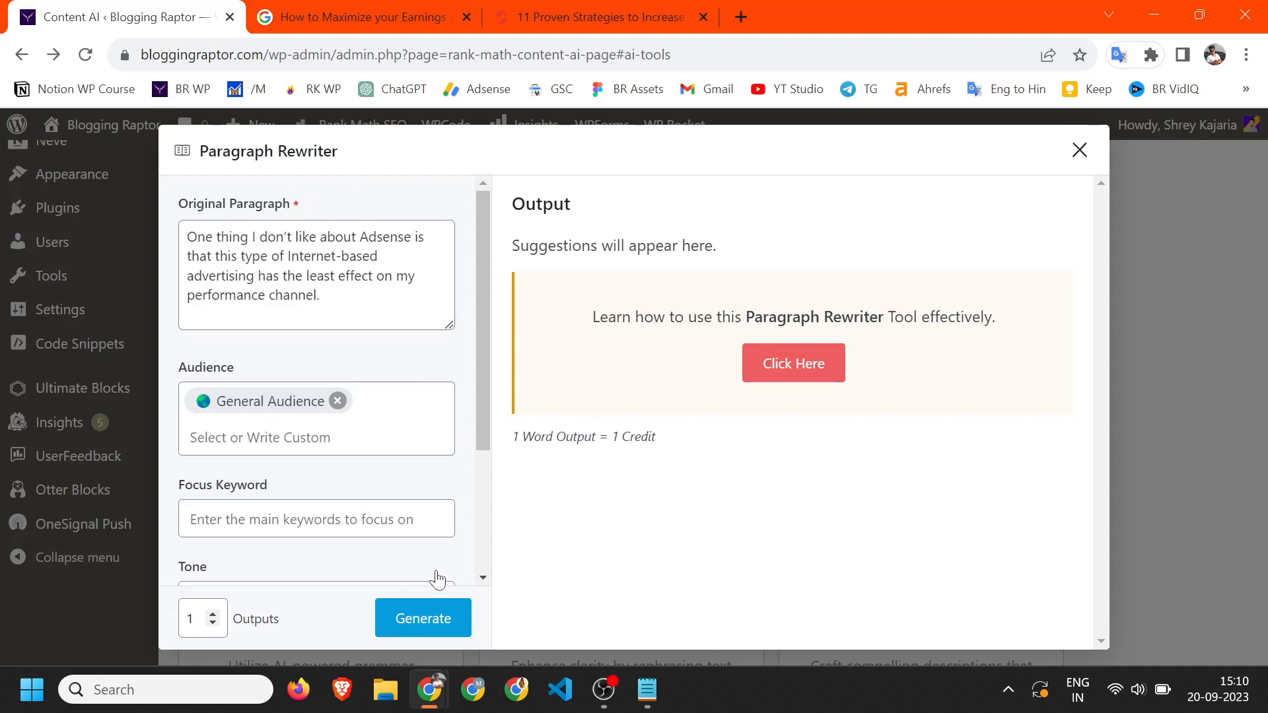
{"action": "left_click", "coordinate": [419, 621]}
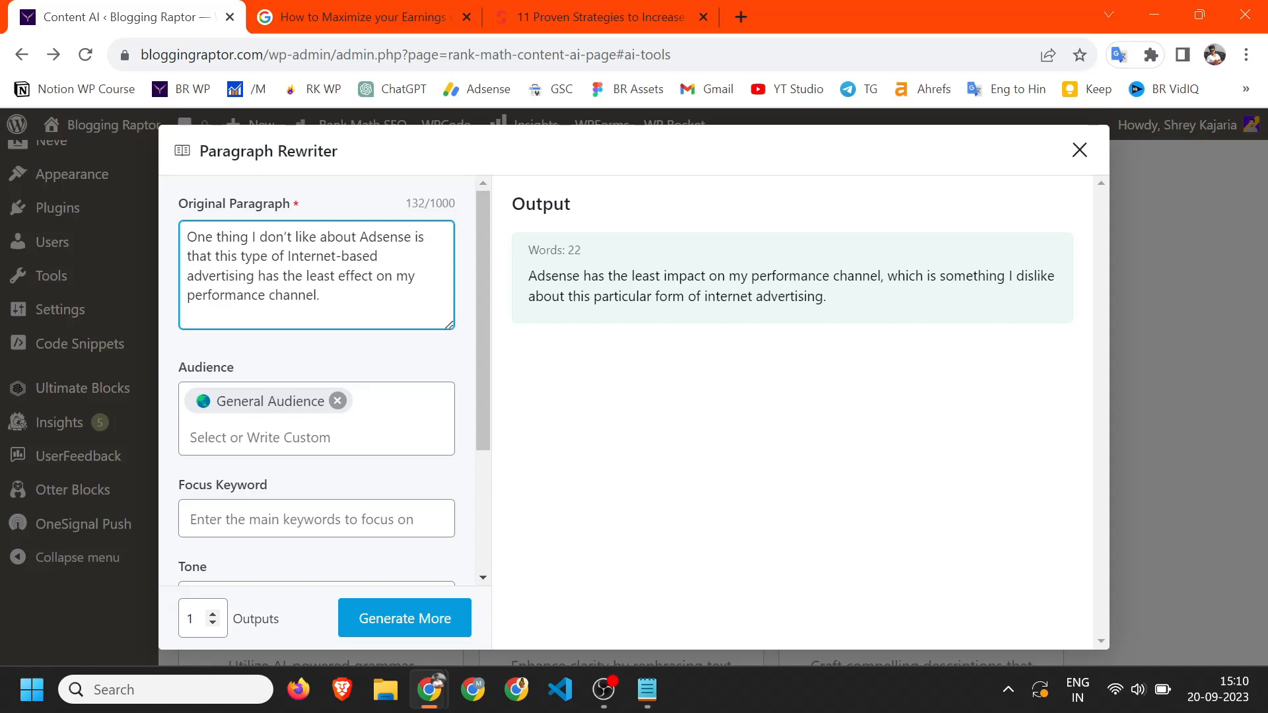
{"action": "mouse_move", "coordinate": [599, 299]}
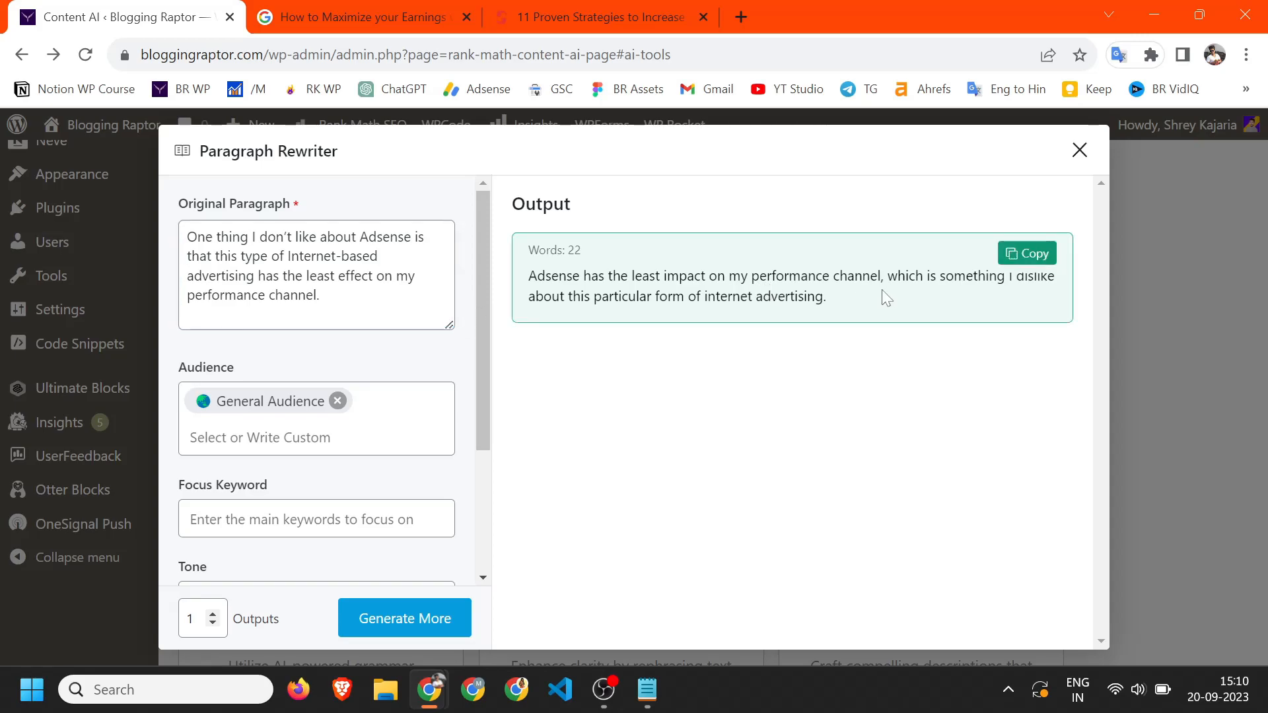
{"action": "mouse_move", "coordinate": [918, 290]}
{"action": "triple_click", "coordinate": [730, 298]}
{"action": "key", "text": "Escape"}
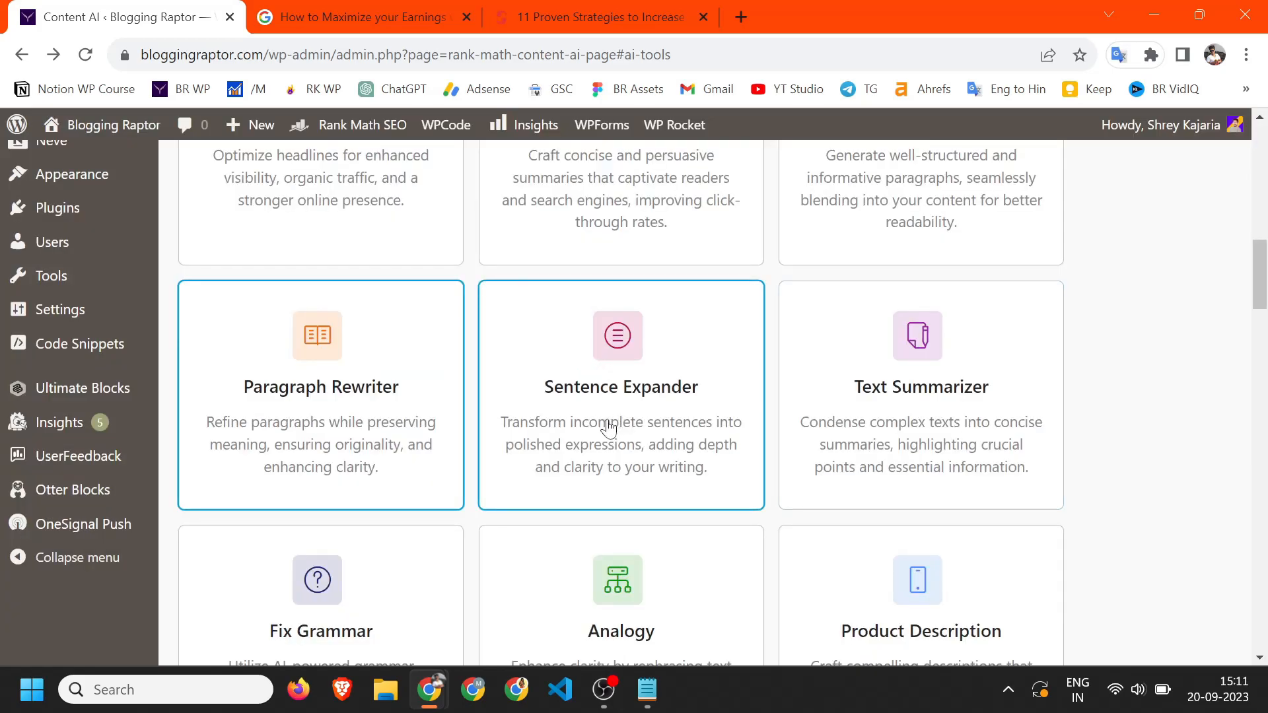
Generate one output in the Sentence Expander for "how to increase adsense earnings" and close the tool.
{"action": "left_click", "coordinate": [631, 384]}
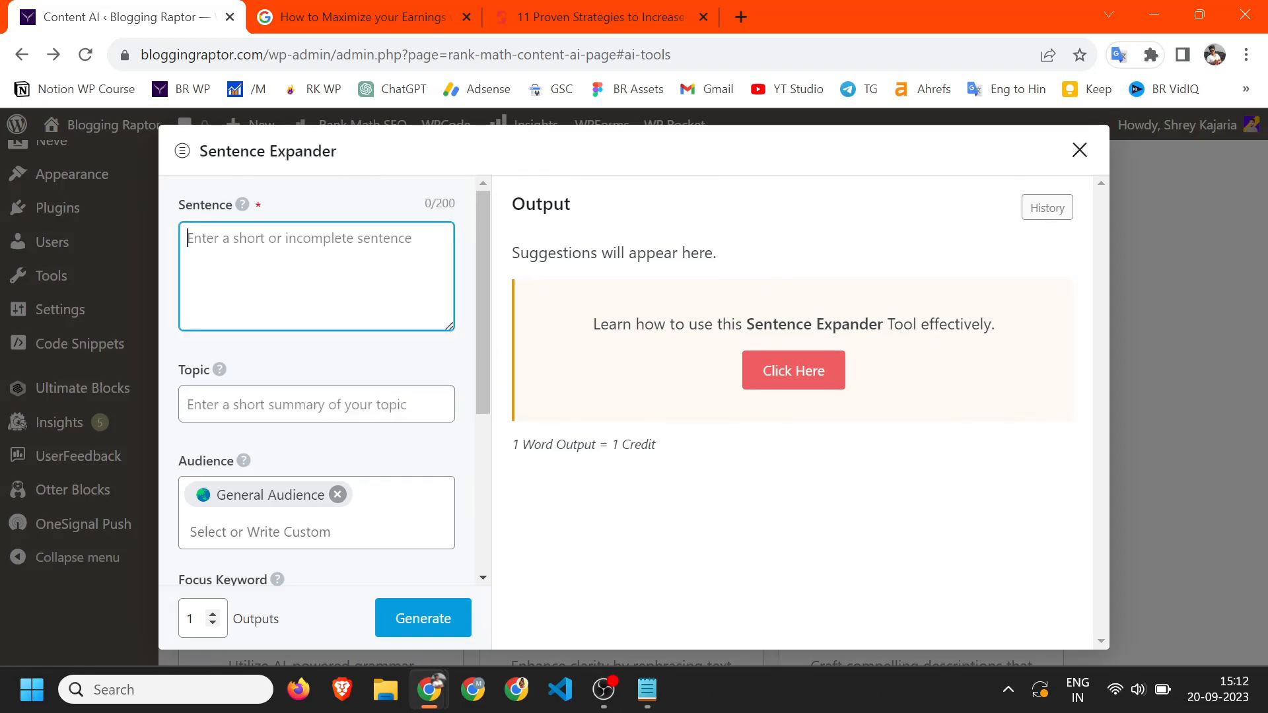
{"action": "key", "text": "ctrl+v"}
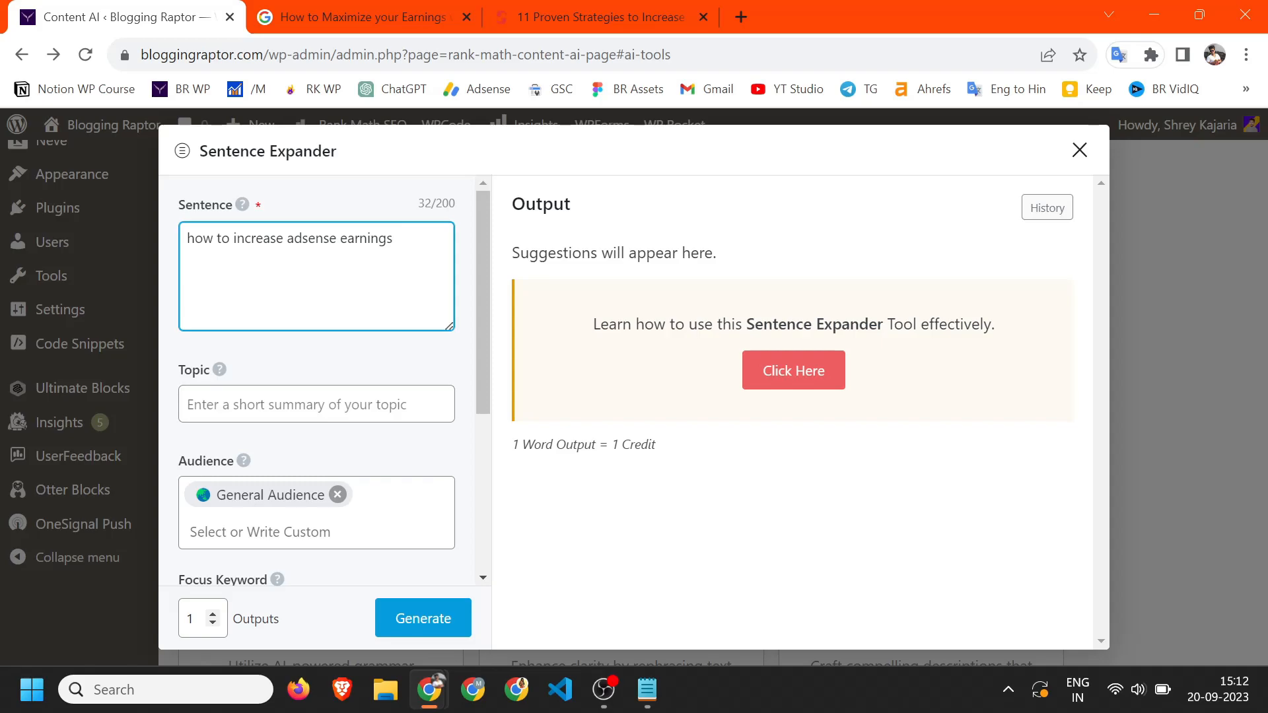
{"action": "left_click", "coordinate": [399, 368]}
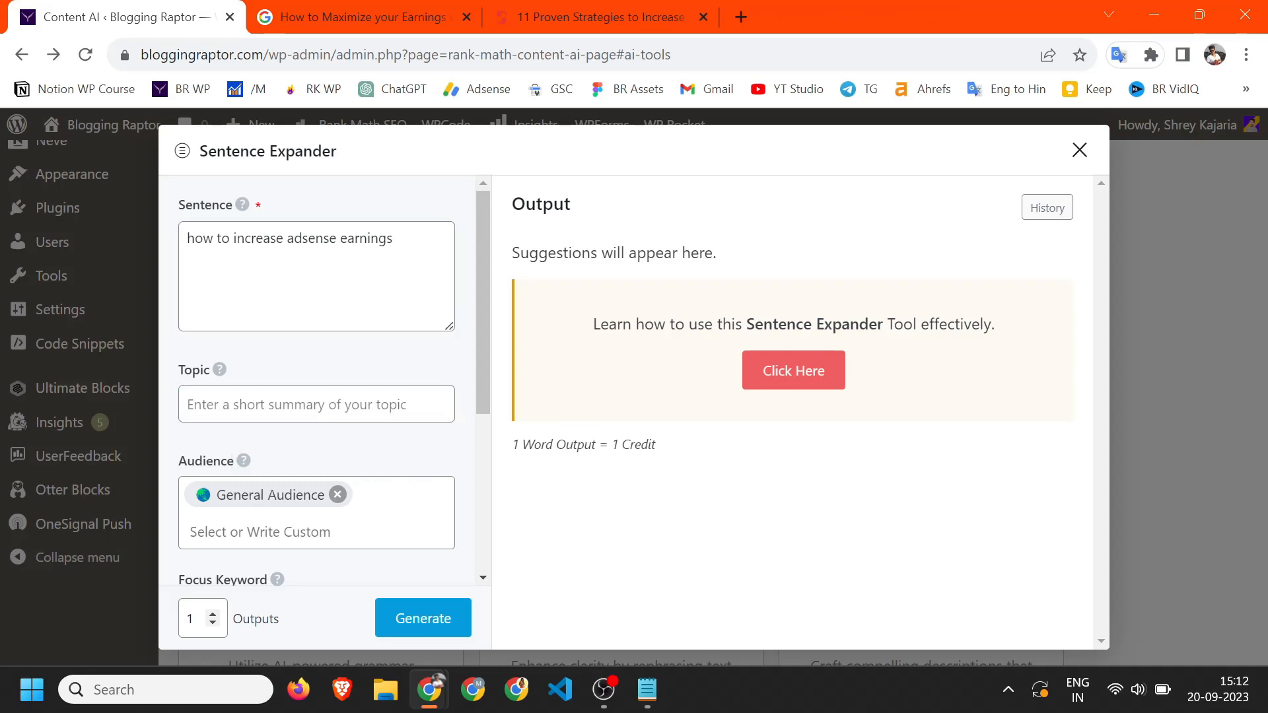
{"action": "scroll", "coordinate": [360, 486], "scroll_direction": "down", "scroll_amount": 3}
{"action": "scroll", "coordinate": [317, 337], "scroll_direction": "up", "scroll_amount": 5}
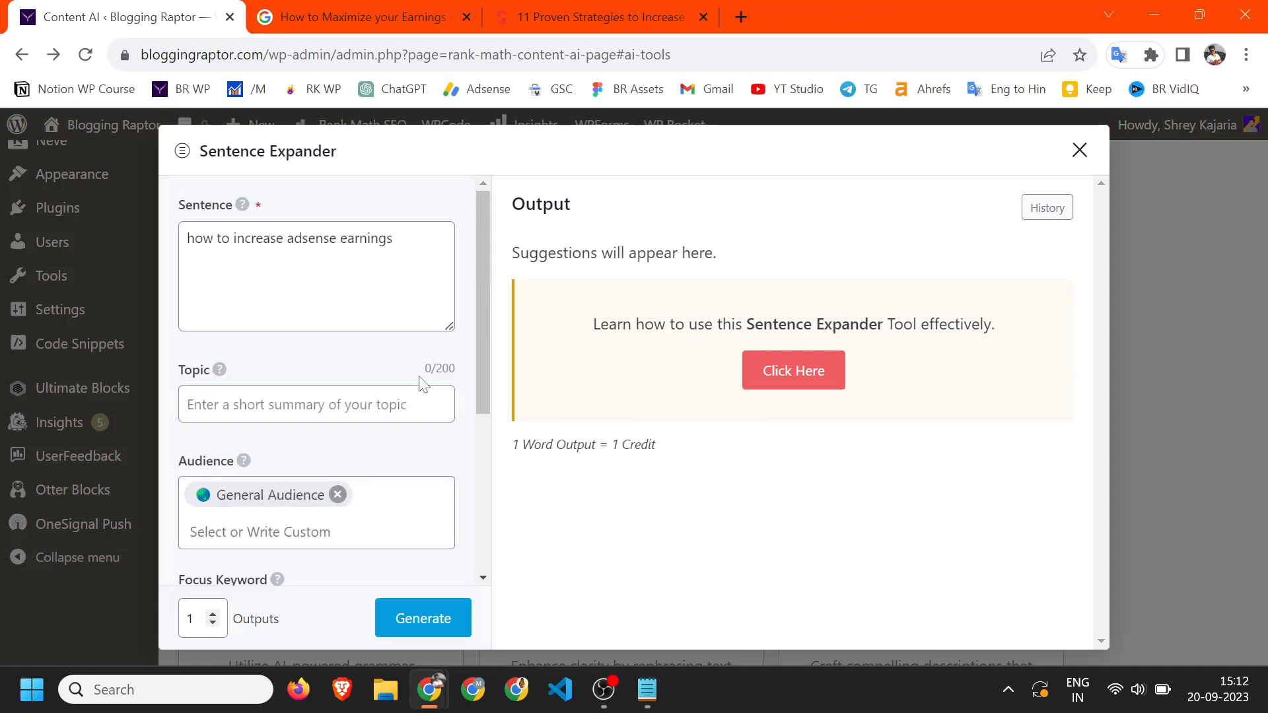
{"action": "left_click", "coordinate": [428, 630]}
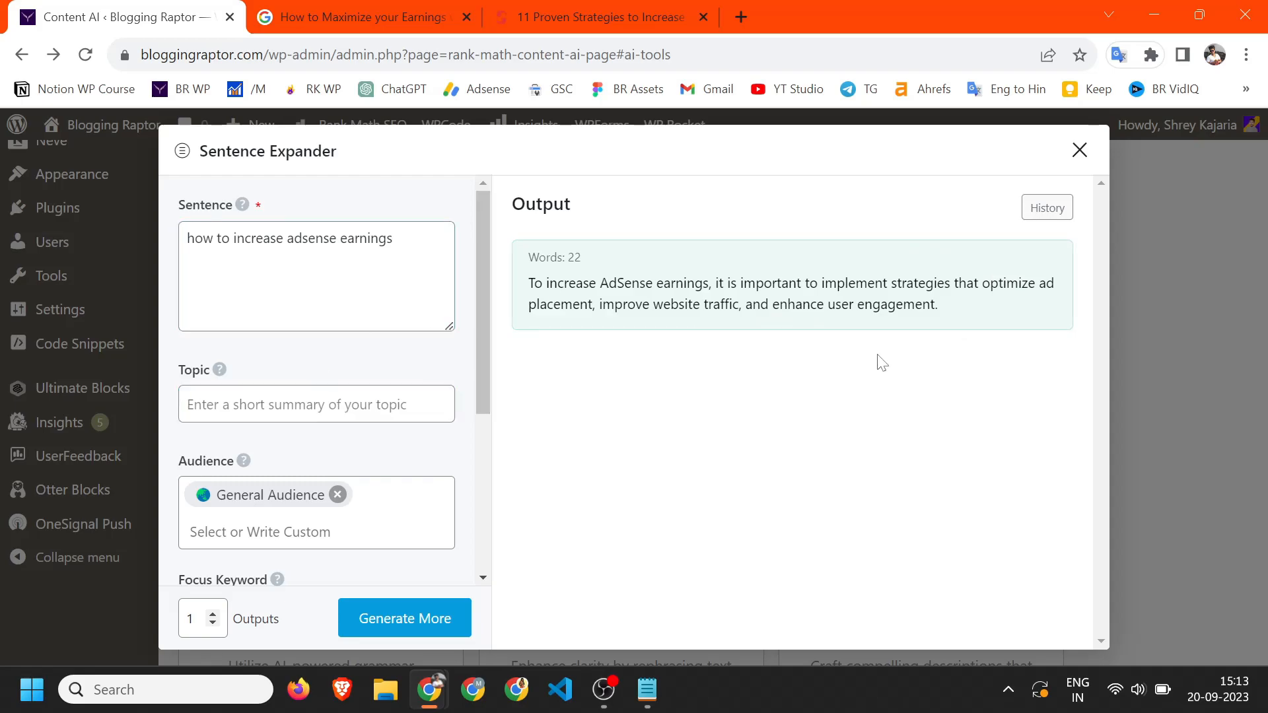
{"action": "left_click", "coordinate": [1079, 150]}
Open the Text Summarizer and paste the ShoutMeLoud paragraph beginning "This is a free tool" as the original text, without the trailing blank line.
{"action": "left_click", "coordinate": [900, 331]}
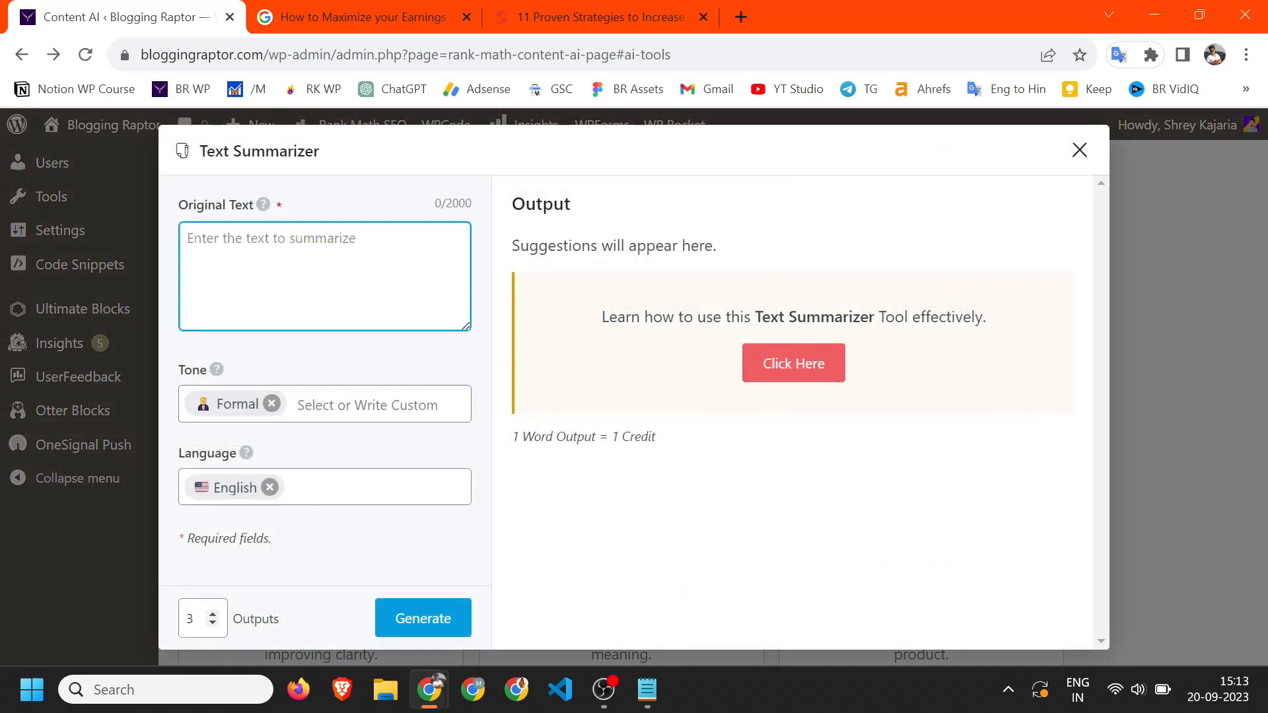
{"action": "left_click", "coordinate": [530, 10]}
{"action": "scroll", "coordinate": [351, 515], "scroll_direction": "down", "scroll_amount": 8}
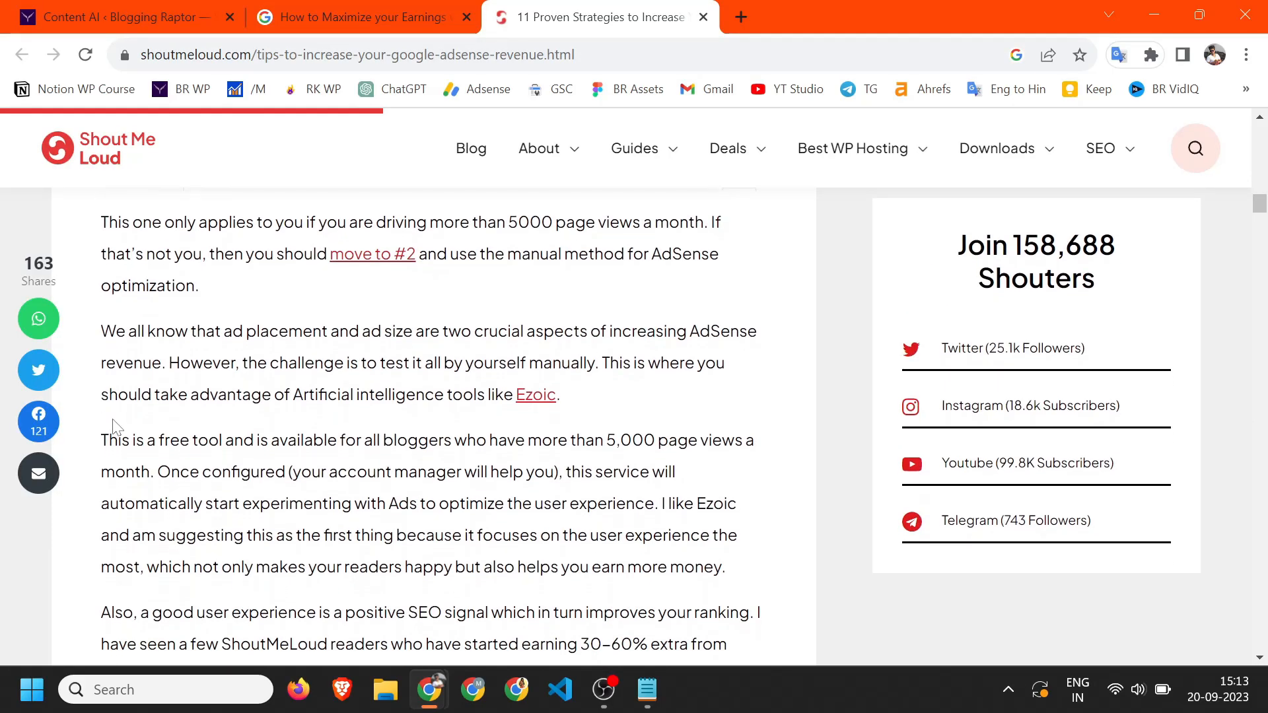
{"action": "left_click_drag", "start_coordinate": [726, 650], "coordinate": [487, 514]}
{"action": "triple_click", "coordinate": [487, 514]}
{"action": "right_click", "coordinate": [291, 492]}
{"action": "left_click", "coordinate": [333, 221]}
{"action": "left_click", "coordinate": [119, 16]}
{"action": "left_click", "coordinate": [389, 246]}
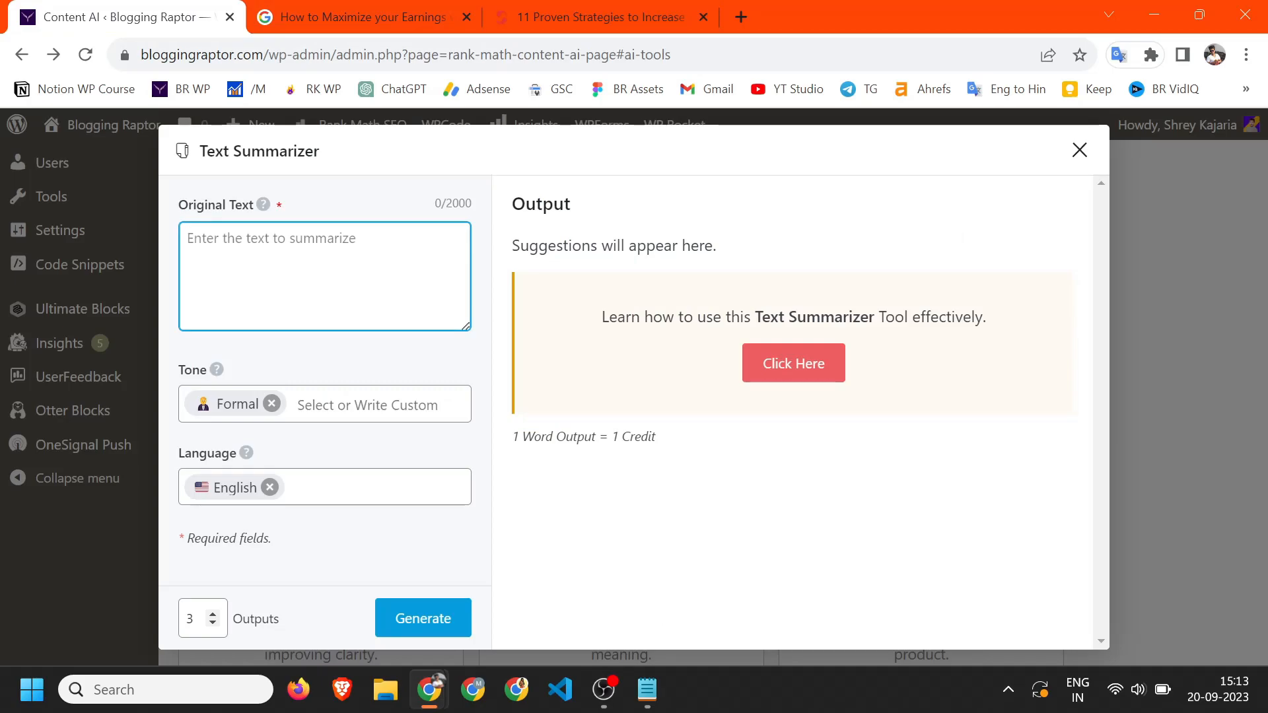
{"action": "key", "text": "ctrl+v"}
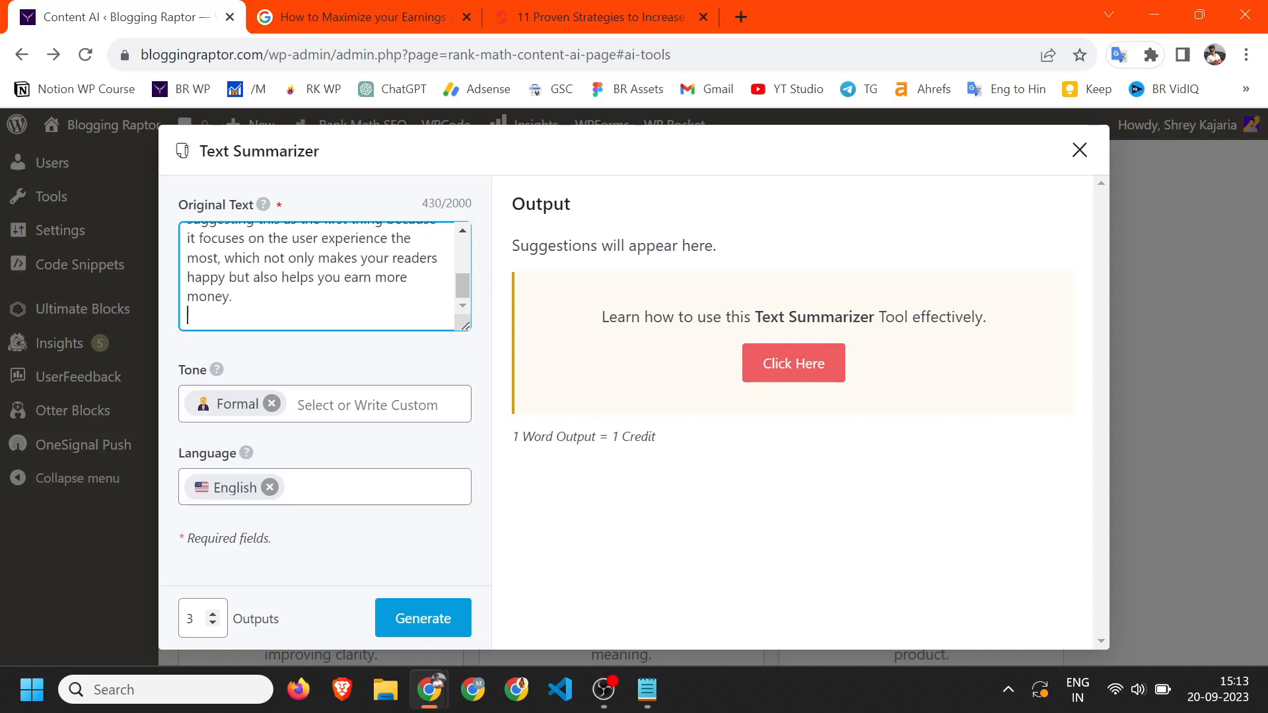
{"action": "key", "text": "BackSpace"}
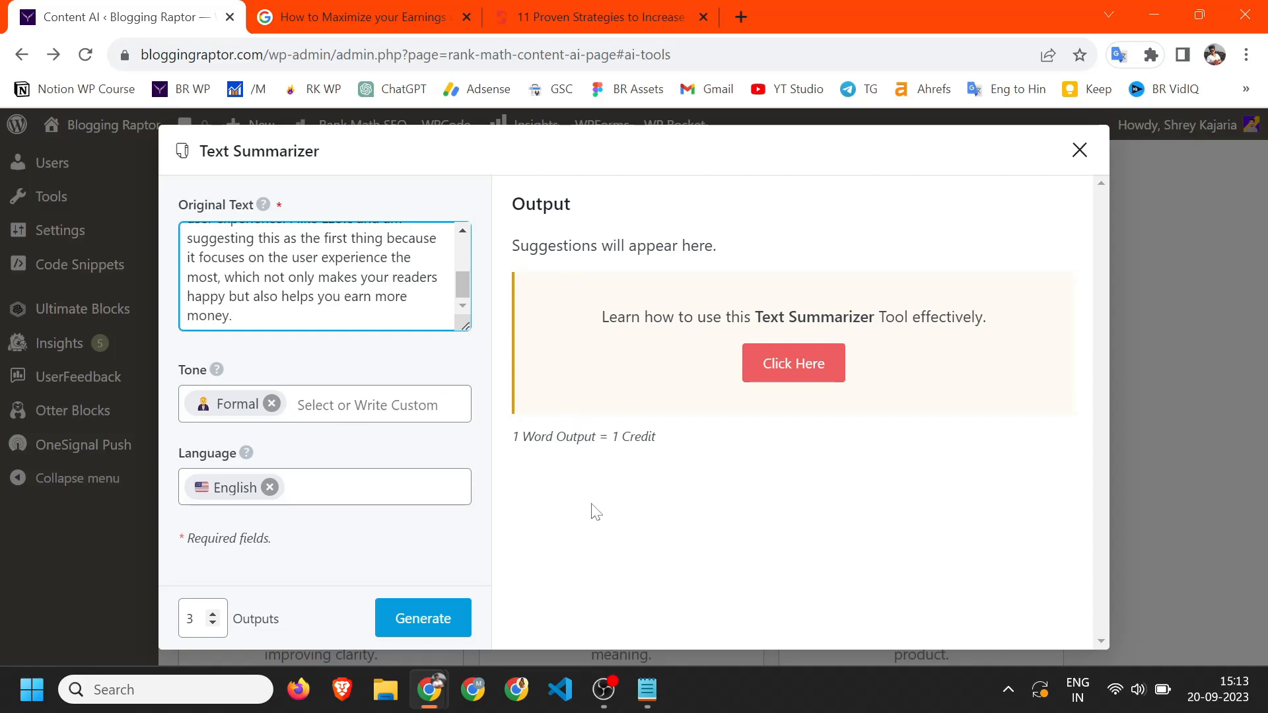
Set the number of outputs to 1 and generate the summary of the pasted paragraph.
{"action": "scroll", "coordinate": [323, 281], "scroll_direction": "up", "scroll_amount": 3}
{"action": "left_click", "coordinate": [194, 619]}
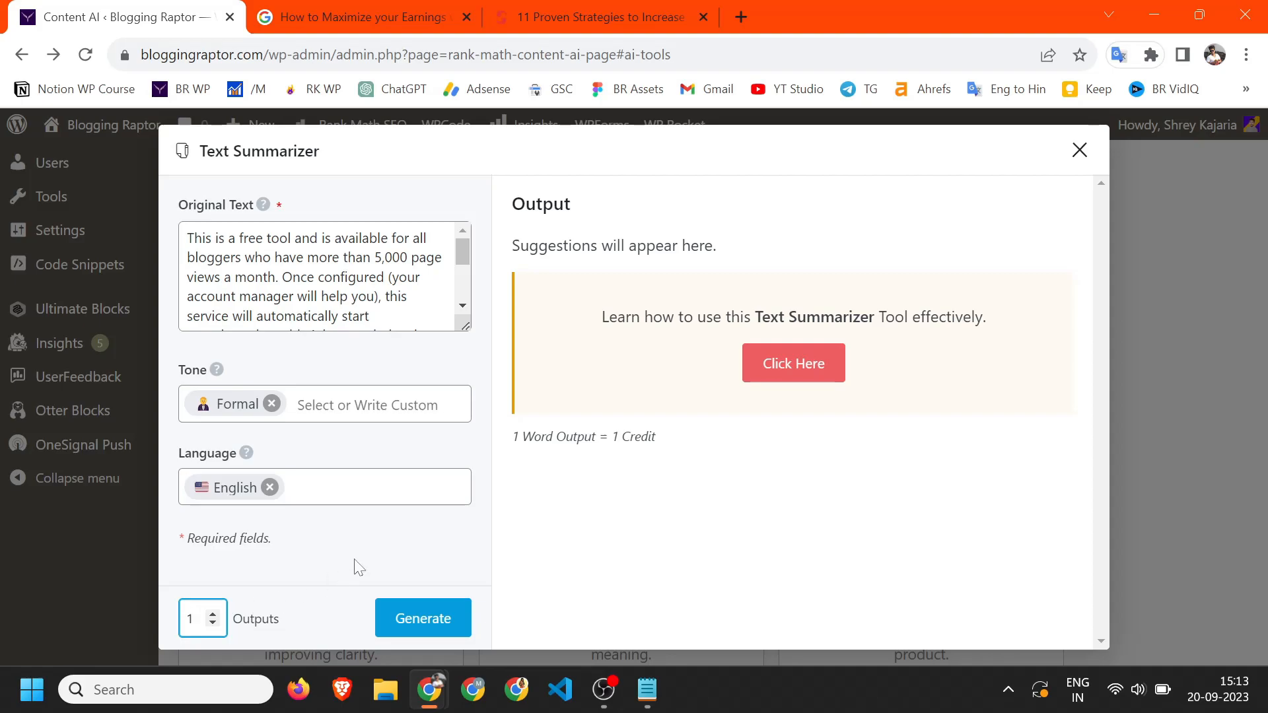
{"action": "left_click", "coordinate": [400, 612]}
Select the entire original text in the Text Summarizer and count its words with Word Counter Plus.
{"action": "left_click", "coordinate": [320, 304]}
{"action": "scroll", "coordinate": [320, 290], "scroll_direction": "down", "scroll_amount": 3}
{"action": "scroll", "coordinate": [319, 290], "scroll_direction": "up", "scroll_amount": 3}
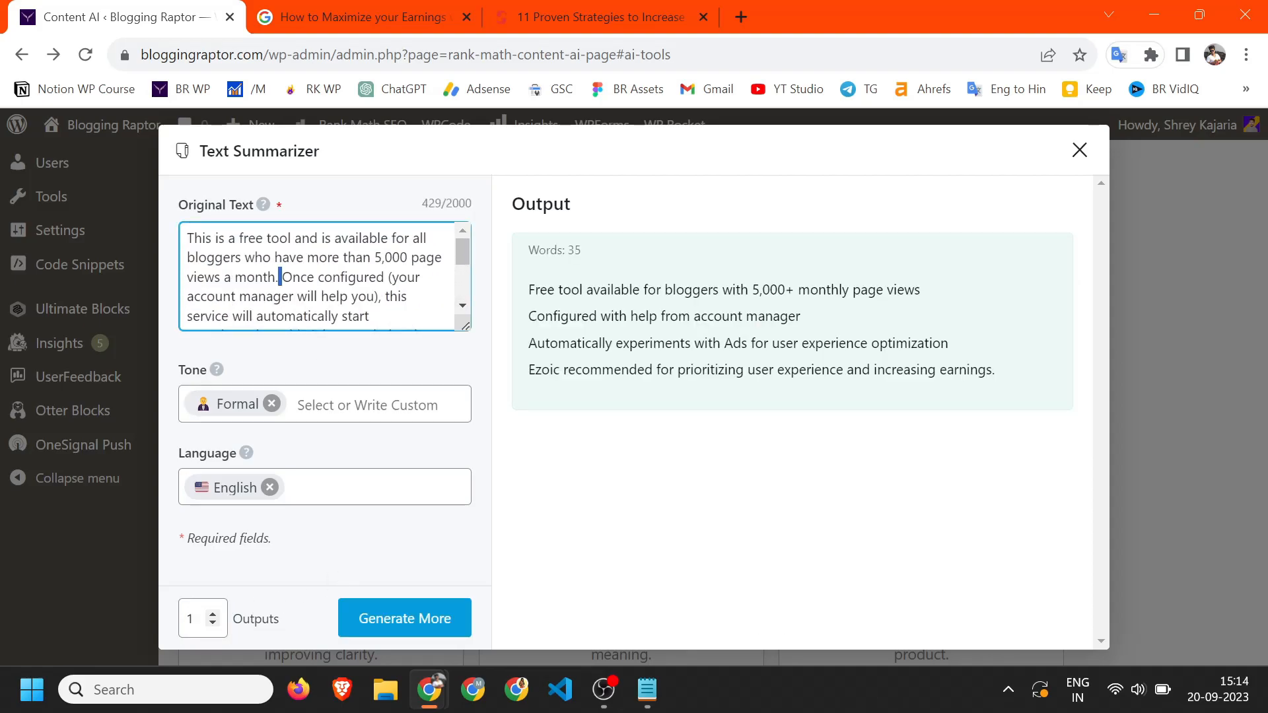
{"action": "triple_click", "coordinate": [280, 280]}
{"action": "right_click", "coordinate": [278, 282]}
{"action": "left_click", "coordinate": [375, 591]}
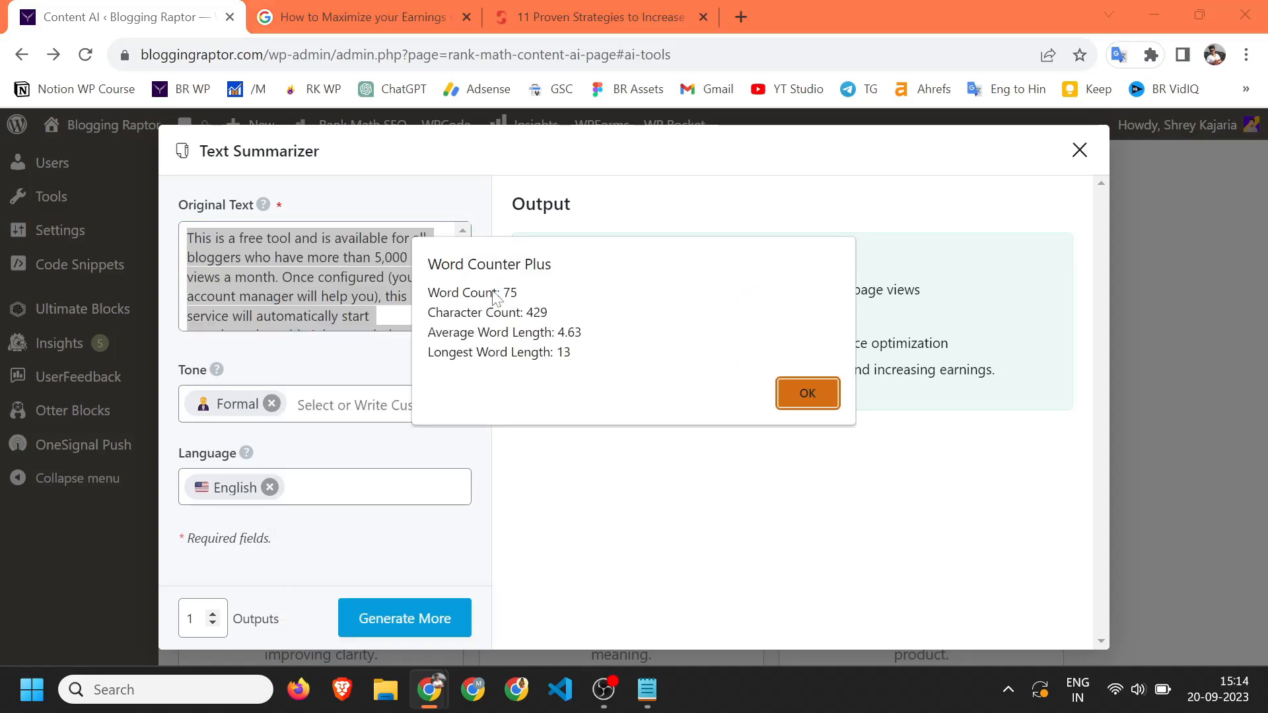
Dismiss the word count, leave the Text Summarizer, and look through the text in the Fix Grammar tool before closing it.
{"action": "left_click", "coordinate": [802, 396]}
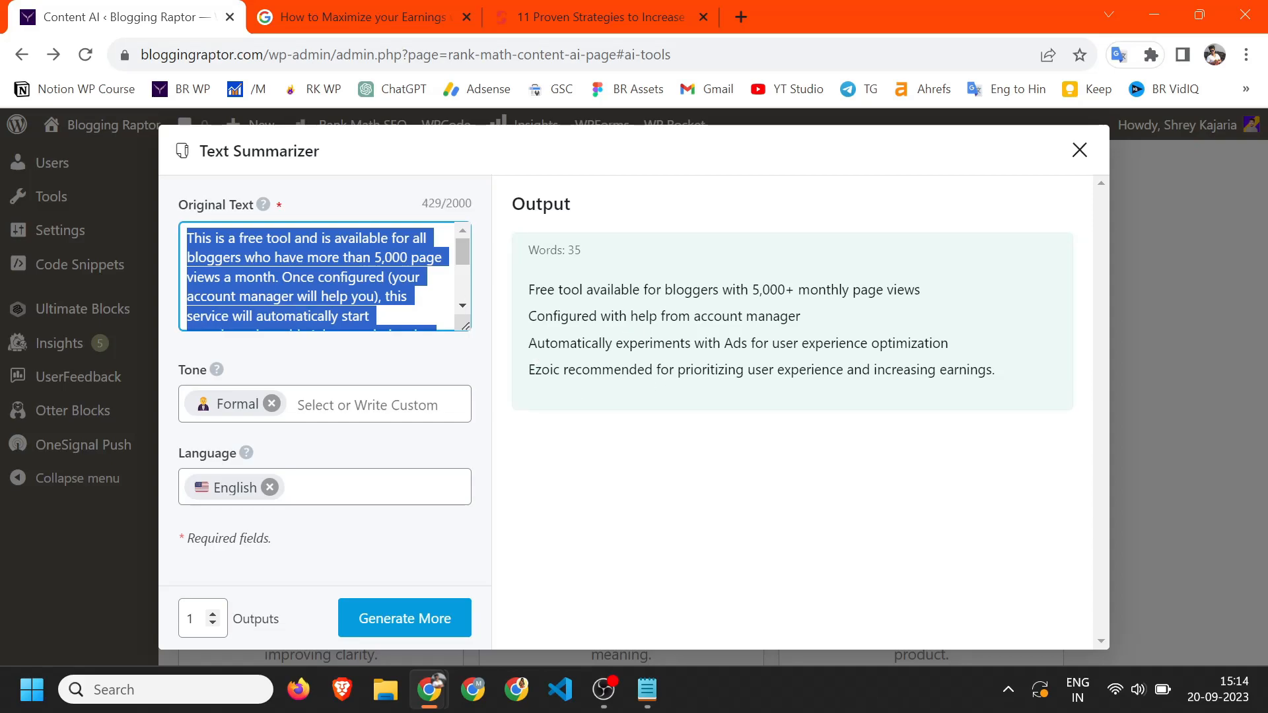
{"action": "key", "text": "Escape"}
{"action": "scroll", "coordinate": [339, 249], "scroll_direction": "down", "scroll_amount": 3}
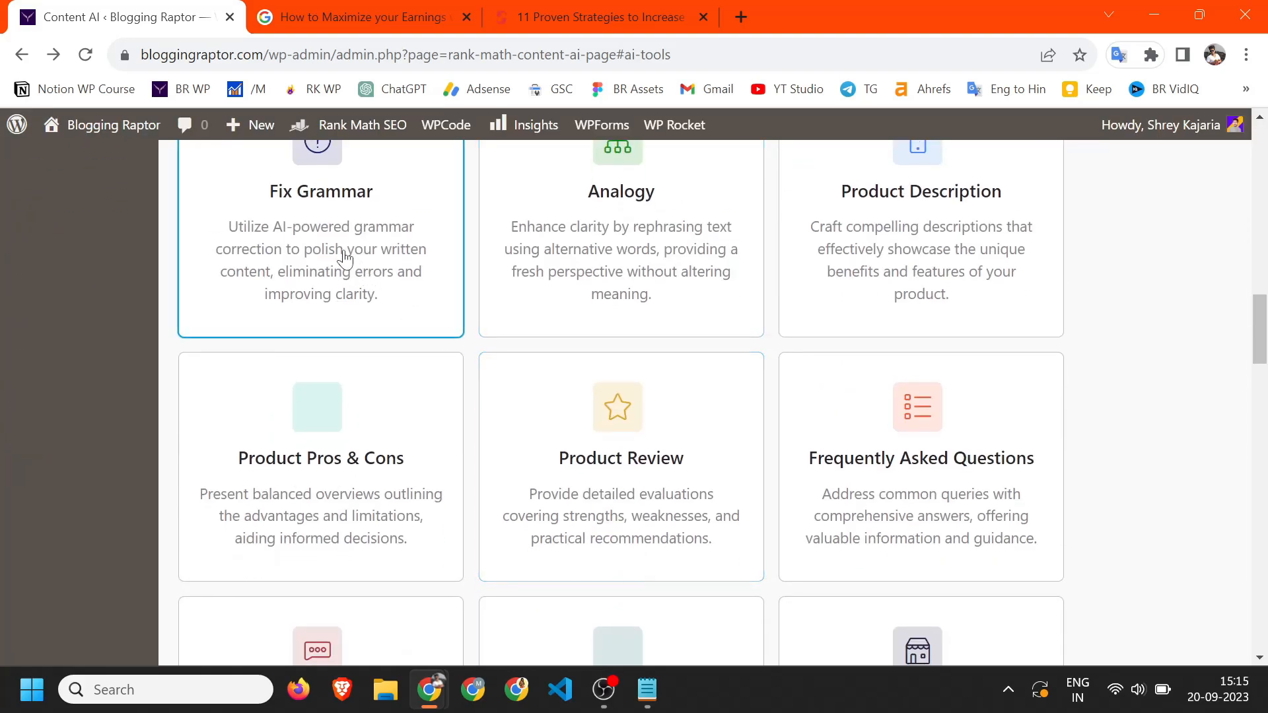
{"action": "left_click", "coordinate": [328, 270]}
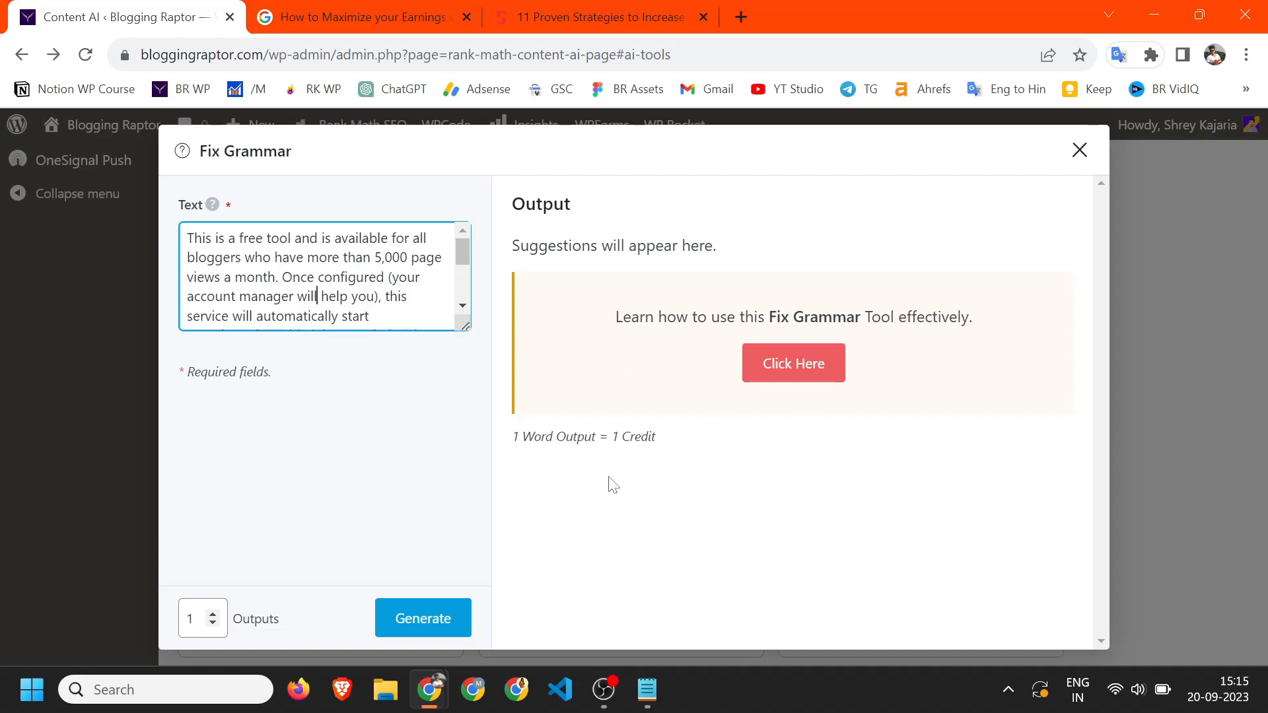
{"action": "scroll", "coordinate": [317, 278], "scroll_direction": "down", "scroll_amount": 4}
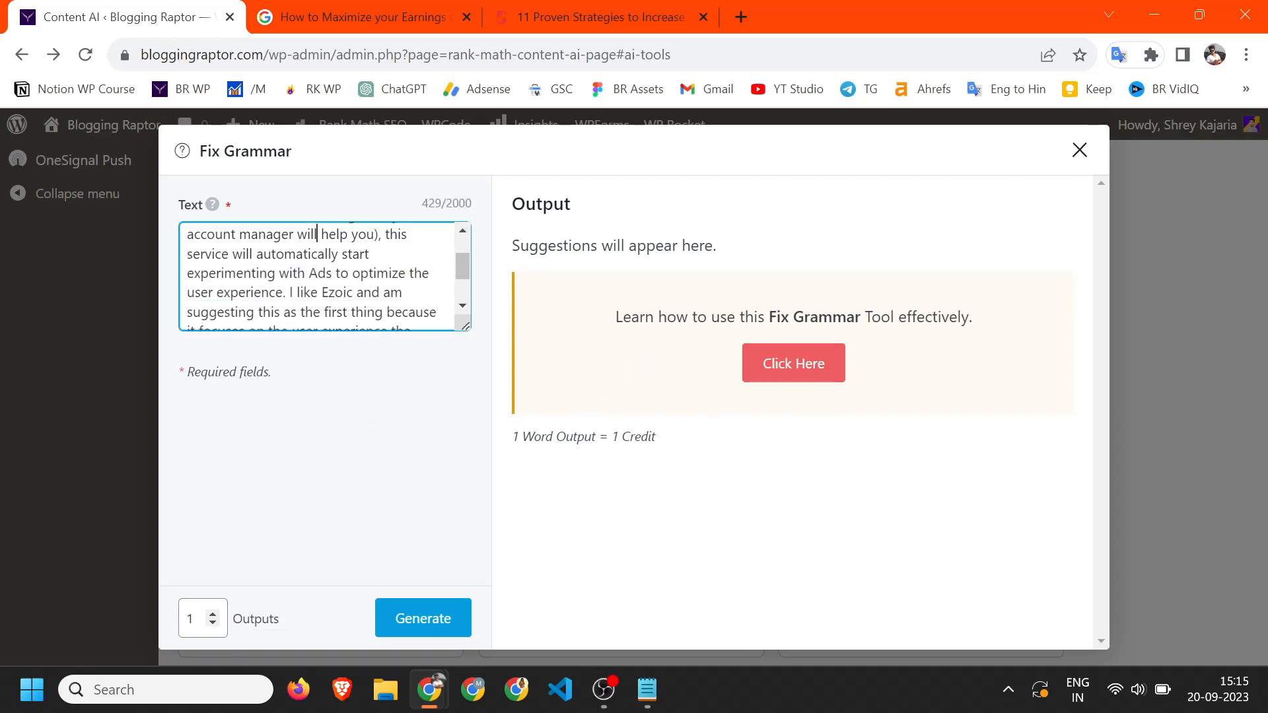
{"action": "key", "text": "Escape"}
Open the Analogy tool, look over its input fields and close it.
{"action": "left_click", "coordinate": [608, 327]}
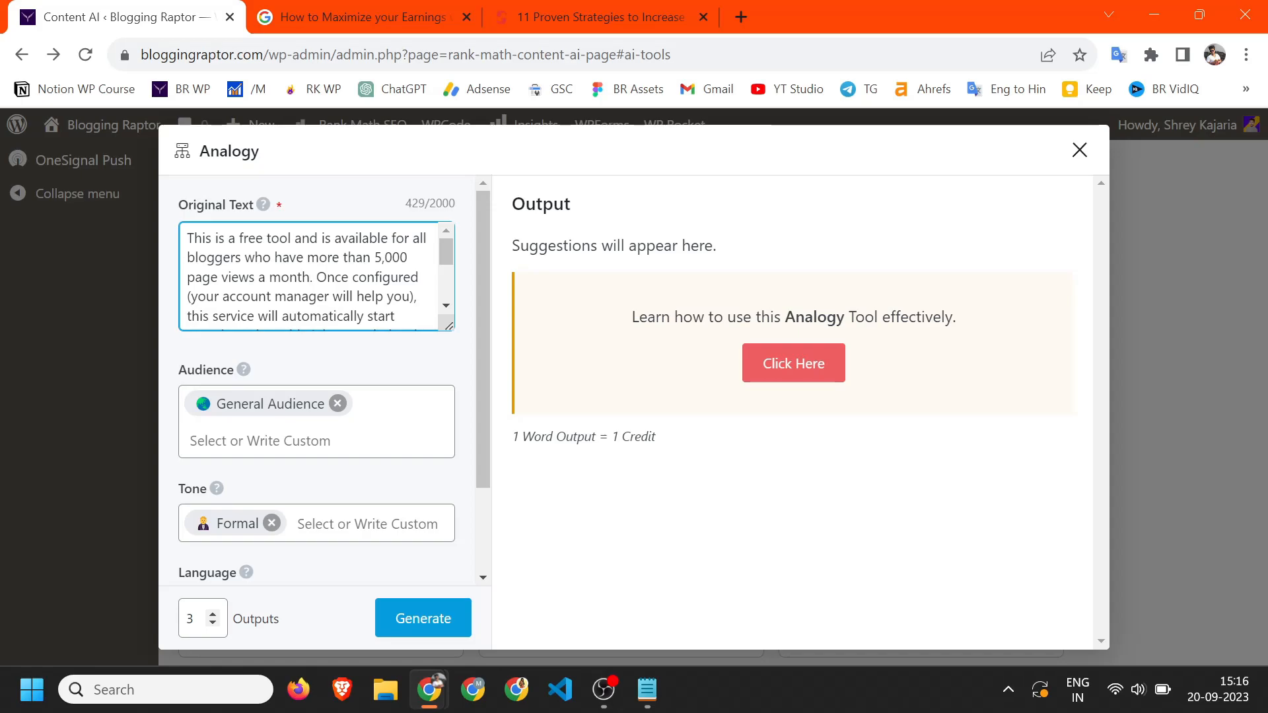
{"action": "scroll", "coordinate": [634, 396], "scroll_direction": "down", "scroll_amount": 1}
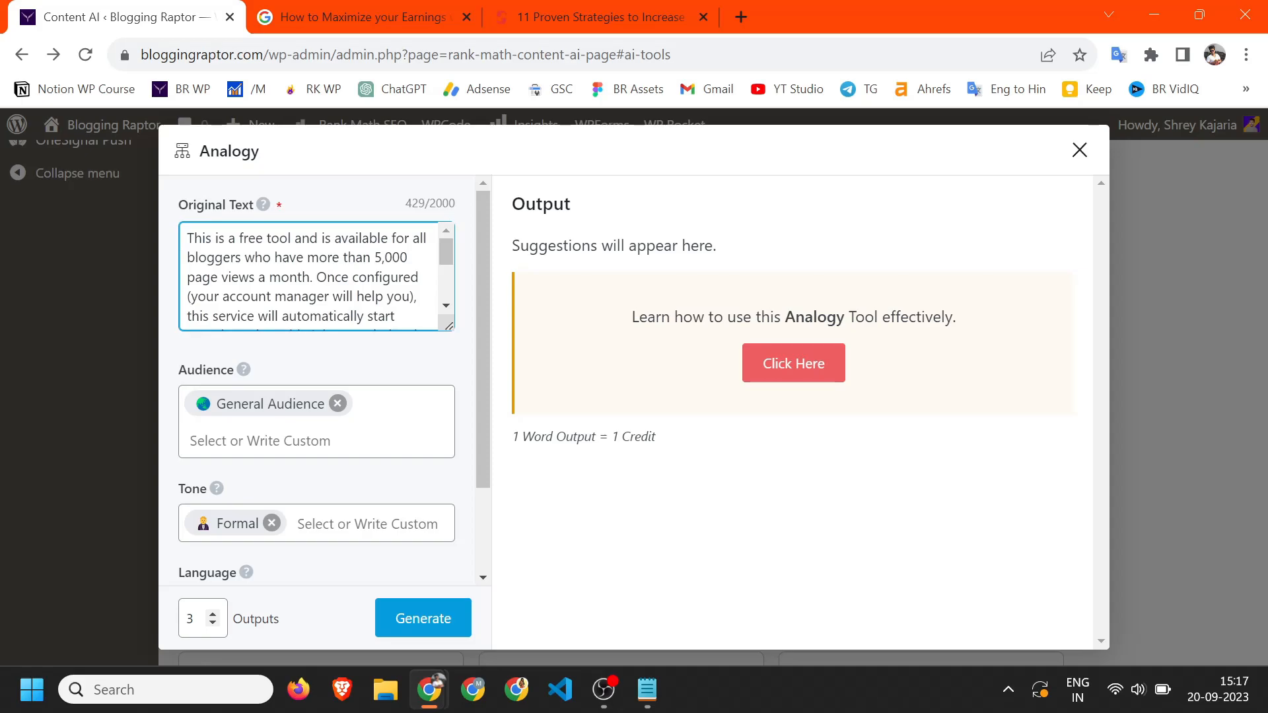
{"action": "left_click", "coordinate": [1081, 153]}
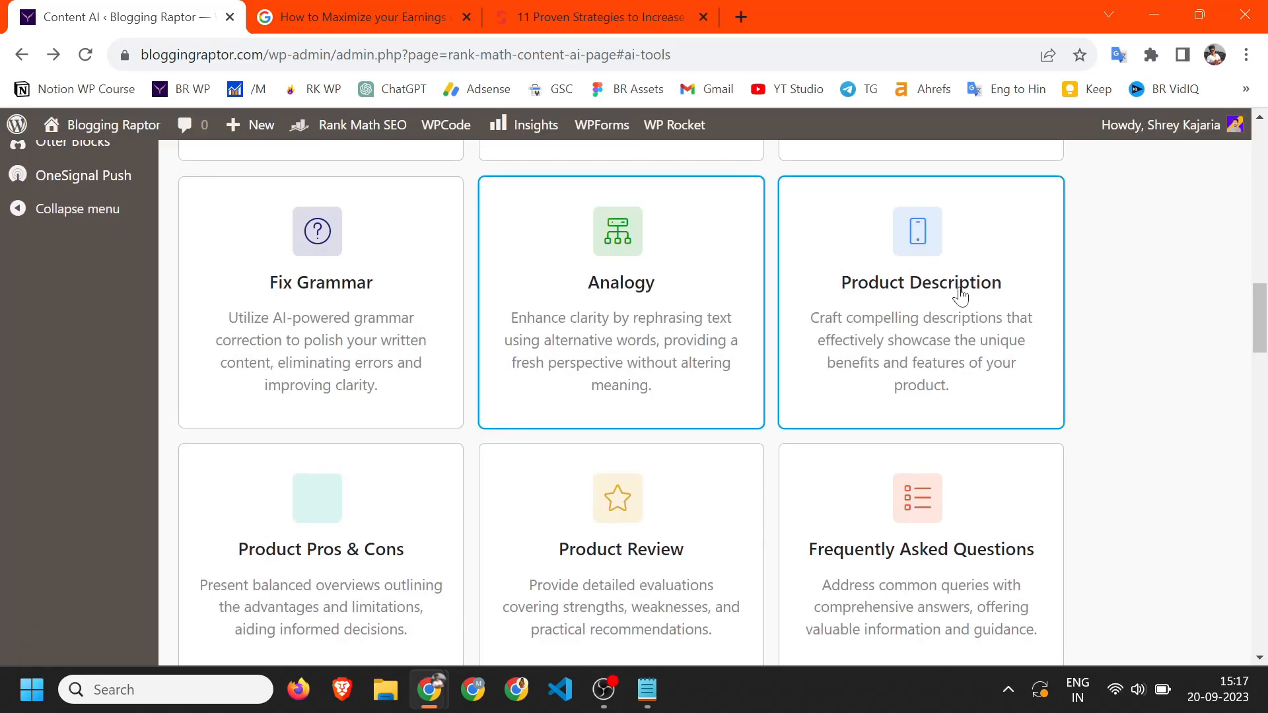
In the Product Description tool, enter "Blogging Course" as the product name and "learn blogging, learn seo, earn money," as features and benefits.
{"action": "left_click", "coordinate": [904, 276]}
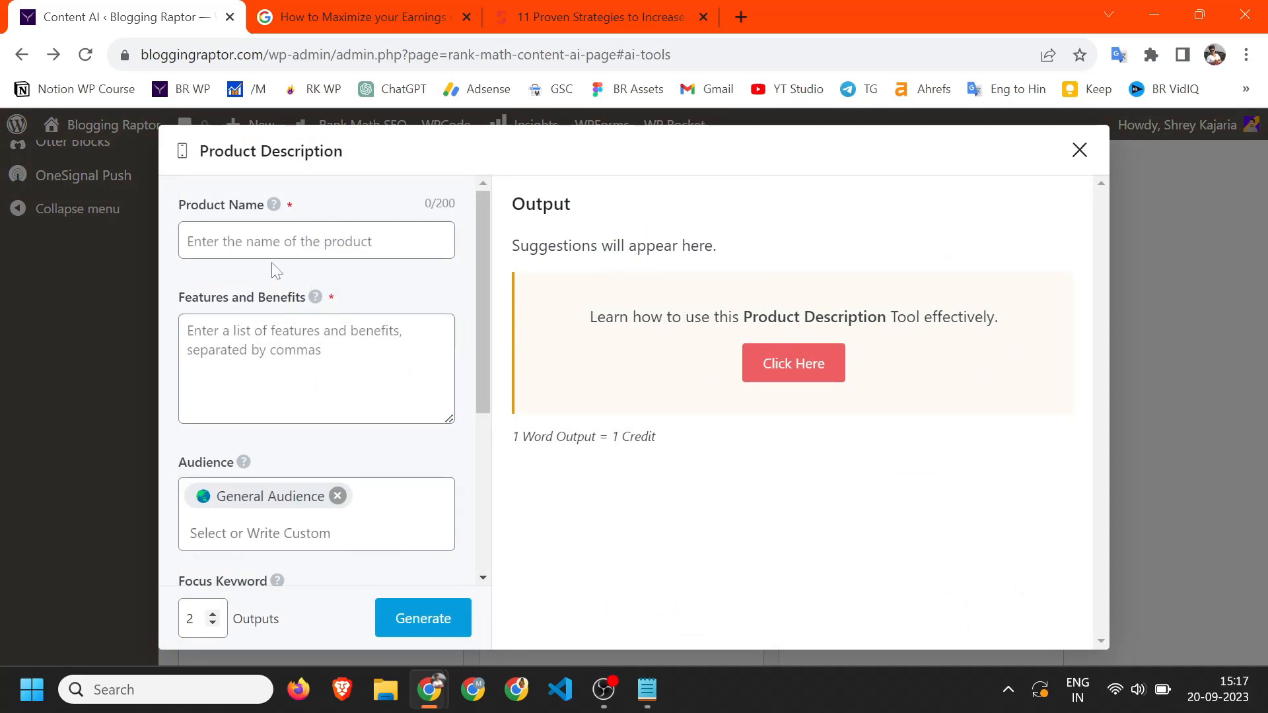
{"action": "left_click", "coordinate": [322, 212]}
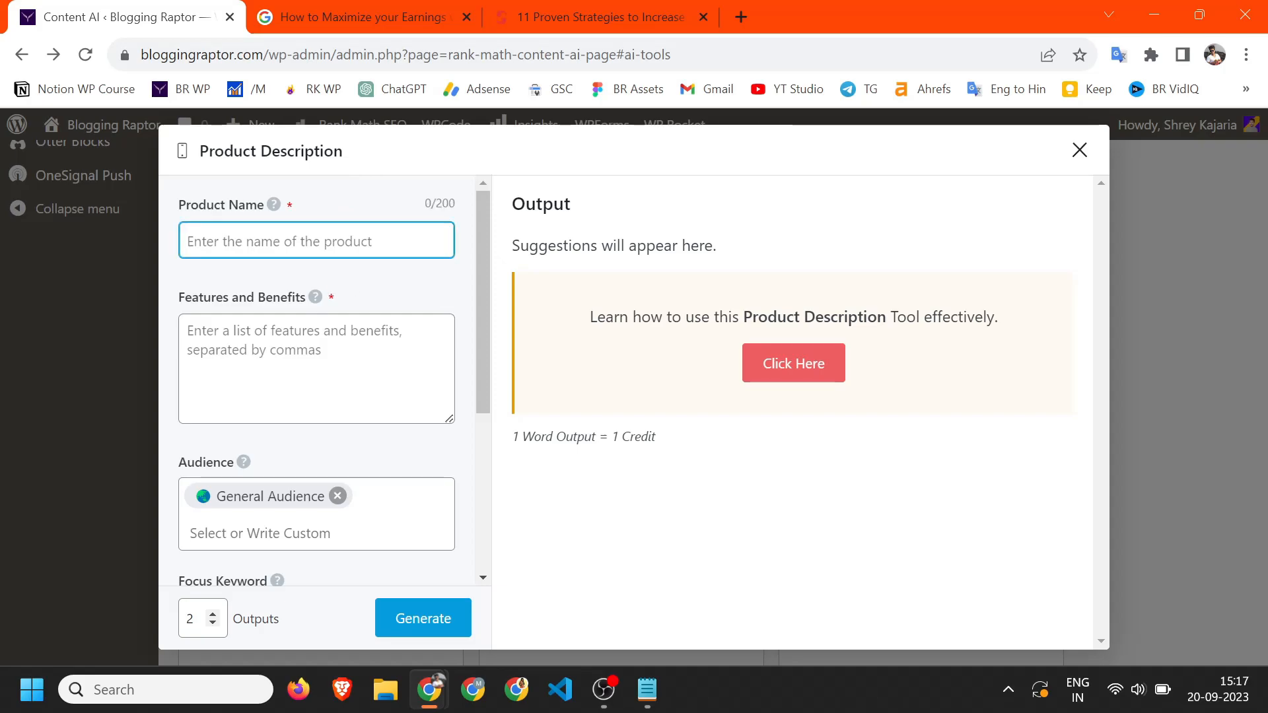
{"action": "key", "text": "Return"}
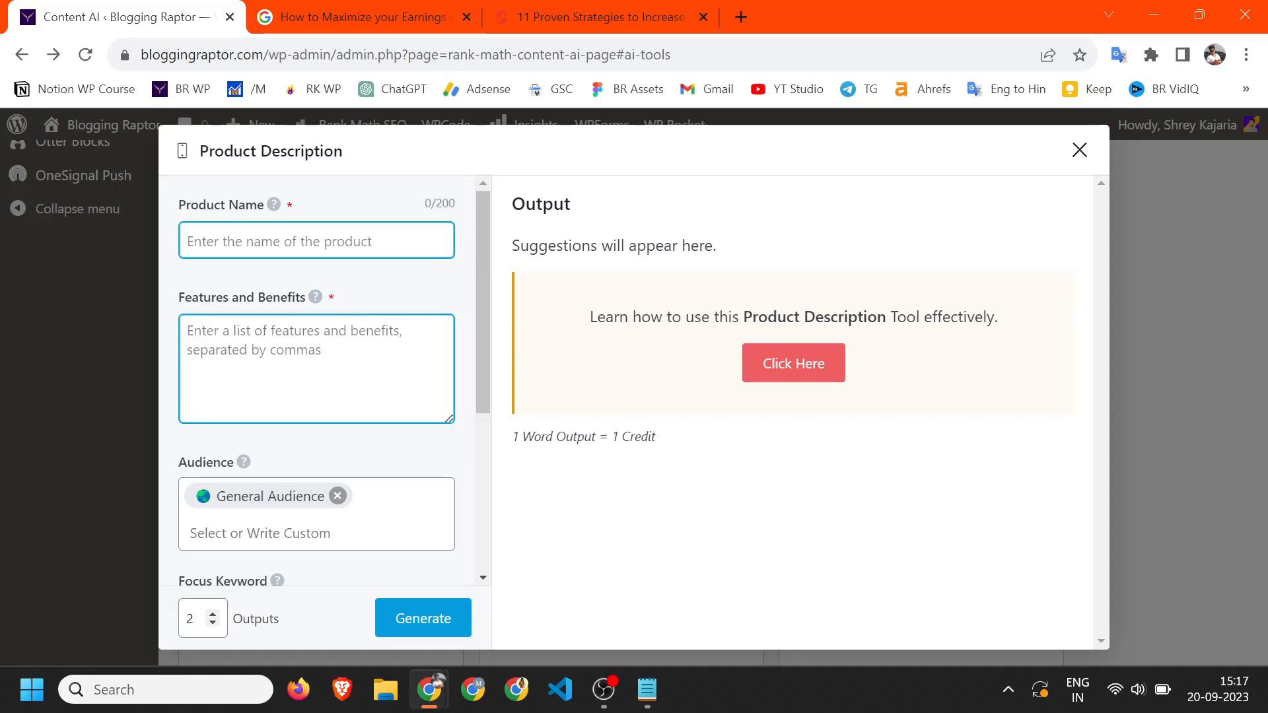
{"action": "type", "text": "Blogging Course"}
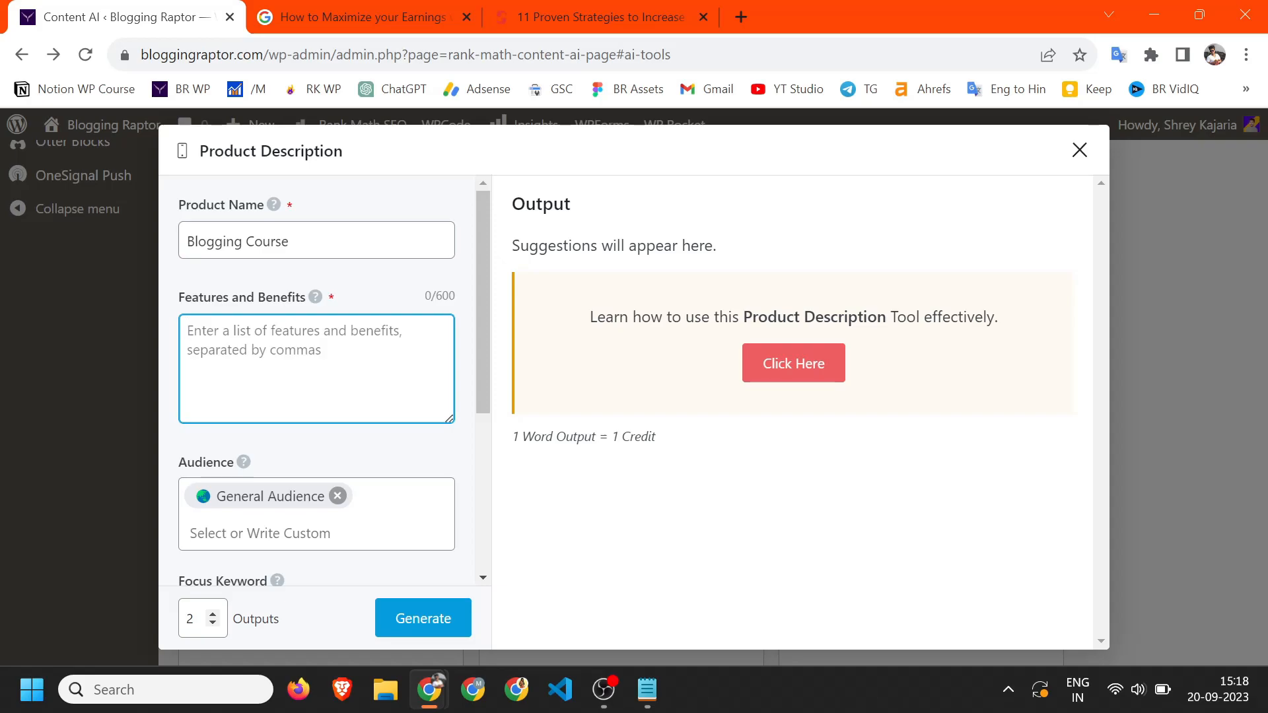
{"action": "key", "text": "ctrl+v"}
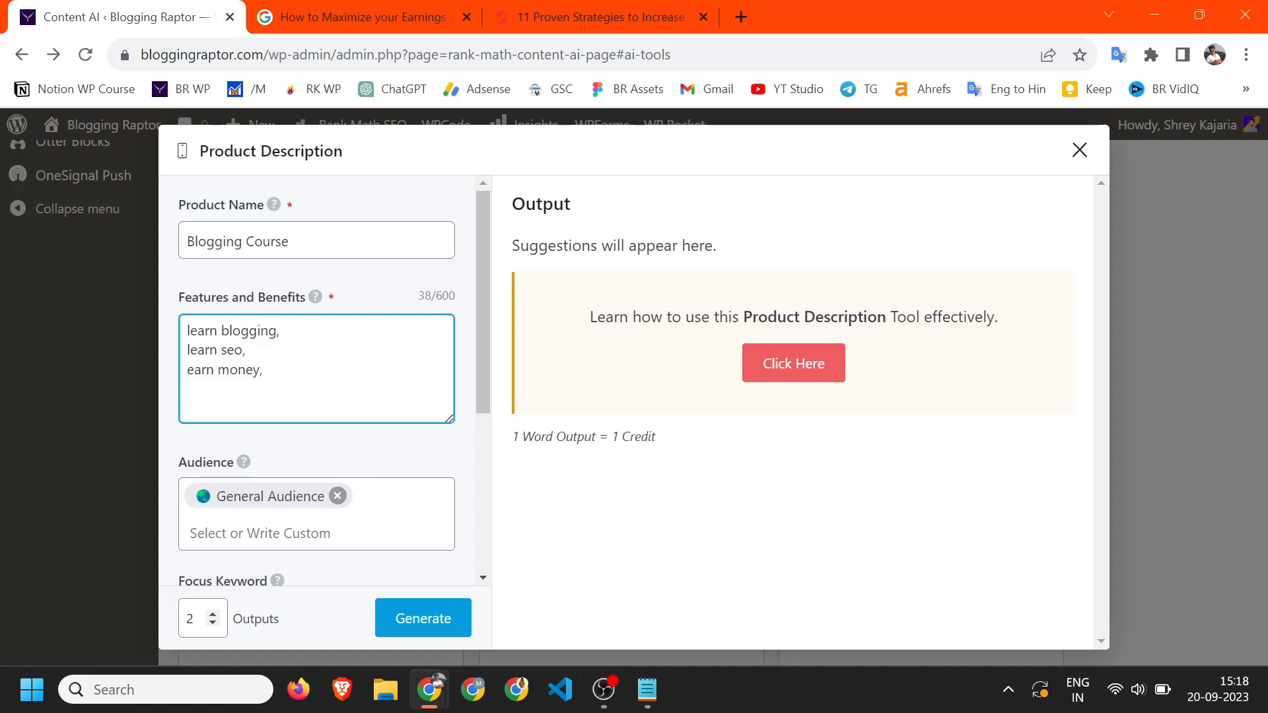
Generate two product descriptions for the Blogging Course, copy the second one and close the tool.
{"action": "left_click", "coordinate": [416, 619]}
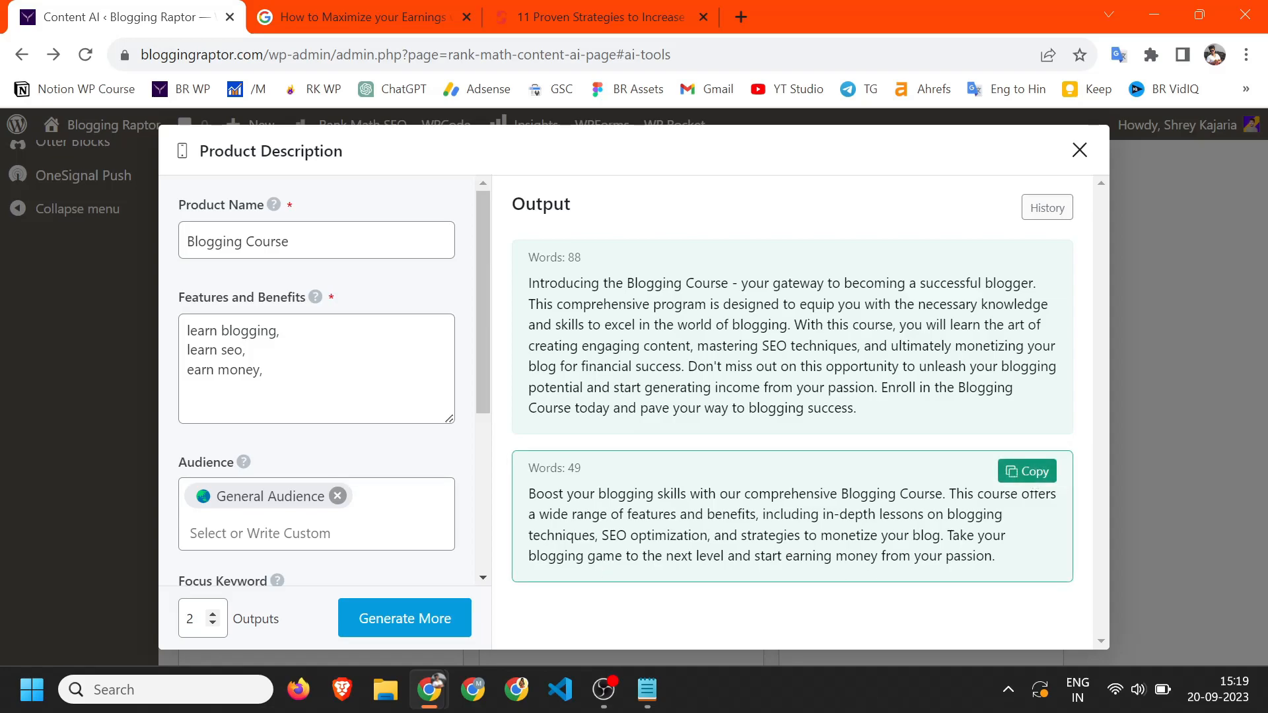
{"action": "left_click", "coordinate": [1027, 471]}
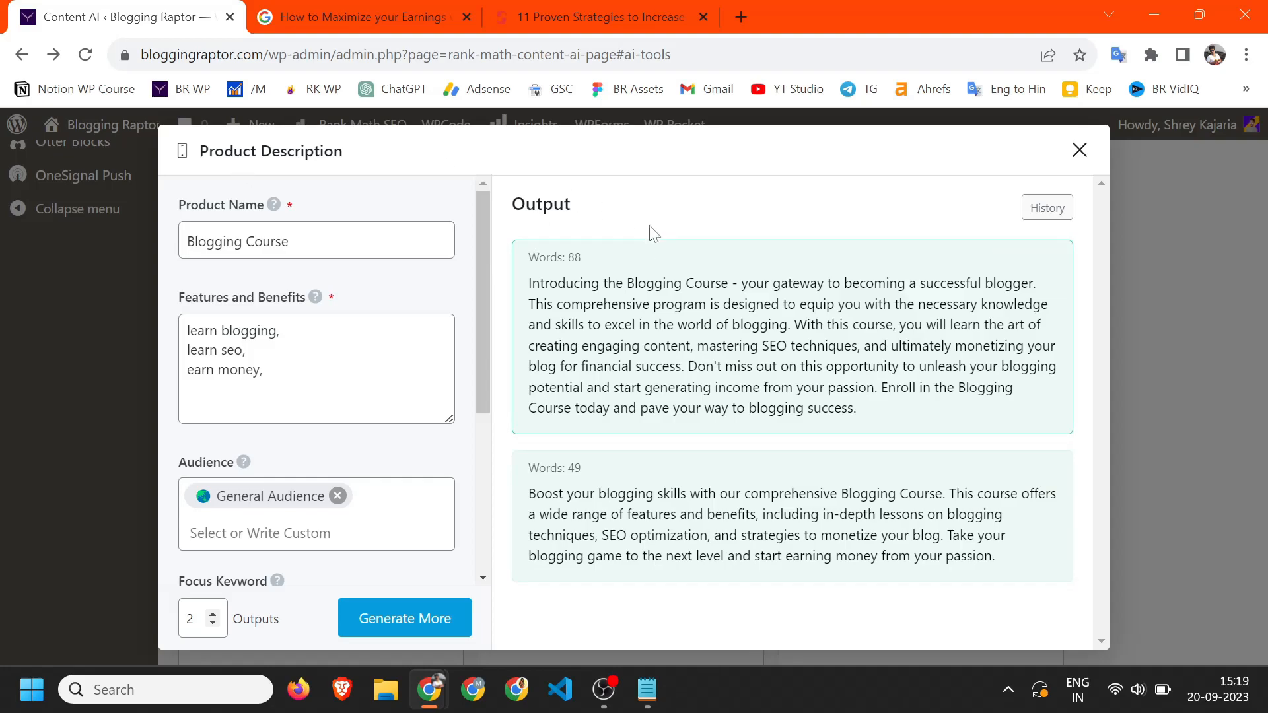
{"action": "left_click", "coordinate": [1080, 151]}
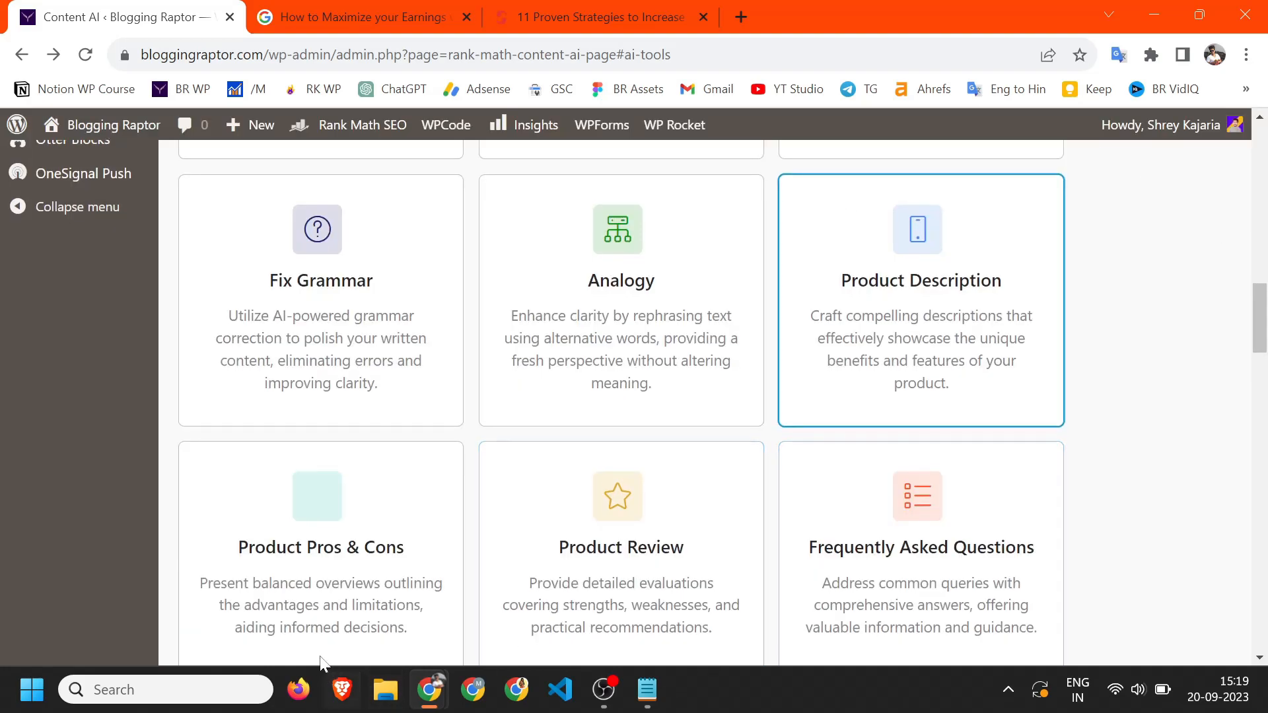
In Product Pros & Cons, set the features to "free course, earn money," and the limitations to "only in hinid language", then close the tool.
{"action": "scroll", "coordinate": [298, 346], "scroll_direction": "down", "scroll_amount": 4}
{"action": "left_click", "coordinate": [327, 320]}
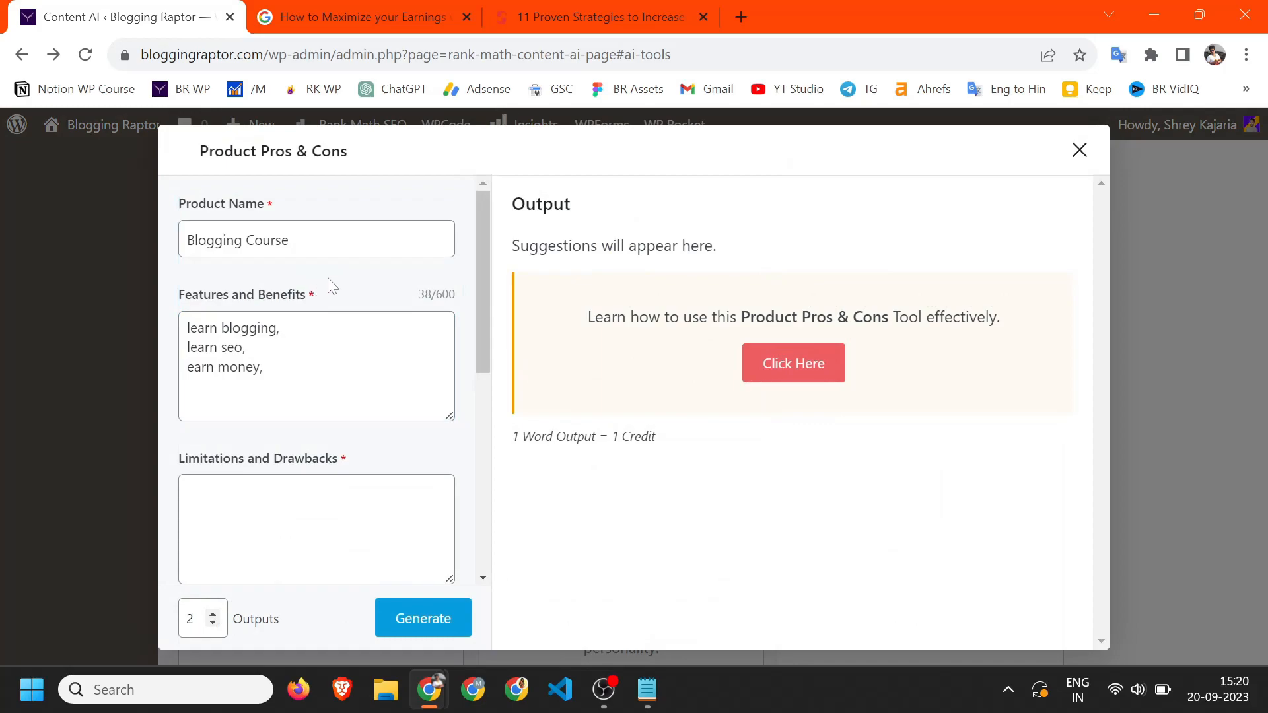
{"action": "left_click", "coordinate": [192, 221]}
{"action": "left_click", "coordinate": [457, 242]}
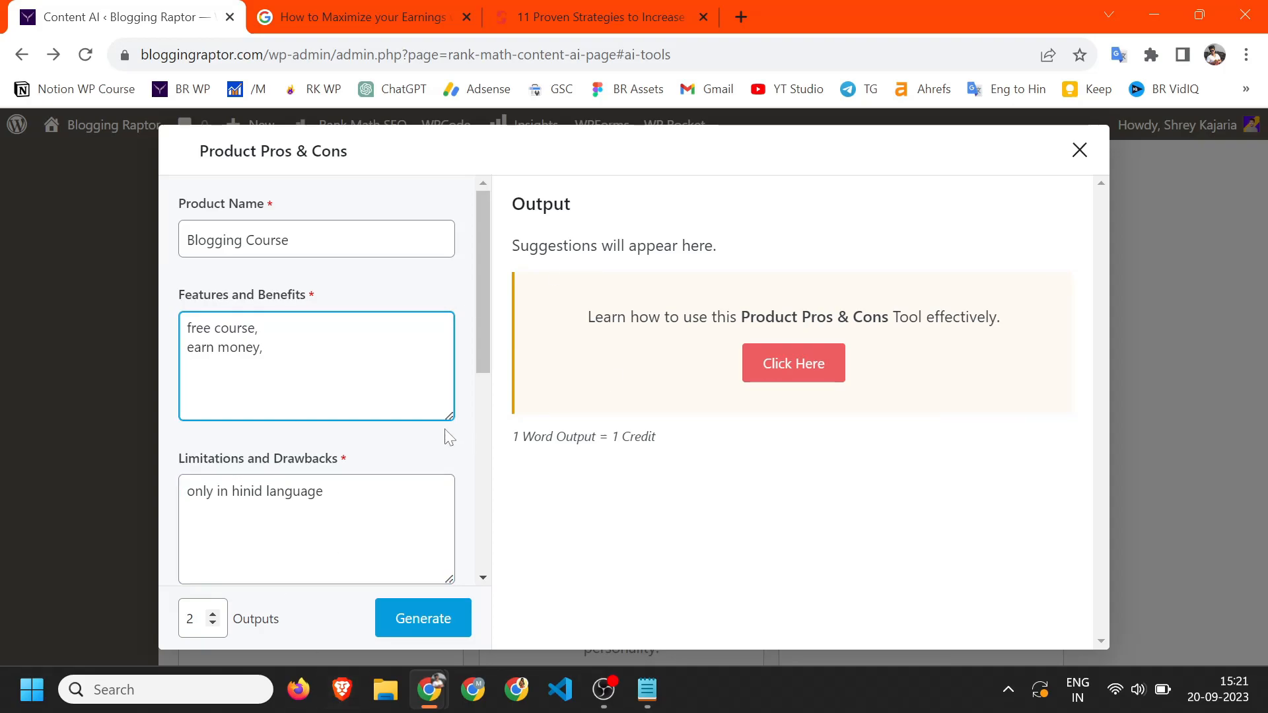
{"action": "left_click", "coordinate": [396, 393]}
{"action": "left_click", "coordinate": [343, 521]}
{"action": "key", "text": "Escape"}
Open the Product Review tool, examine its features, product name, limitations, audience and remaining fields, and close it.
{"action": "left_click", "coordinate": [601, 311]}
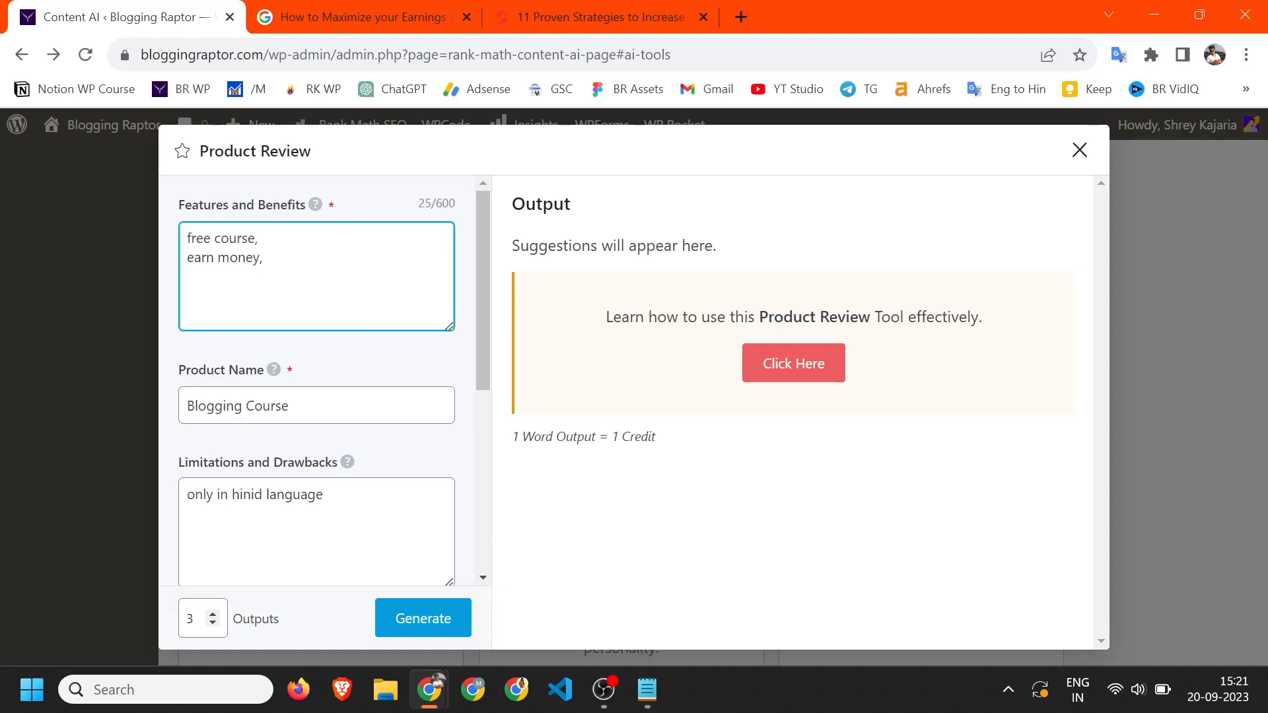
{"action": "left_click", "coordinate": [316, 405]}
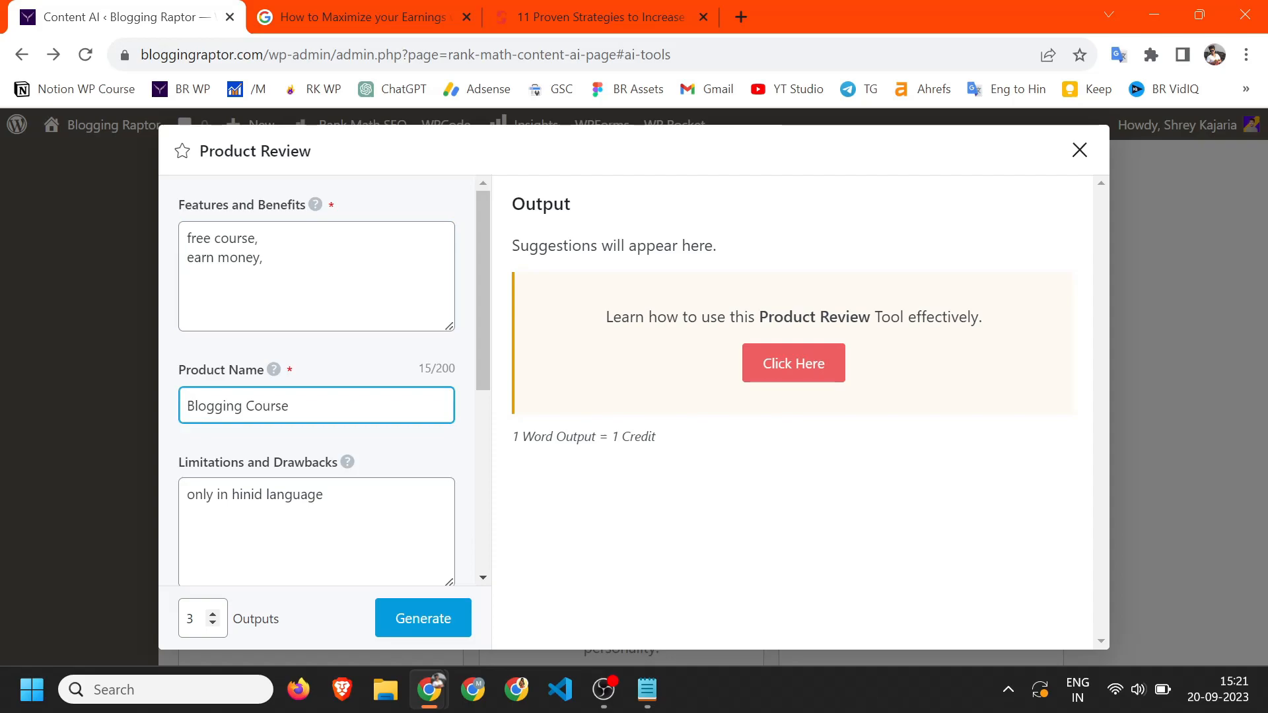
{"action": "left_click", "coordinate": [291, 482]}
{"action": "scroll", "coordinate": [291, 482], "scroll_direction": "down", "scroll_amount": 3}
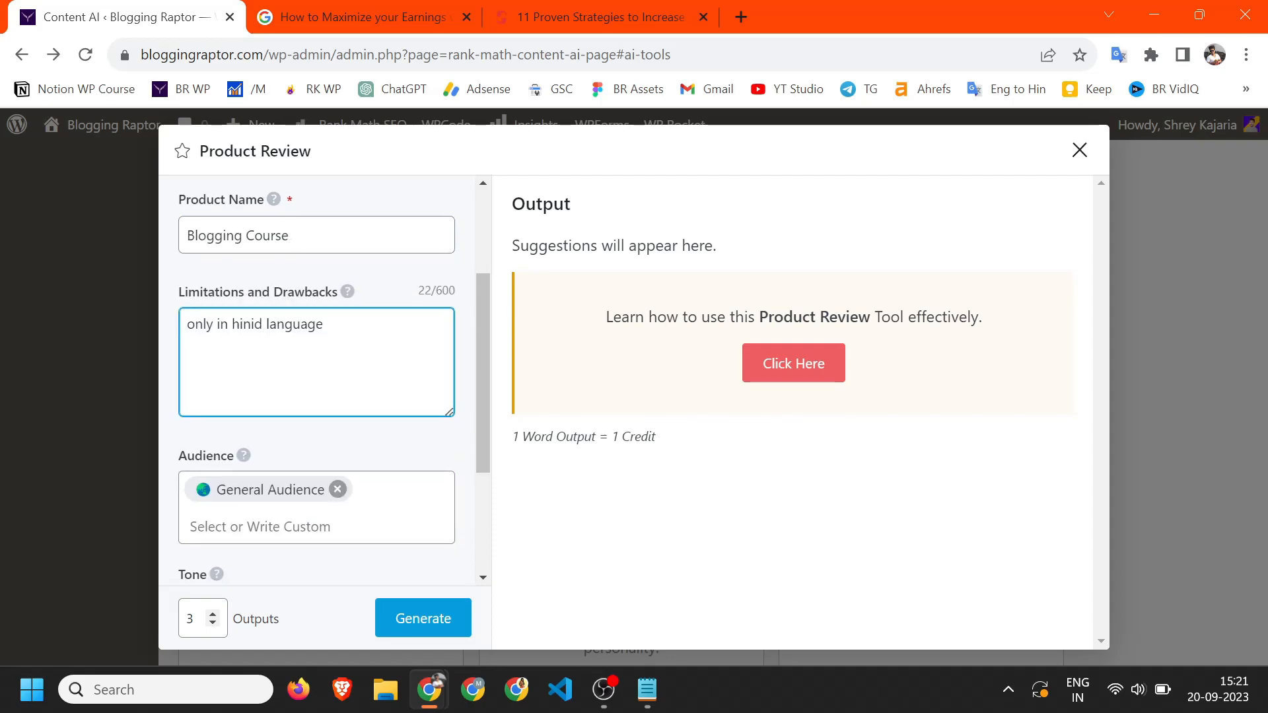
{"action": "left_click", "coordinate": [330, 522]}
{"action": "left_click", "coordinate": [336, 626]}
{"action": "left_click", "coordinate": [310, 369]}
{"action": "scroll", "coordinate": [291, 331], "scroll_direction": "up", "scroll_amount": 3}
{"action": "left_click", "coordinate": [264, 277]}
{"action": "left_click", "coordinate": [890, 422]}
{"action": "key", "text": "Escape"}
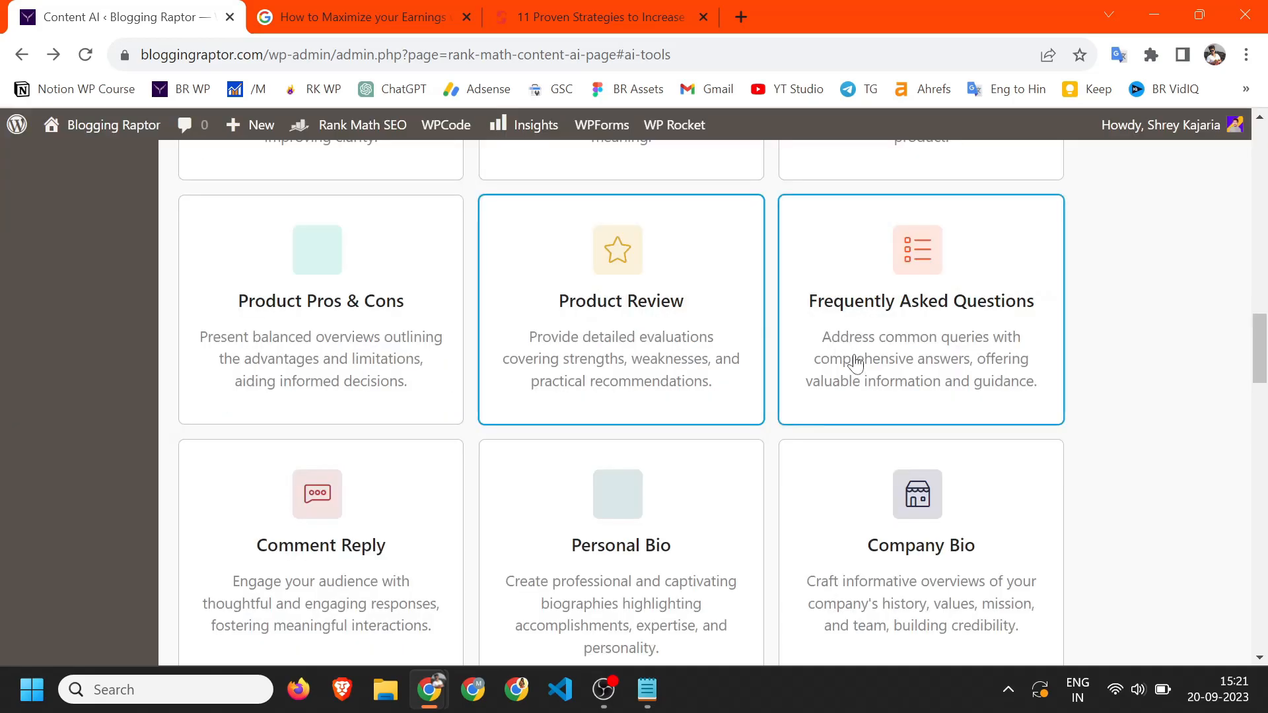
Open the Frequently Asked Questions tool and fill in the suggested topic beginning "Unlocking the Potential: How to Maximize".
{"action": "left_click", "coordinate": [971, 298]}
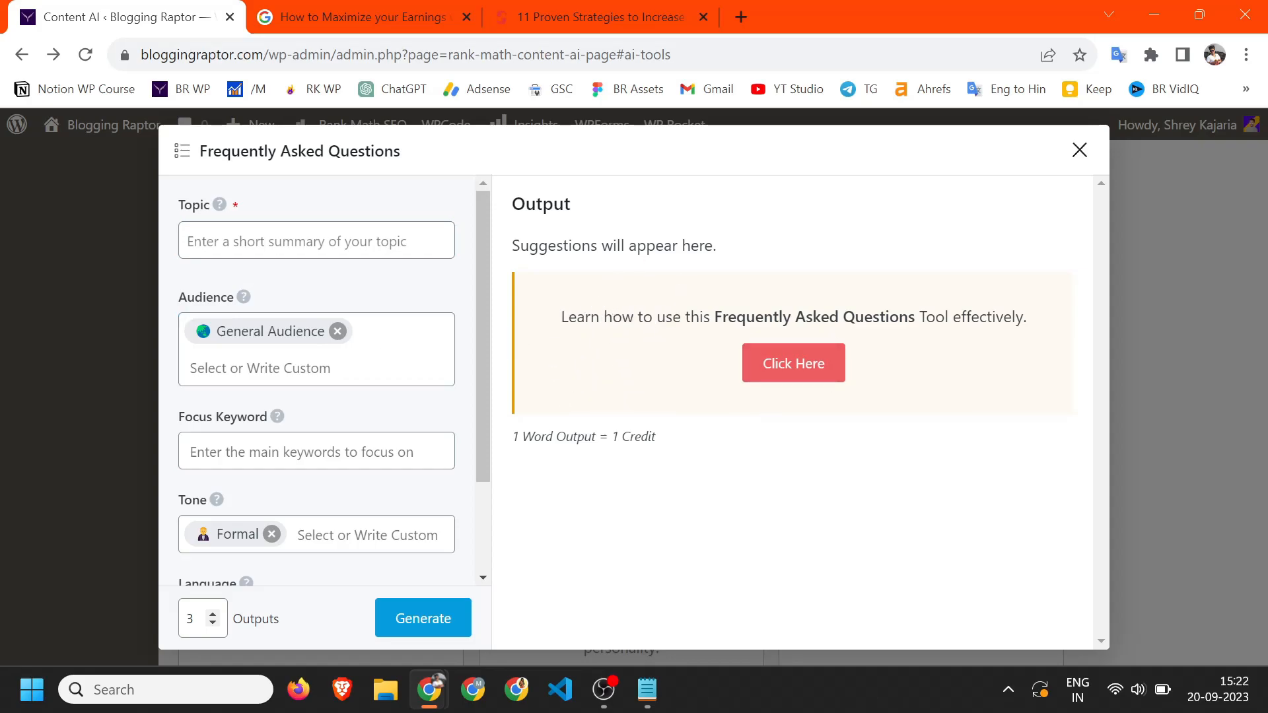
{"action": "left_click", "coordinate": [354, 234]}
{"action": "left_click", "coordinate": [291, 287]}
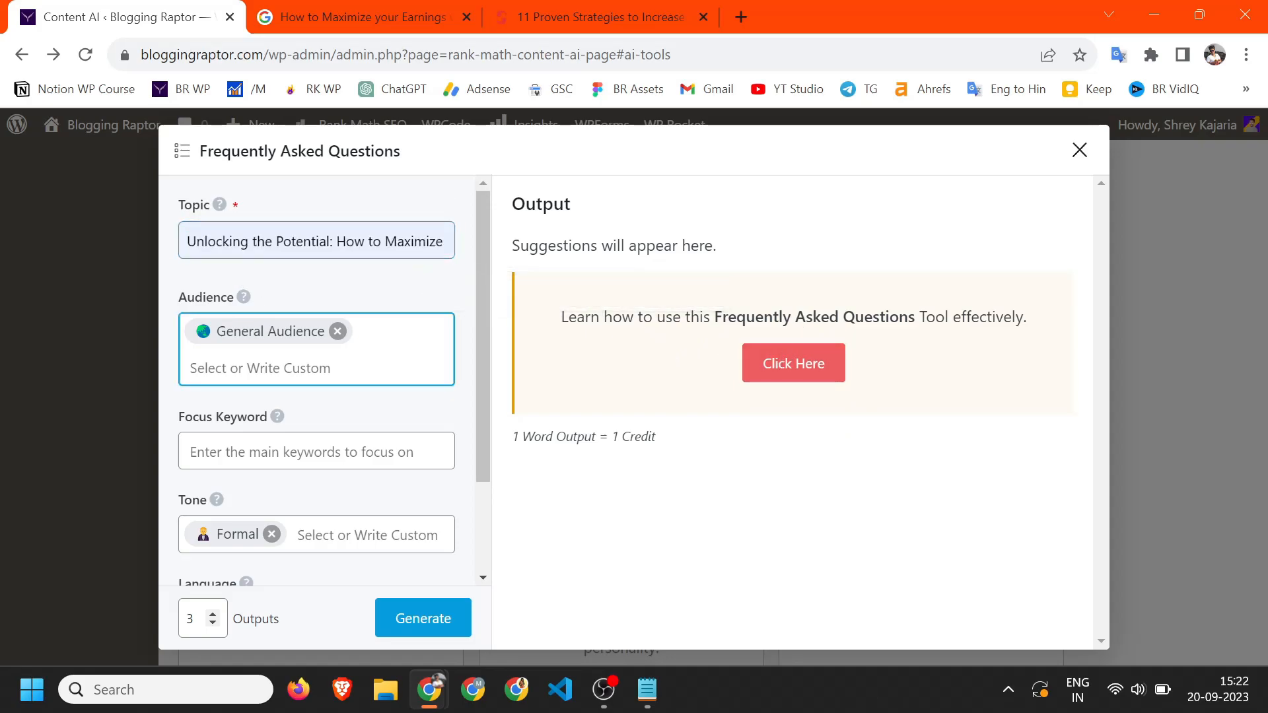
{"action": "scroll", "coordinate": [309, 487], "scroll_direction": "down", "scroll_amount": 2}
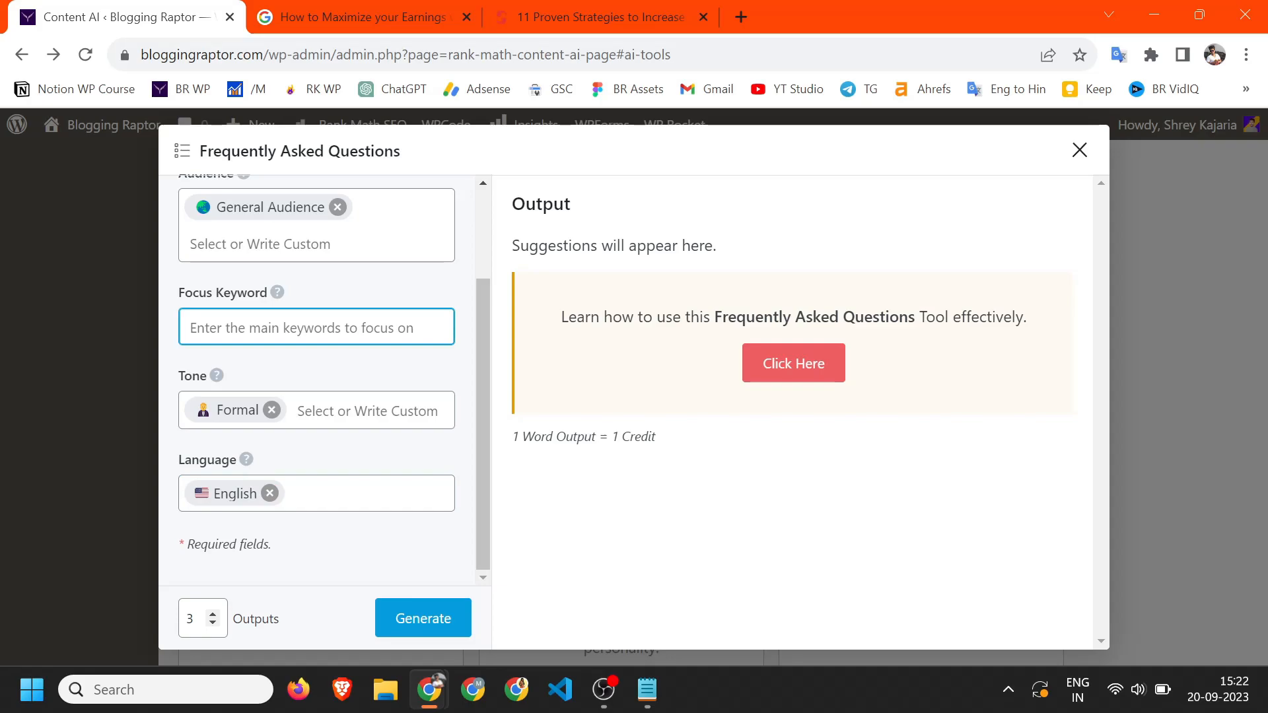
Set the number of outputs to 1, generate the FAQ entry and close the tool.
{"action": "left_click", "coordinate": [213, 623]}
{"action": "left_click", "coordinate": [212, 623]}
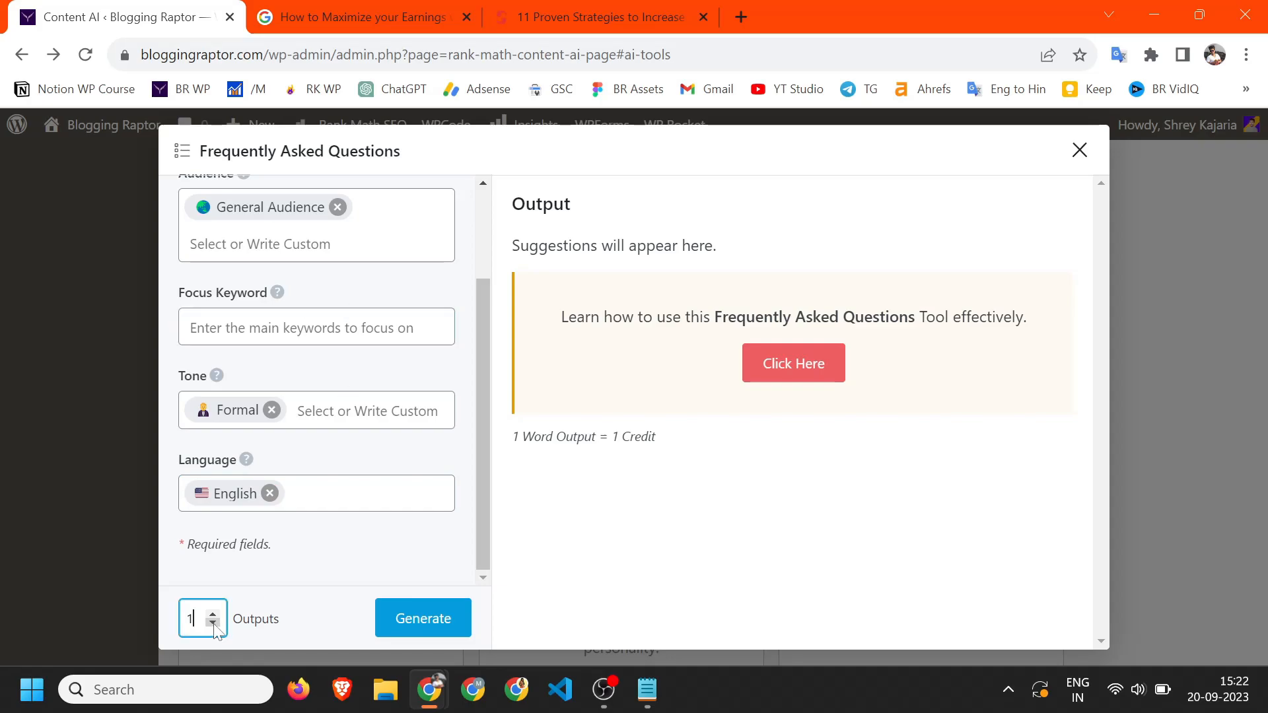
{"action": "left_click", "coordinate": [423, 624]}
{"action": "left_click", "coordinate": [856, 243]}
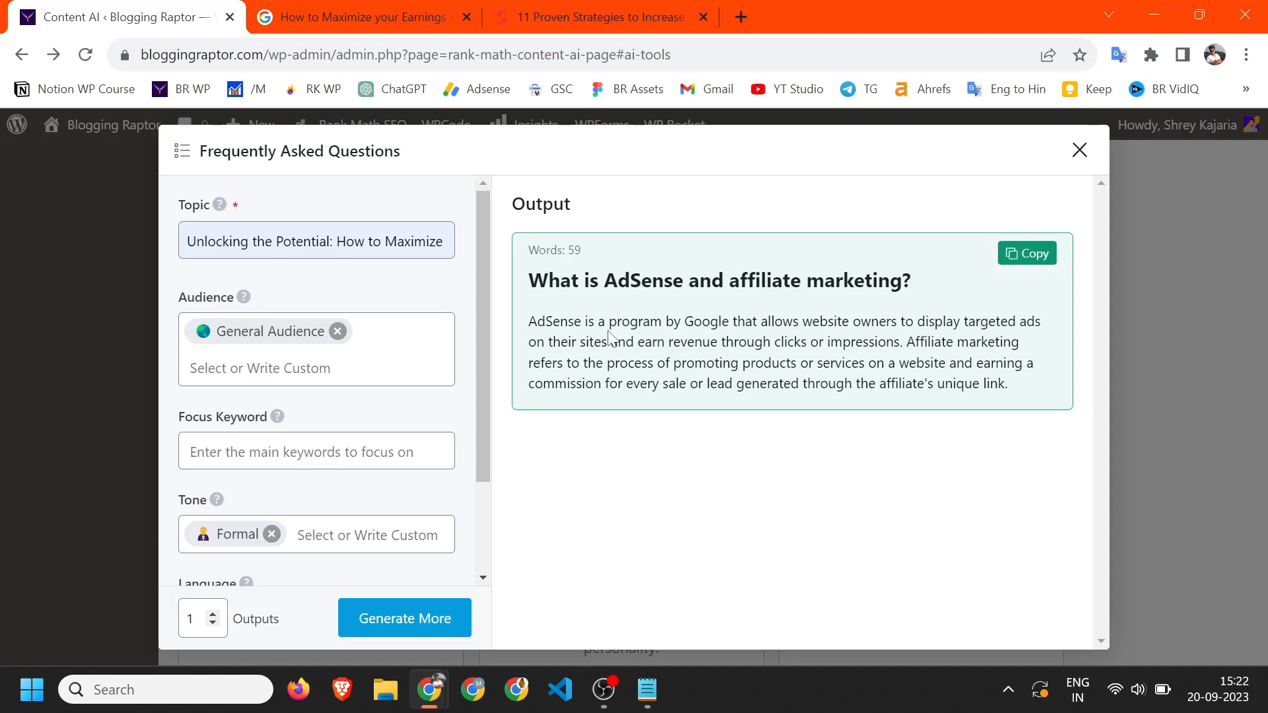
{"action": "key", "text": "Escape"}
Open the Comment Reply tool and copy the whole ShoutMeLoud reader comment containing "Thanks for the deep information about AdSense", from greeting through "Thank You".
{"action": "left_click", "coordinate": [320, 334]}
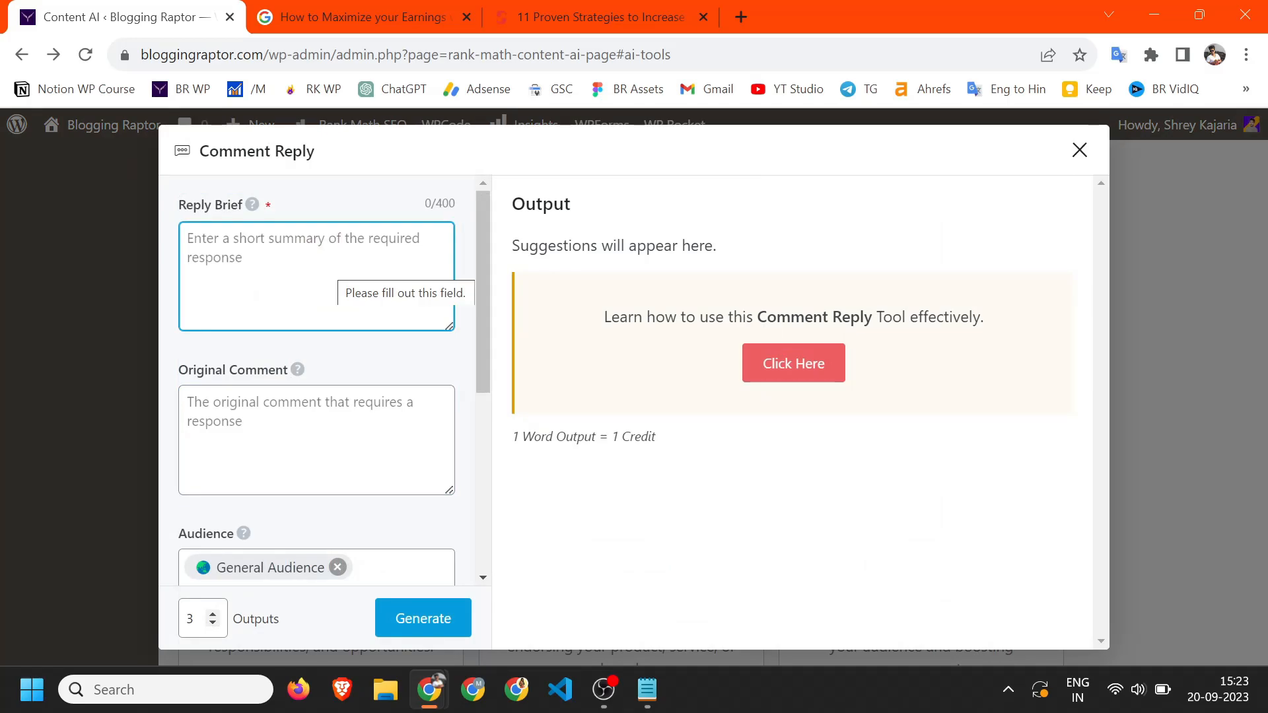
{"action": "left_click", "coordinate": [601, 16]}
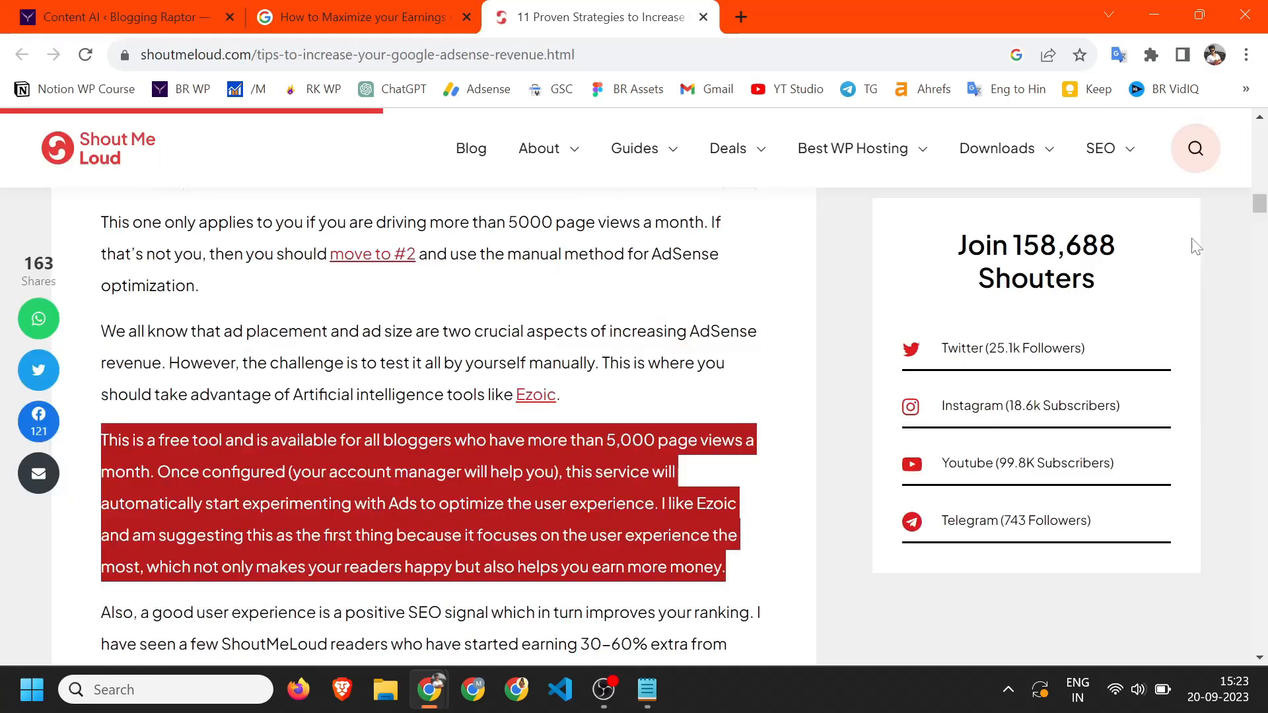
{"action": "scroll", "coordinate": [1186, 257], "scroll_direction": "down", "scroll_amount": 20}
{"action": "scroll", "coordinate": [581, 466], "scroll_direction": "up", "scroll_amount": 15}
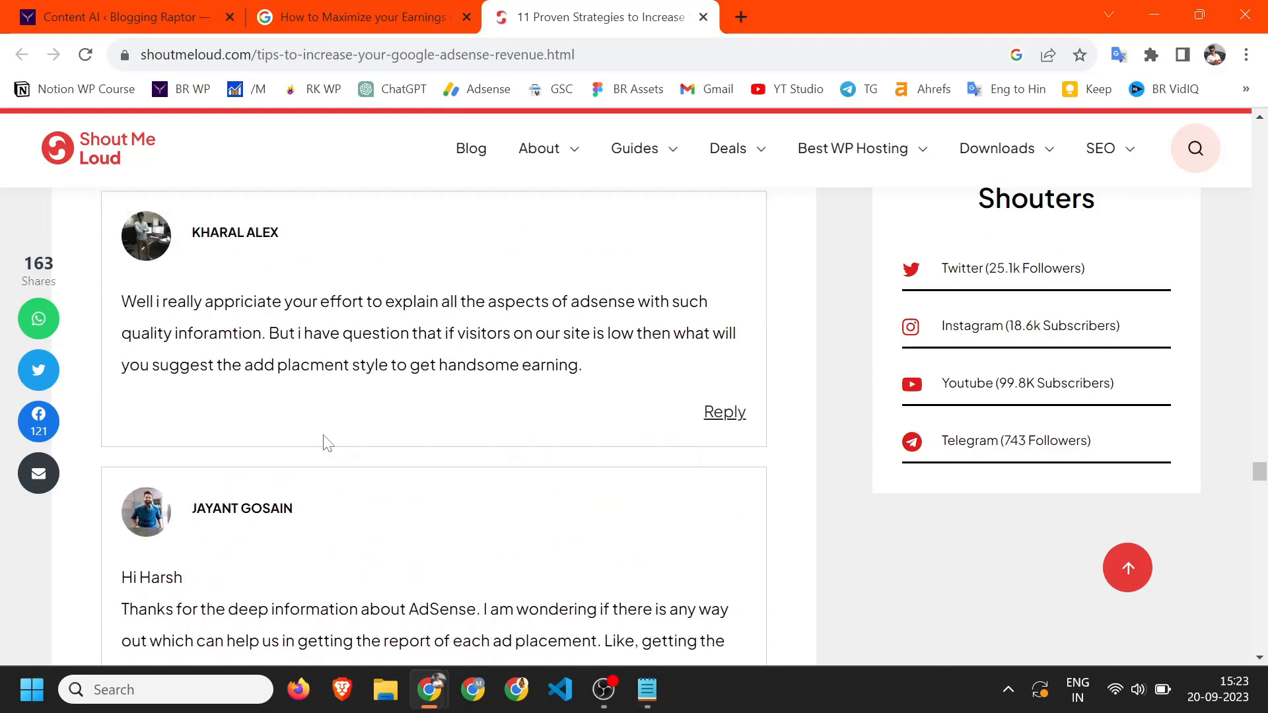
{"action": "scroll", "coordinate": [324, 443], "scroll_direction": "down", "scroll_amount": 3}
{"action": "left_click_drag", "start_coordinate": [120, 325], "coordinate": [249, 516]}
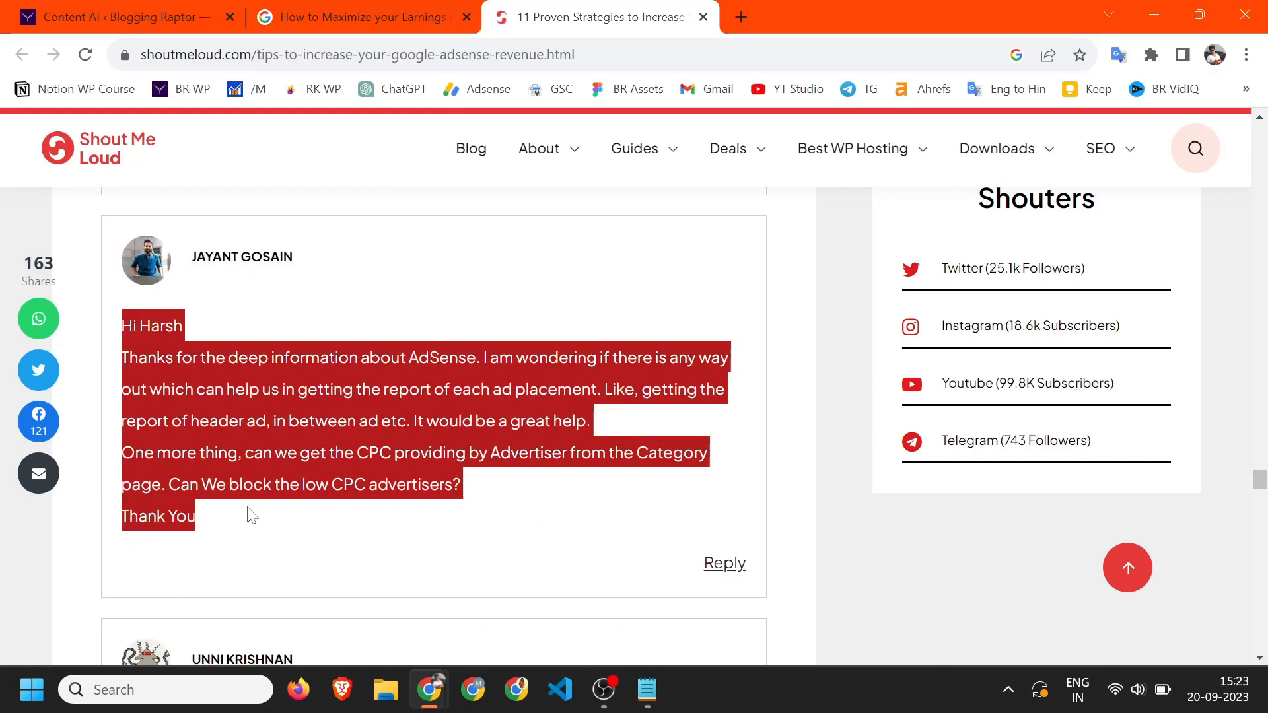
{"action": "right_click", "coordinate": [283, 429]}
{"action": "left_click", "coordinate": [368, 167]}
Return to the Comment Reply tool, paste the copied reader comment as the original comment and review the remaining fields.
{"action": "left_click", "coordinate": [85, 14]}
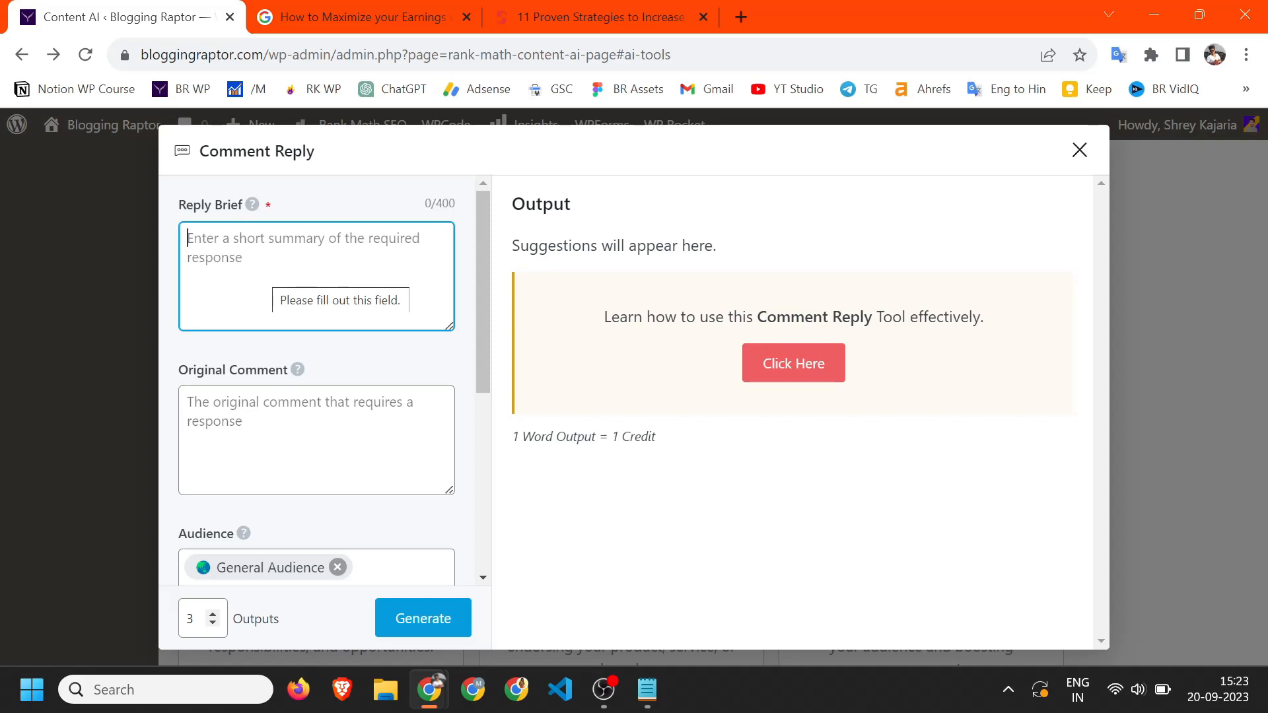
{"action": "left_click", "coordinate": [370, 421]}
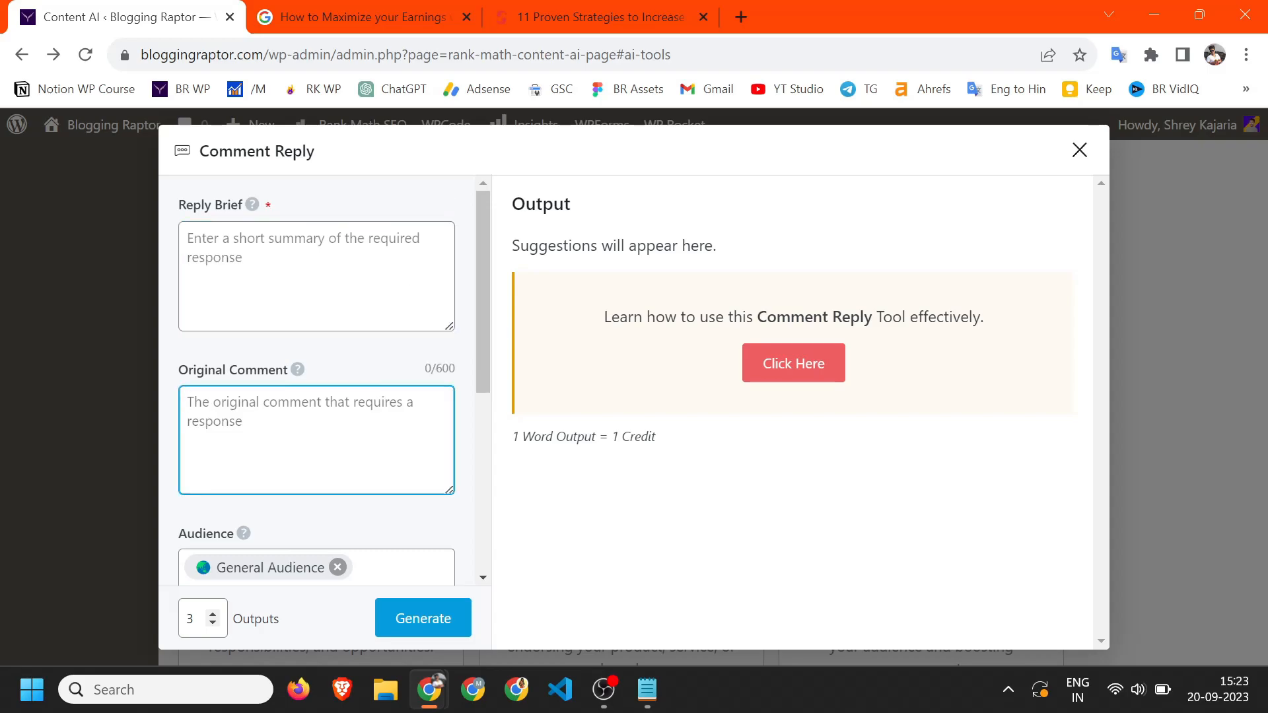
{"action": "key", "text": "ctrl+v"}
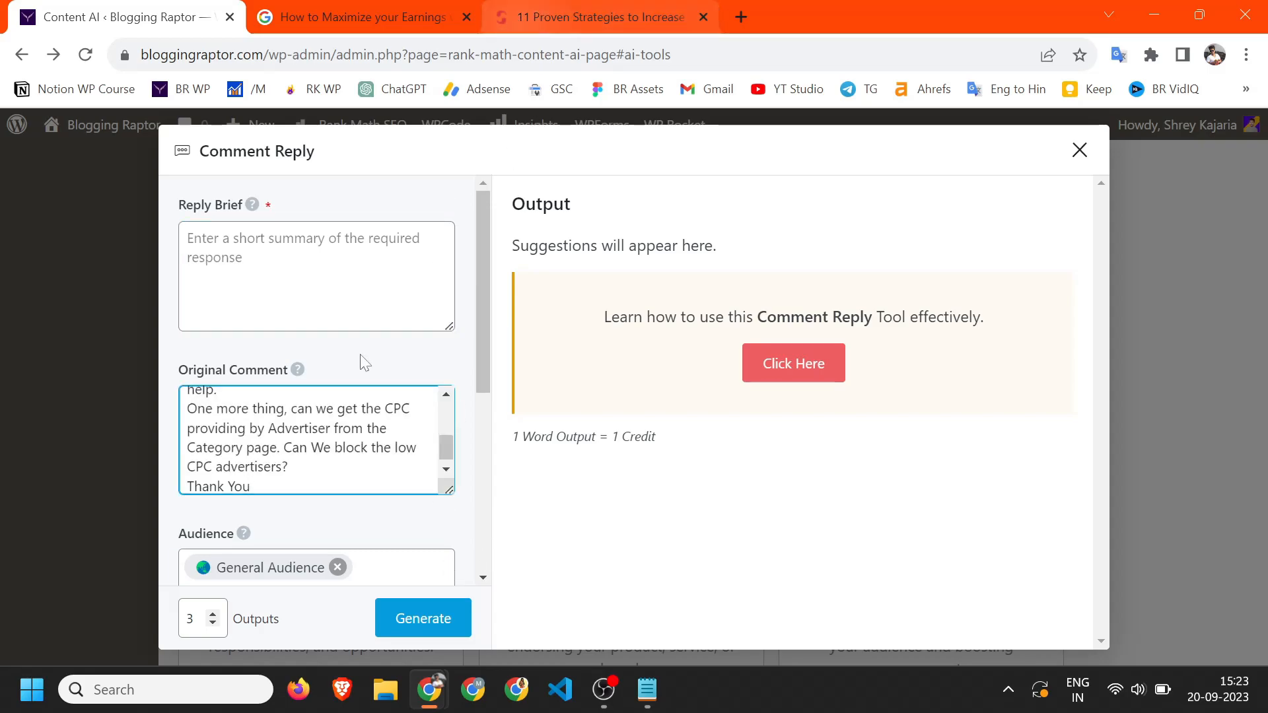
{"action": "scroll", "coordinate": [330, 440], "scroll_direction": "up", "scroll_amount": 3}
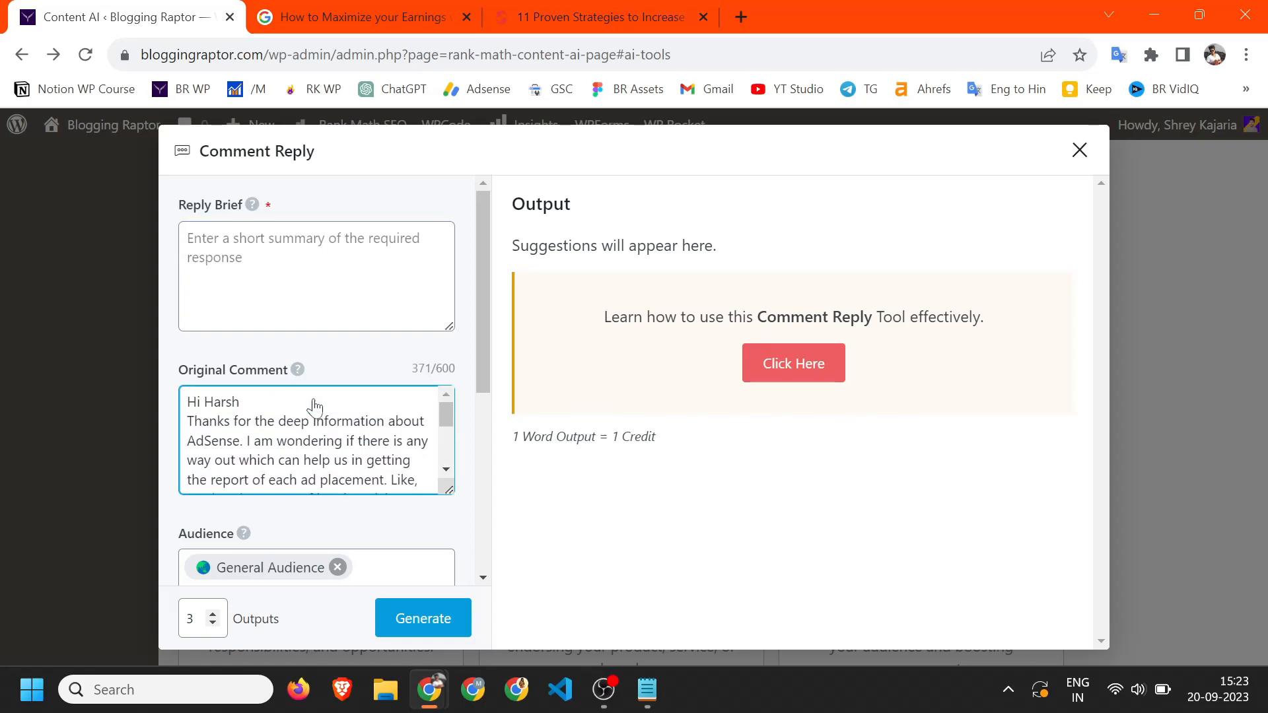
{"action": "scroll", "coordinate": [317, 400], "scroll_direction": "down", "scroll_amount": 5}
{"action": "scroll", "coordinate": [395, 545], "scroll_direction": "down", "scroll_amount": 2}
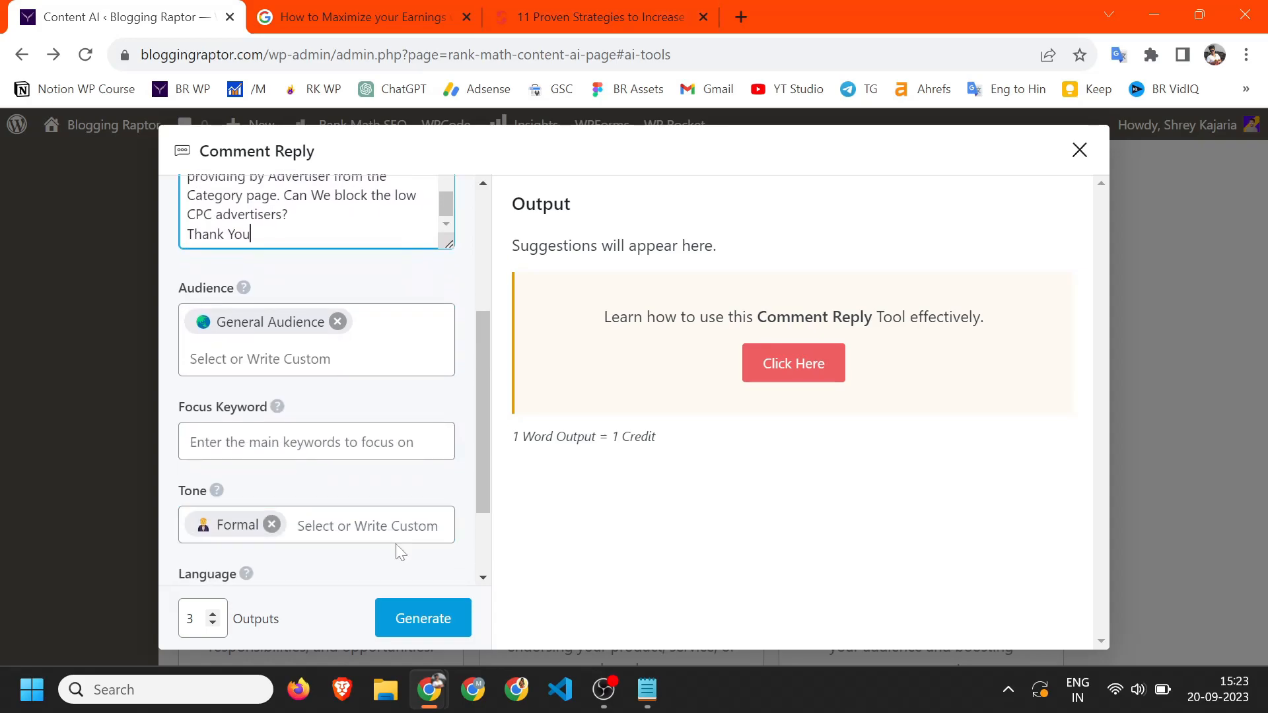
Switch from Comment Reply to the Personal Bio tool, review its fields from personal information to language, and close it.
{"action": "left_click", "coordinate": [1079, 150]}
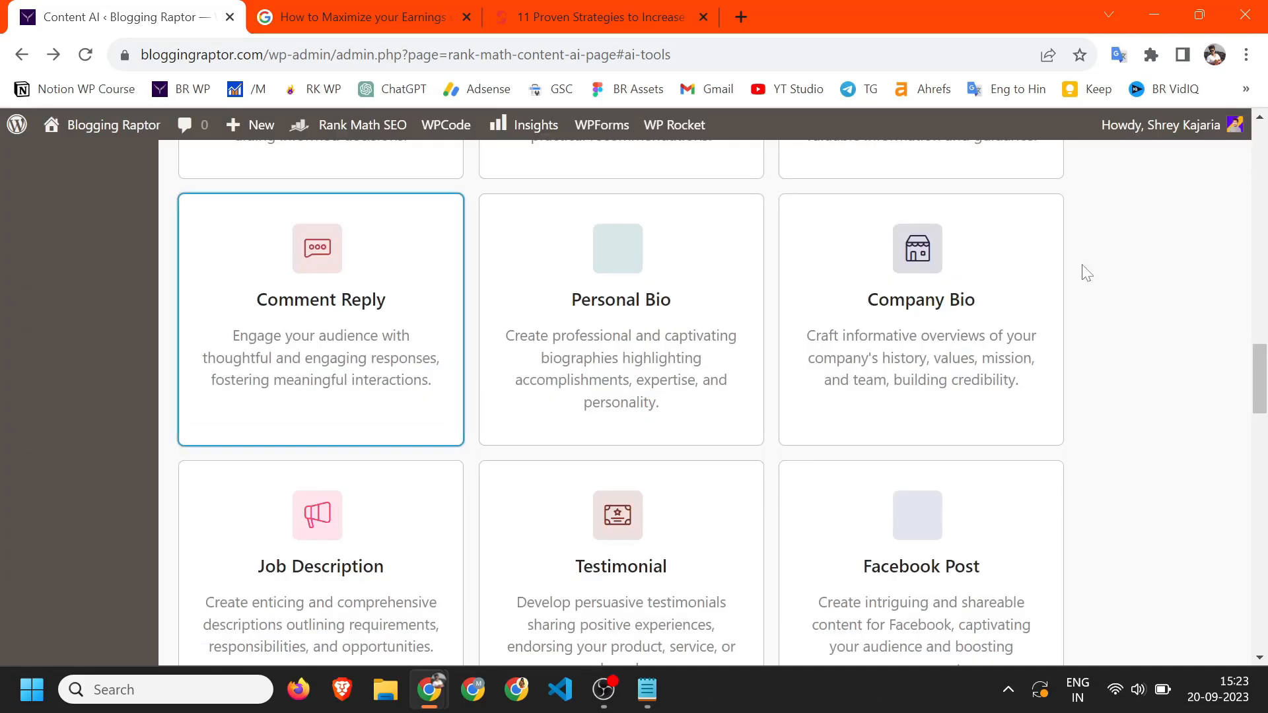
{"action": "left_click", "coordinate": [622, 338]}
{"action": "left_click", "coordinate": [260, 400]}
{"action": "left_click", "coordinate": [243, 505]}
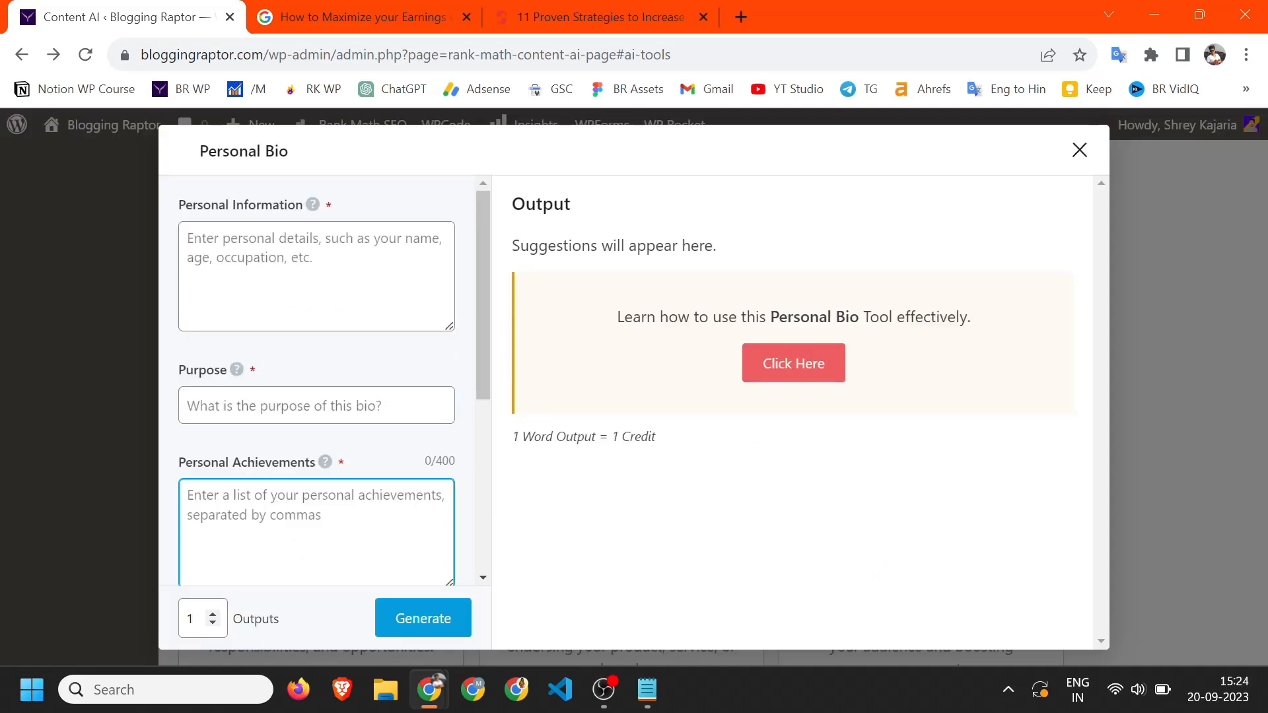
{"action": "scroll", "coordinate": [269, 425], "scroll_direction": "down", "scroll_amount": 5}
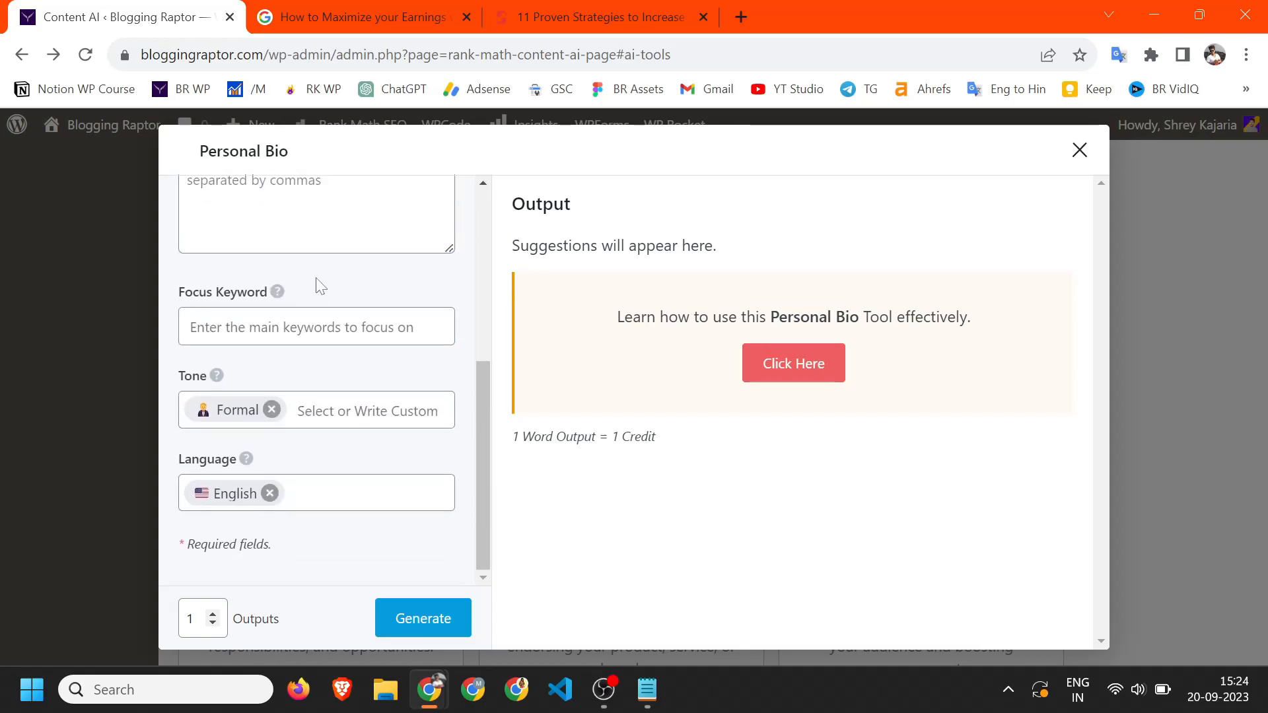
{"action": "scroll", "coordinate": [302, 396], "scroll_direction": "up", "scroll_amount": 5}
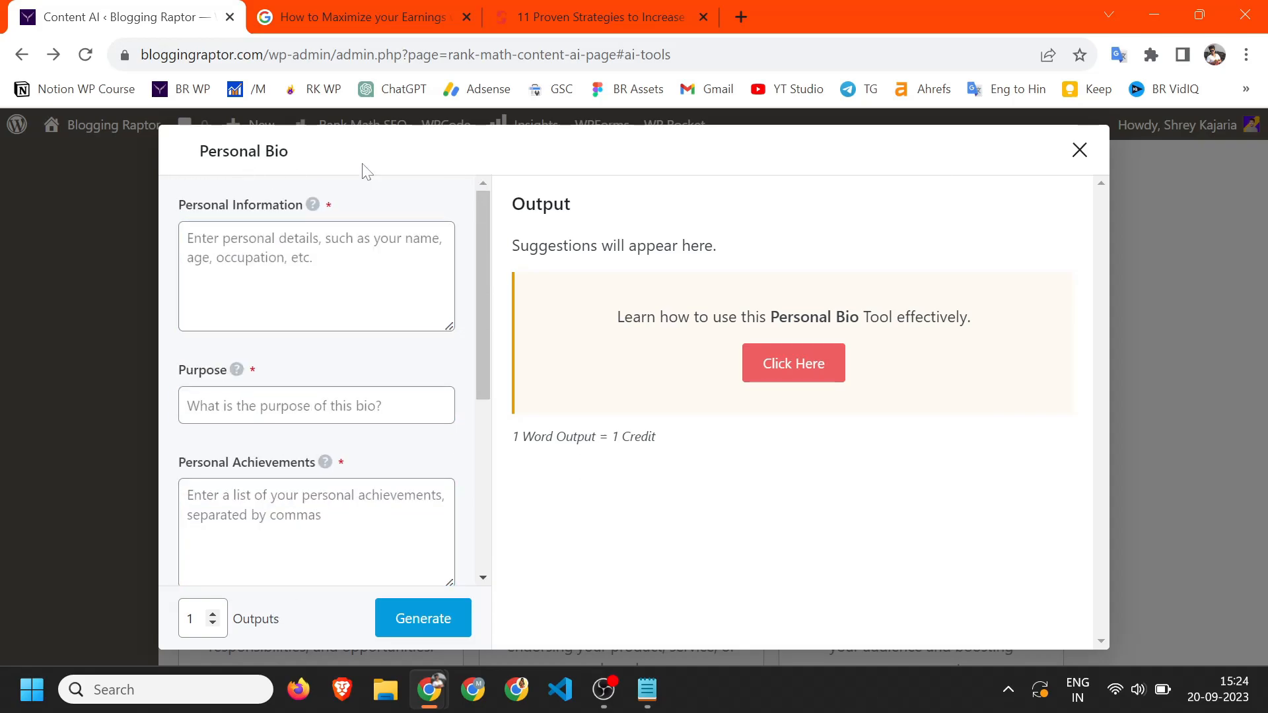
{"action": "left_click", "coordinate": [1079, 151]}
Open the Company Bio tool, review its company name, purpose and company information fields, and close it.
{"action": "left_click", "coordinate": [872, 318]}
{"action": "left_click", "coordinate": [390, 343]}
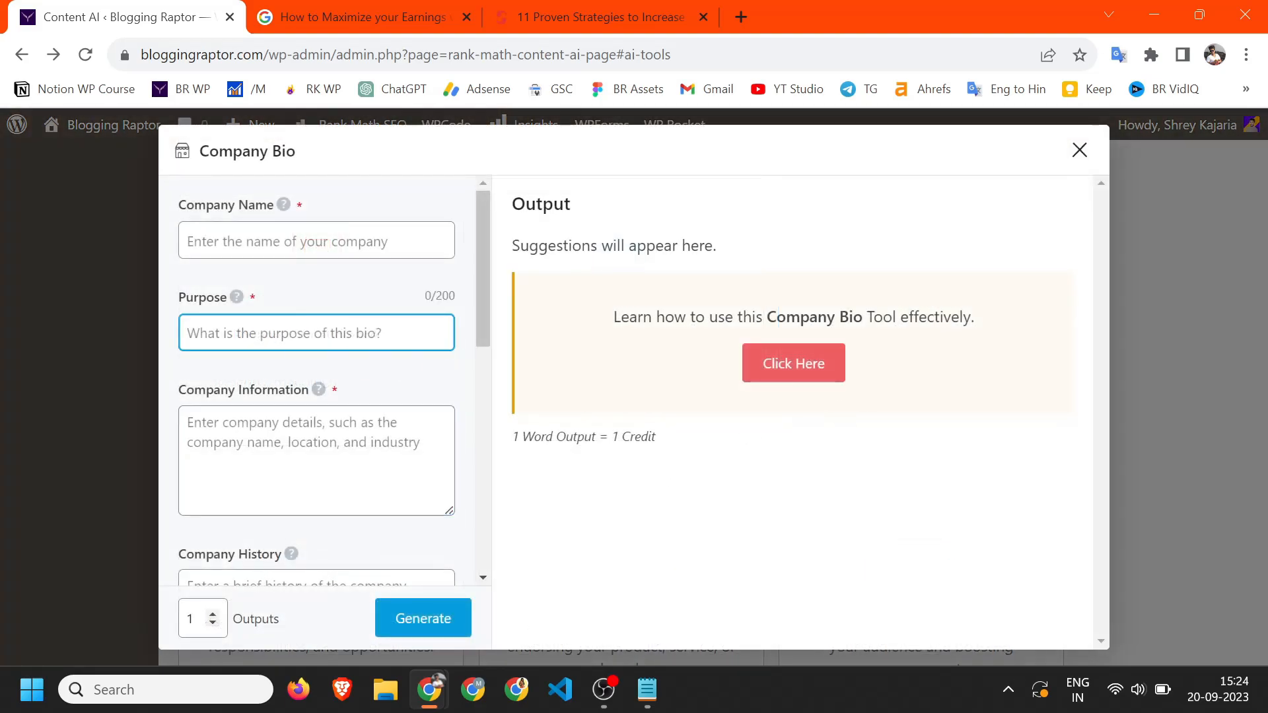
{"action": "left_click", "coordinate": [317, 241]}
{"action": "left_click", "coordinate": [399, 390]}
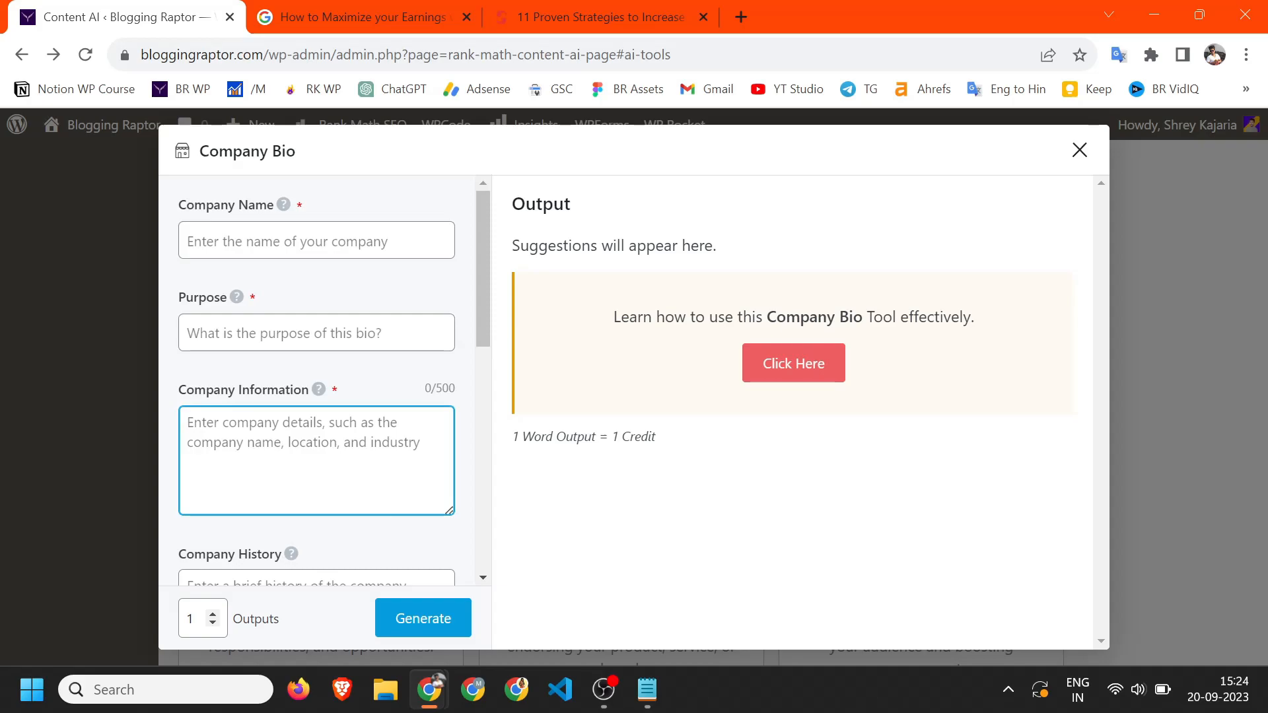
{"action": "left_click", "coordinate": [1079, 150]}
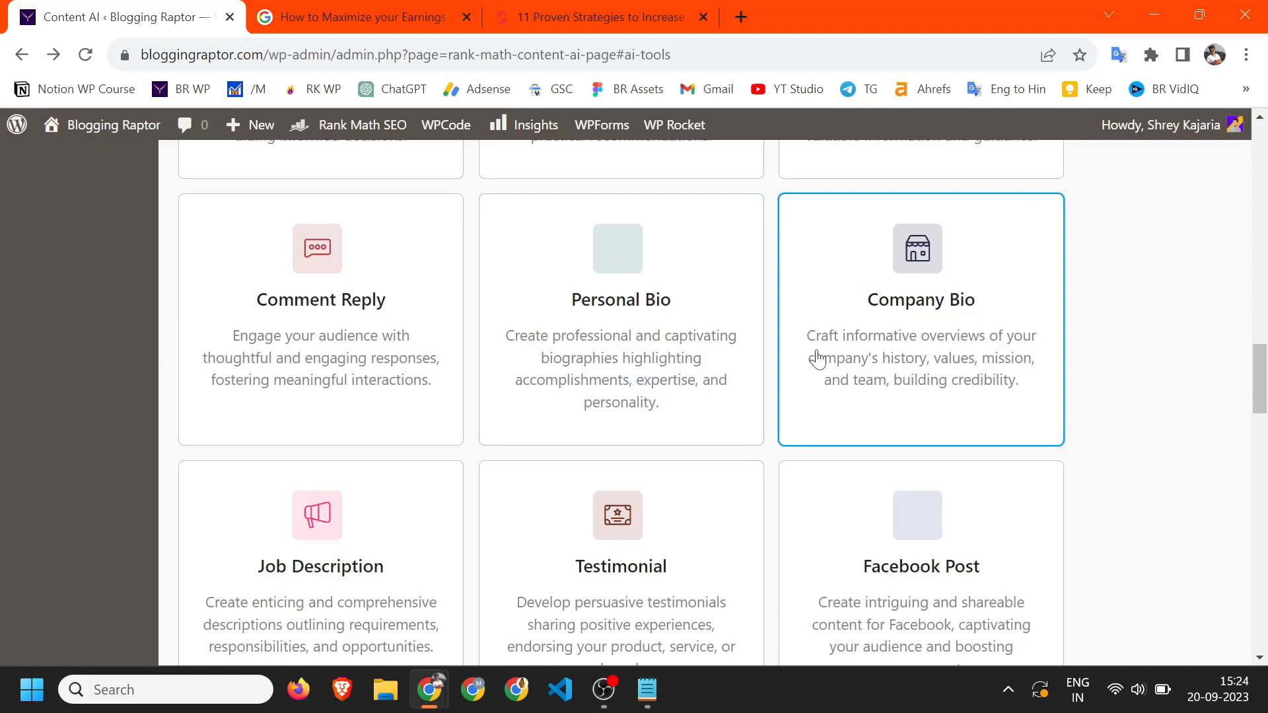
Open the Job Description tool, review its company name, job title, requirements and responsibilities fields, and close it.
{"action": "scroll", "coordinate": [818, 359], "scroll_direction": "down", "scroll_amount": 4}
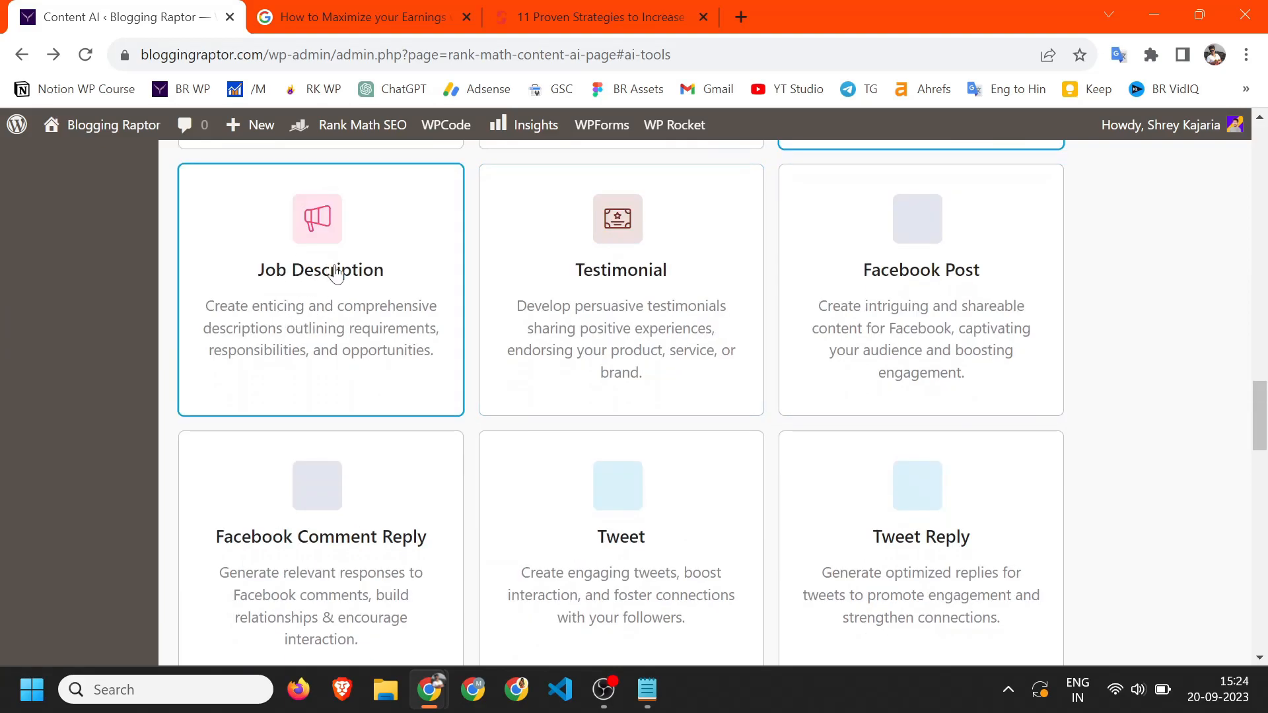
{"action": "left_click", "coordinate": [280, 291]}
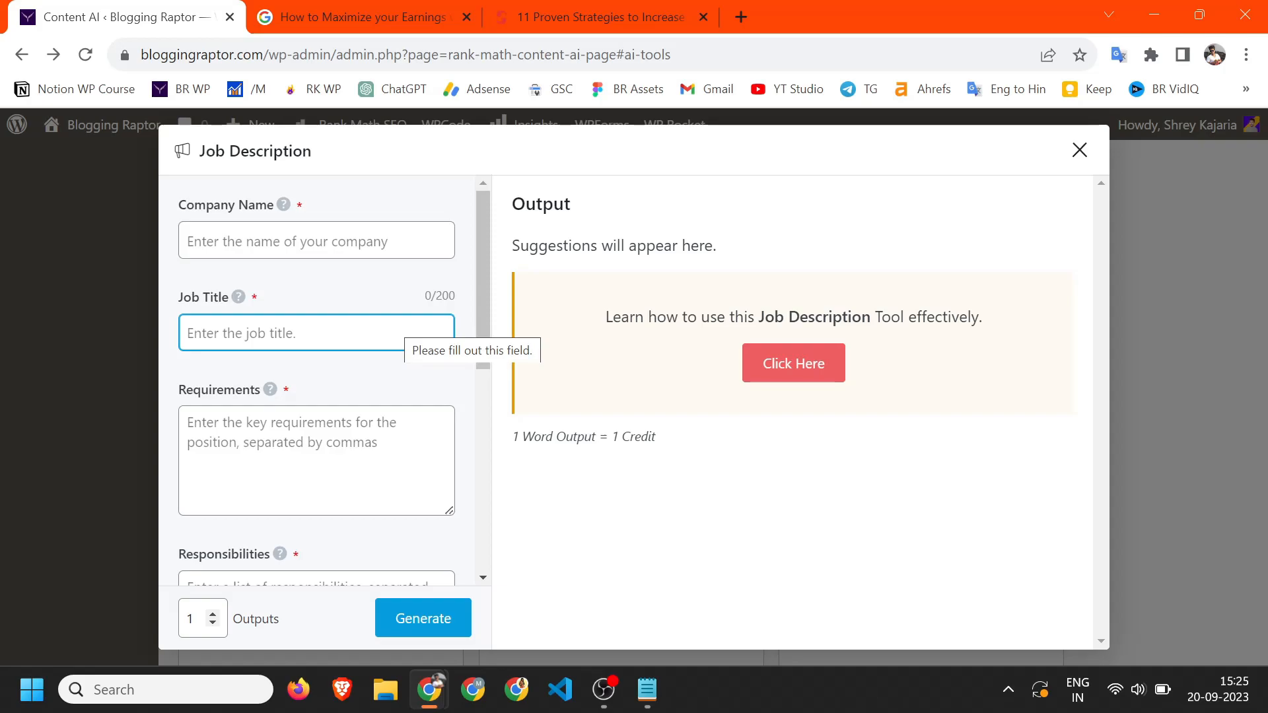
{"action": "left_click", "coordinate": [264, 243]}
{"action": "left_click", "coordinate": [229, 268]}
{"action": "left_click", "coordinate": [232, 243]}
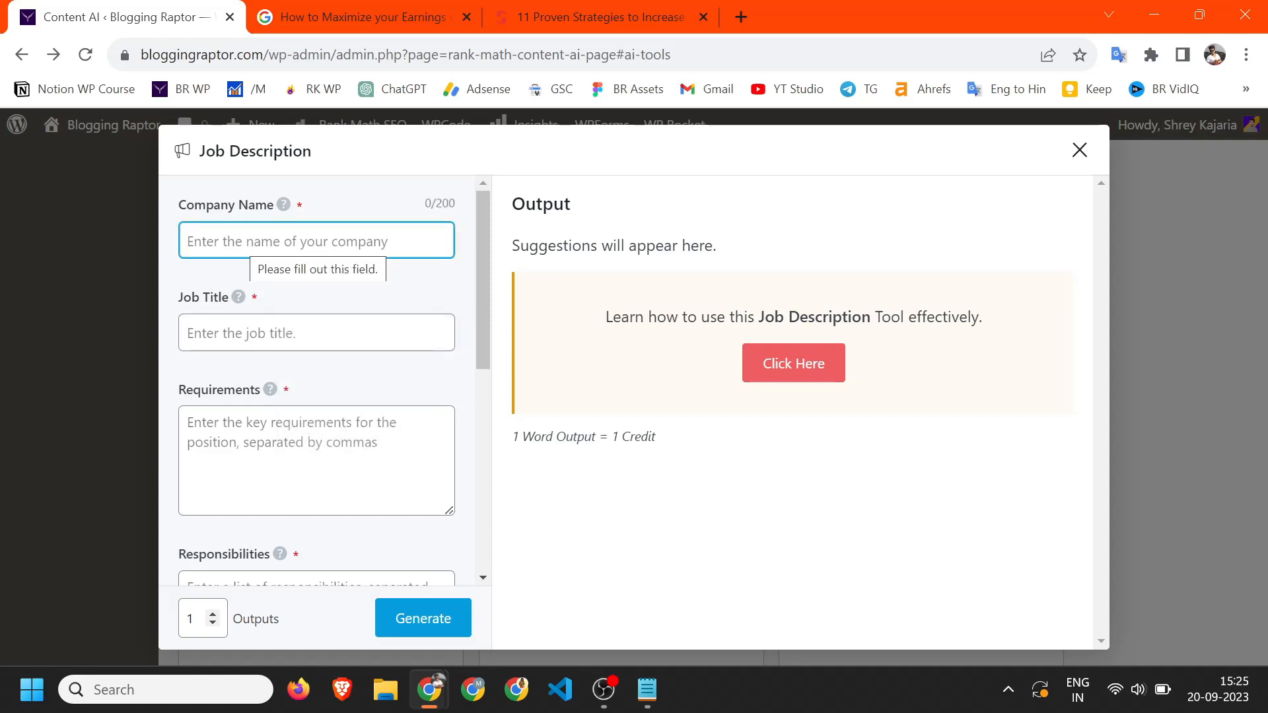
{"action": "left_click", "coordinate": [201, 132]}
{"action": "left_click", "coordinate": [264, 333]}
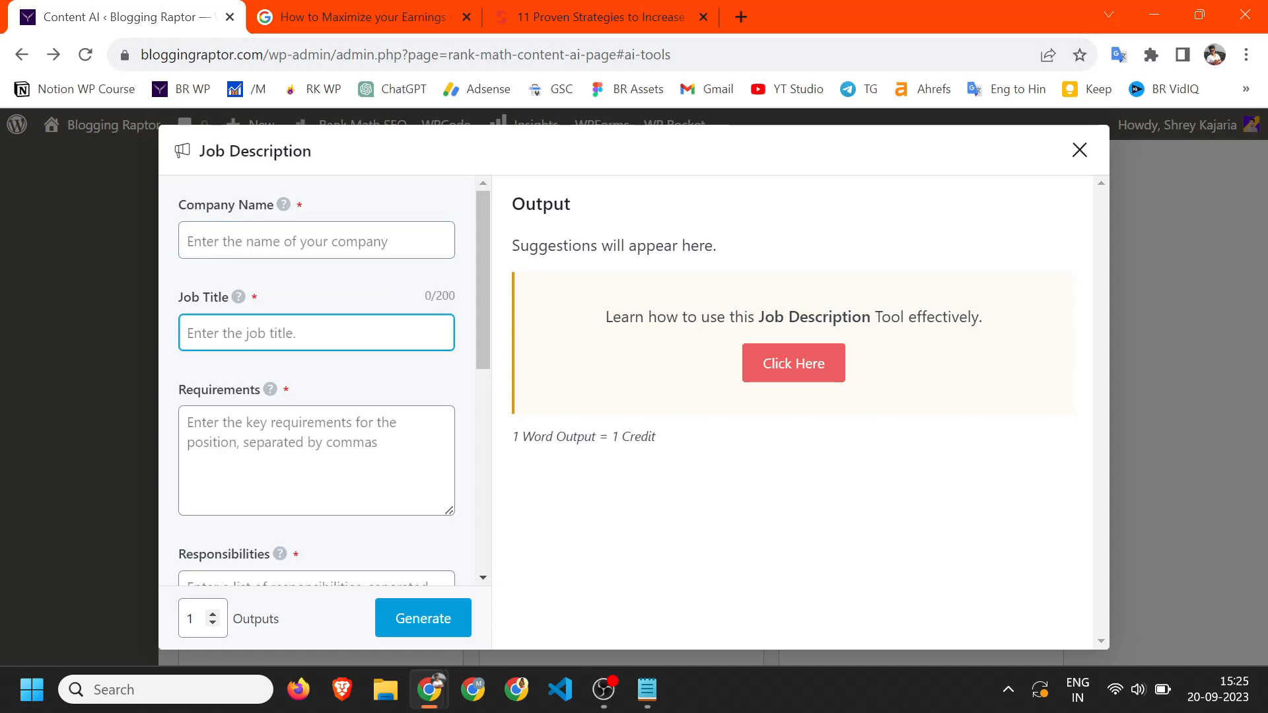
{"action": "left_click", "coordinate": [256, 449]}
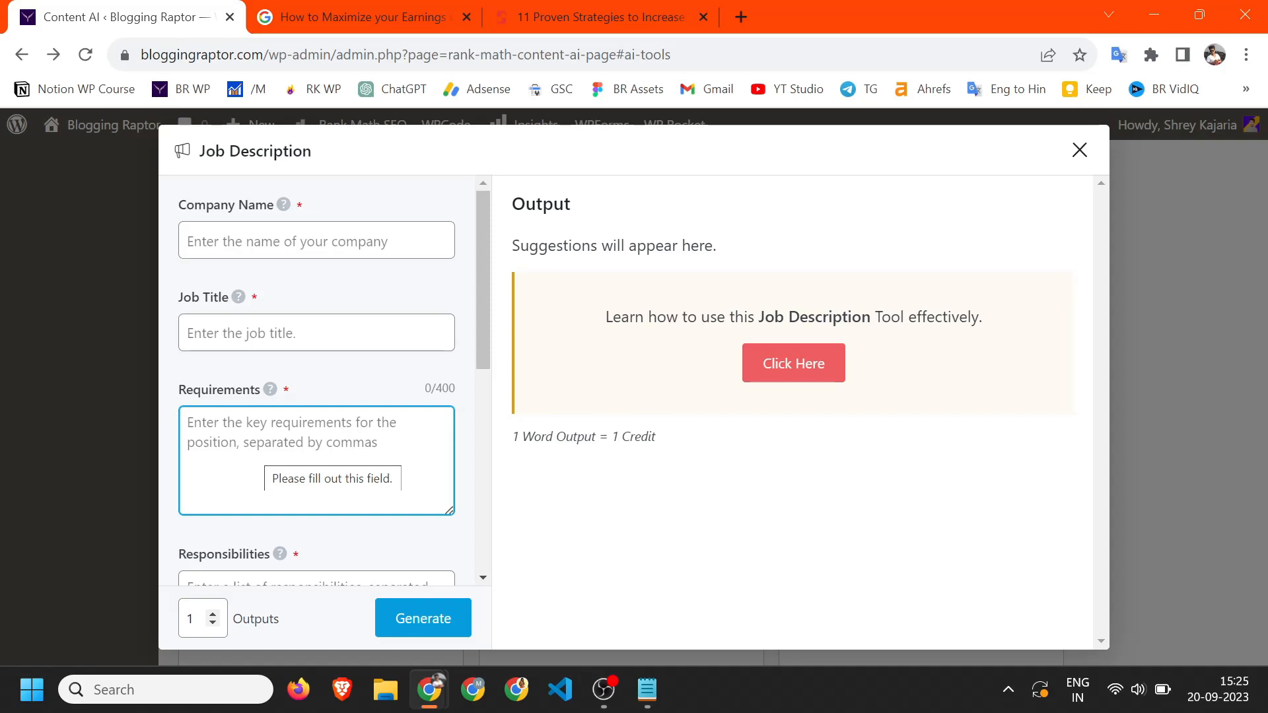
{"action": "key", "text": "Tab"}
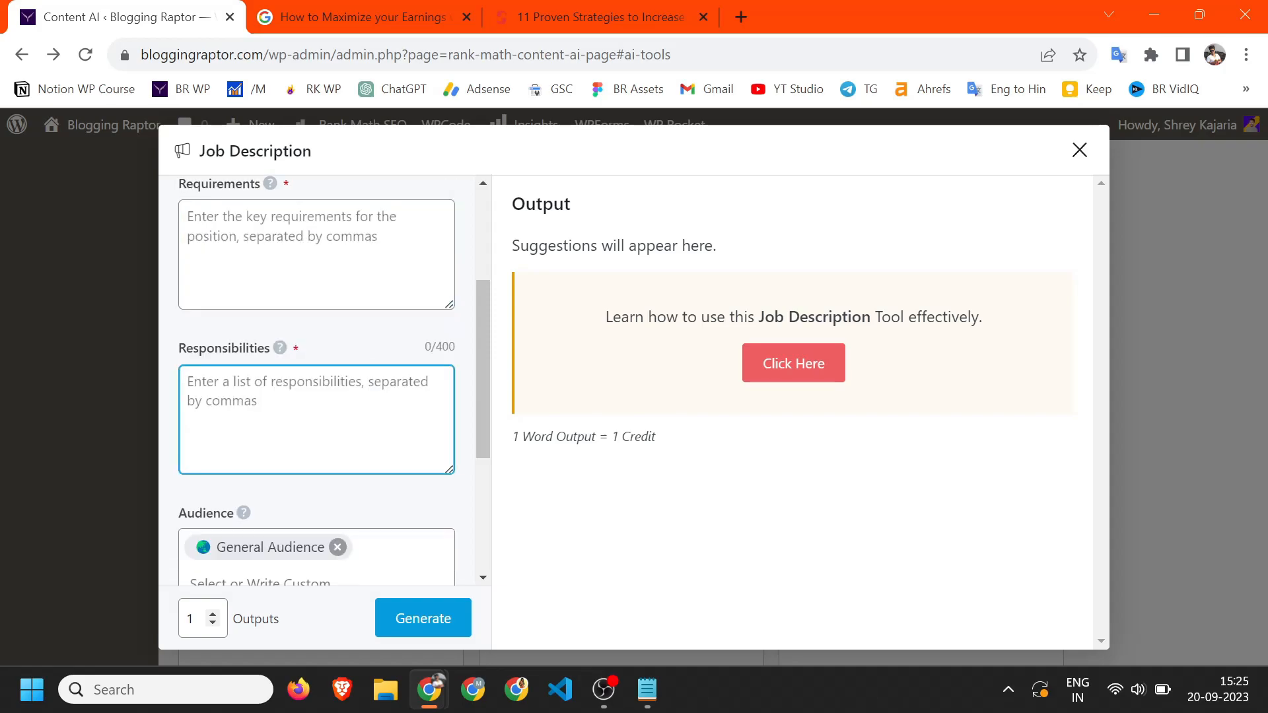
{"action": "scroll", "coordinate": [331, 439], "scroll_direction": "up", "scroll_amount": 3}
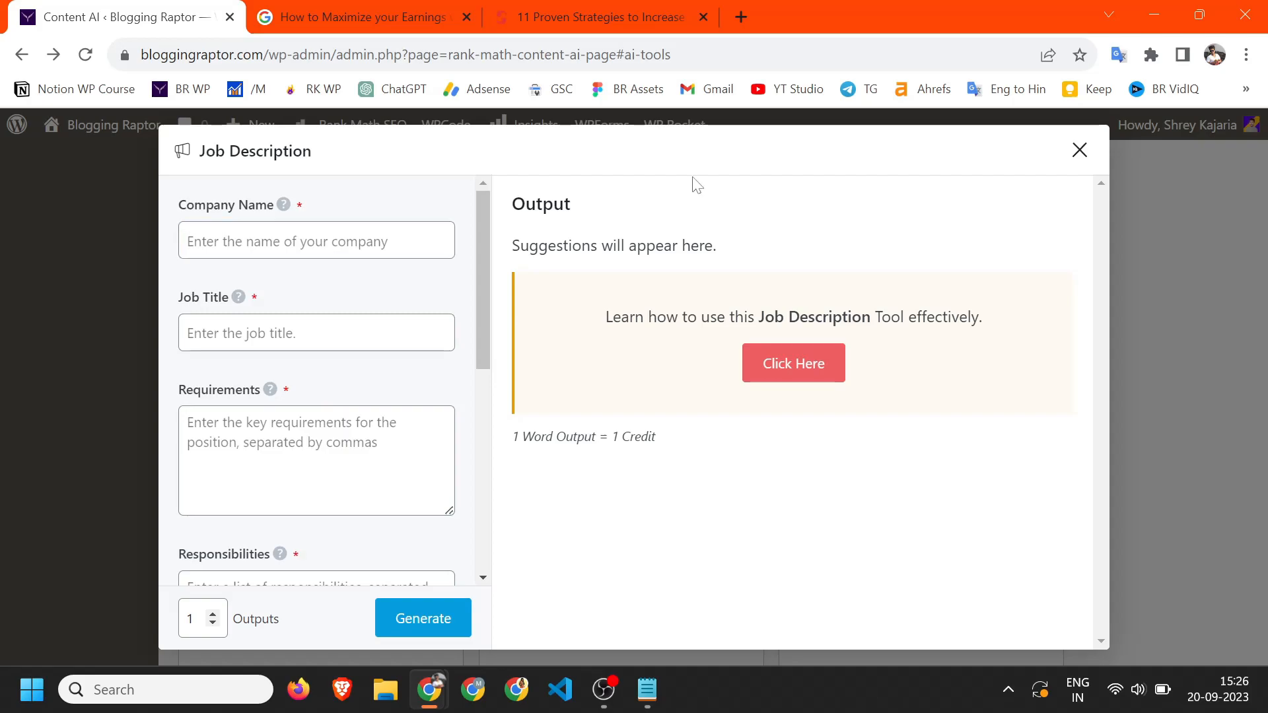
{"action": "left_click", "coordinate": [1080, 151]}
Check the Testimonial tool's prefilled fields, close it and look through the Facebook, Tweet and Instagram tool cards.
{"action": "left_click", "coordinate": [612, 282]}
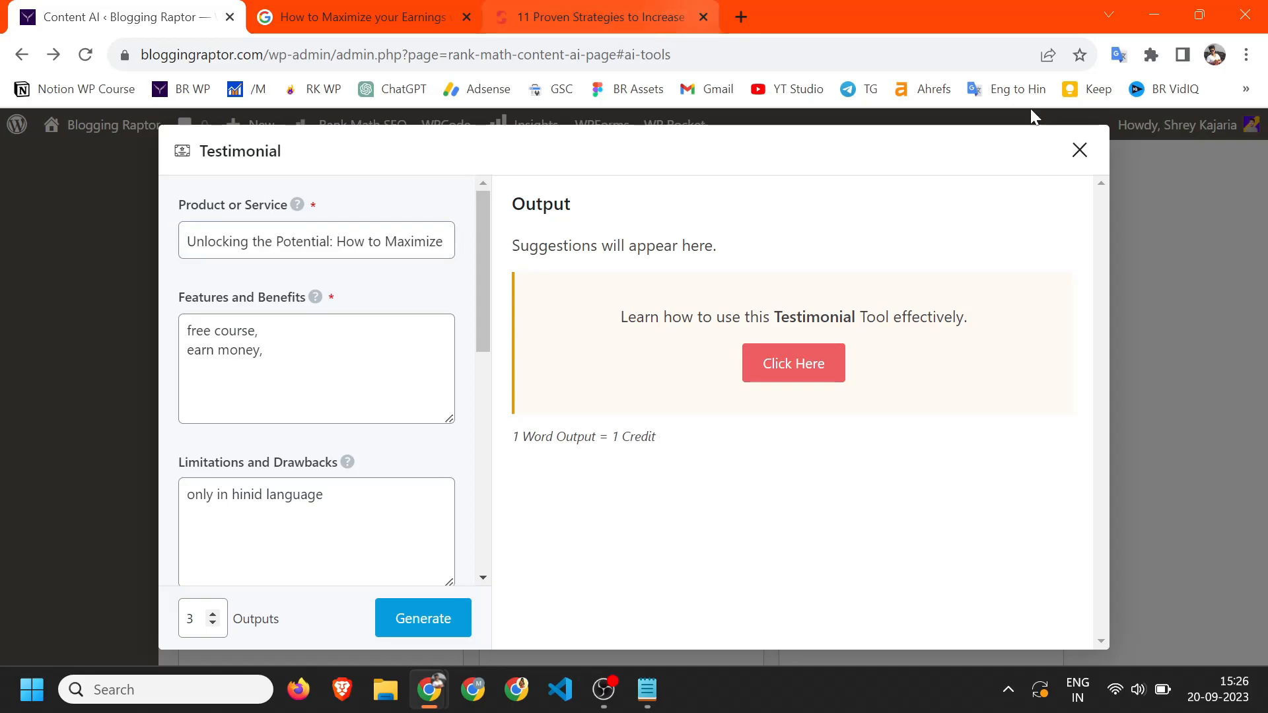
{"action": "left_click", "coordinate": [1079, 150]}
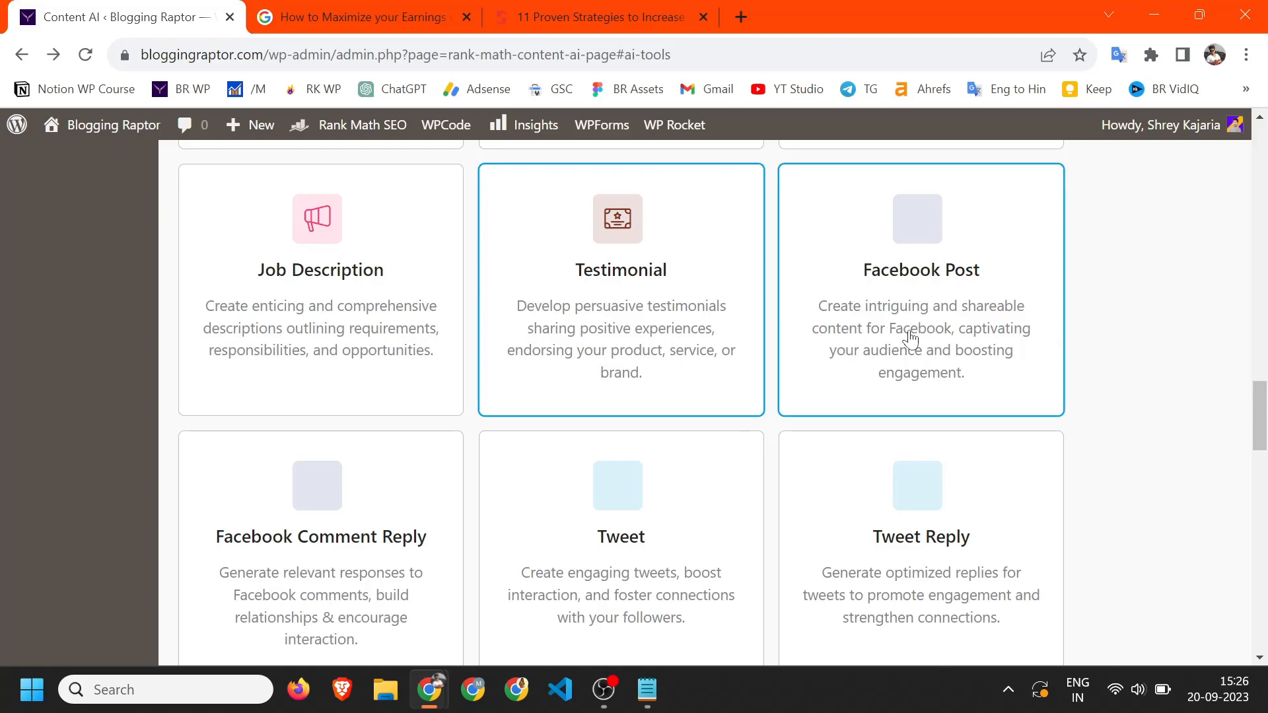
{"action": "scroll", "coordinate": [852, 370], "scroll_direction": "down", "scroll_amount": 4}
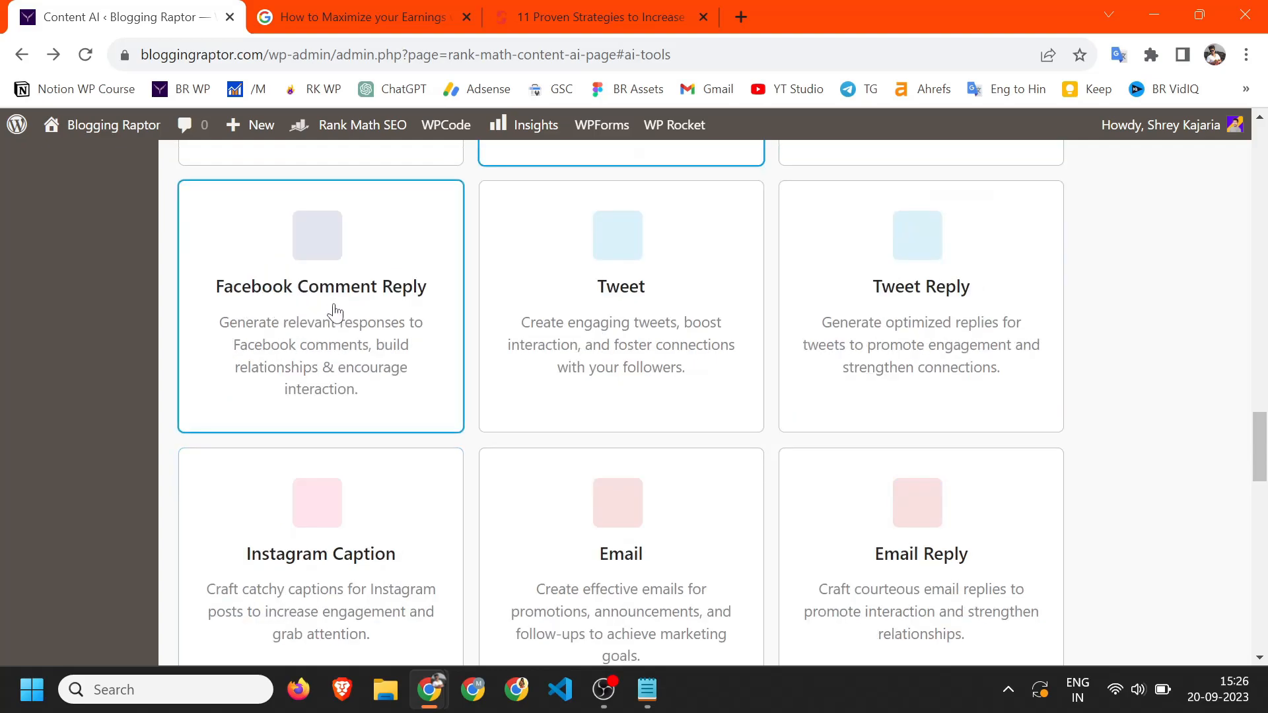
{"action": "scroll", "coordinate": [356, 375], "scroll_direction": "up", "scroll_amount": 4}
{"action": "scroll", "coordinate": [355, 375], "scroll_direction": "up", "scroll_amount": 3}
{"action": "scroll", "coordinate": [368, 269], "scroll_direction": "down", "scroll_amount": 6}
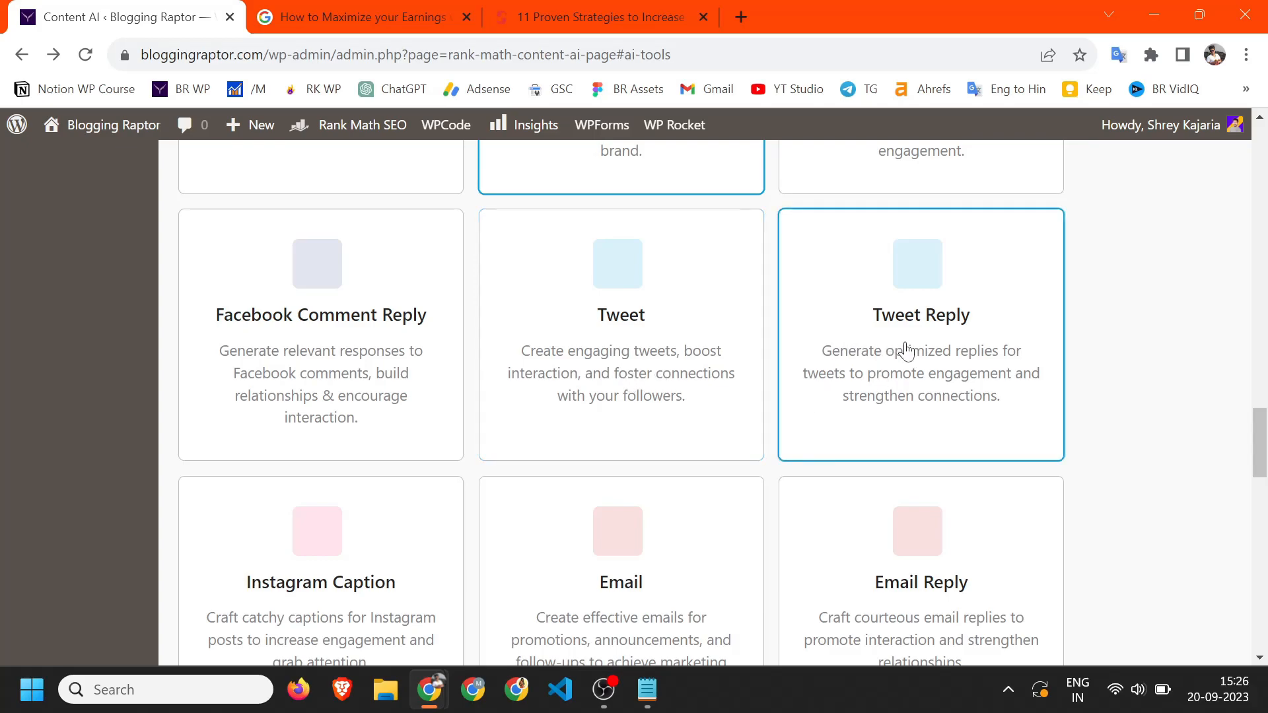
{"action": "scroll", "coordinate": [307, 486], "scroll_direction": "down", "scroll_amount": 4}
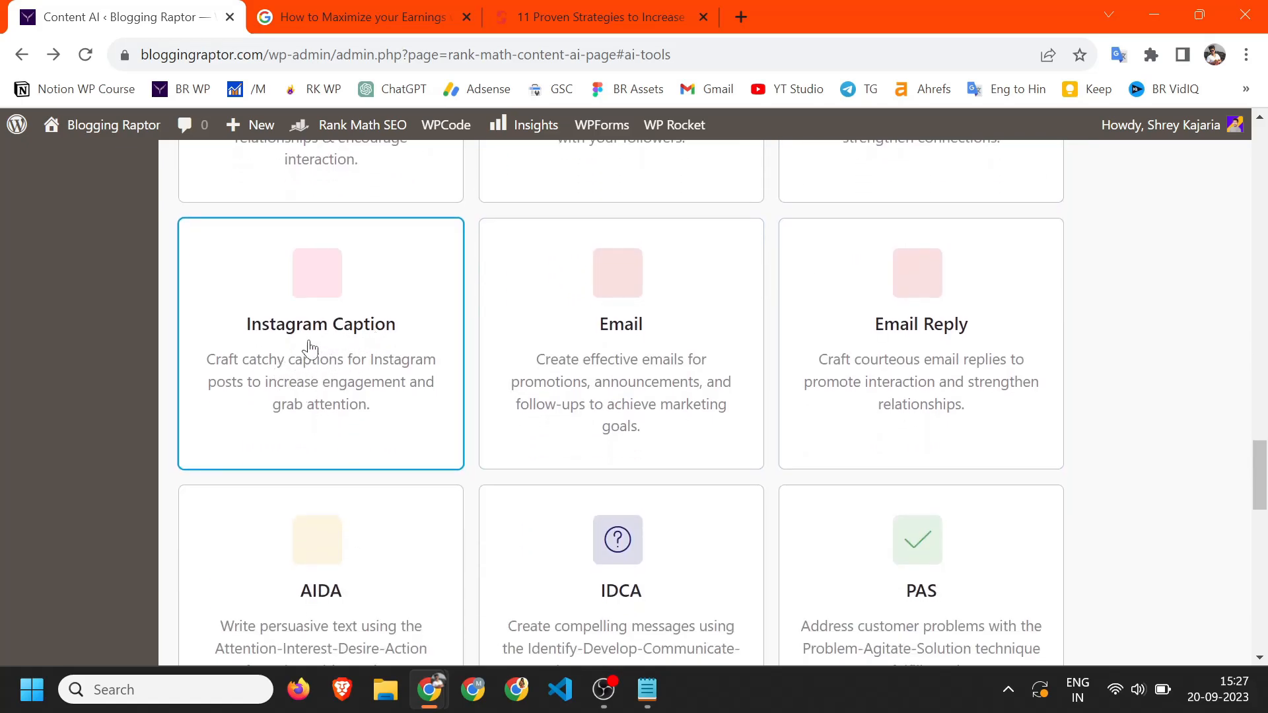
Open the Email tool, review its fields from email brief and call to action to length and language, and close it.
{"action": "left_click", "coordinate": [615, 373]}
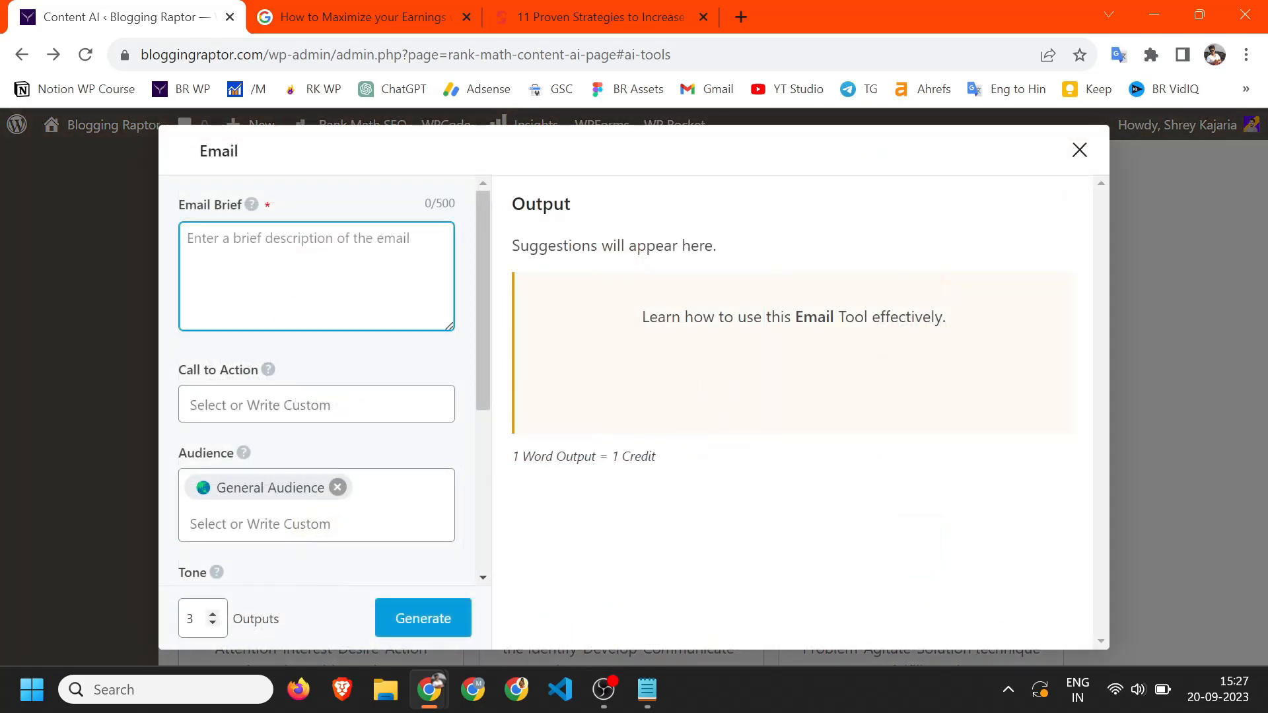
{"action": "left_click", "coordinate": [316, 403]}
{"action": "scroll", "coordinate": [317, 436], "scroll_direction": "down", "scroll_amount": 5}
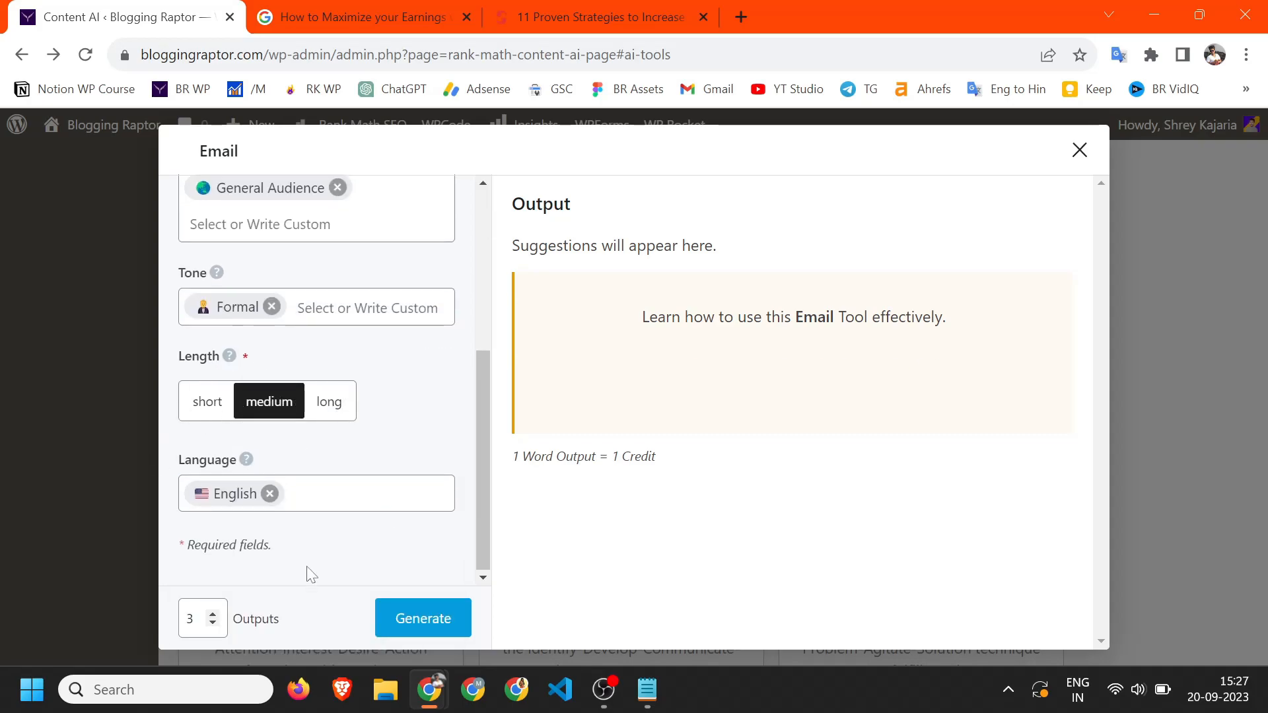
{"action": "scroll", "coordinate": [311, 570], "scroll_direction": "up", "scroll_amount": 5}
{"action": "left_click", "coordinate": [1080, 152]}
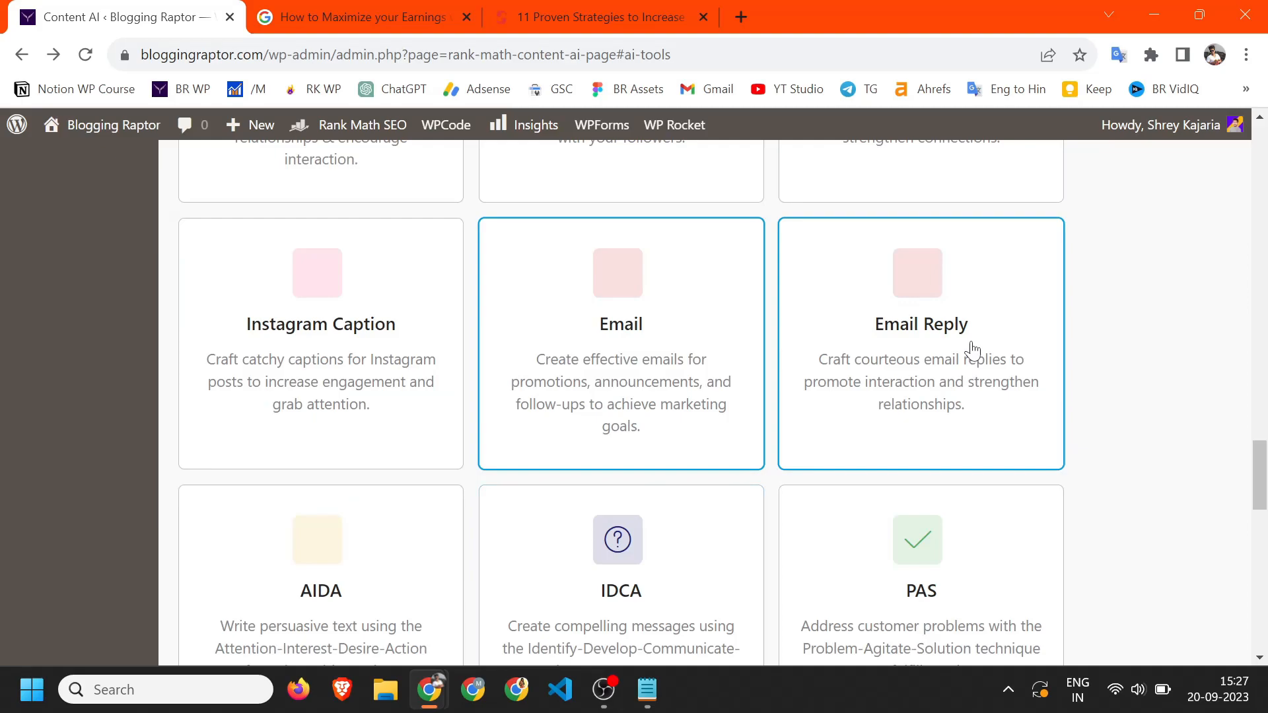
Open the AIDA copywriting tool and examine its title, product name and product description fields.
{"action": "scroll", "coordinate": [971, 351], "scroll_direction": "down", "scroll_amount": 3}
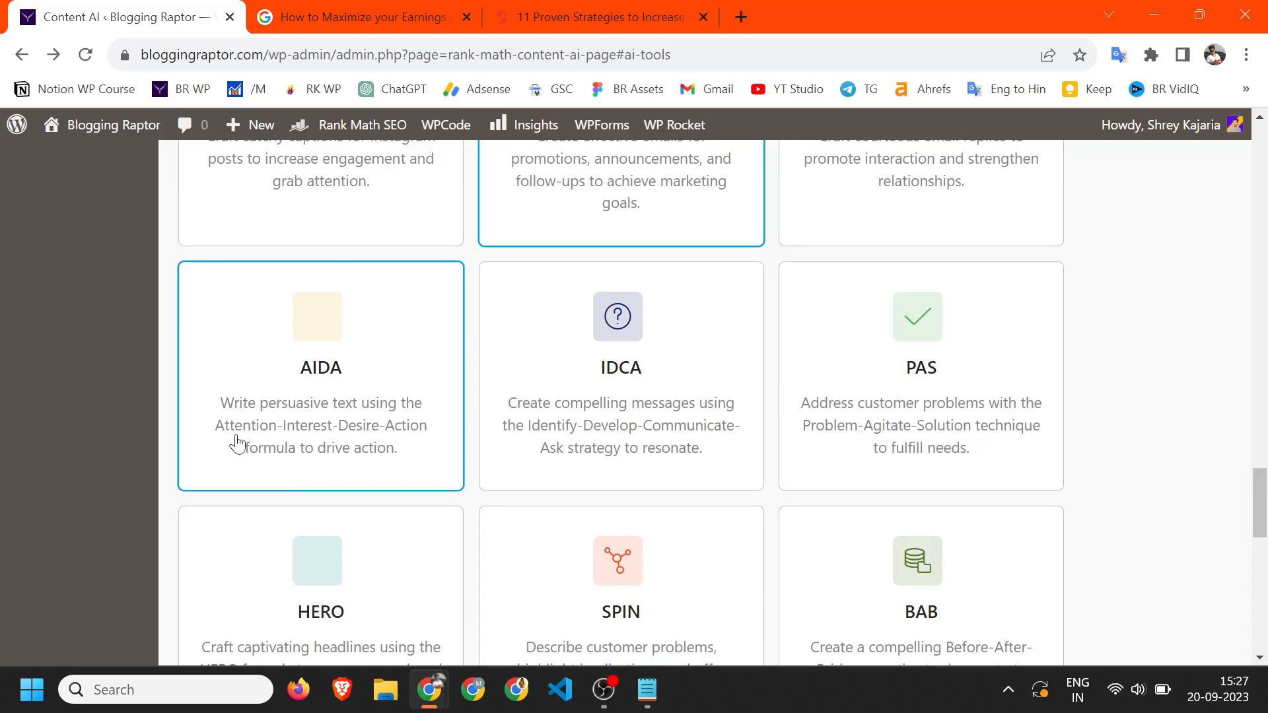
{"action": "left_click", "coordinate": [337, 413]}
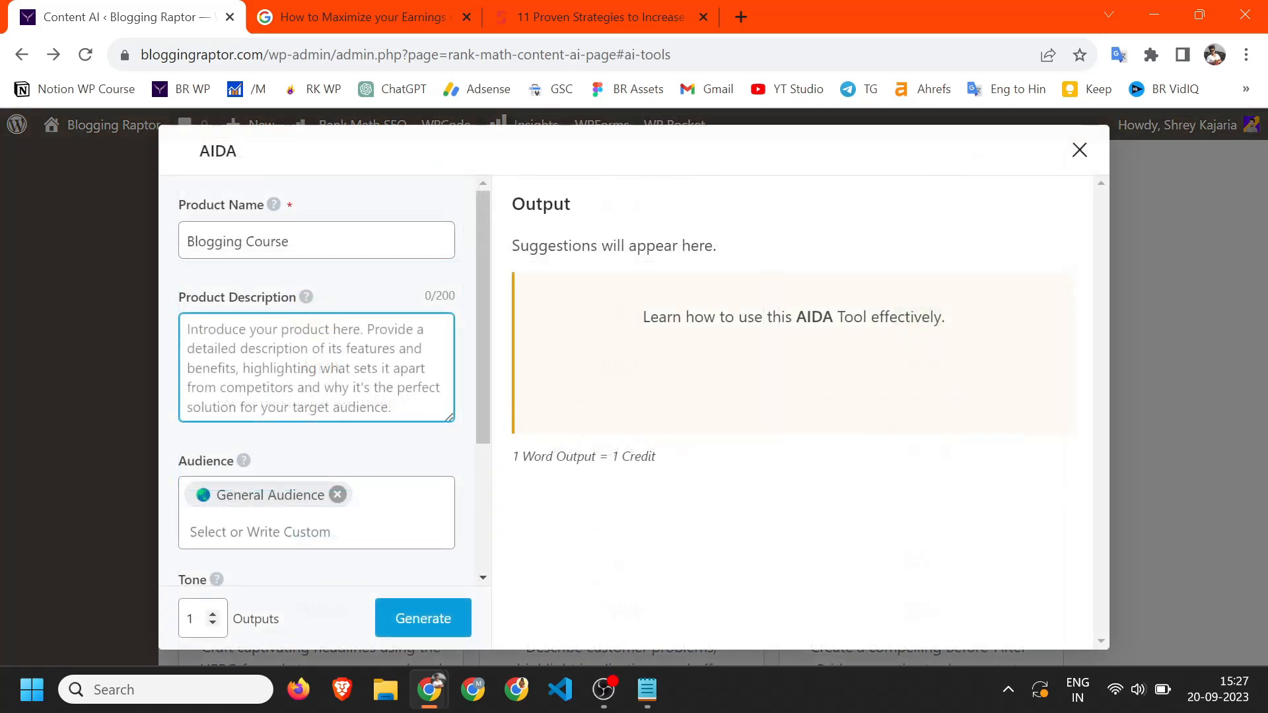
{"action": "left_click", "coordinate": [303, 243]}
{"action": "left_click", "coordinate": [310, 363]}
{"action": "left_click", "coordinate": [254, 242]}
{"action": "left_click", "coordinate": [217, 152]}
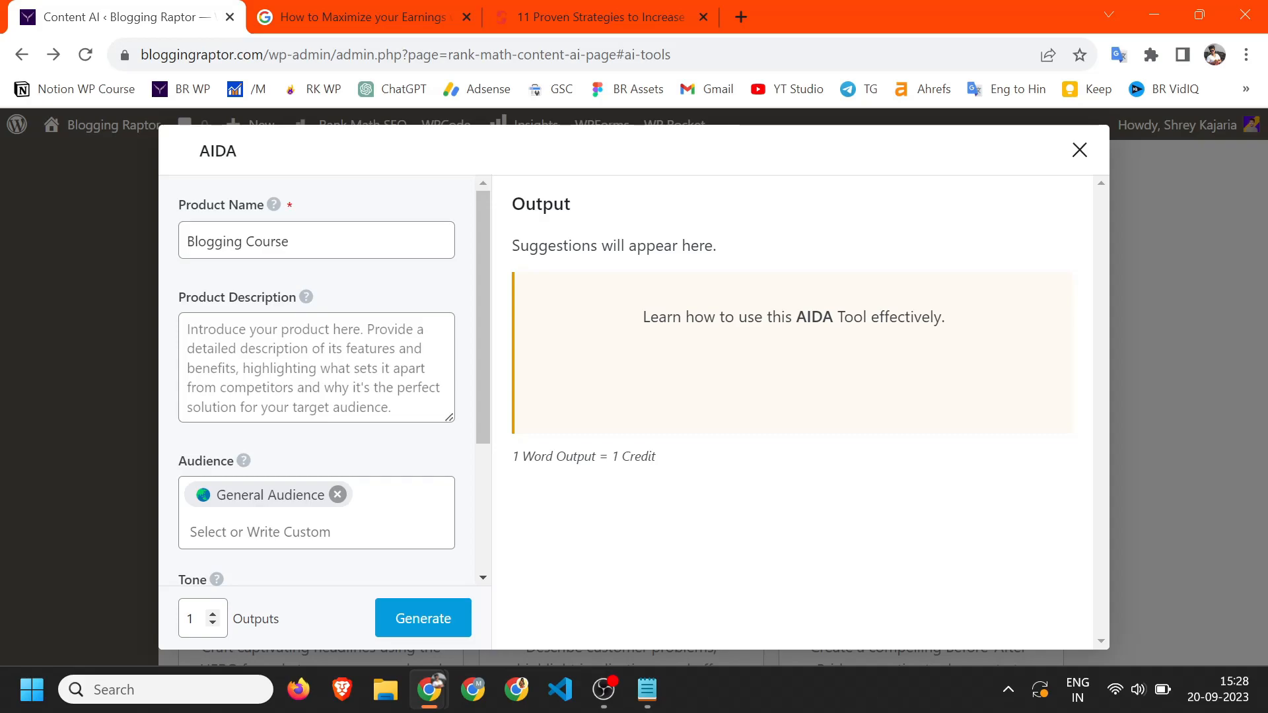
{"action": "left_click", "coordinate": [328, 360]}
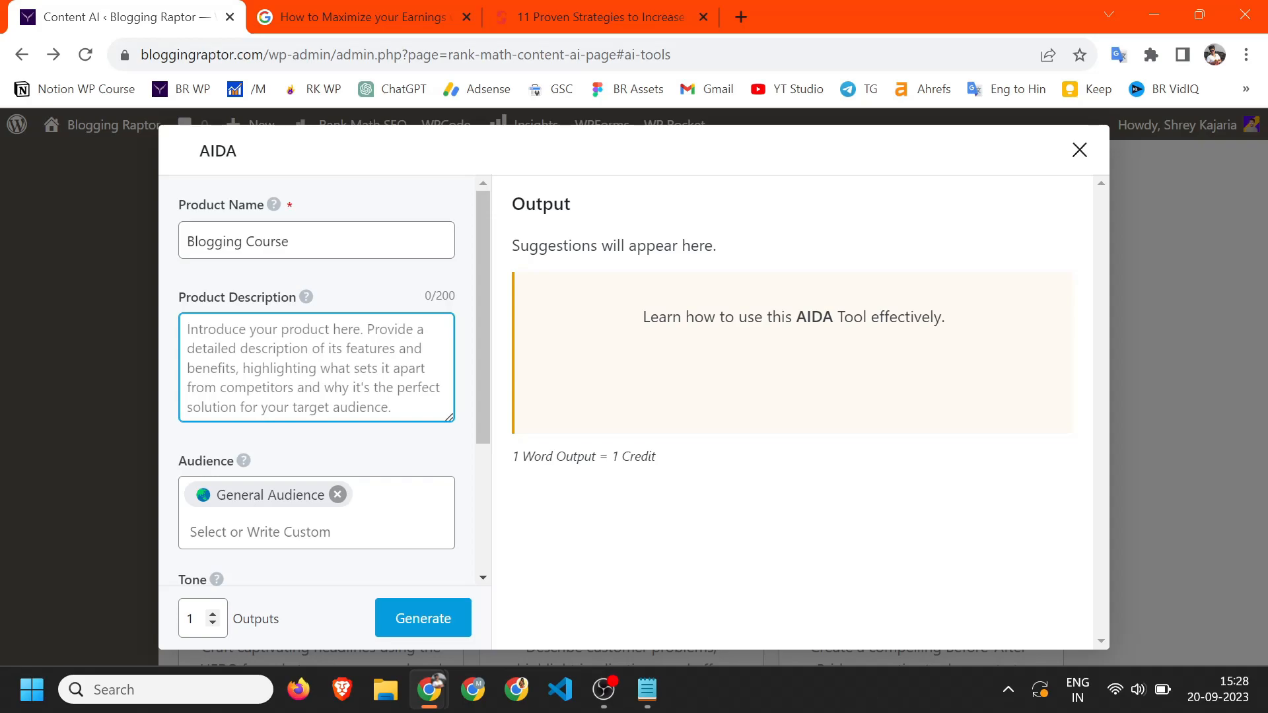
{"action": "left_click", "coordinate": [322, 376]}
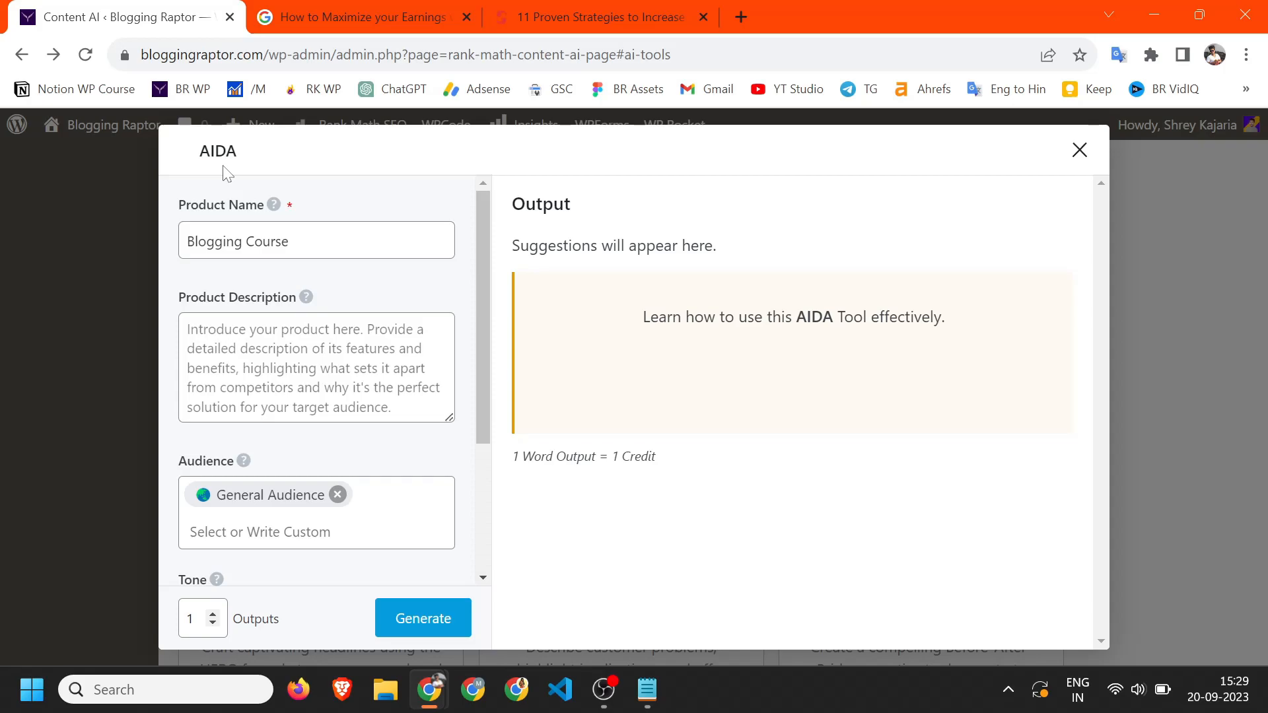
{"action": "left_click_drag", "start_coordinate": [191, 150], "coordinate": [344, 159]}
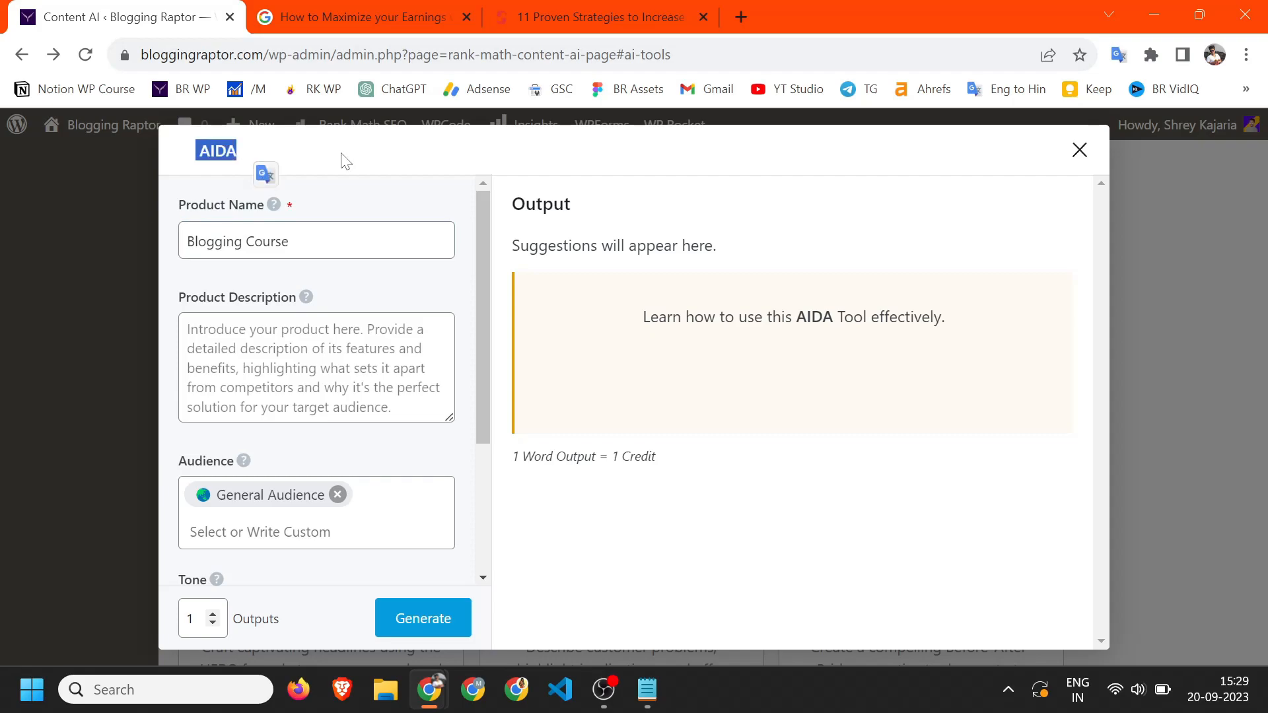
{"action": "left_click", "coordinate": [395, 159]}
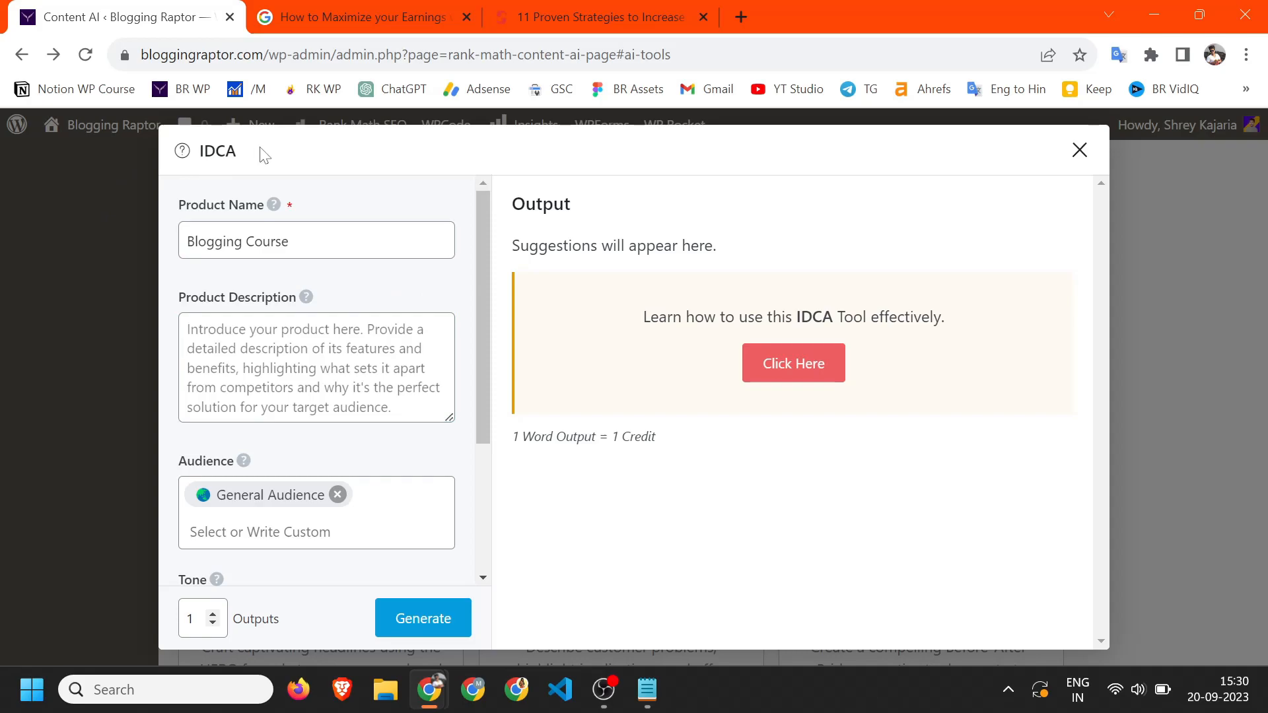
Review the product name field of the IDCA tool and close the tool.
{"action": "left_click", "coordinate": [317, 241]}
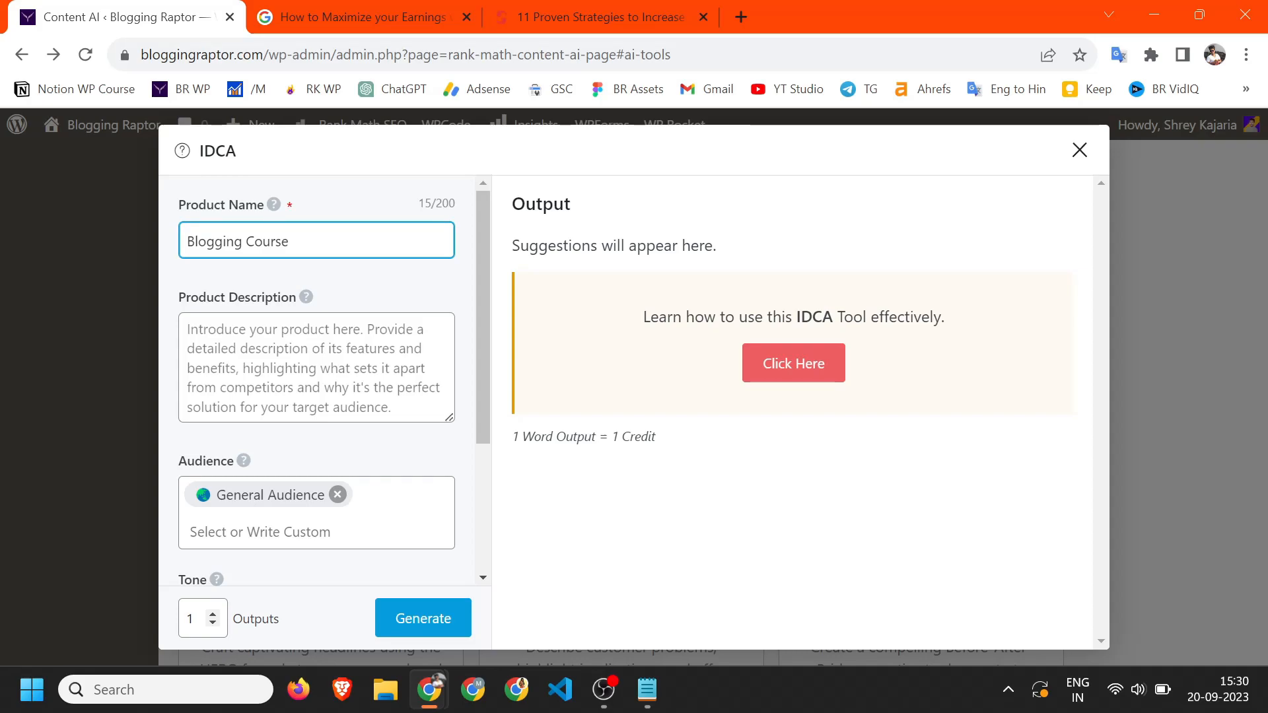
{"action": "left_click", "coordinate": [232, 168]}
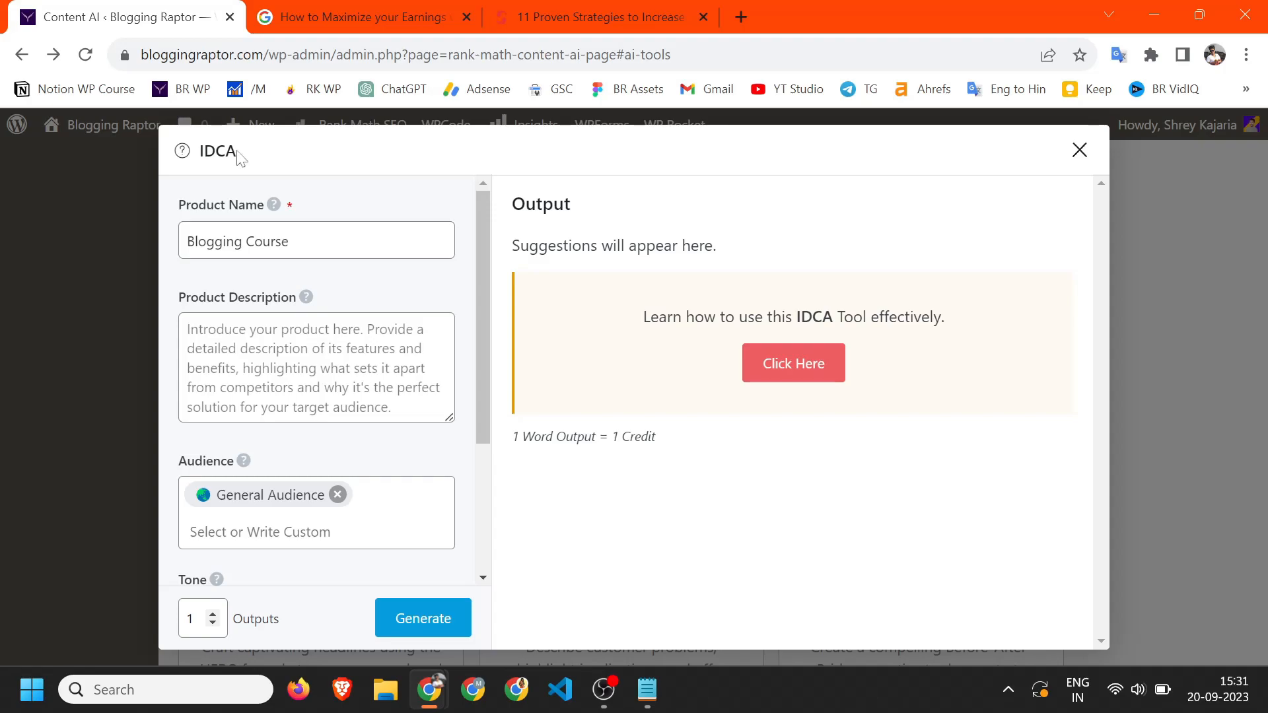
{"action": "left_click", "coordinate": [1080, 152]}
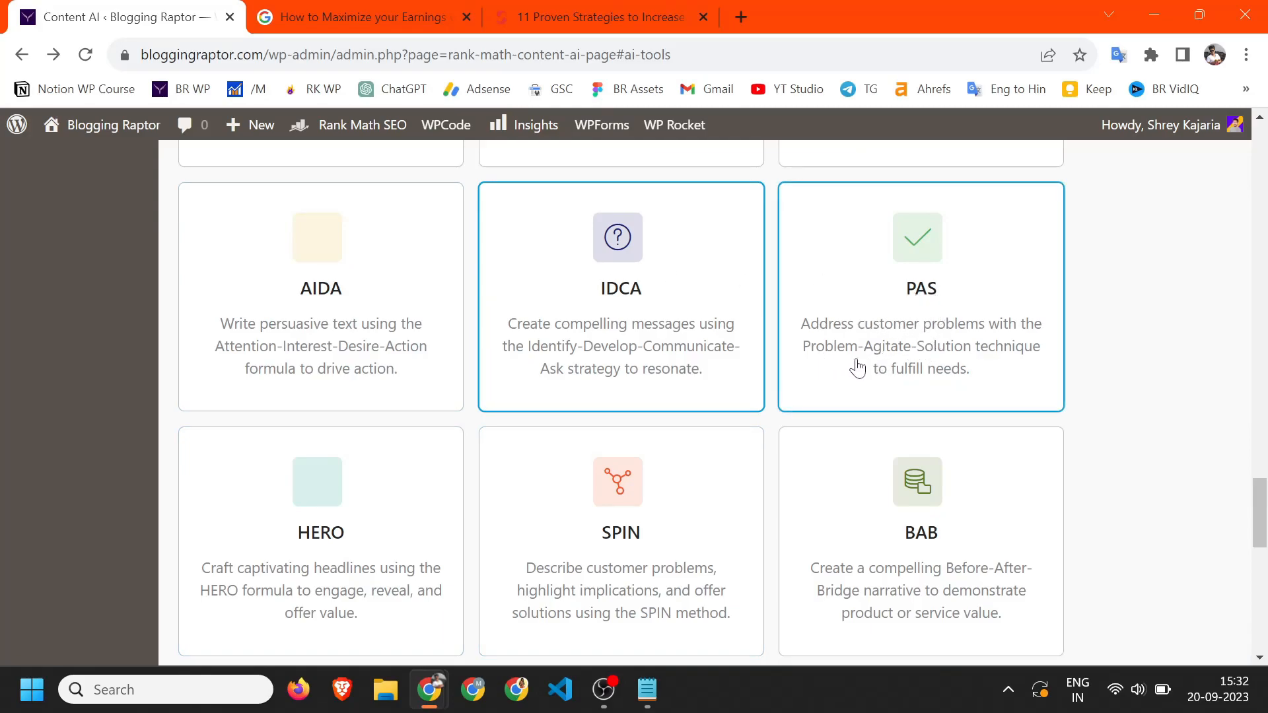
Open and close the PAS tool after reviewing its fields, and look over the HERO, SPIN and BAB cards.
{"action": "left_click", "coordinate": [936, 363]}
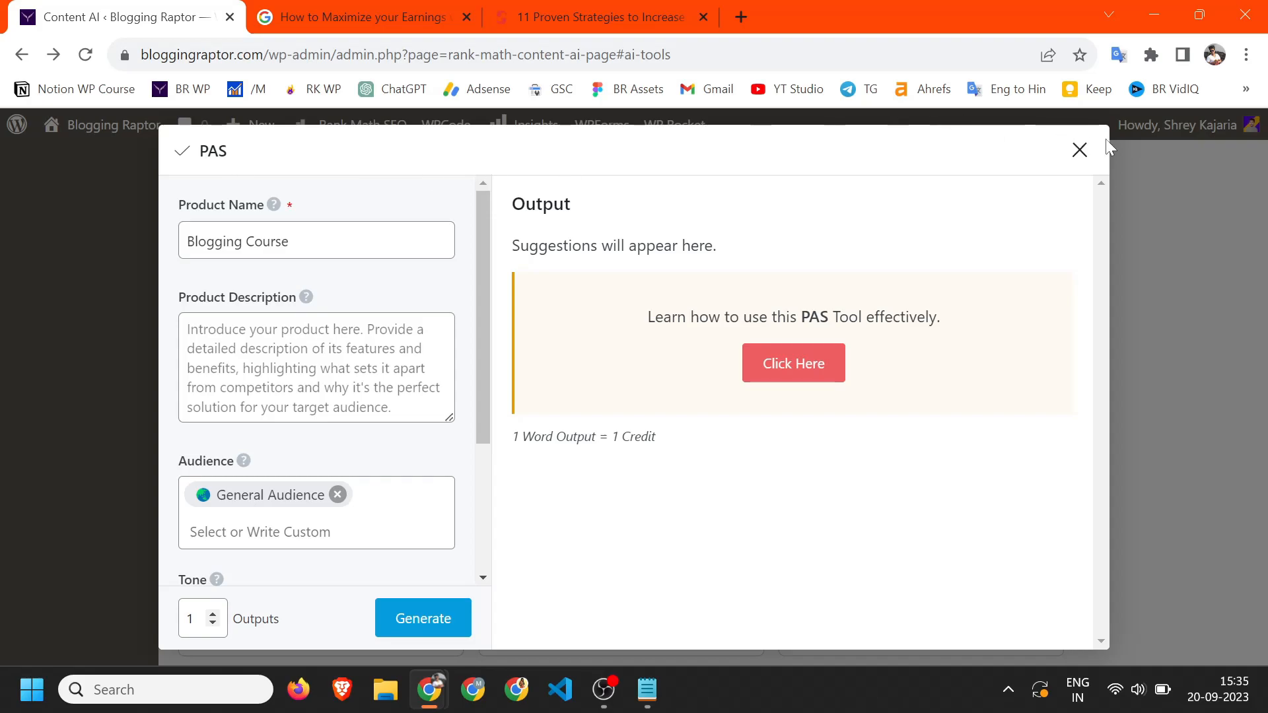
{"action": "left_click", "coordinate": [1079, 150]}
{"action": "scroll", "coordinate": [749, 307], "scroll_direction": "up", "scroll_amount": 1}
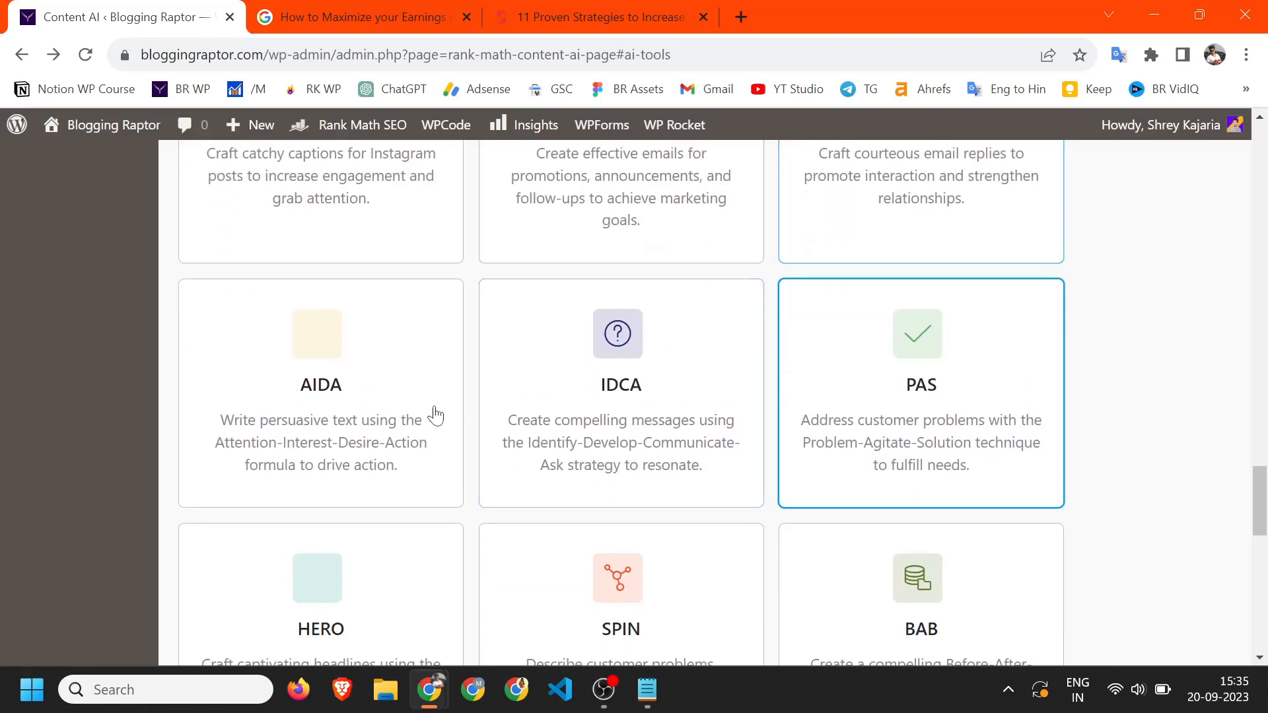
{"action": "scroll", "coordinate": [947, 395], "scroll_direction": "down", "scroll_amount": 3}
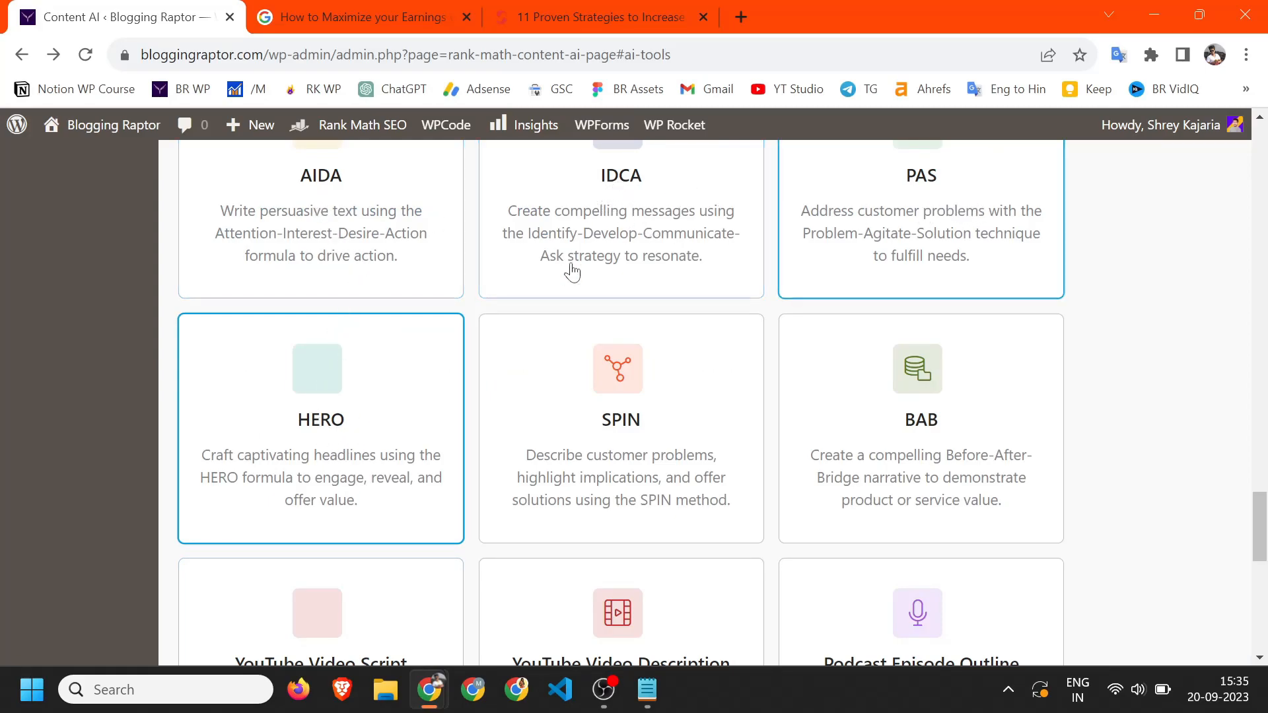
Open the HERO headline tool, review its product name and product description fields, and close it.
{"action": "left_click", "coordinate": [287, 442]}
{"action": "left_click", "coordinate": [378, 241]}
{"action": "left_click", "coordinate": [436, 191]}
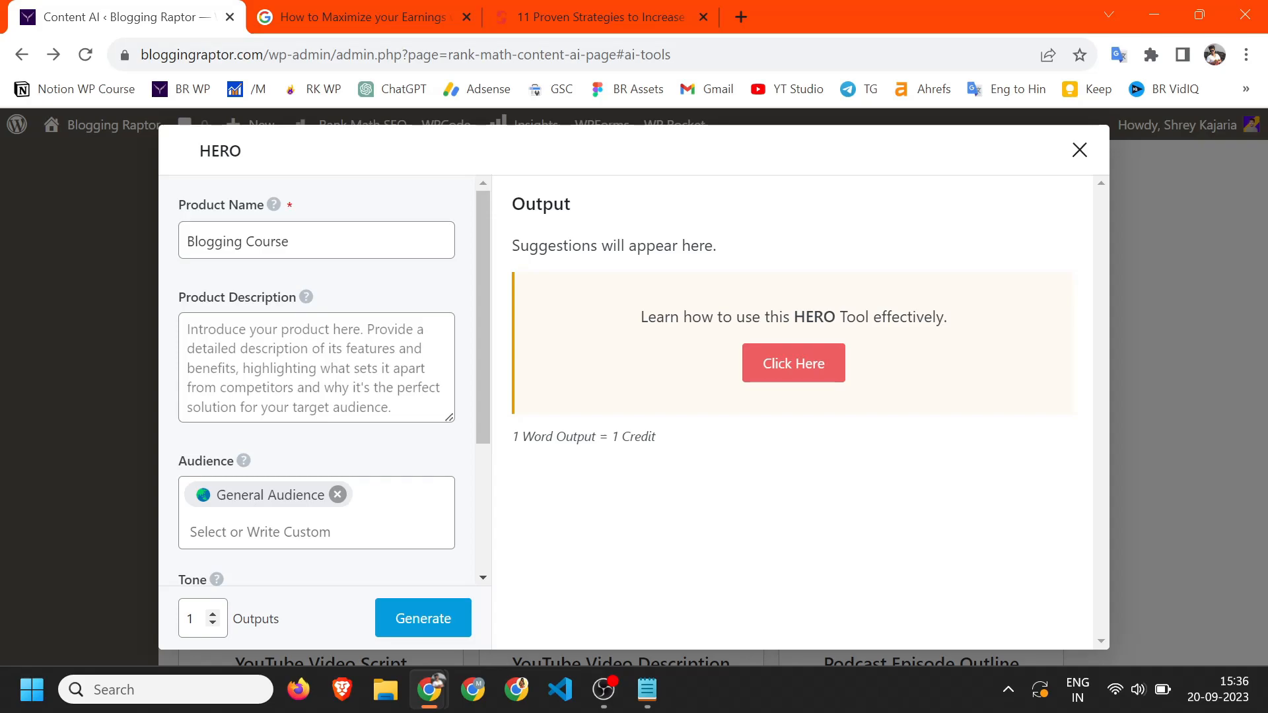
{"action": "left_click", "coordinate": [298, 360]}
{"action": "left_click", "coordinate": [1163, 190]}
Open the SPIN tool, examine its title and form, and close it.
{"action": "left_click", "coordinate": [622, 449]}
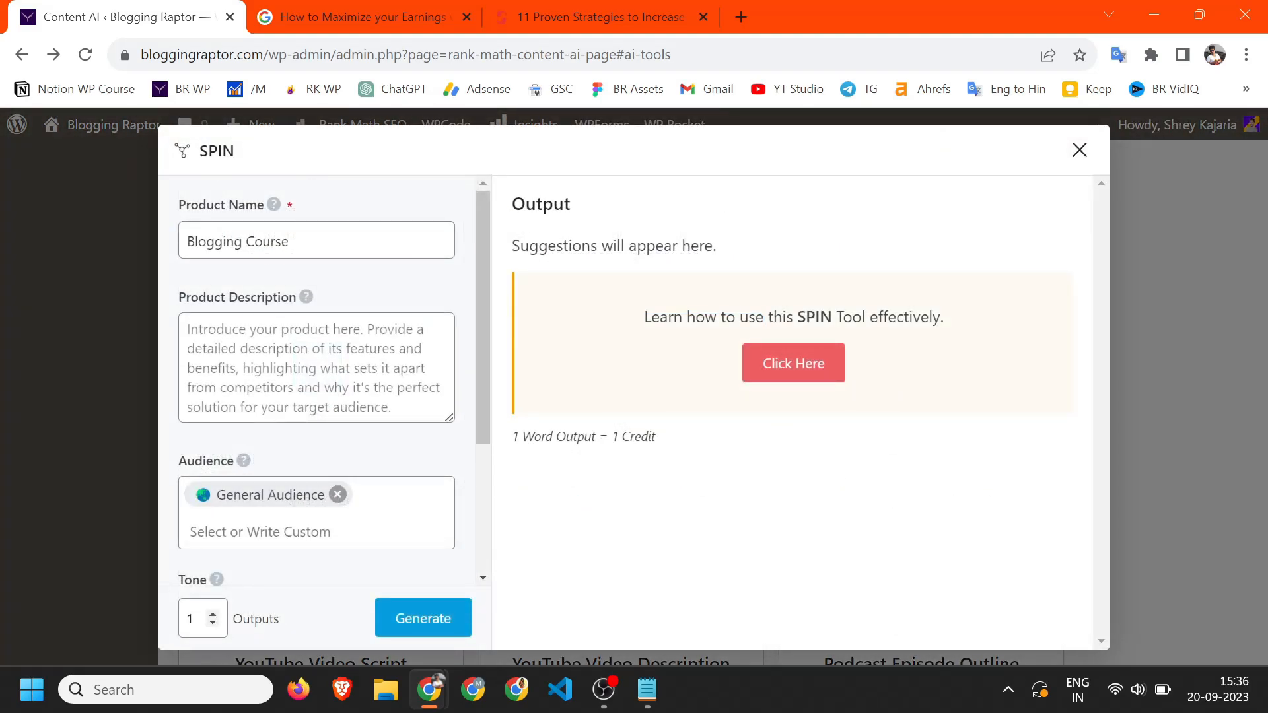
{"action": "double_click", "coordinate": [216, 150]}
{"action": "left_click", "coordinate": [310, 168]}
{"action": "mouse_move", "coordinate": [222, 151]}
{"action": "left_mouse_down"}
{"action": "mouse_move", "coordinate": [237, 151]}
{"action": "mouse_move", "coordinate": [199, 150]}
{"action": "left_mouse_up"}
{"action": "left_click", "coordinate": [226, 152]}
{"action": "left_click", "coordinate": [298, 162]}
{"action": "left_click_drag", "start_coordinate": [221, 150], "coordinate": [236, 150]}
{"action": "left_click", "coordinate": [259, 161]}
{"action": "key", "text": "Escape"}
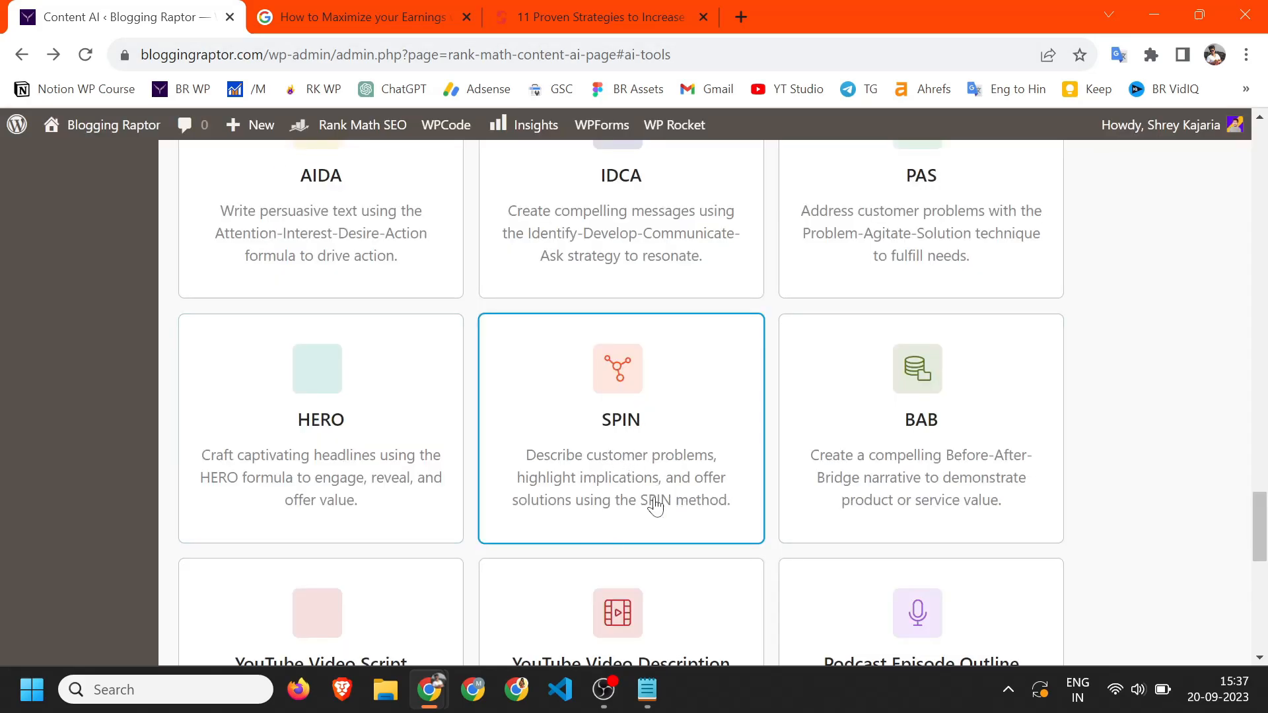
Open and close the BAB tool after viewing its fields, and look over the YouTube and podcast cards.
{"action": "left_click", "coordinate": [960, 441]}
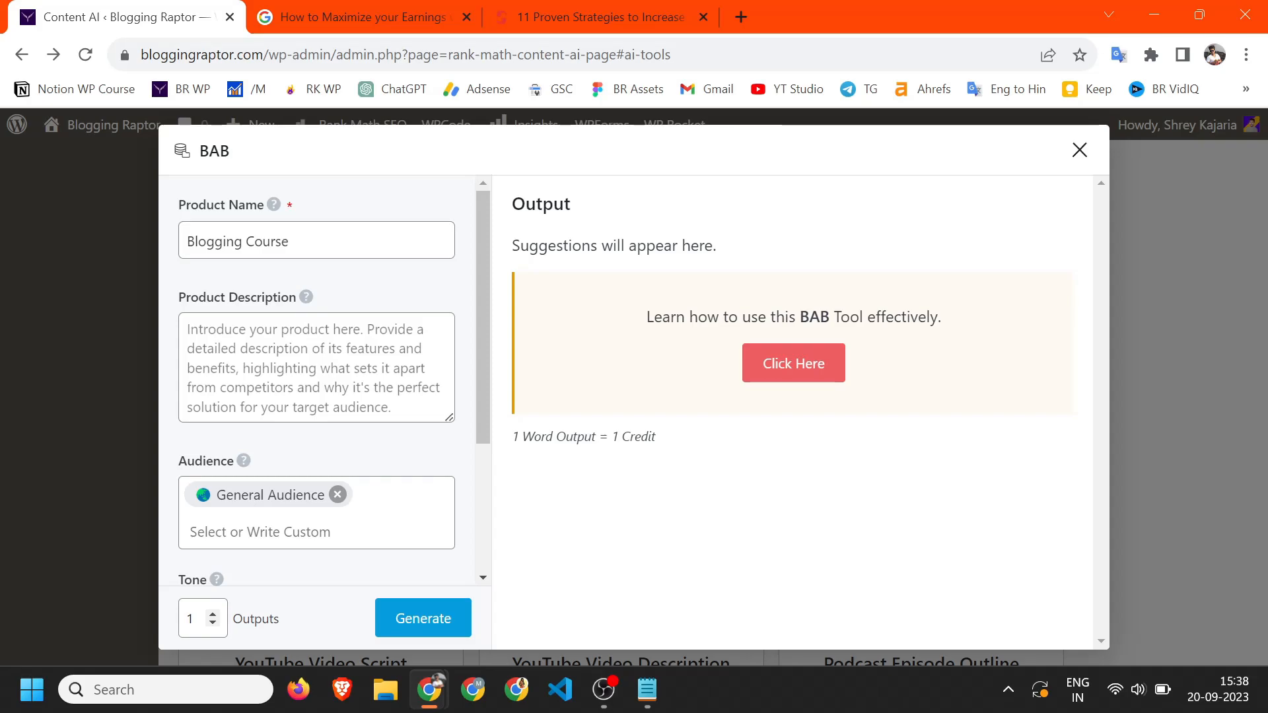
{"action": "left_click", "coordinate": [1089, 154]}
{"action": "scroll", "coordinate": [278, 359], "scroll_direction": "down", "scroll_amount": 5}
{"action": "scroll", "coordinate": [411, 374], "scroll_direction": "up", "scroll_amount": 3}
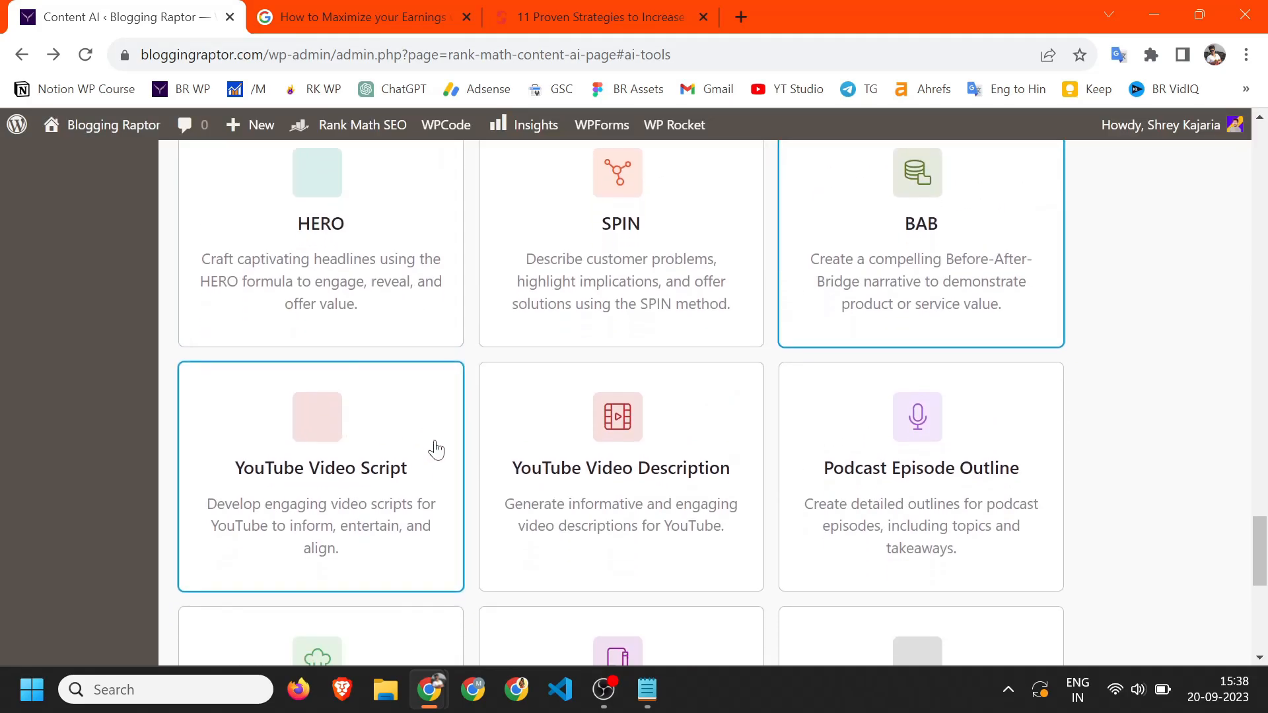
Open the YouTube Video Script tool, review its fields from topic and visual elements to key points and audience, and close it.
{"action": "scroll", "coordinate": [350, 449], "scroll_direction": "down", "scroll_amount": 1}
{"action": "left_click", "coordinate": [350, 449]}
{"action": "left_click", "coordinate": [328, 237]}
{"action": "key", "text": "Tab"}
{"action": "left_click", "coordinate": [327, 239]}
{"action": "left_click", "coordinate": [325, 309]}
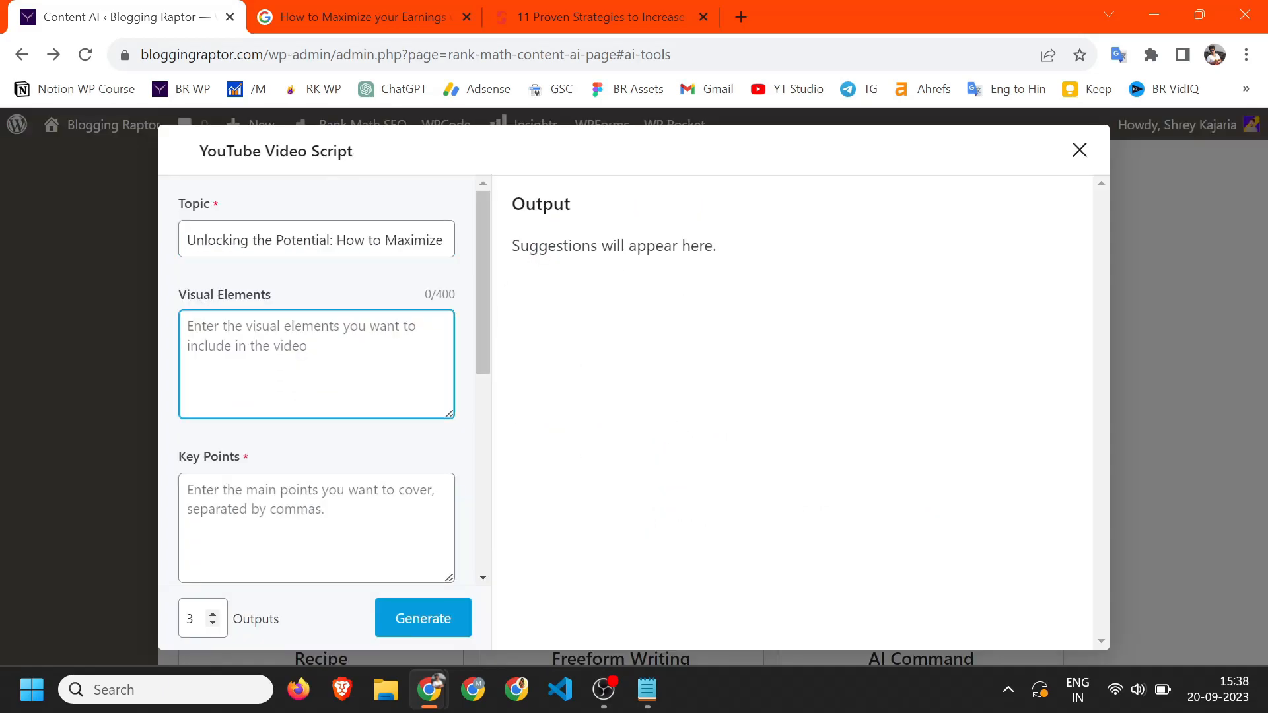
{"action": "key", "text": "Tab"}
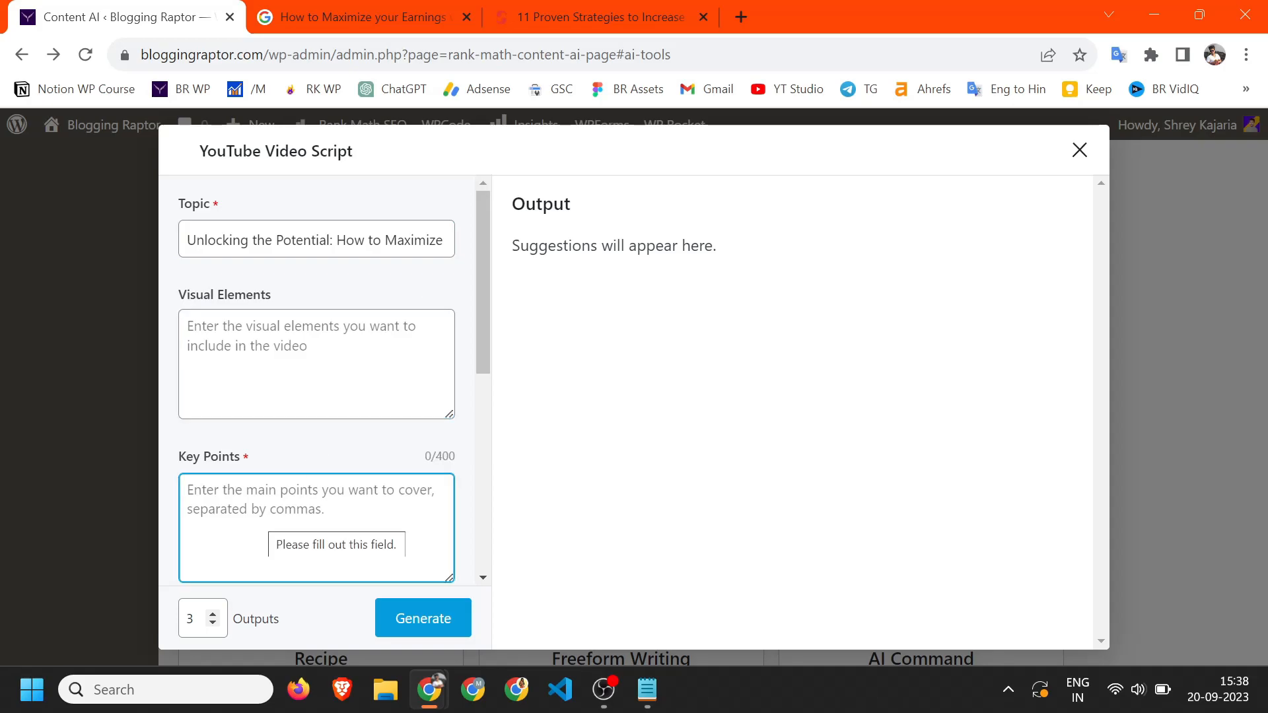
{"action": "scroll", "coordinate": [317, 380], "scroll_direction": "down", "scroll_amount": 3}
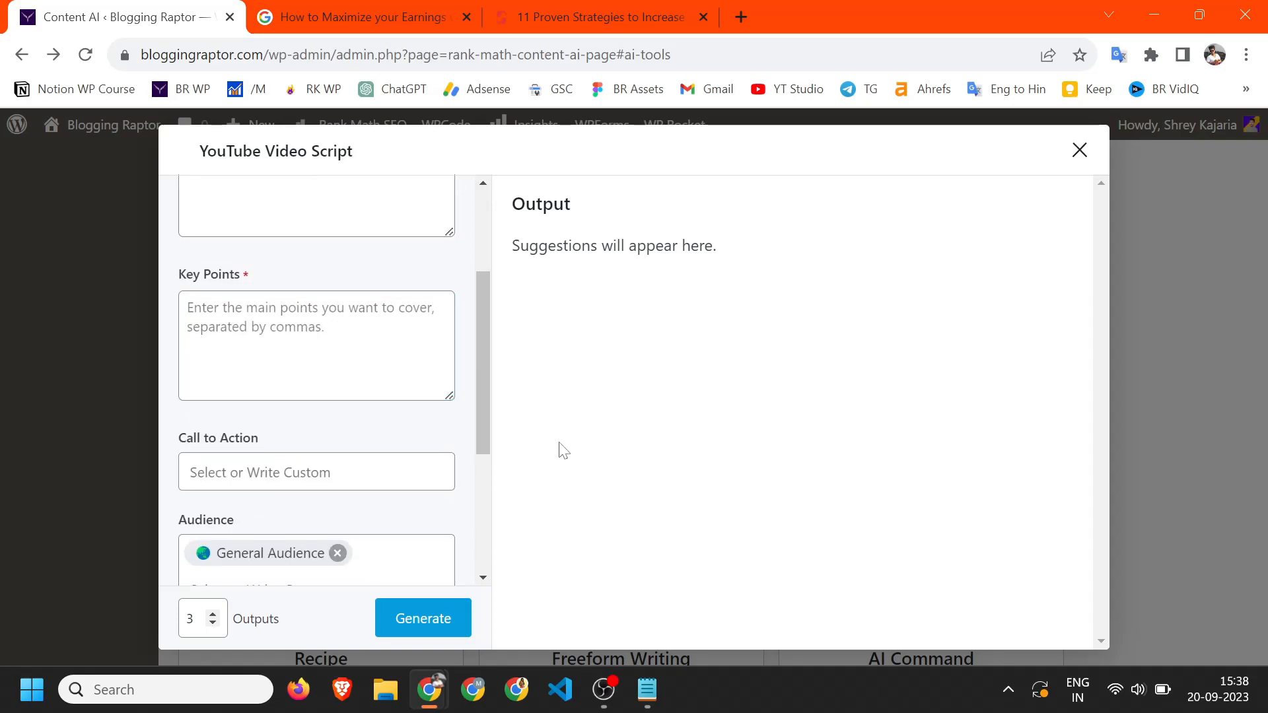
{"action": "scroll", "coordinate": [297, 192], "scroll_direction": "up", "scroll_amount": 3}
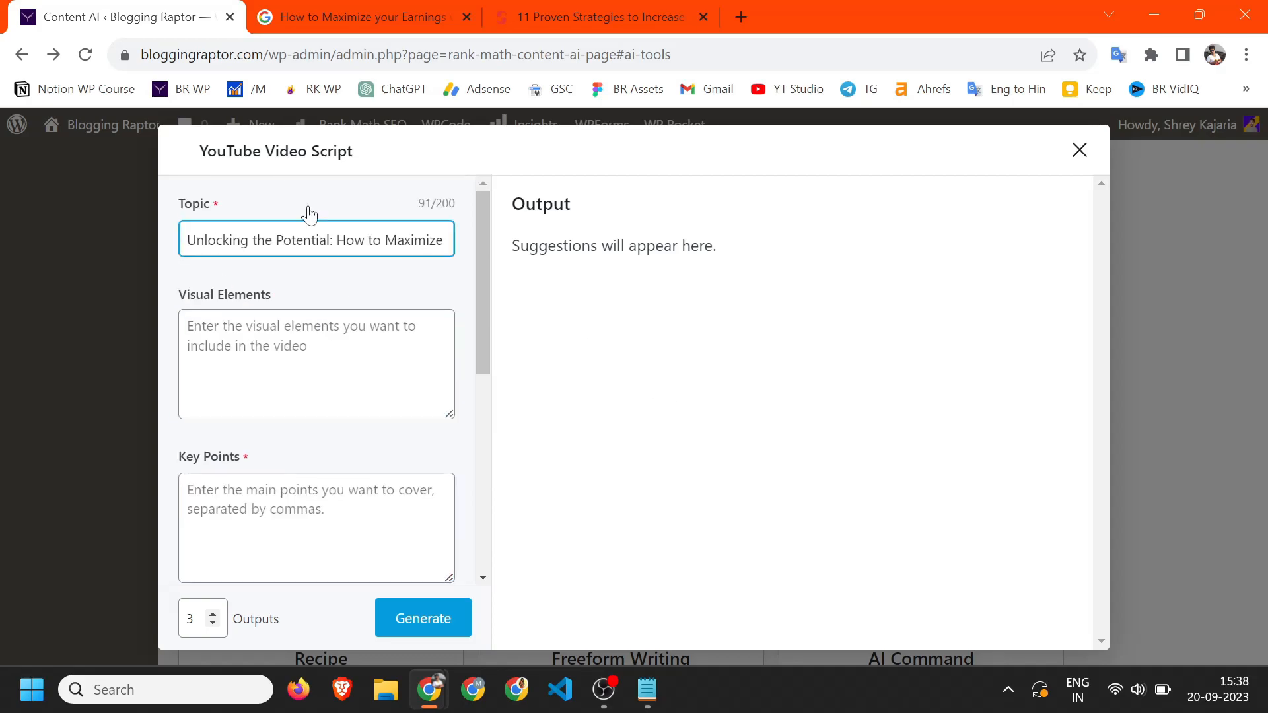
{"action": "left_click", "coordinate": [1079, 150]}
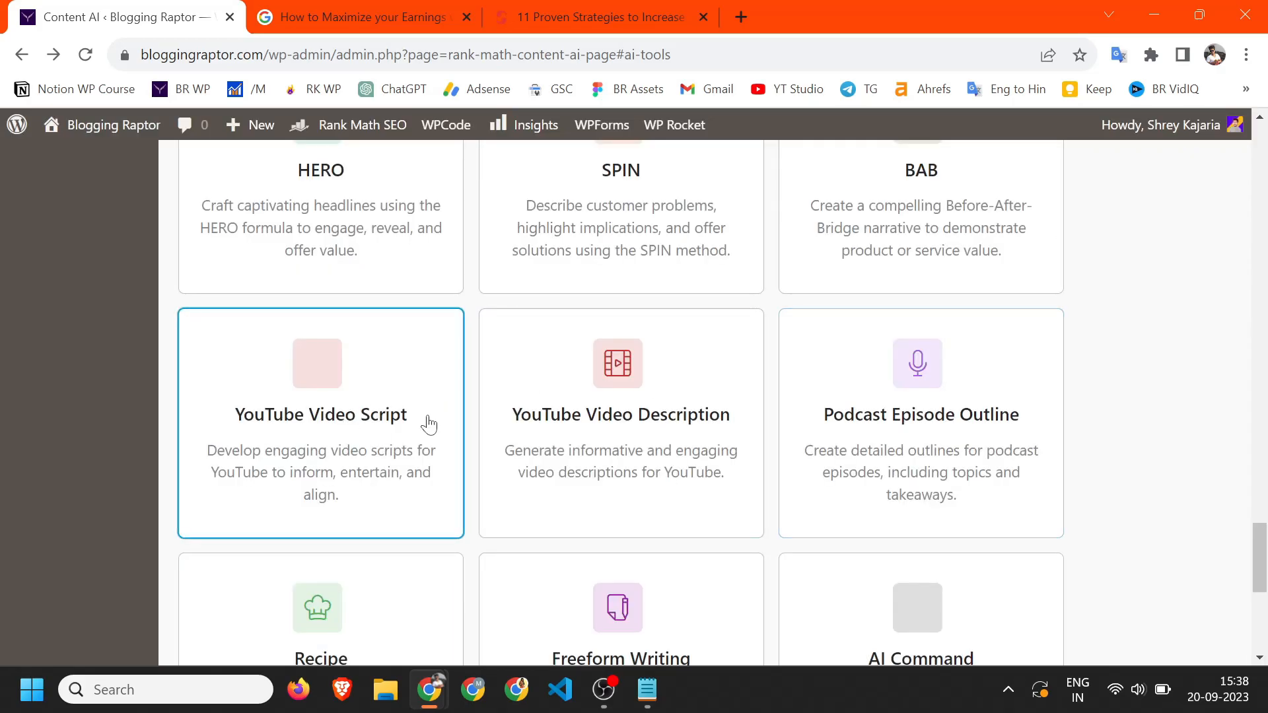
View the YouTube Video Description and Podcast Episode Outline forms one after the other, closing each.
{"action": "left_click", "coordinate": [681, 439]}
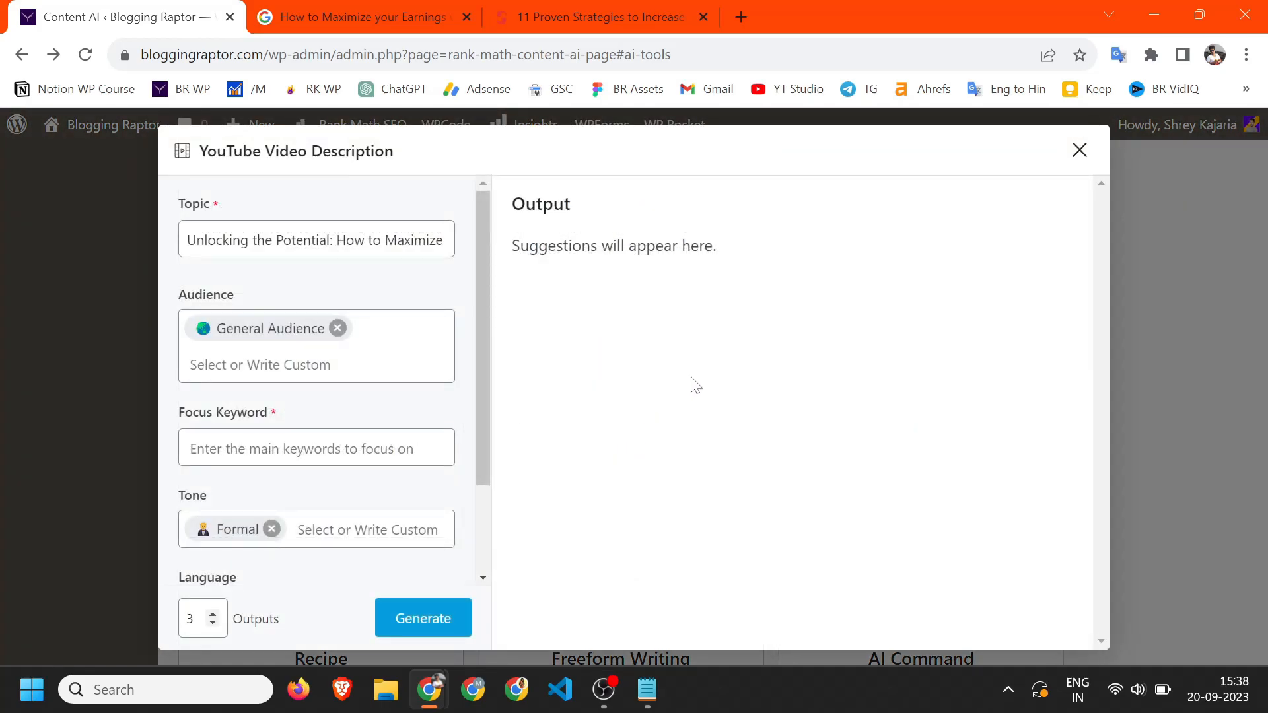
{"action": "key", "text": "Escape"}
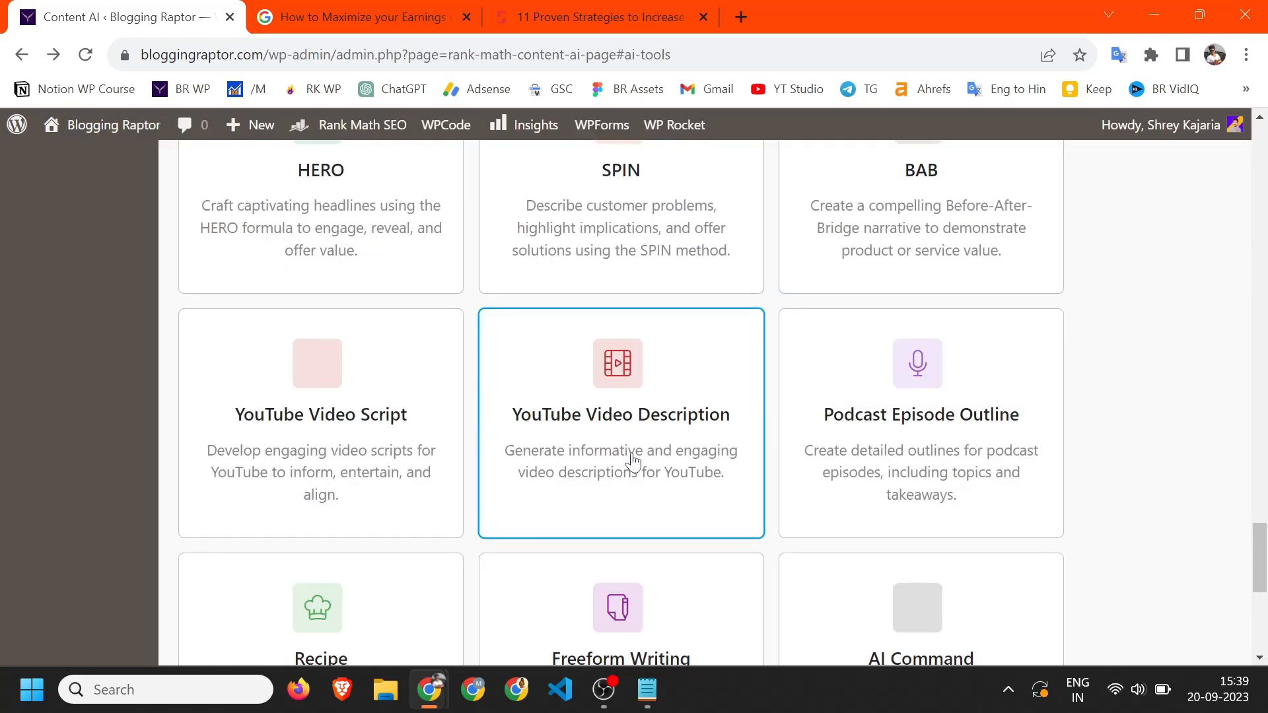
{"action": "left_click", "coordinate": [924, 443]}
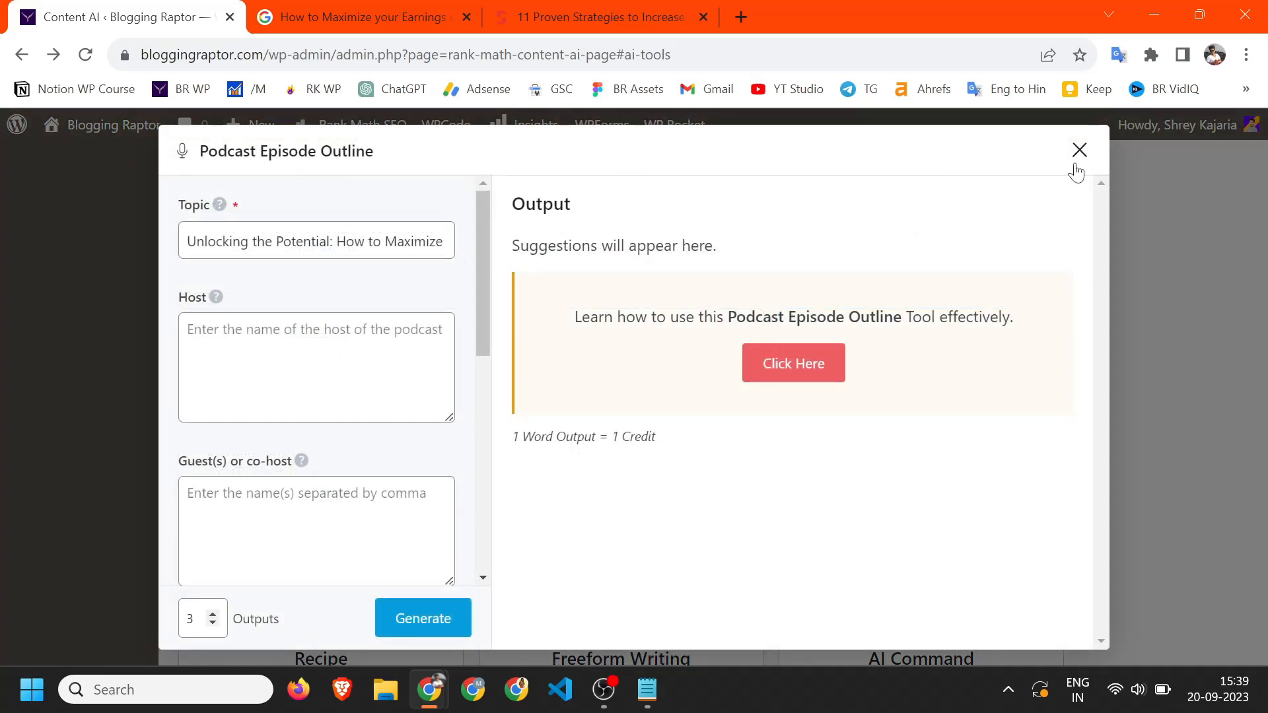
{"action": "left_click", "coordinate": [1078, 153]}
Reopen the Podcast Episode Outline tool, review its topic, host, guest, key points and audience fields, and close it.
{"action": "scroll", "coordinate": [665, 430], "scroll_direction": "up", "scroll_amount": 15}
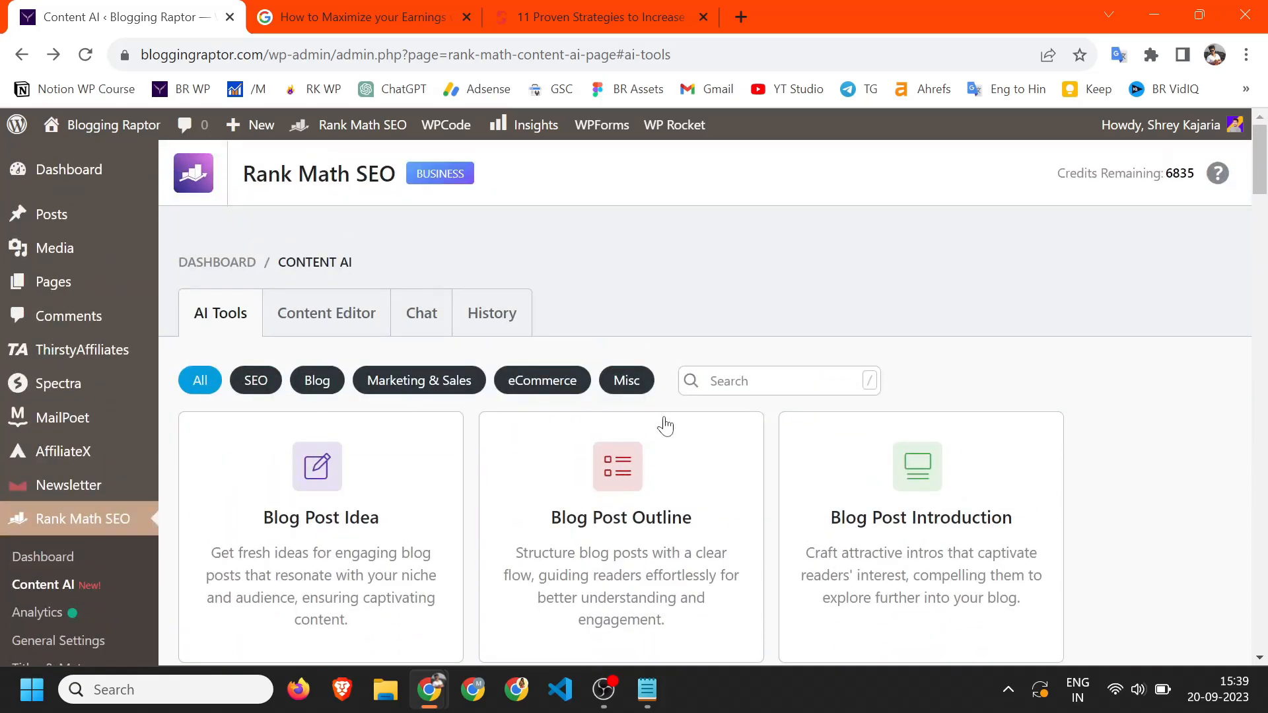
{"action": "scroll", "coordinate": [665, 426], "scroll_direction": "down", "scroll_amount": 10}
{"action": "scroll", "coordinate": [1057, 541], "scroll_direction": "down", "scroll_amount": 10}
{"action": "left_click", "coordinate": [978, 369]}
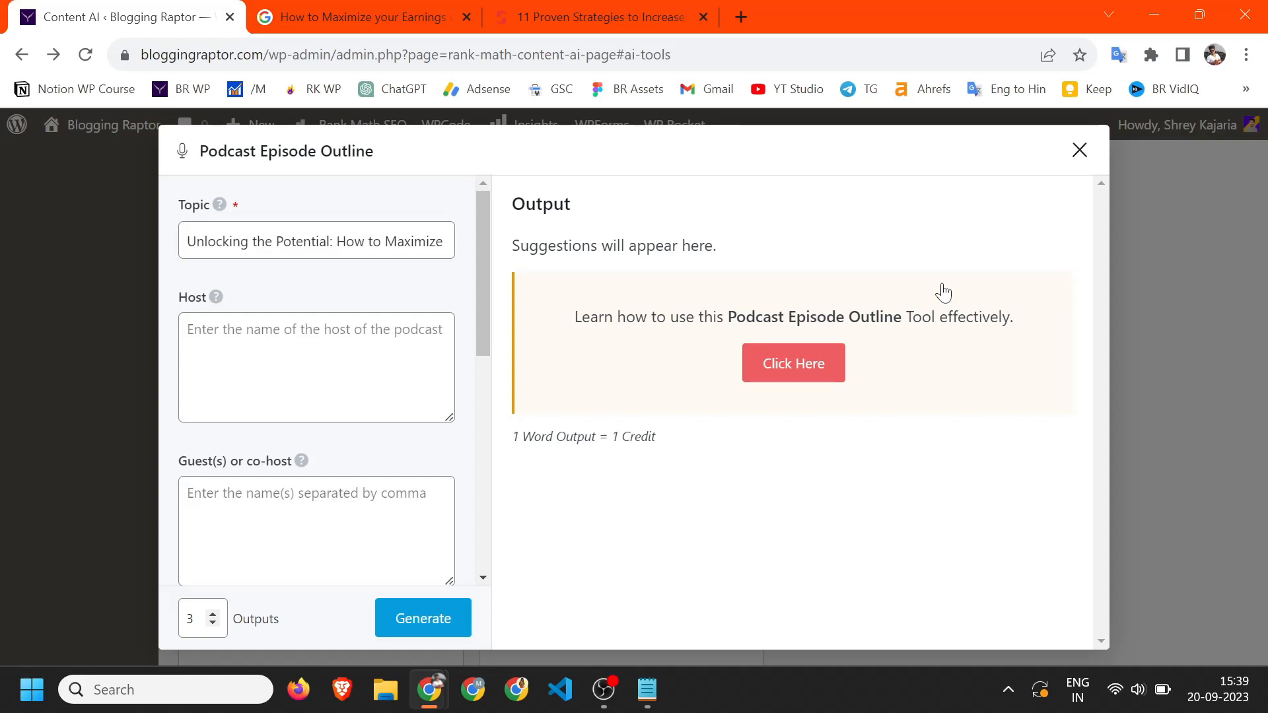
{"action": "left_click", "coordinate": [371, 241]}
{"action": "left_click", "coordinate": [320, 340]}
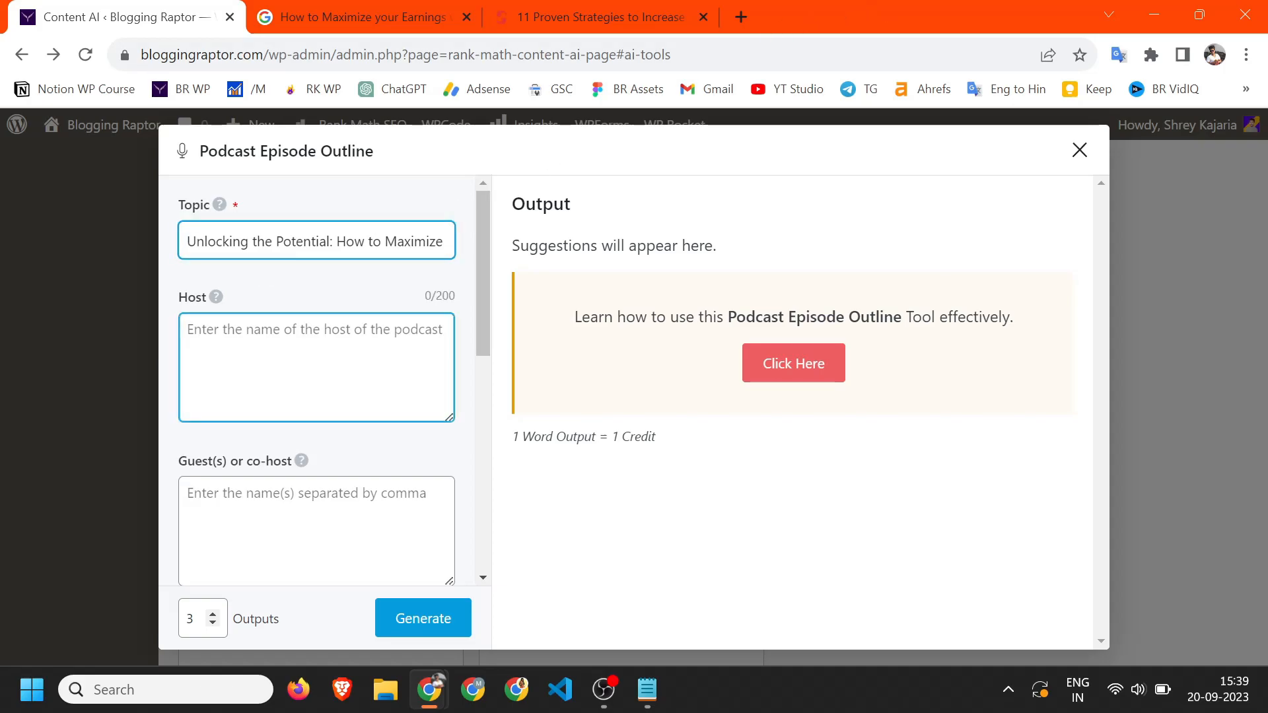
{"action": "key", "text": "Tab"}
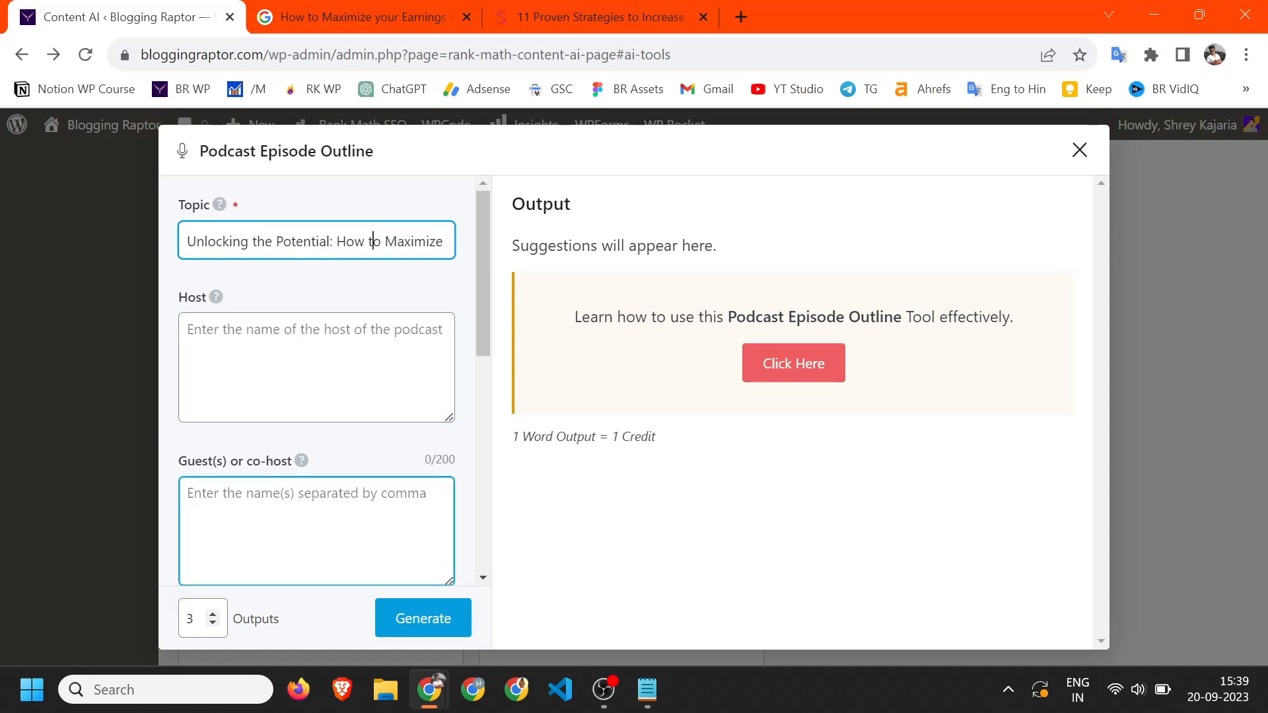
{"action": "scroll", "coordinate": [317, 396], "scroll_direction": "down", "scroll_amount": 3}
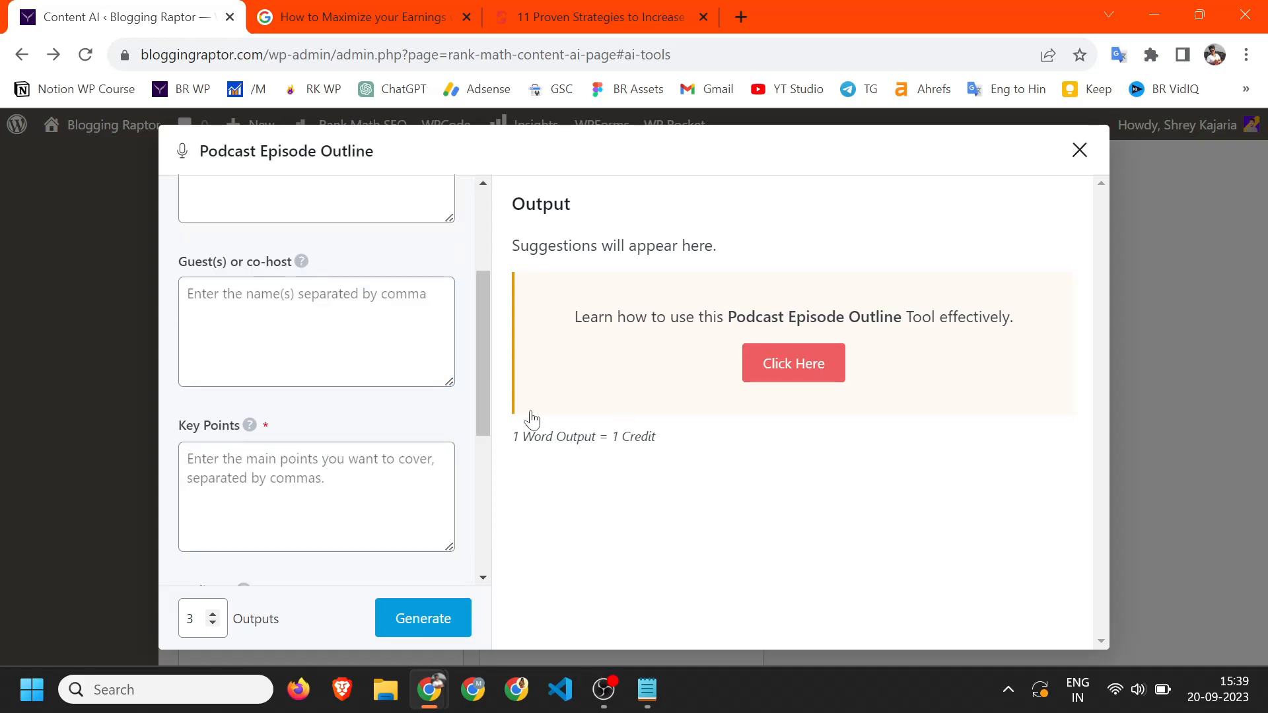
{"action": "key", "text": "Tab"}
{"action": "key", "text": "shift+Tab"}
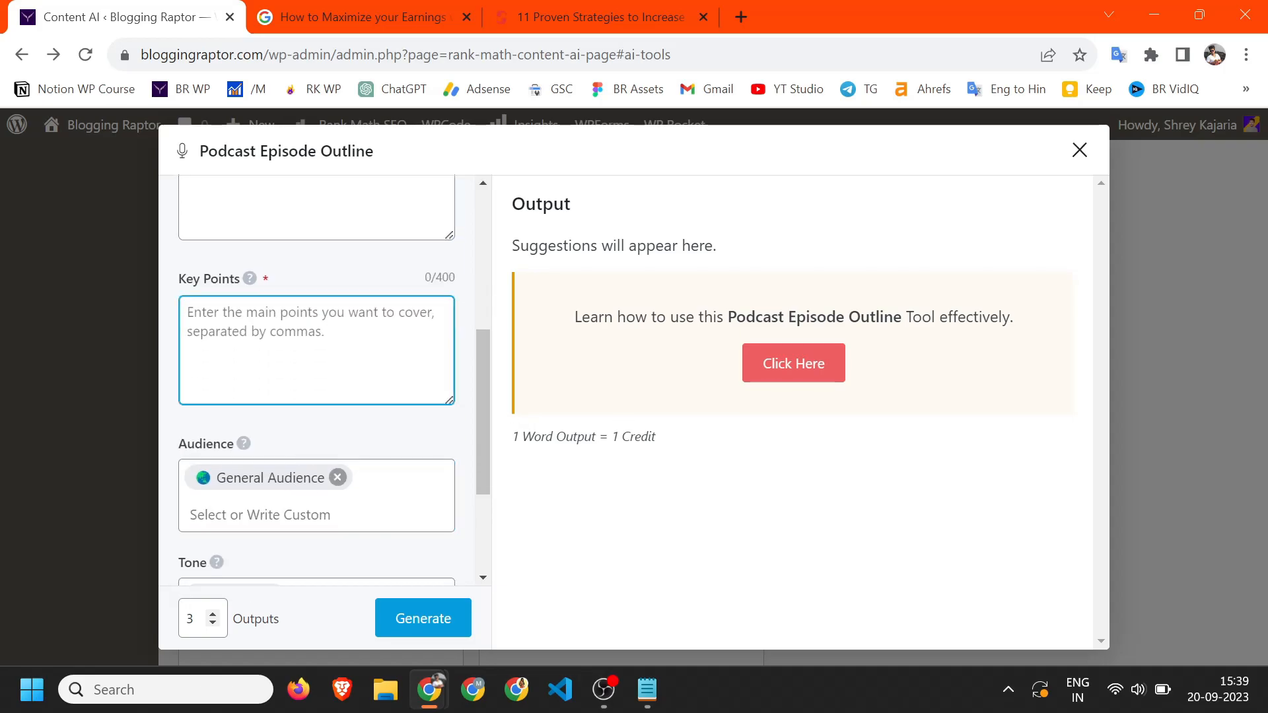
{"action": "key", "text": "shift+Tab"}
{"action": "key", "text": "shift+Tab"}
{"action": "key", "text": "shift+Tab"}
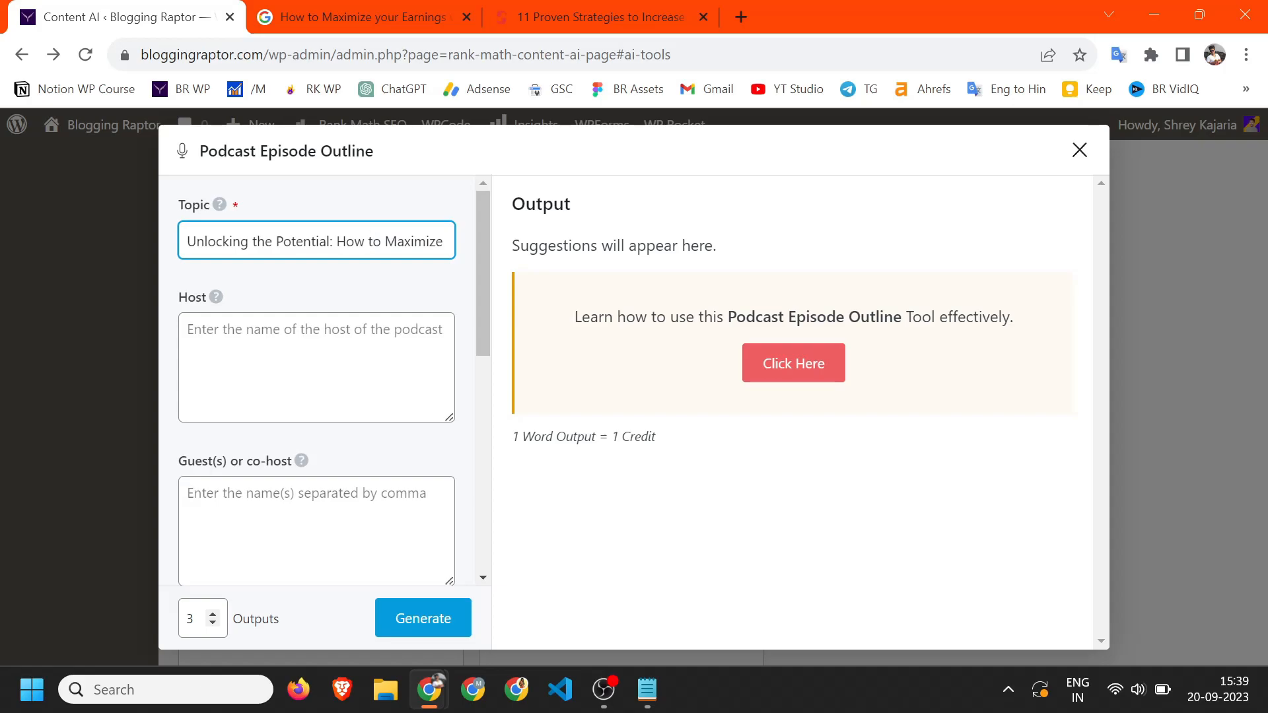
{"action": "key", "text": "Escape"}
Open the Recipe tool, review its cuisine, type of dish, ingredients and dietary restrictions fields, and close it.
{"action": "left_click", "coordinate": [251, 509]}
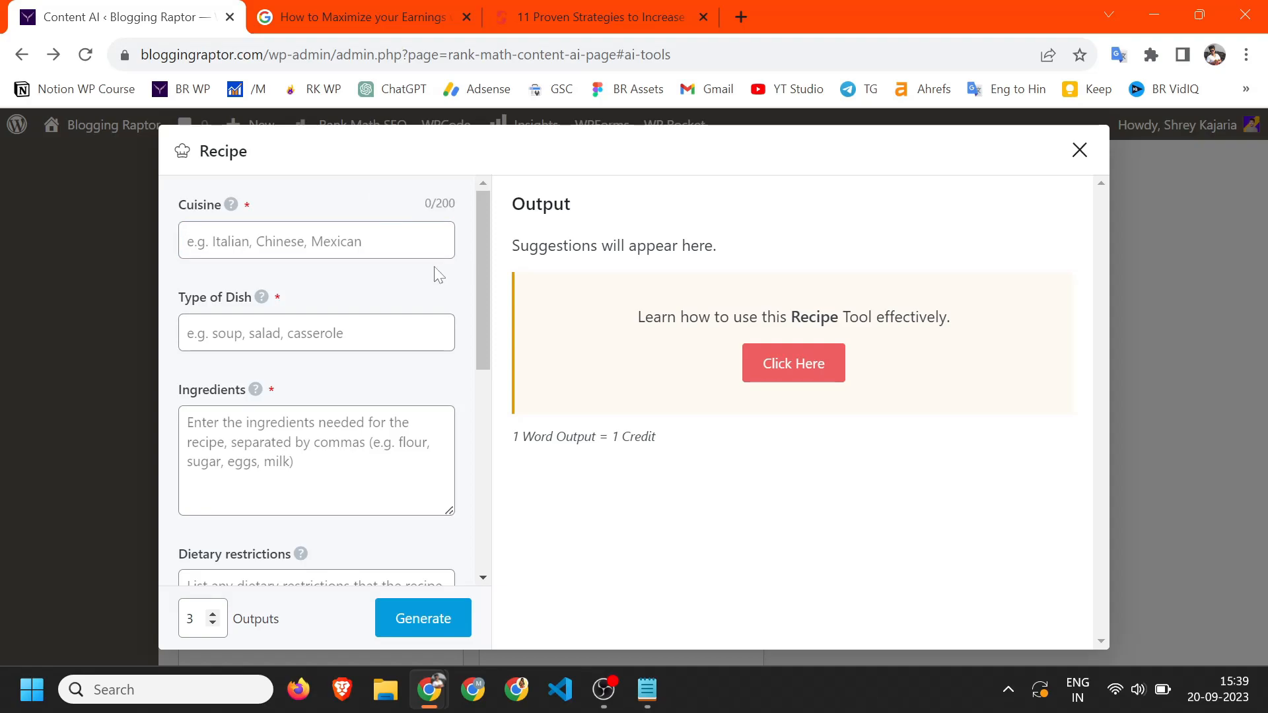
{"action": "key", "text": "Return"}
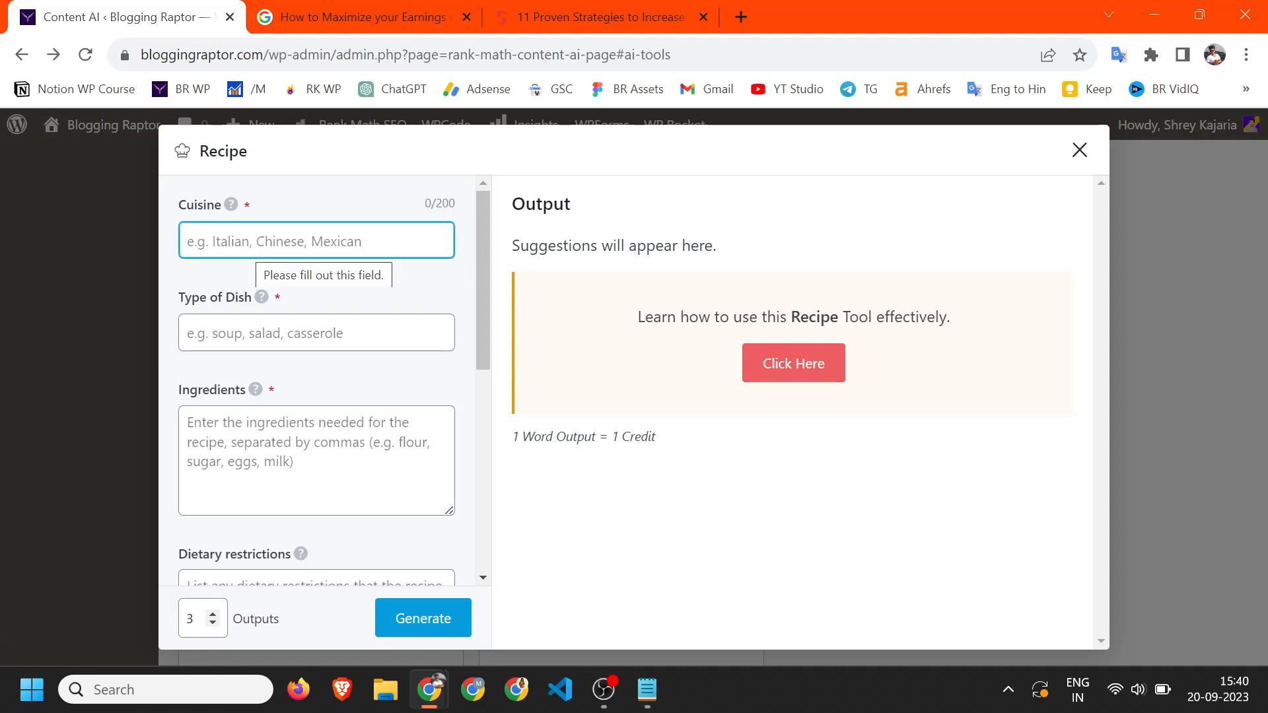
{"action": "left_click", "coordinate": [197, 320]}
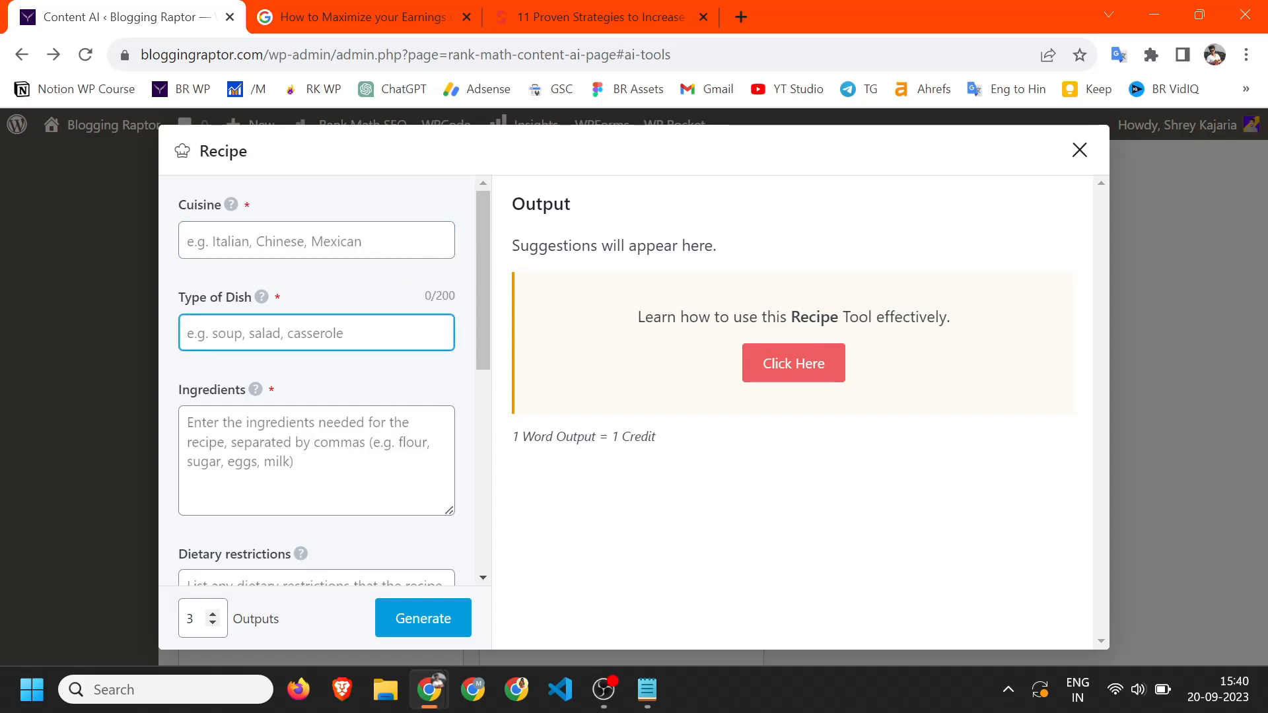
{"action": "left_click", "coordinate": [167, 433]}
{"action": "left_click", "coordinate": [204, 423]}
{"action": "left_click", "coordinate": [234, 401]}
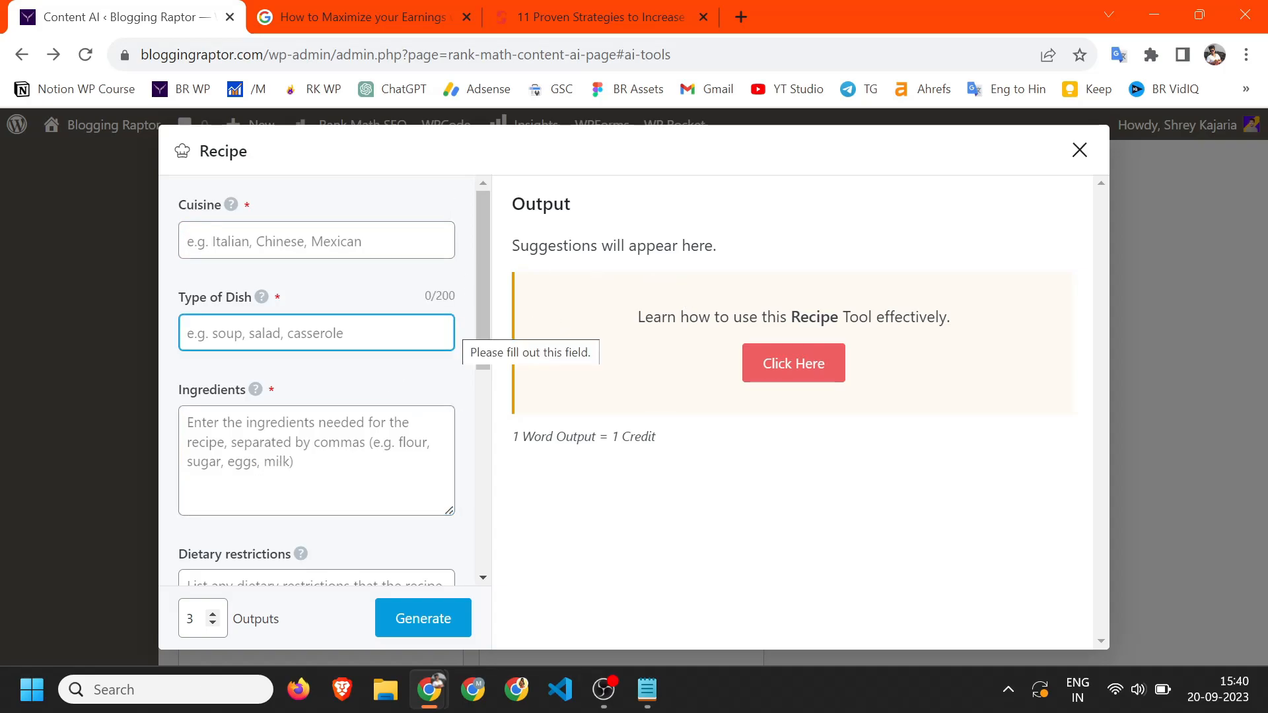
{"action": "left_click", "coordinate": [316, 578]}
{"action": "scroll", "coordinate": [317, 476], "scroll_direction": "down", "scroll_amount": 2}
{"action": "scroll", "coordinate": [317, 396], "scroll_direction": "down", "scroll_amount": 1}
{"action": "scroll", "coordinate": [316, 351], "scroll_direction": "down", "scroll_amount": 2}
{"action": "scroll", "coordinate": [317, 351], "scroll_direction": "up", "scroll_amount": 6}
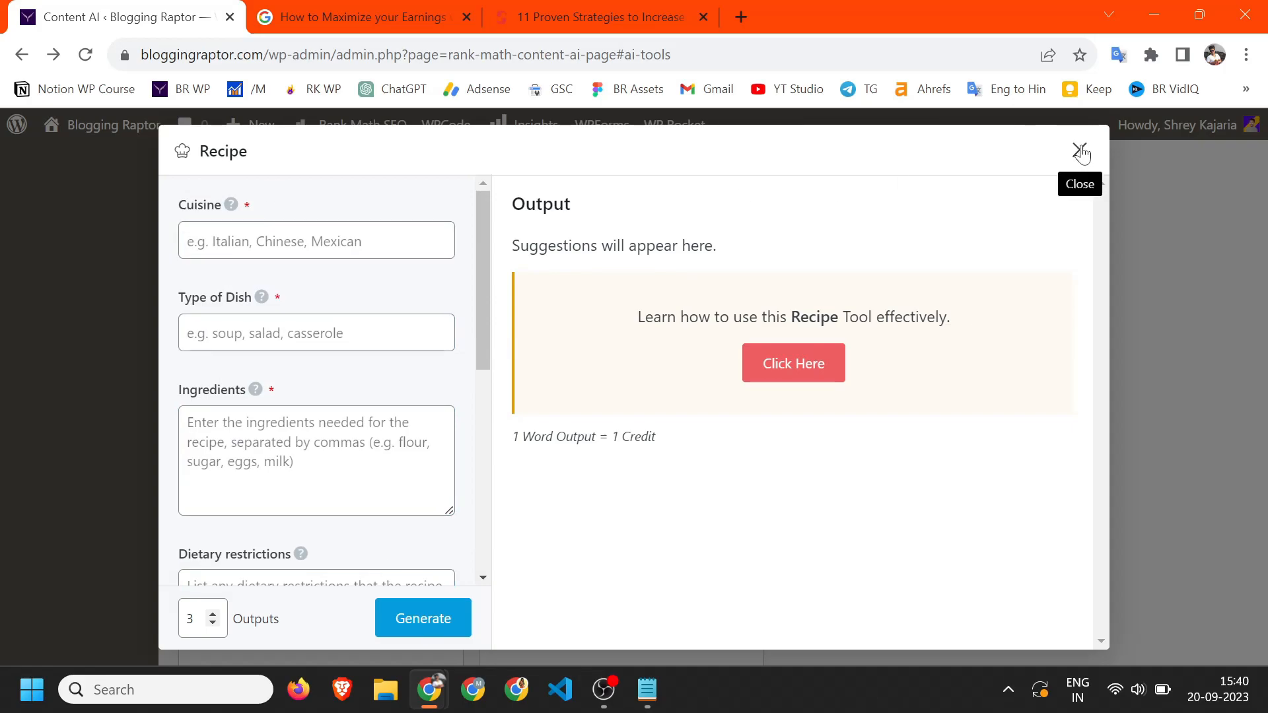
{"action": "left_click", "coordinate": [370, 240]}
{"action": "left_click", "coordinate": [380, 186]}
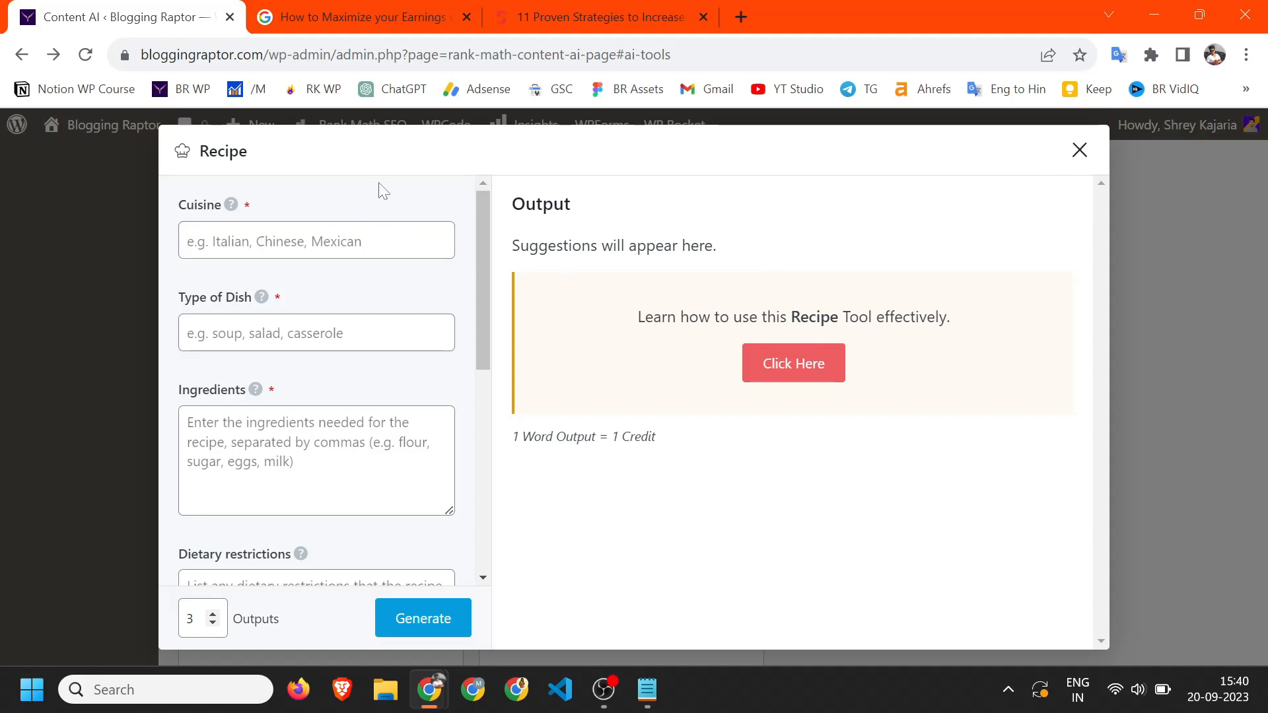
{"action": "key", "text": "Escape"}
Open the Freeform Writing tool, review its writing prompt and main points fields, and close it.
{"action": "left_click", "coordinate": [645, 286]}
{"action": "left_click", "coordinate": [419, 246]}
{"action": "left_click", "coordinate": [311, 178]}
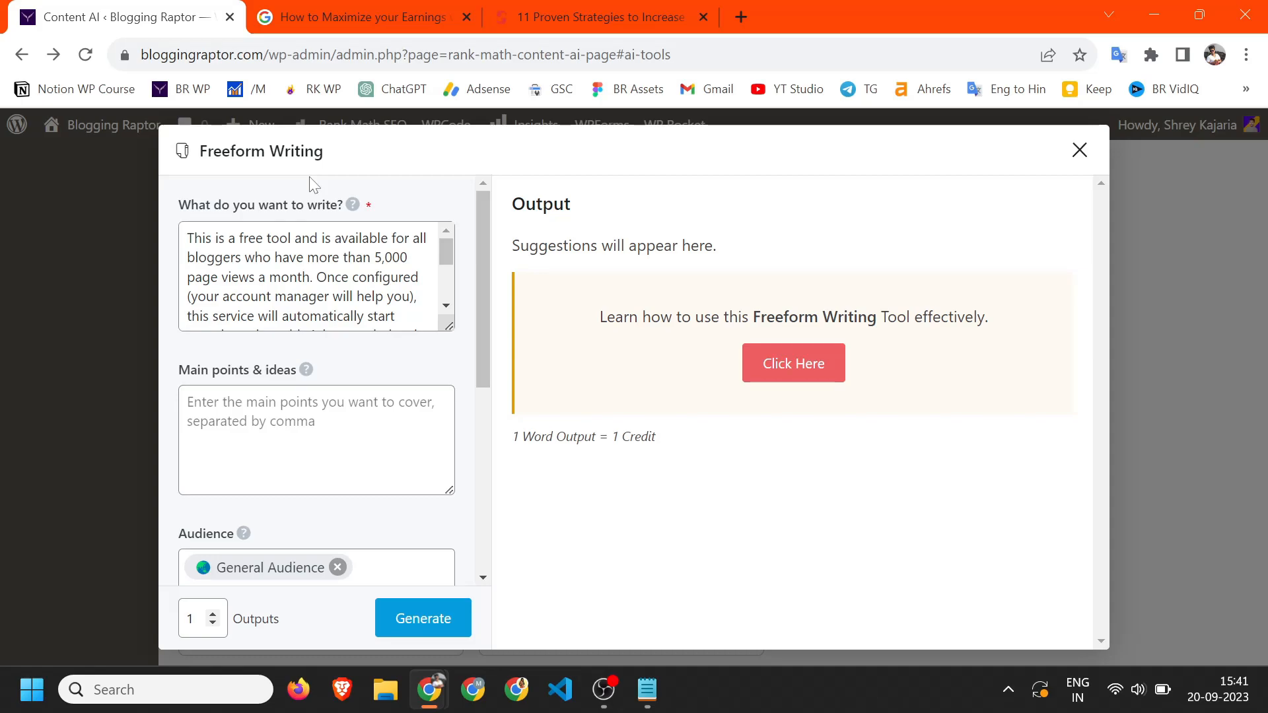
{"action": "left_click", "coordinate": [314, 436]}
{"action": "left_click", "coordinate": [307, 278]}
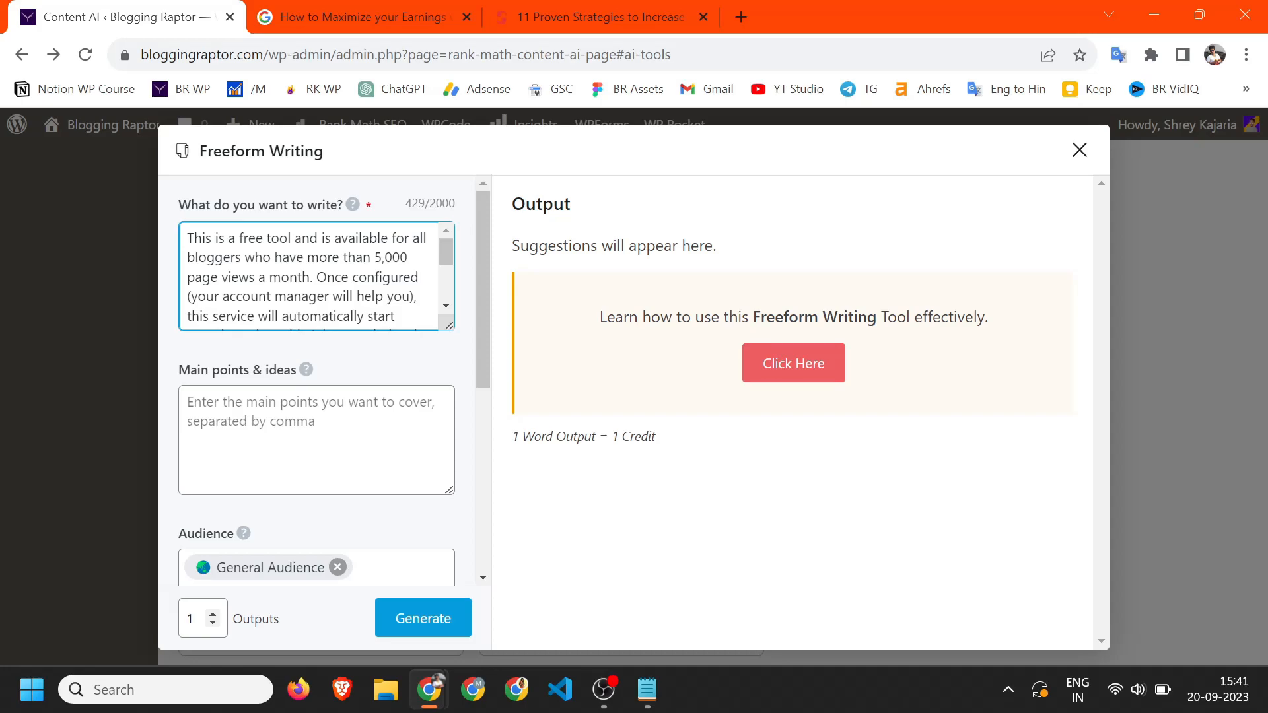
{"action": "left_click", "coordinate": [1062, 210]}
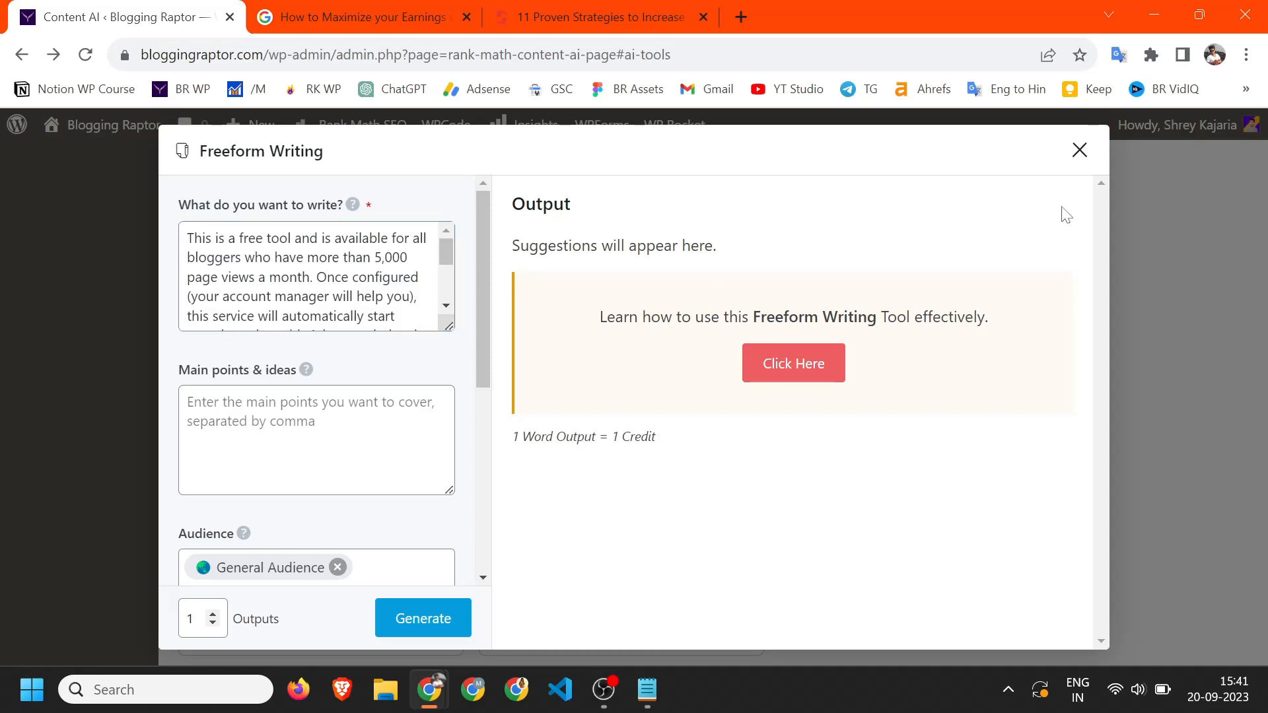
{"action": "left_click", "coordinate": [1080, 151]}
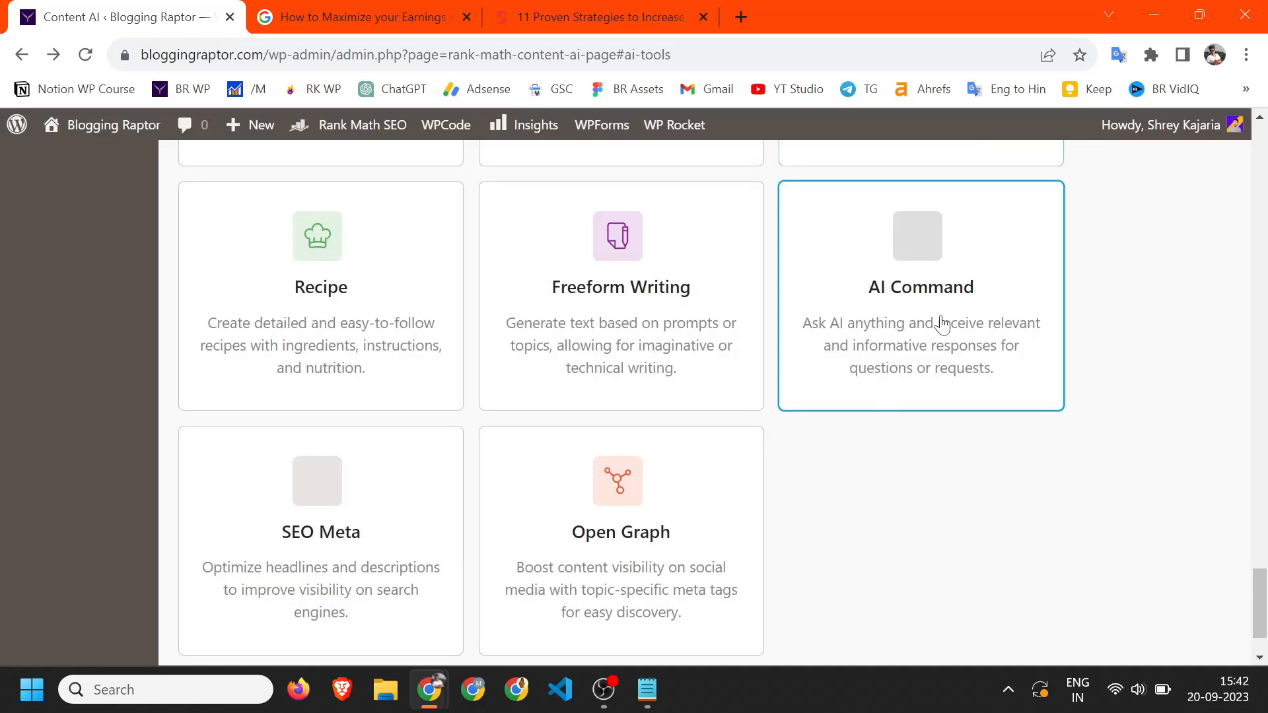
Open the AI Command tool and copy the question "Can I use AdSense with affiliate marketing?" from the Google search results.
{"action": "left_click", "coordinate": [902, 318]}
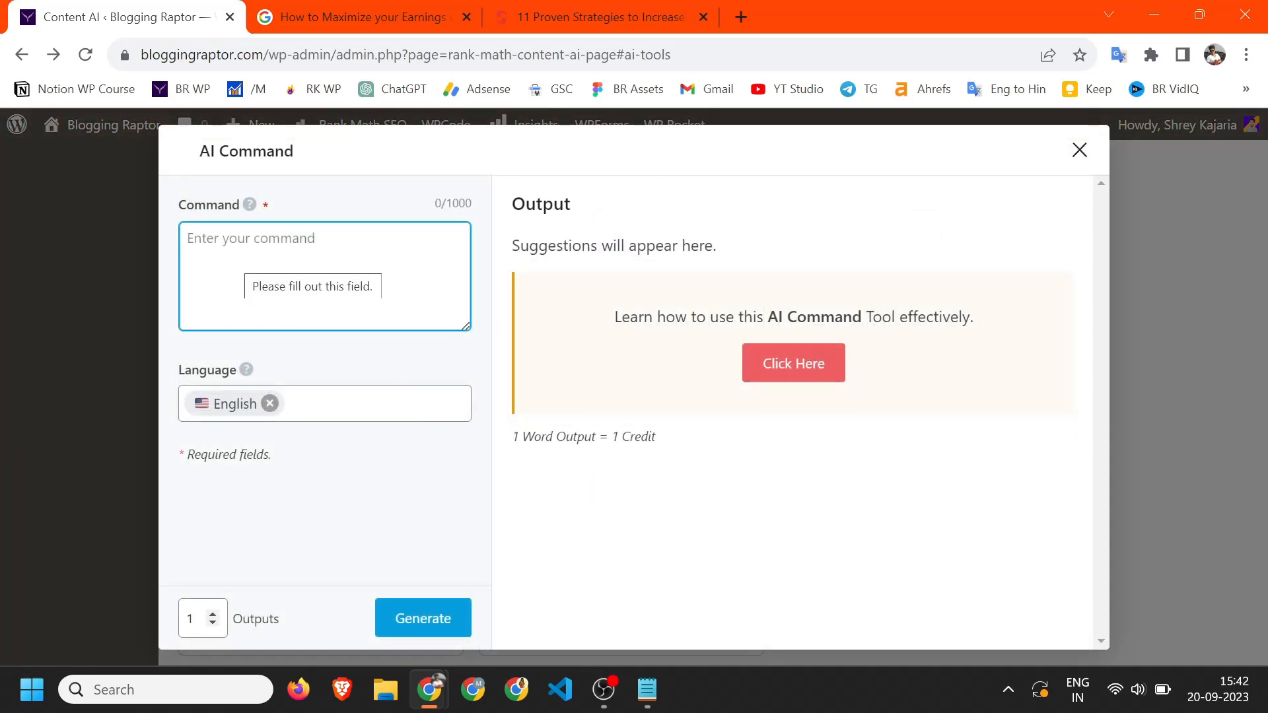
{"action": "left_click", "coordinate": [442, 4]}
{"action": "scroll", "coordinate": [294, 215], "scroll_direction": "up", "scroll_amount": 10}
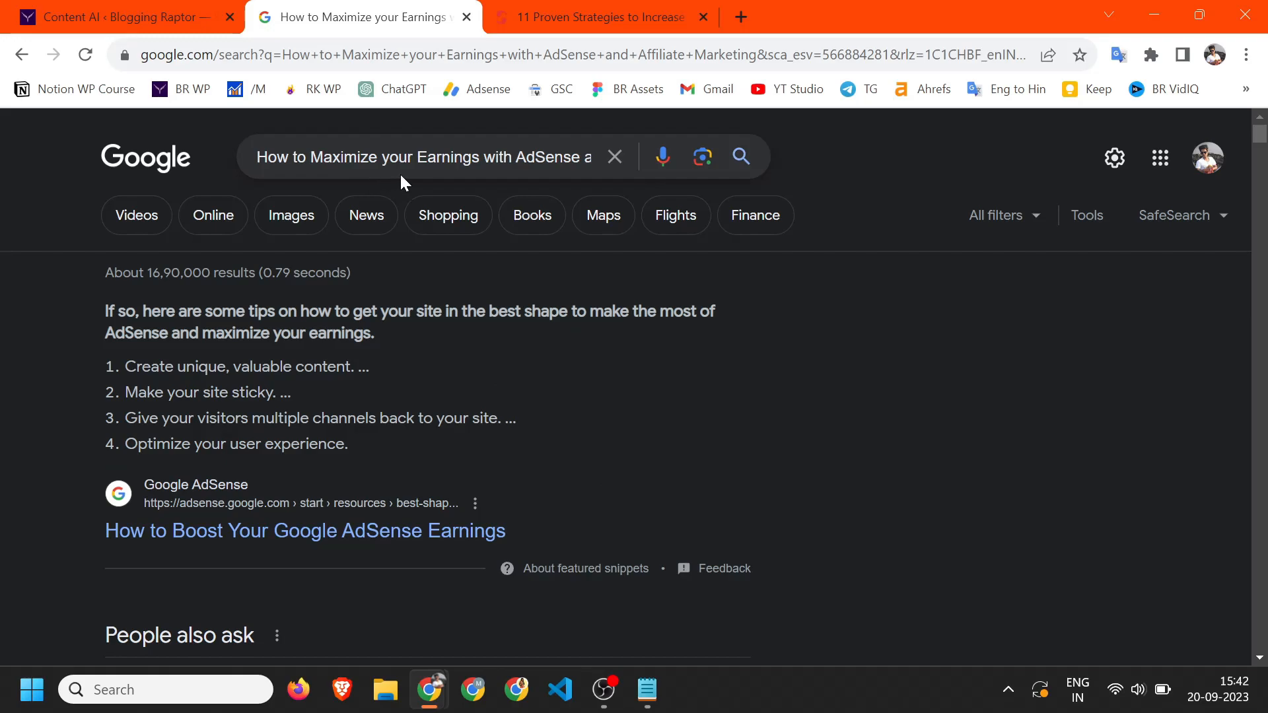
{"action": "scroll", "coordinate": [540, 172], "scroll_direction": "down", "scroll_amount": 7}
{"action": "scroll", "coordinate": [255, 317], "scroll_direction": "up", "scroll_amount": 2}
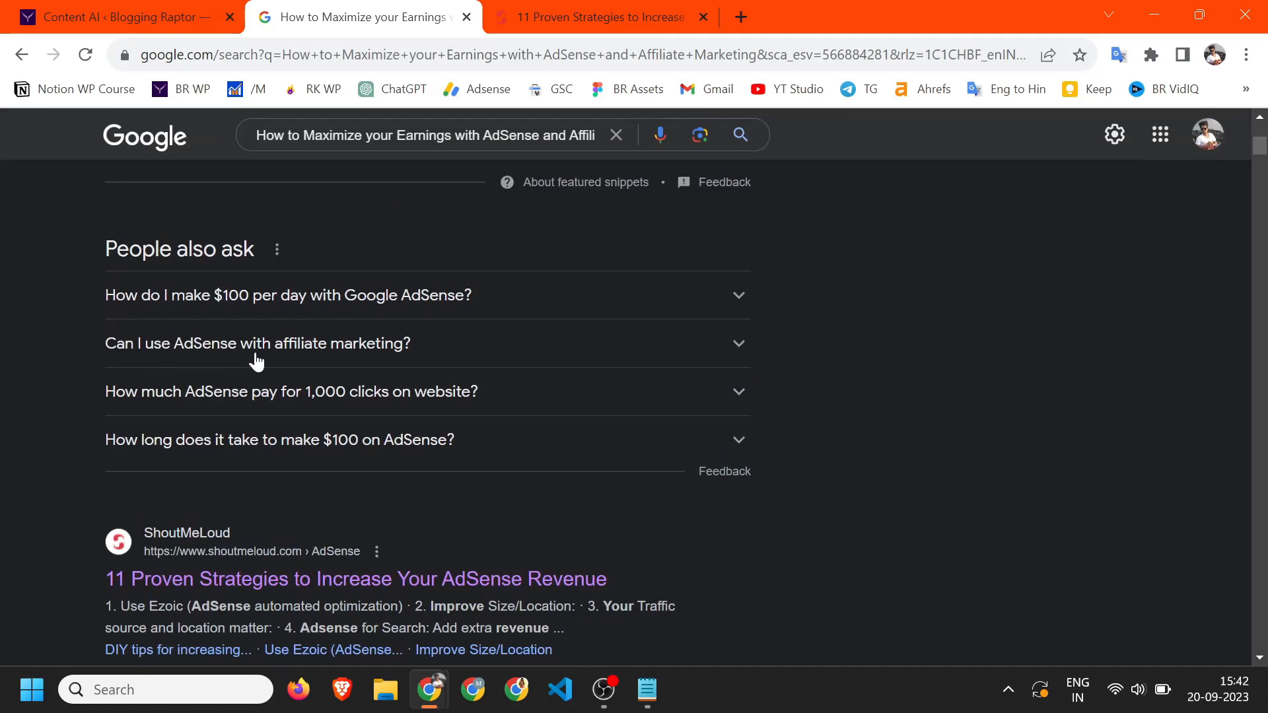
{"action": "left_click_drag", "start_coordinate": [105, 344], "coordinate": [438, 334]}
{"action": "key", "text": "ctrl+c"}
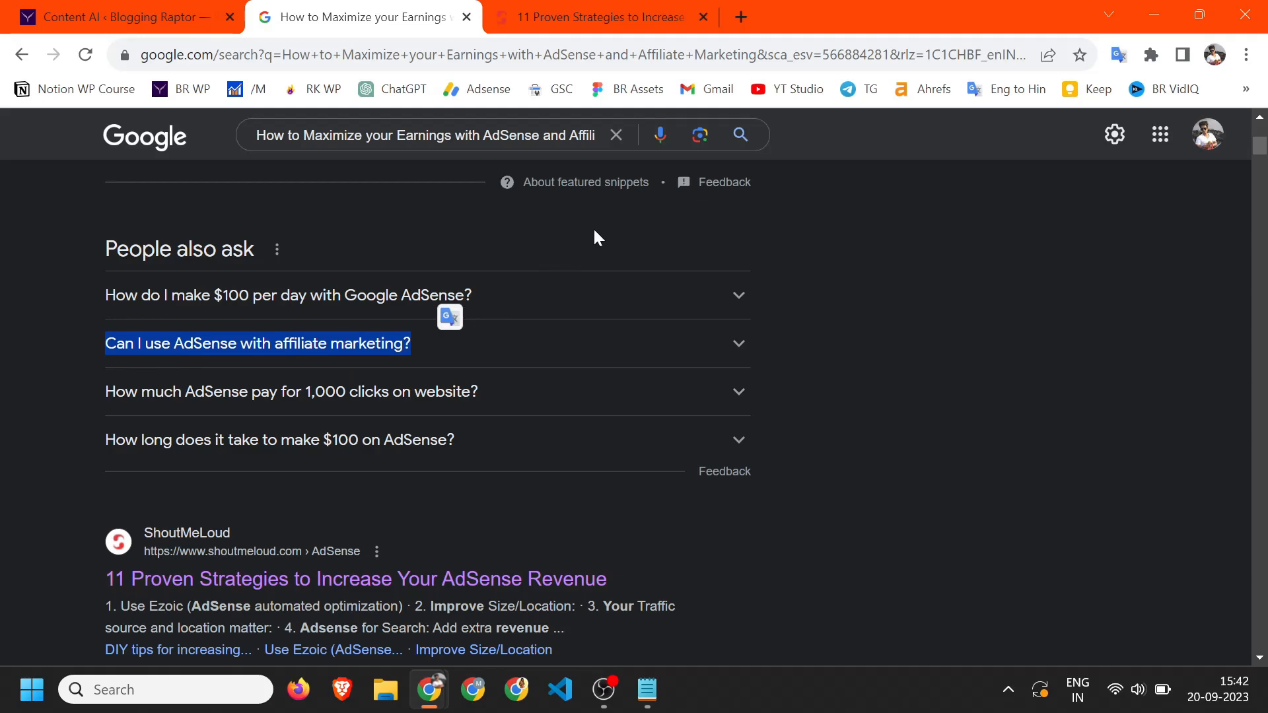
Return to Content AI and paste the copied question into the AI Command tool's command field.
{"action": "left_click", "coordinate": [110, 6]}
{"action": "left_click", "coordinate": [370, 291]}
{"action": "key", "text": "ctrl+v"}
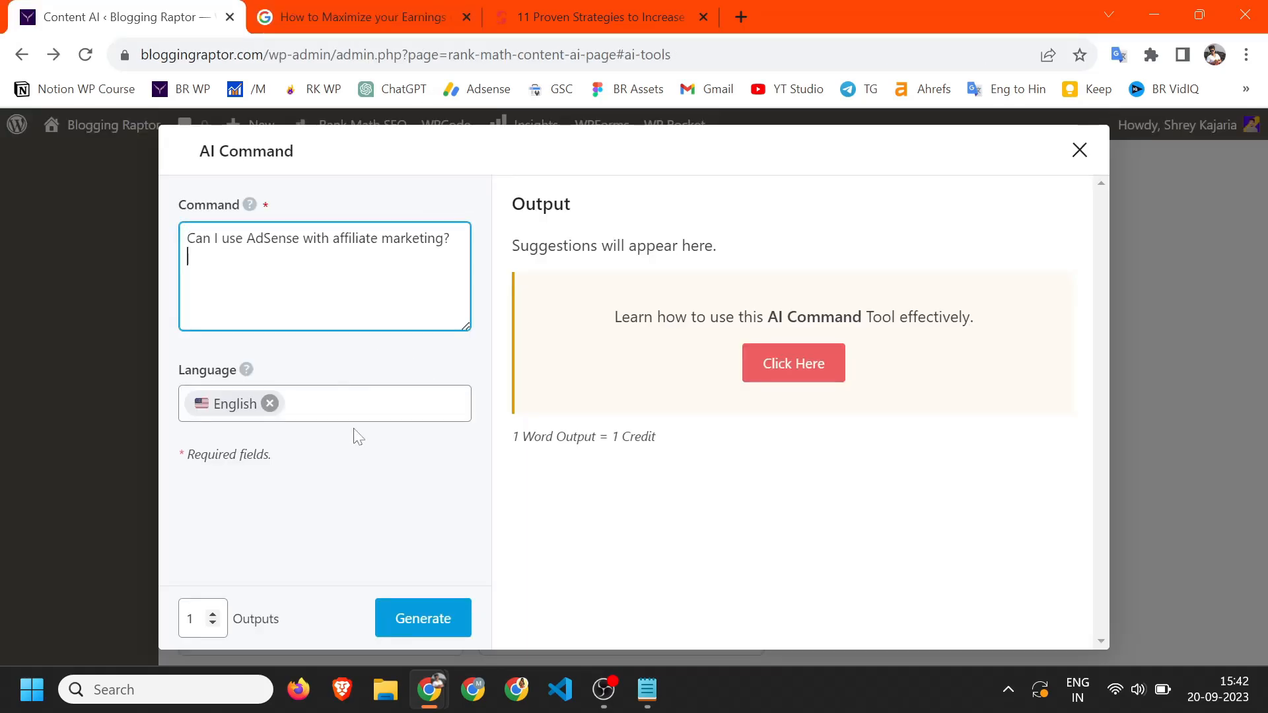
Generate one AI Command output for the pasted AdSense question and close the tool.
{"action": "left_click", "coordinate": [396, 618]}
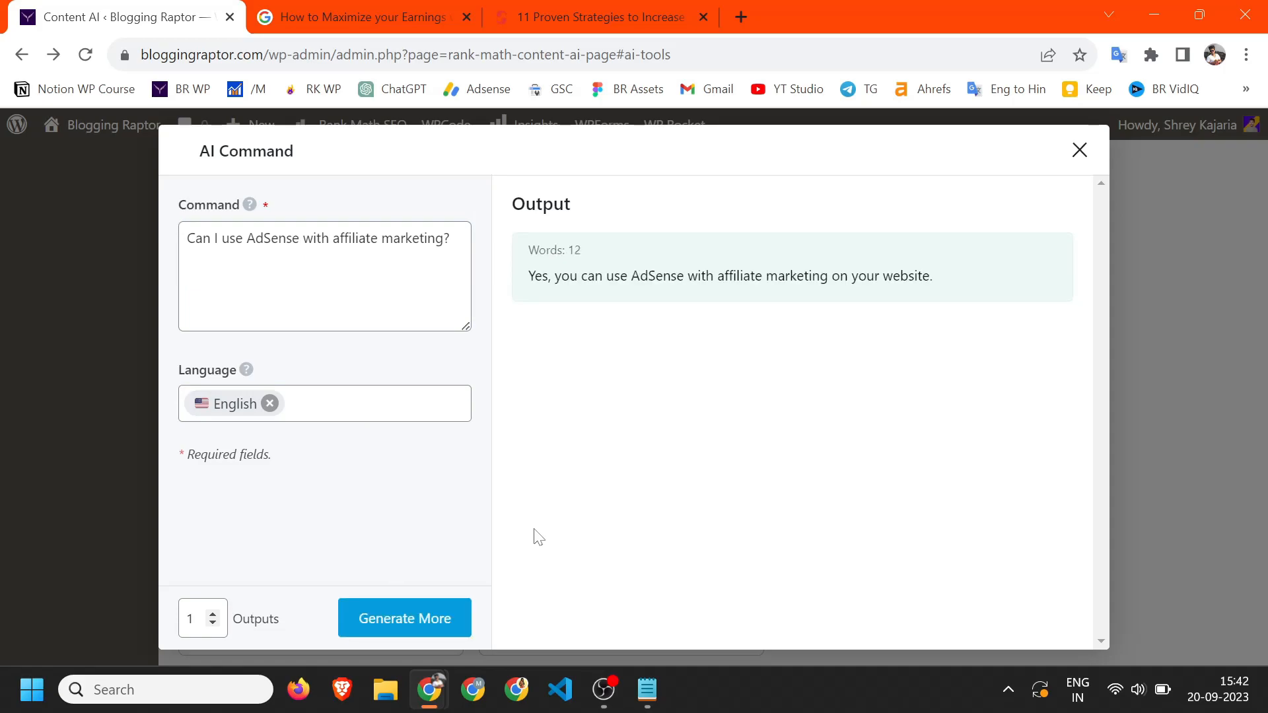
{"action": "key", "text": "Escape"}
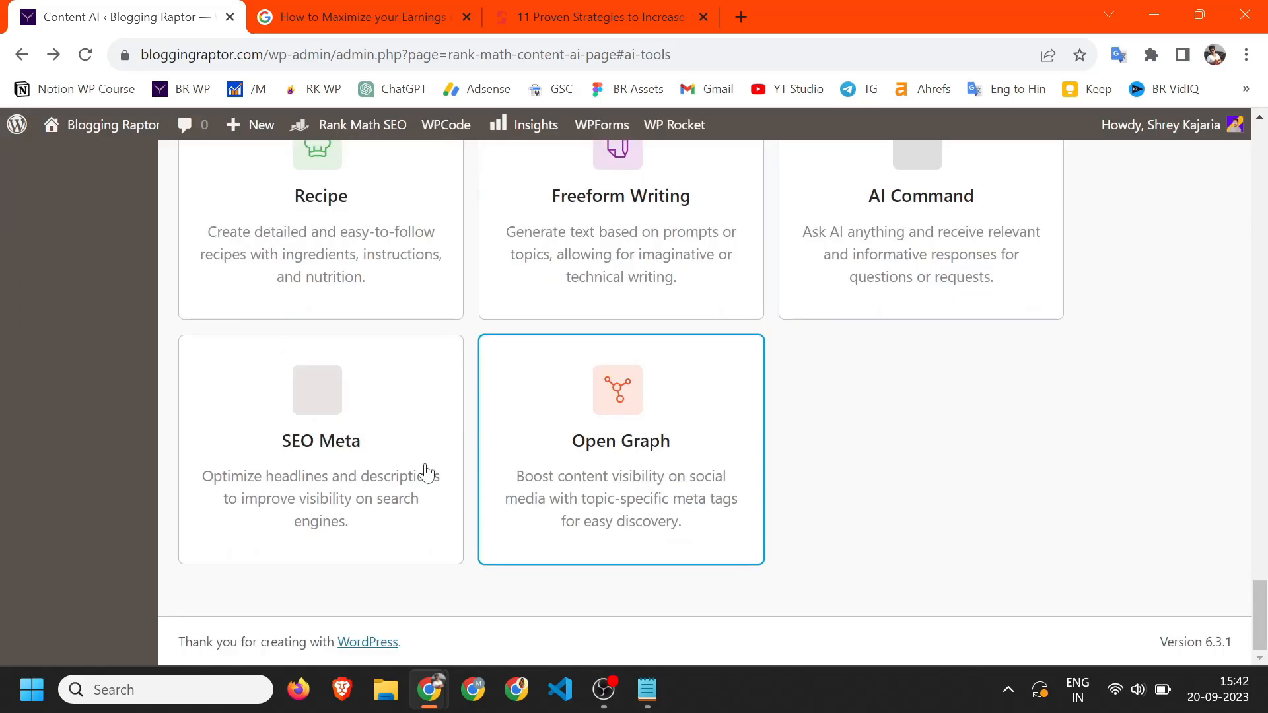
Open the SEO Meta tool, compare it with the titles and descriptions in the Google search results, and close it.
{"action": "left_click", "coordinate": [341, 418]}
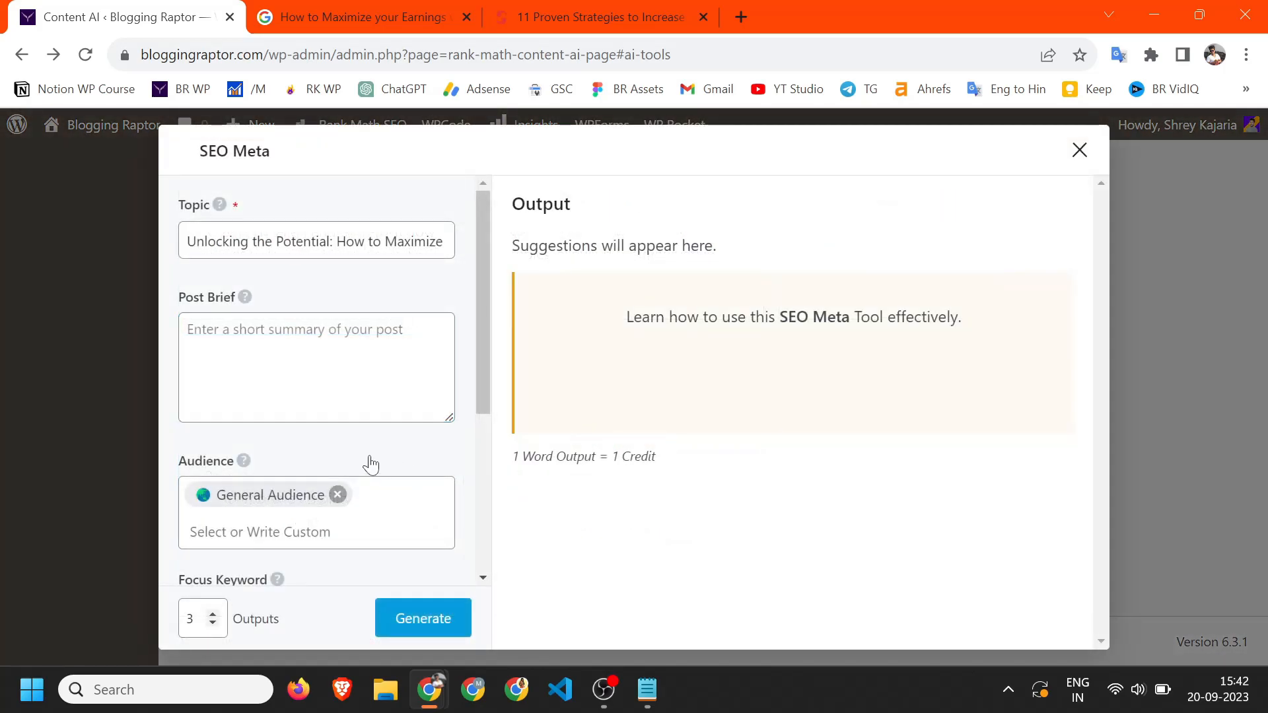
{"action": "left_click", "coordinate": [594, 16]}
{"action": "left_click", "coordinate": [360, 16]}
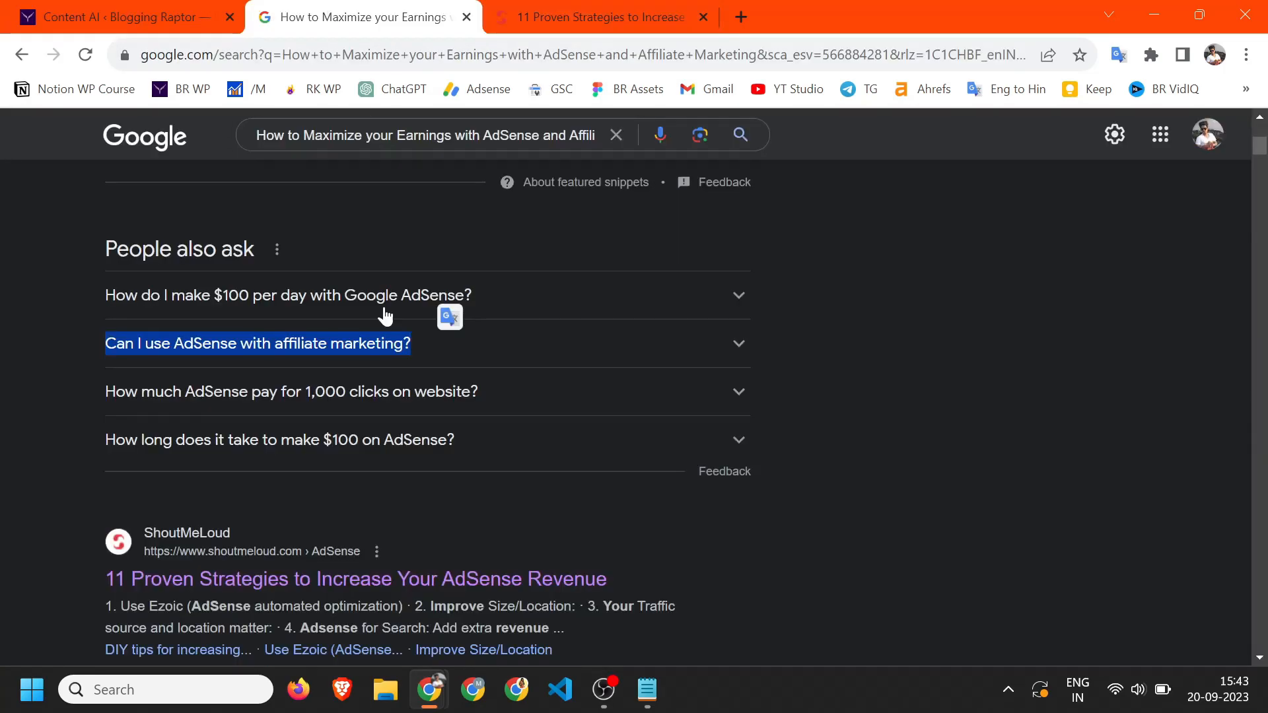
{"action": "left_click", "coordinate": [1078, 467]}
{"action": "scroll", "coordinate": [442, 433], "scroll_direction": "down", "scroll_amount": 2}
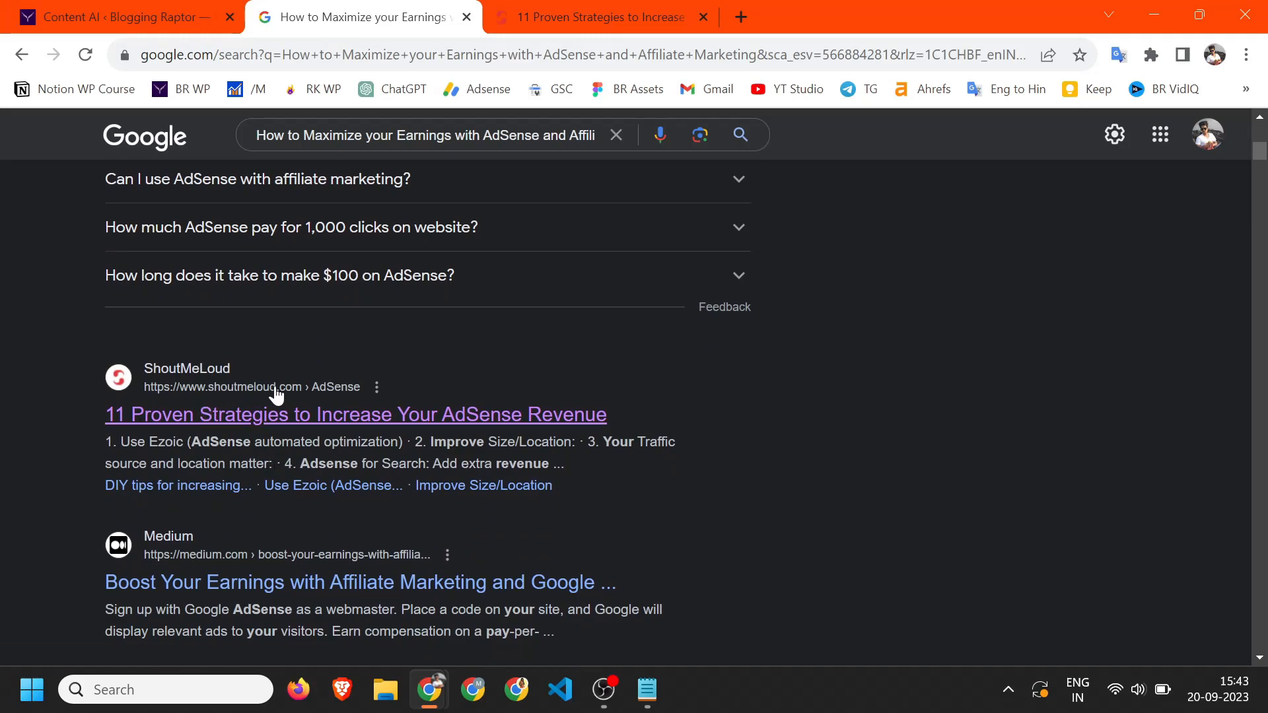
{"action": "left_click", "coordinate": [97, 9]}
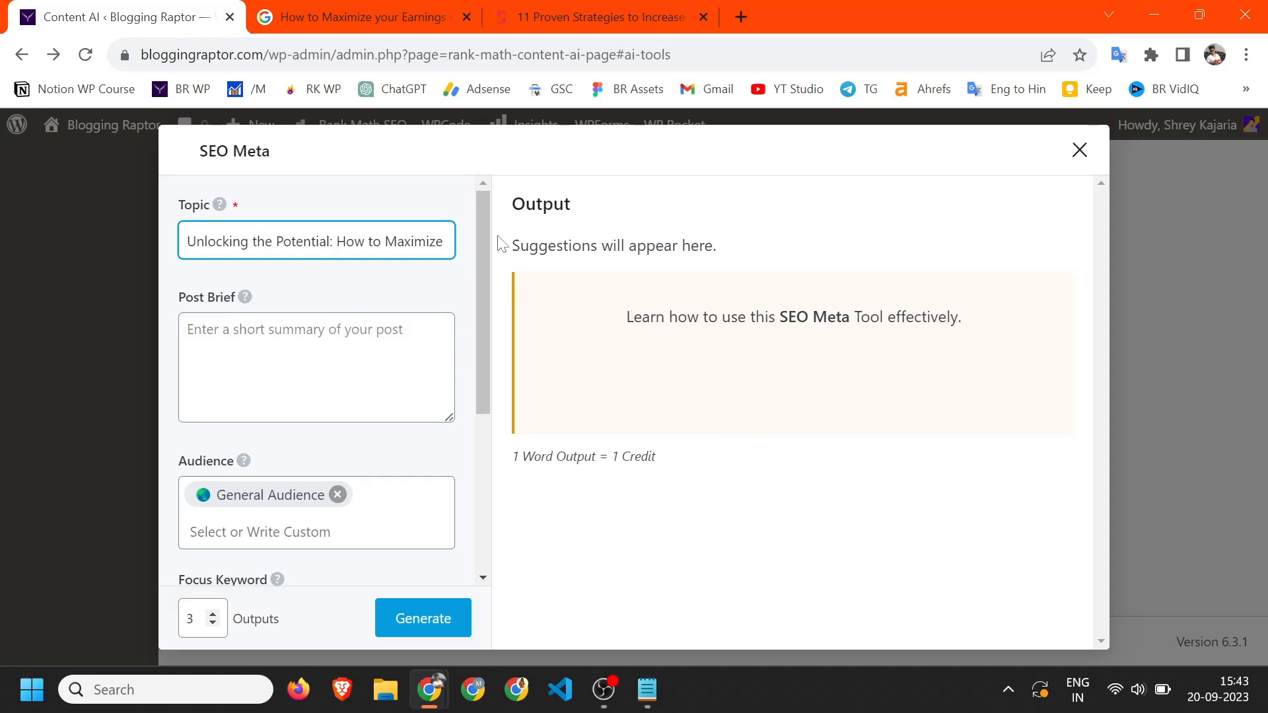
{"action": "left_click", "coordinate": [611, 8]}
{"action": "left_click", "coordinate": [296, 8]}
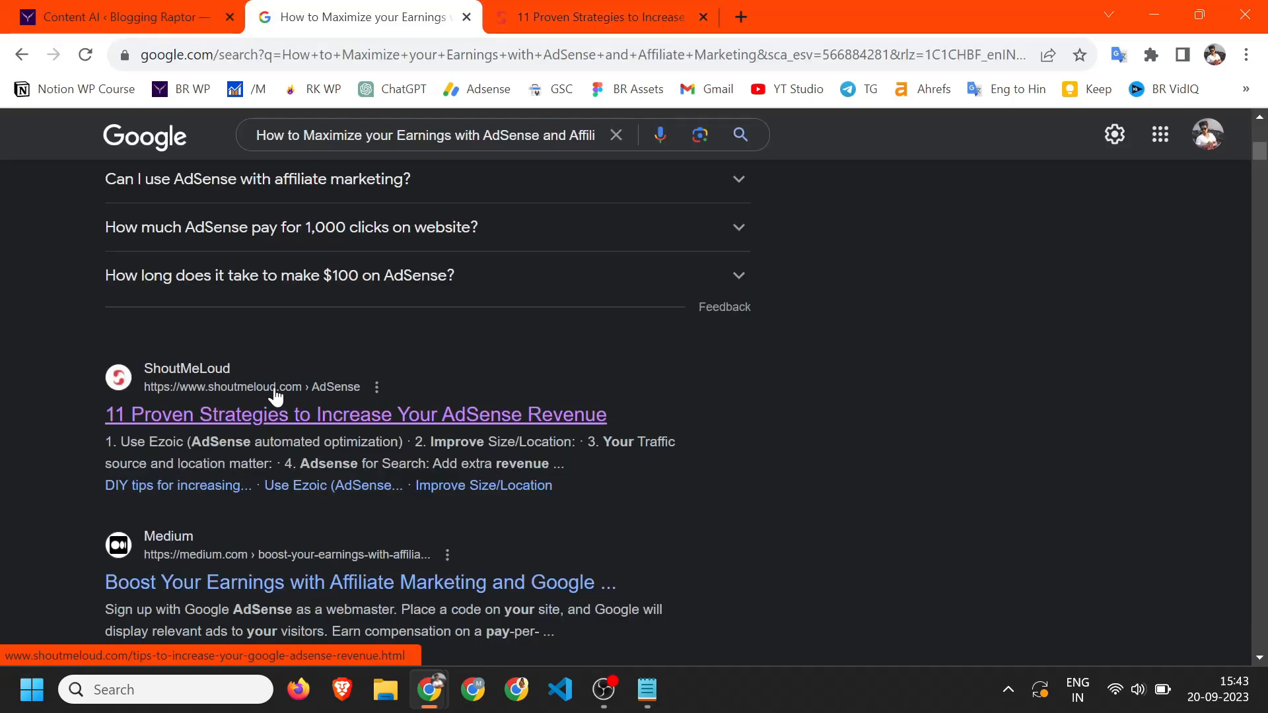
{"action": "left_click", "coordinate": [164, 7]}
{"action": "key", "text": "Escape"}
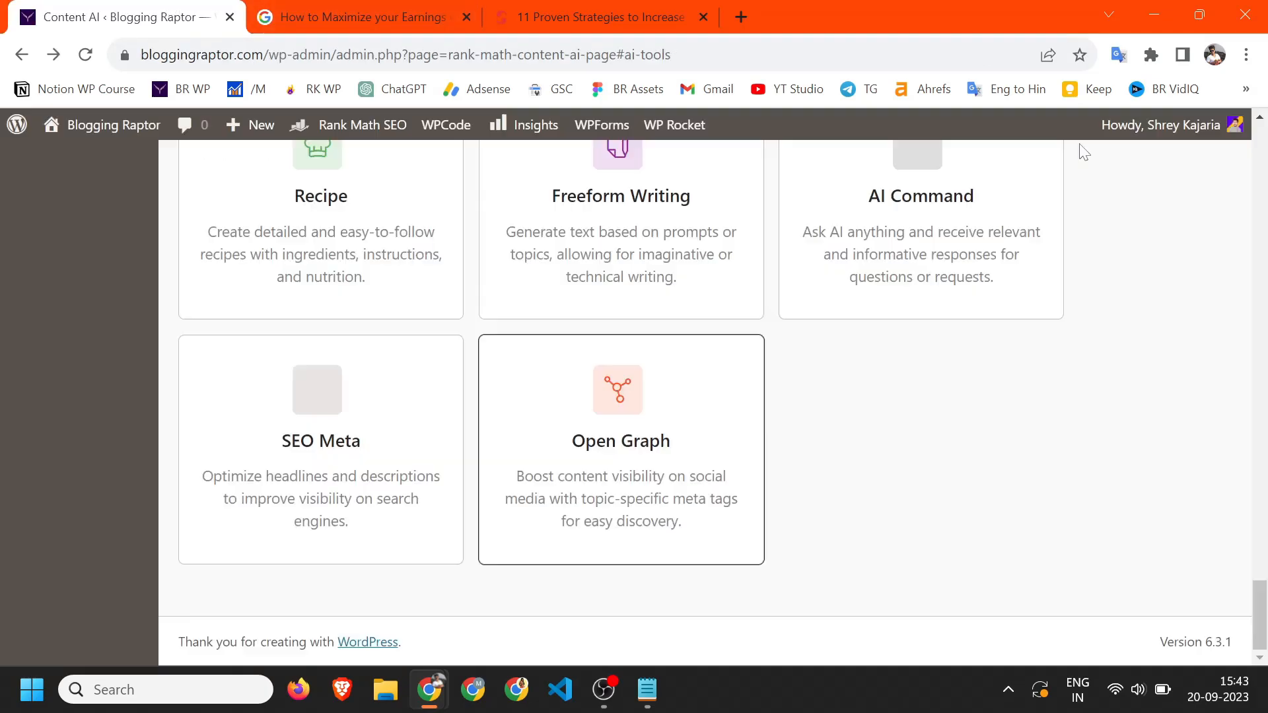
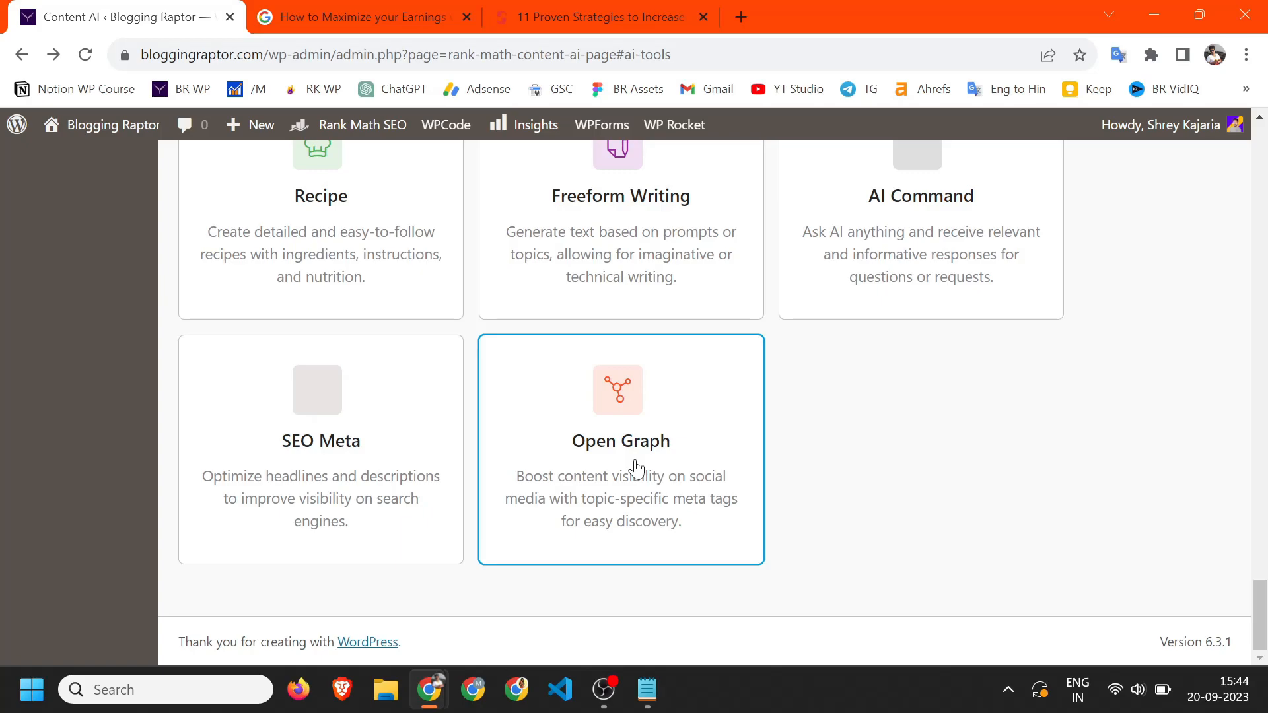
Open the Open Graph tool, review its topic, post brief and audience fields, and close it.
{"action": "left_click", "coordinate": [636, 469]}
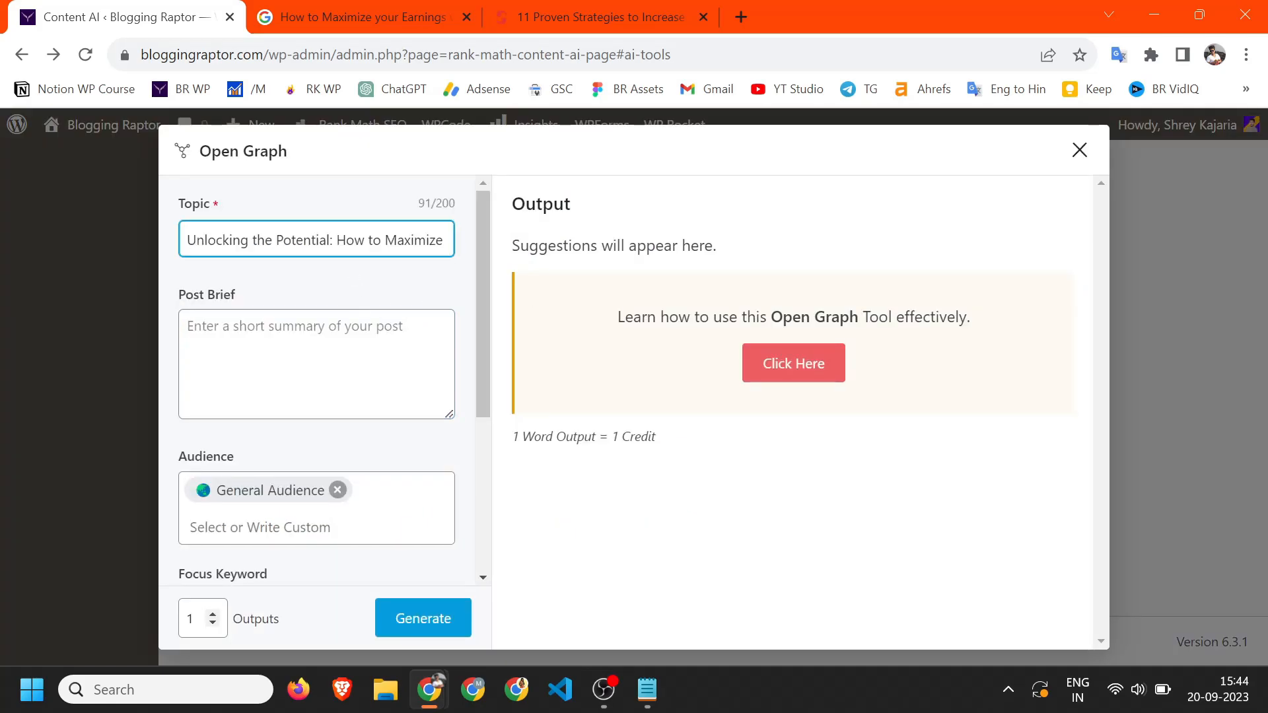
{"action": "left_click", "coordinate": [334, 428]}
{"action": "left_click", "coordinate": [272, 245]}
{"action": "left_click", "coordinate": [356, 314]}
{"action": "left_click", "coordinate": [429, 639]}
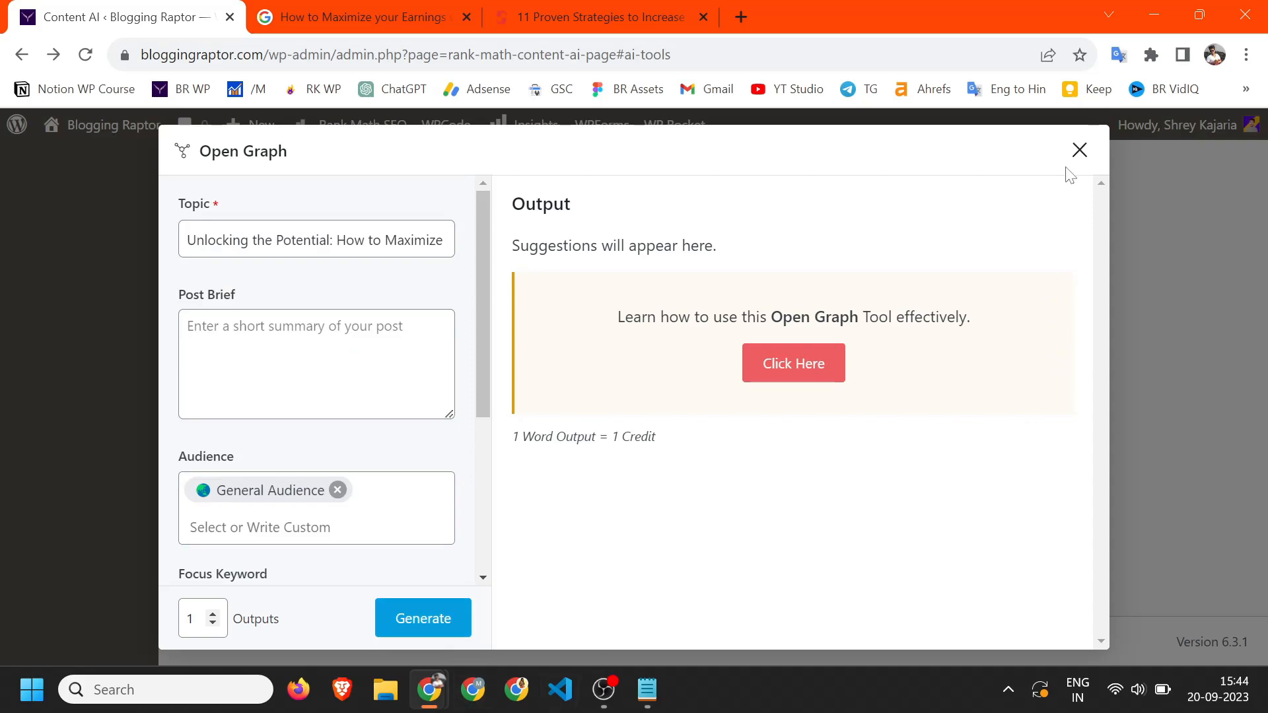
{"action": "left_click", "coordinate": [1078, 152]}
Open Content AI's history of generated outputs, review it, and return to the AI tools list.
{"action": "scroll", "coordinate": [997, 434], "scroll_direction": "up", "scroll_amount": 20}
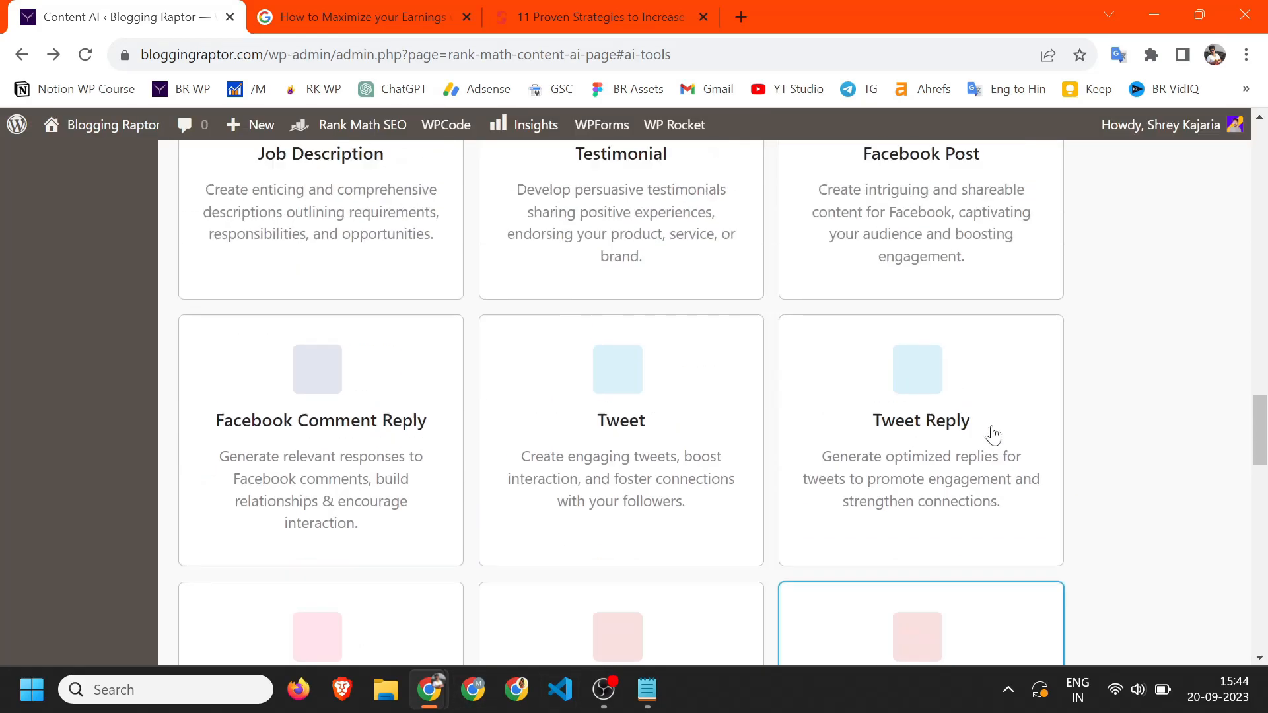
{"action": "scroll", "coordinate": [995, 436], "scroll_direction": "up", "scroll_amount": 5}
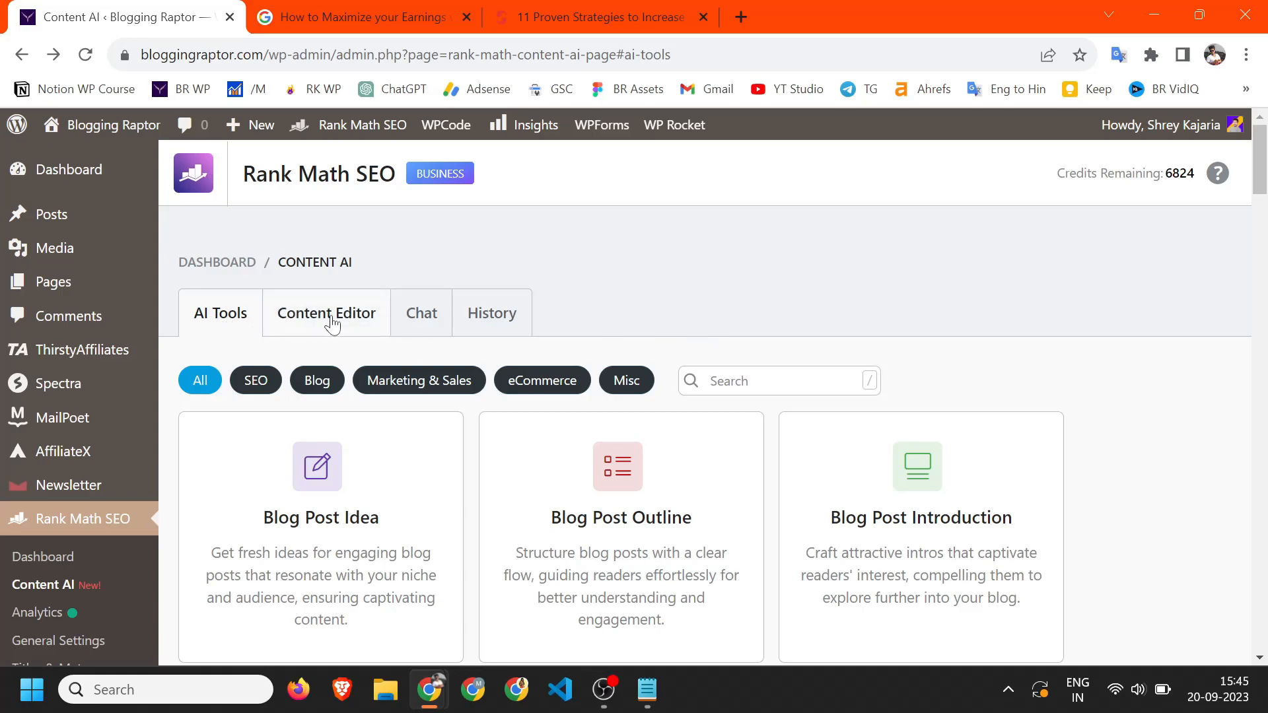
{"action": "left_click", "coordinate": [496, 316]}
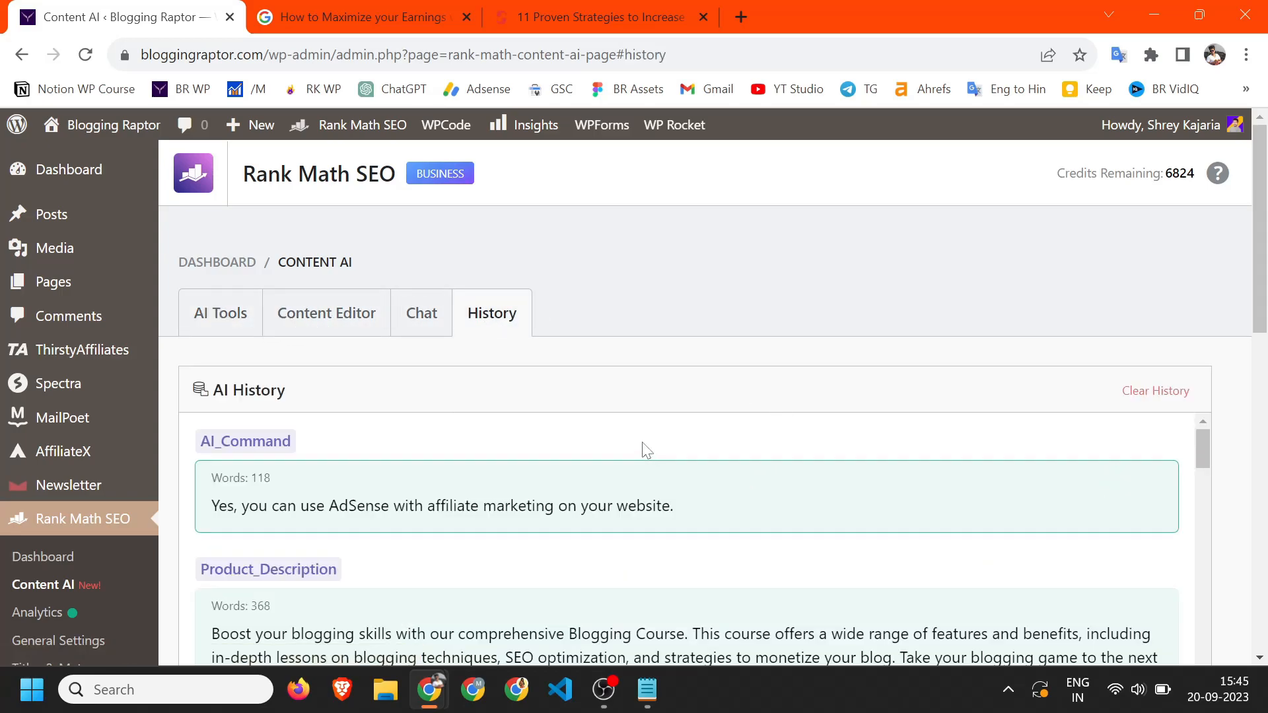
{"action": "scroll", "coordinate": [538, 449], "scroll_direction": "down", "scroll_amount": 15}
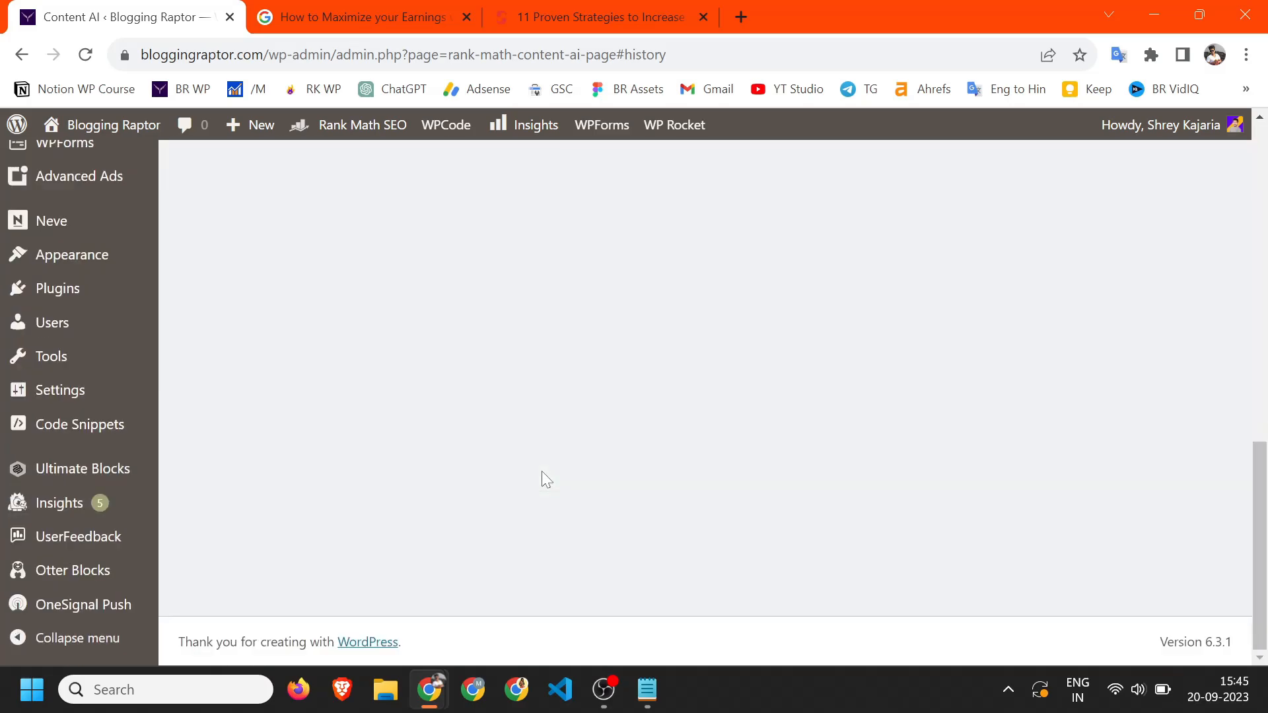
{"action": "scroll", "coordinate": [545, 479], "scroll_direction": "up", "scroll_amount": 15}
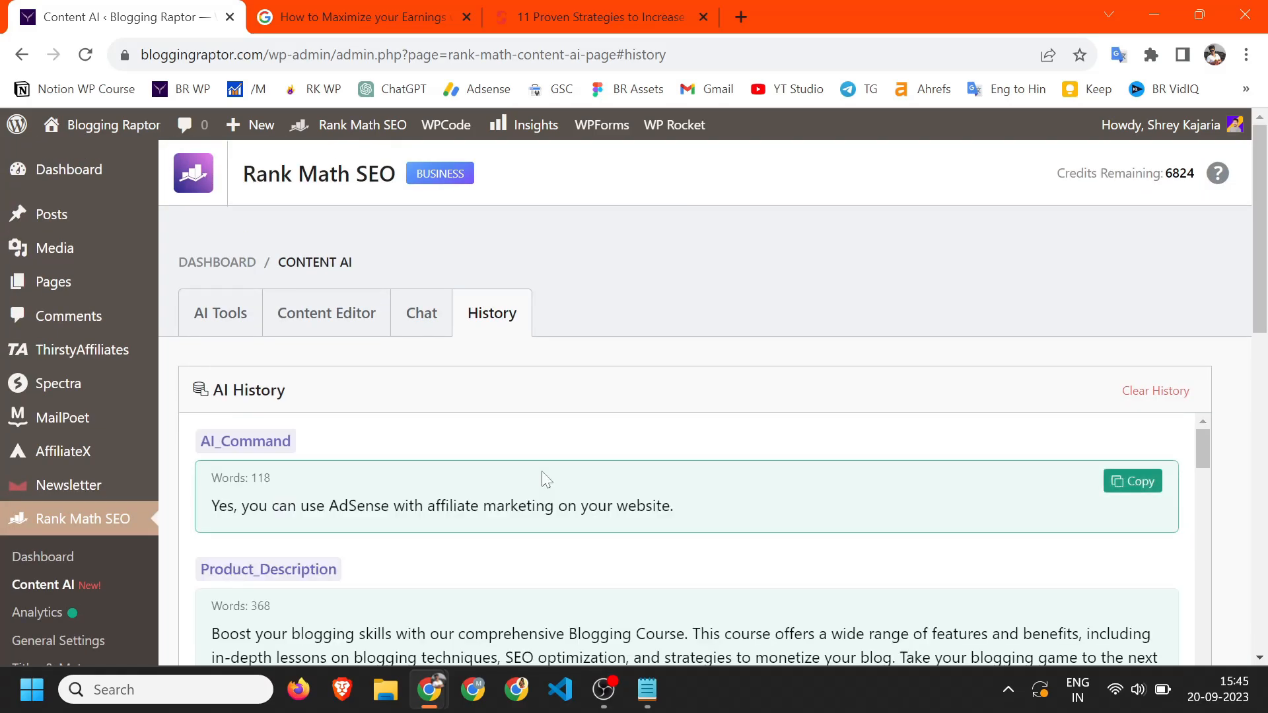
{"action": "left_click", "coordinate": [211, 315]}
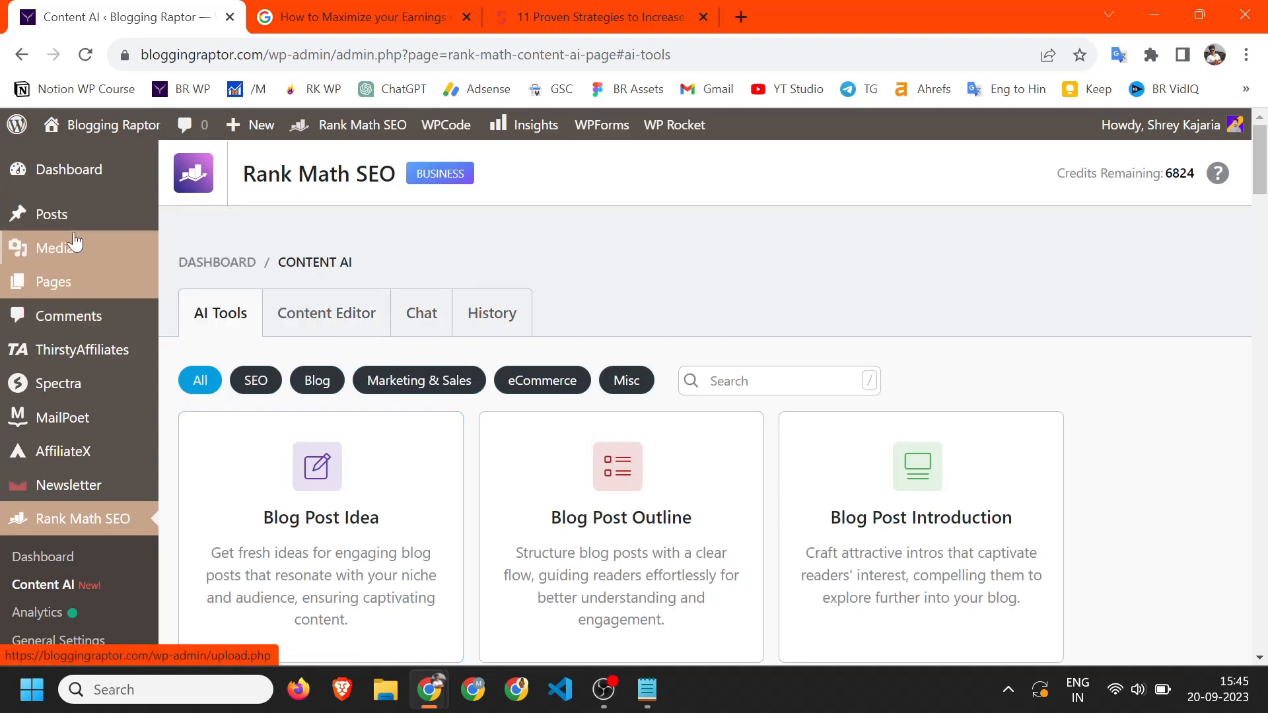
Open the Content AI section of Rank Math's general settings.
{"action": "scroll", "coordinate": [76, 568], "scroll_direction": "down", "scroll_amount": 2}
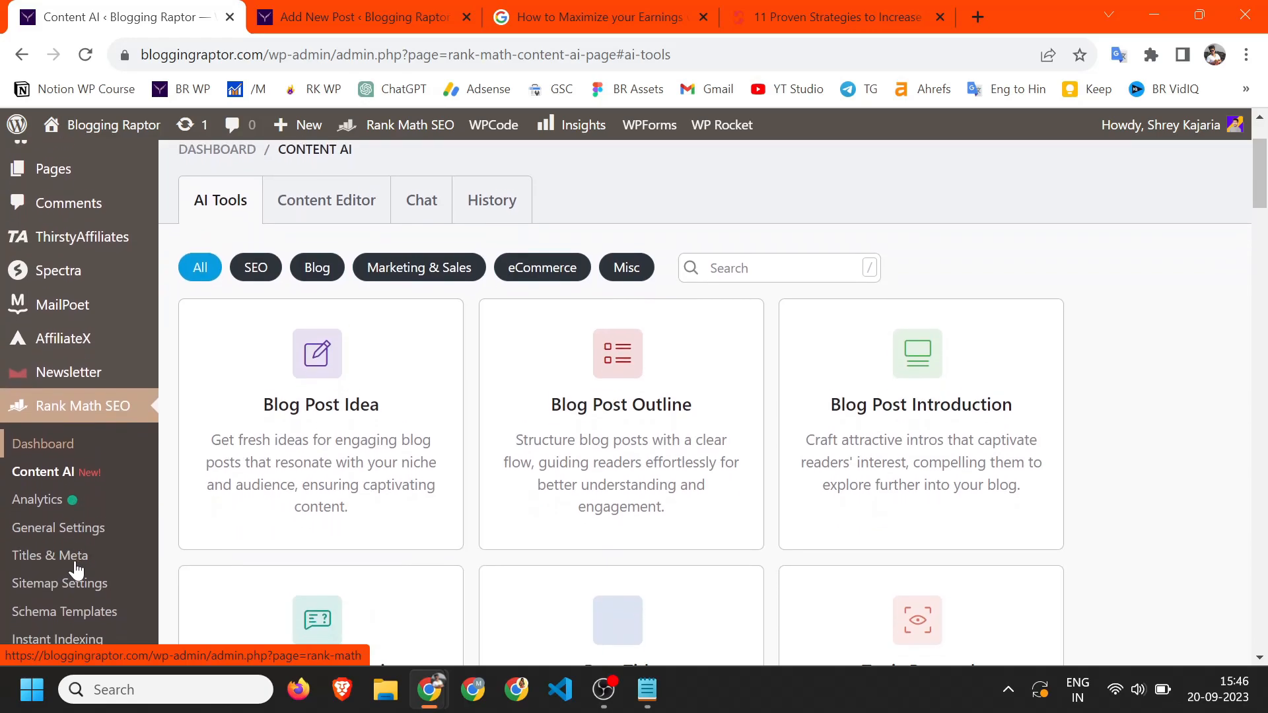
{"action": "scroll", "coordinate": [40, 502], "scroll_direction": "down", "scroll_amount": 3}
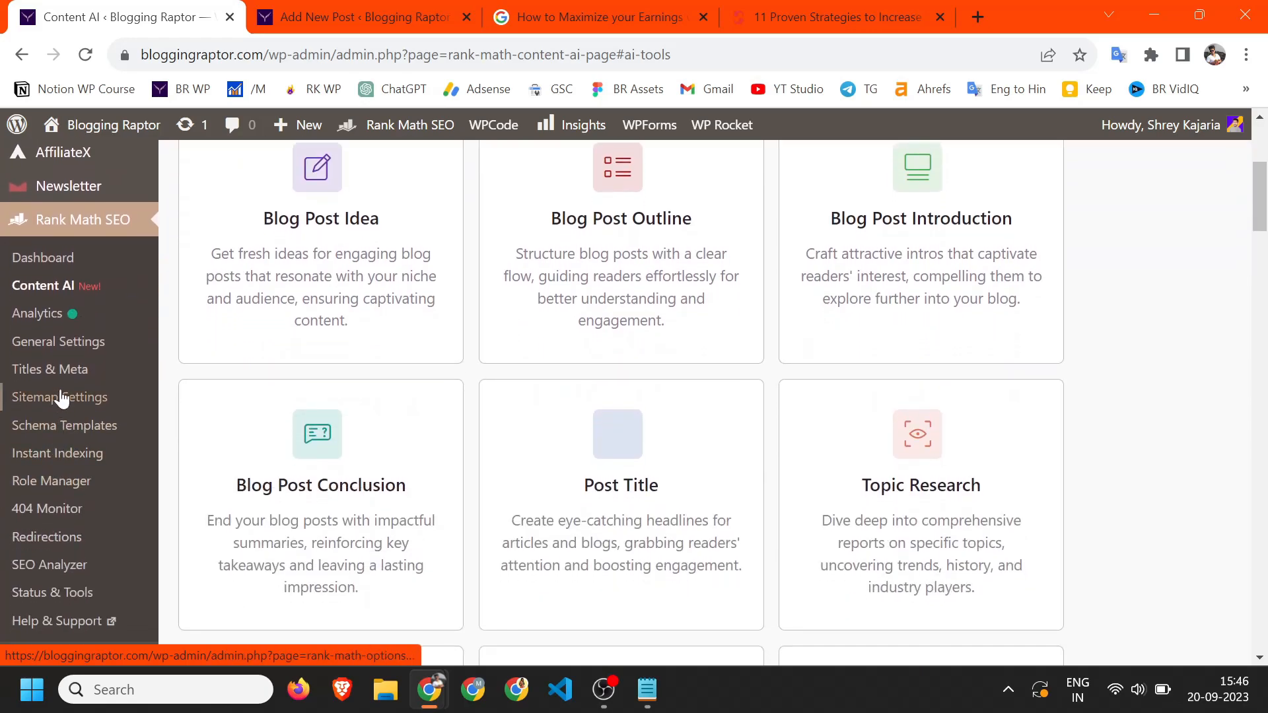
{"action": "left_click", "coordinate": [56, 343]}
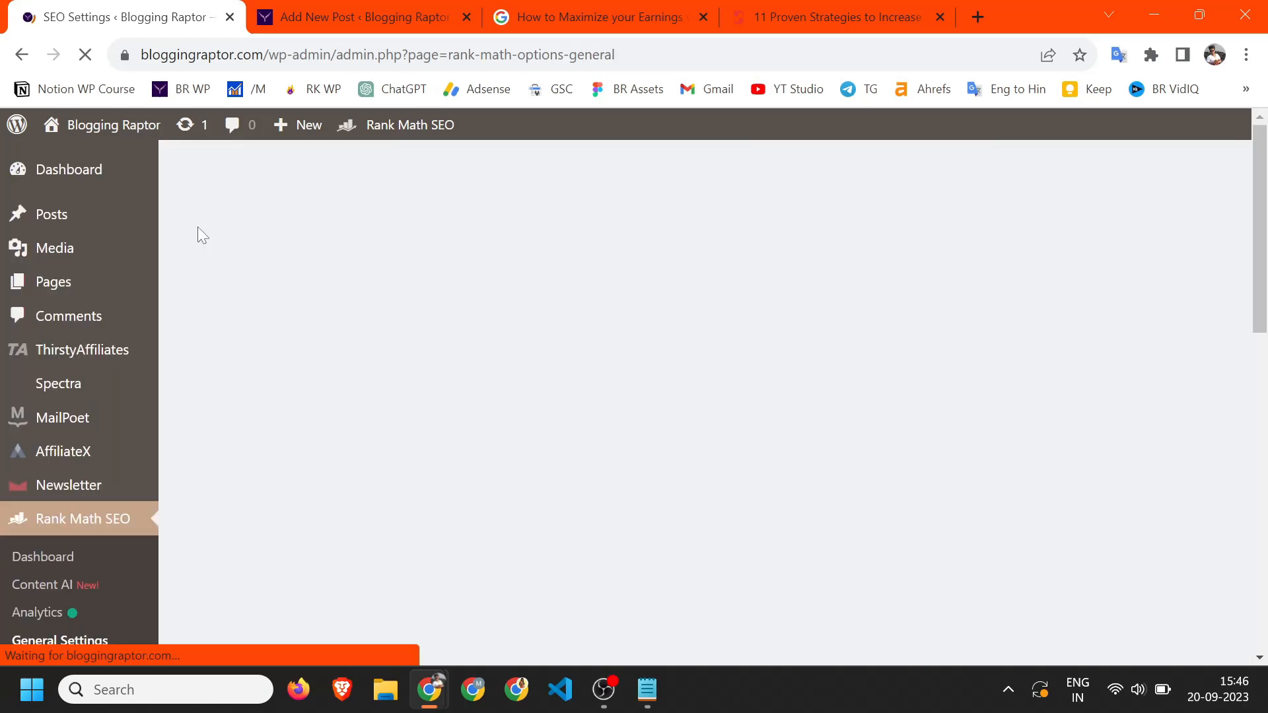
{"action": "scroll", "coordinate": [338, 395], "scroll_direction": "down", "scroll_amount": 1}
{"action": "scroll", "coordinate": [339, 395], "scroll_direction": "down", "scroll_amount": 7}
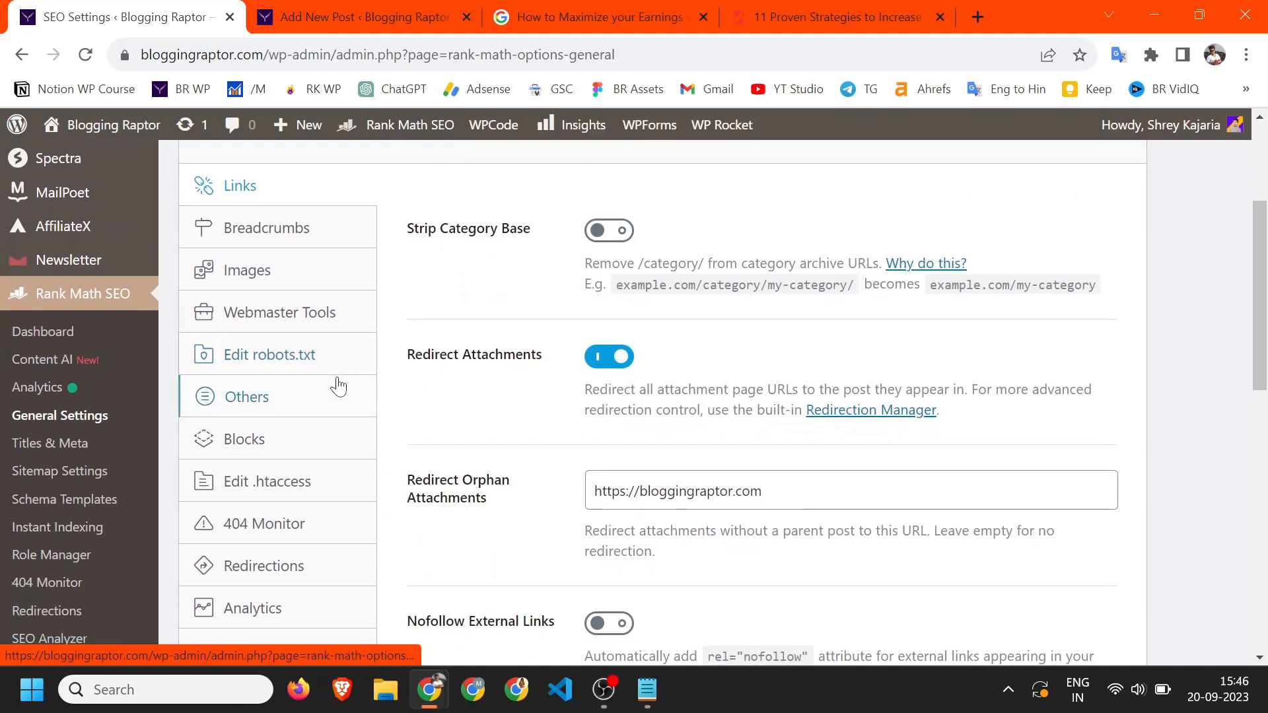
{"action": "left_click", "coordinate": [248, 403]}
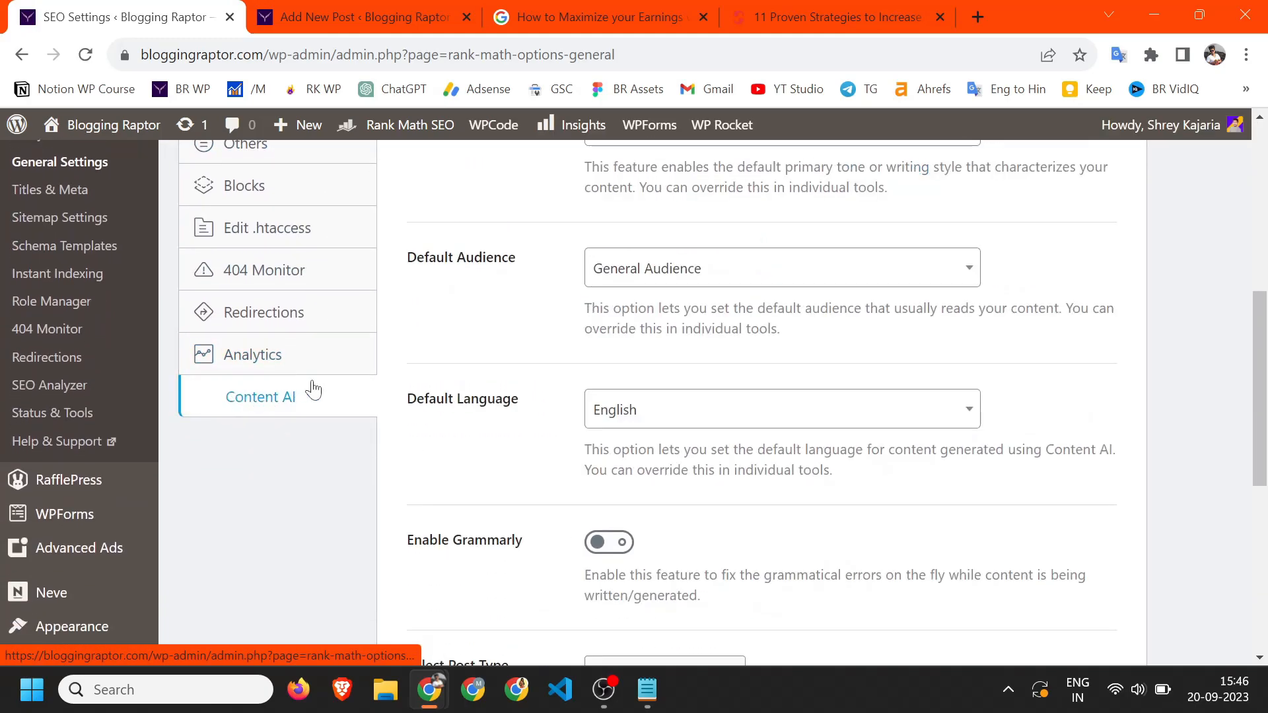
Review the default audience, language, Grammarly and post type settings, switching Content AI for Pages on and off again.
{"action": "scroll", "coordinate": [391, 411], "scroll_direction": "down", "scroll_amount": 1}
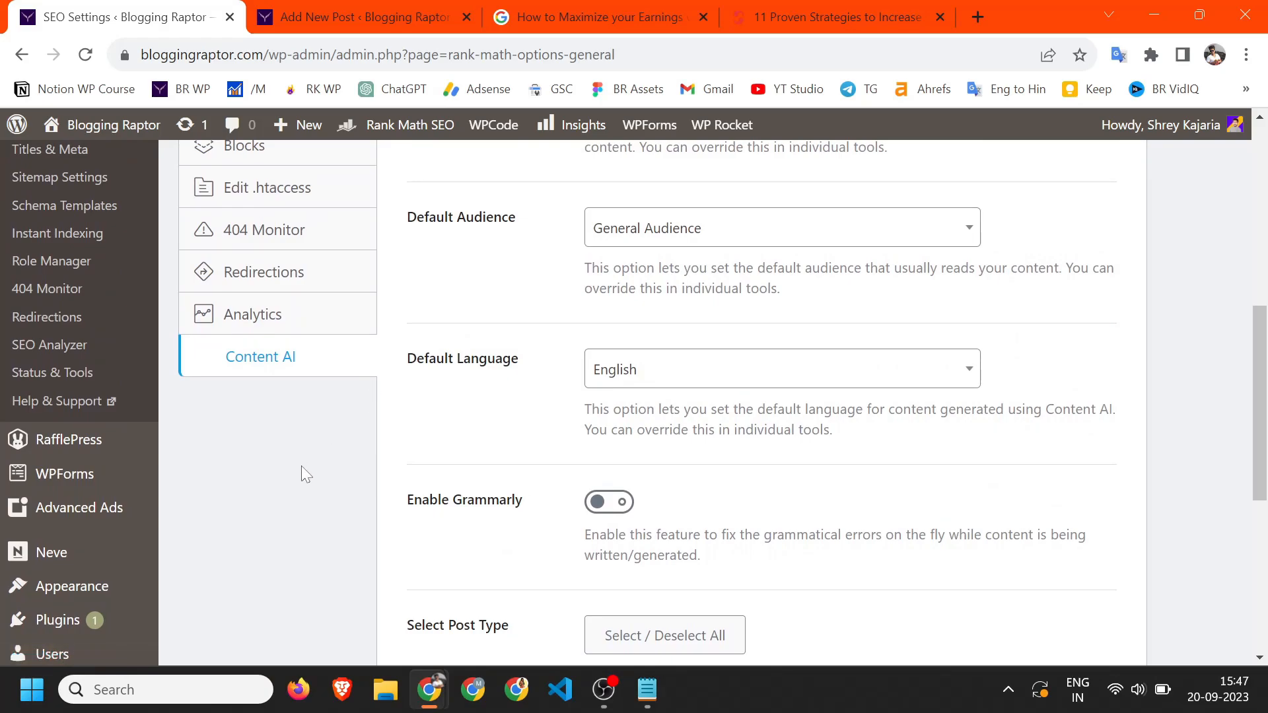
{"action": "scroll", "coordinate": [248, 450], "scroll_direction": "down", "scroll_amount": 5}
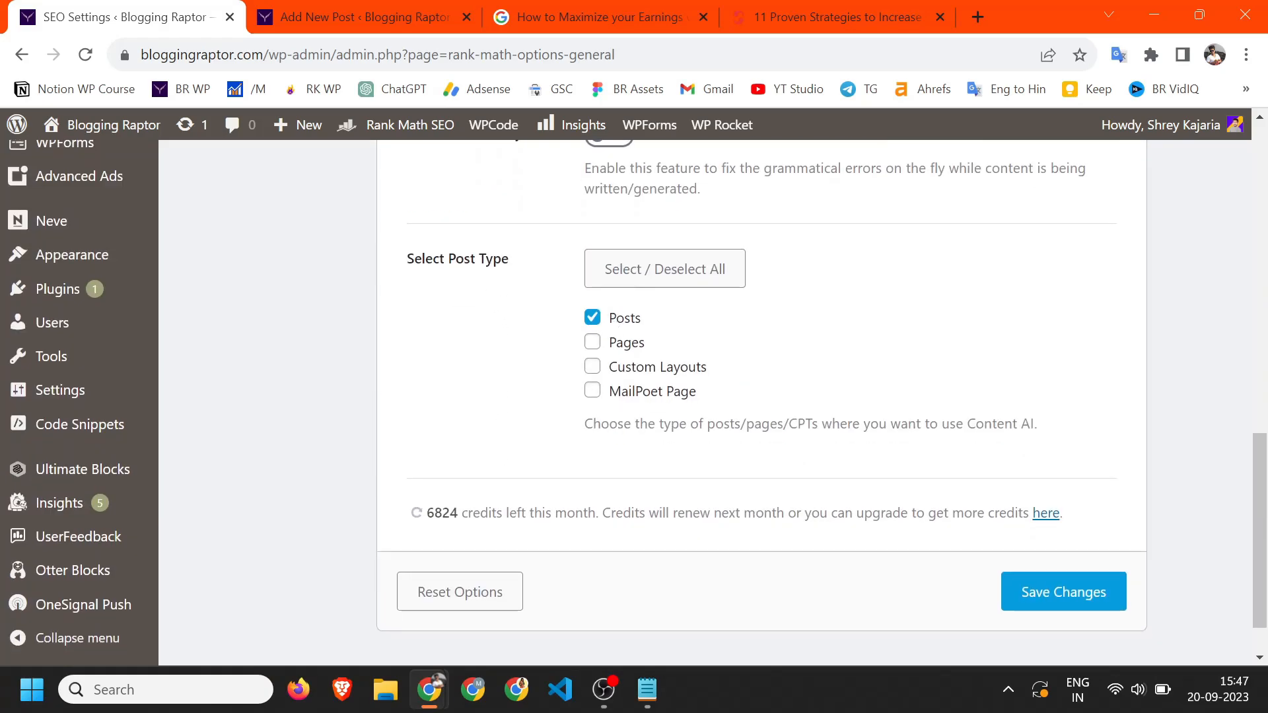
{"action": "left_click", "coordinate": [592, 341]}
{"action": "left_click", "coordinate": [593, 343]}
Switch to the draft post about AdSense and affiliate marketing, insert a Content AI assistant block, and search its tools for "blo".
{"action": "mouse_move", "coordinate": [49, 226]}
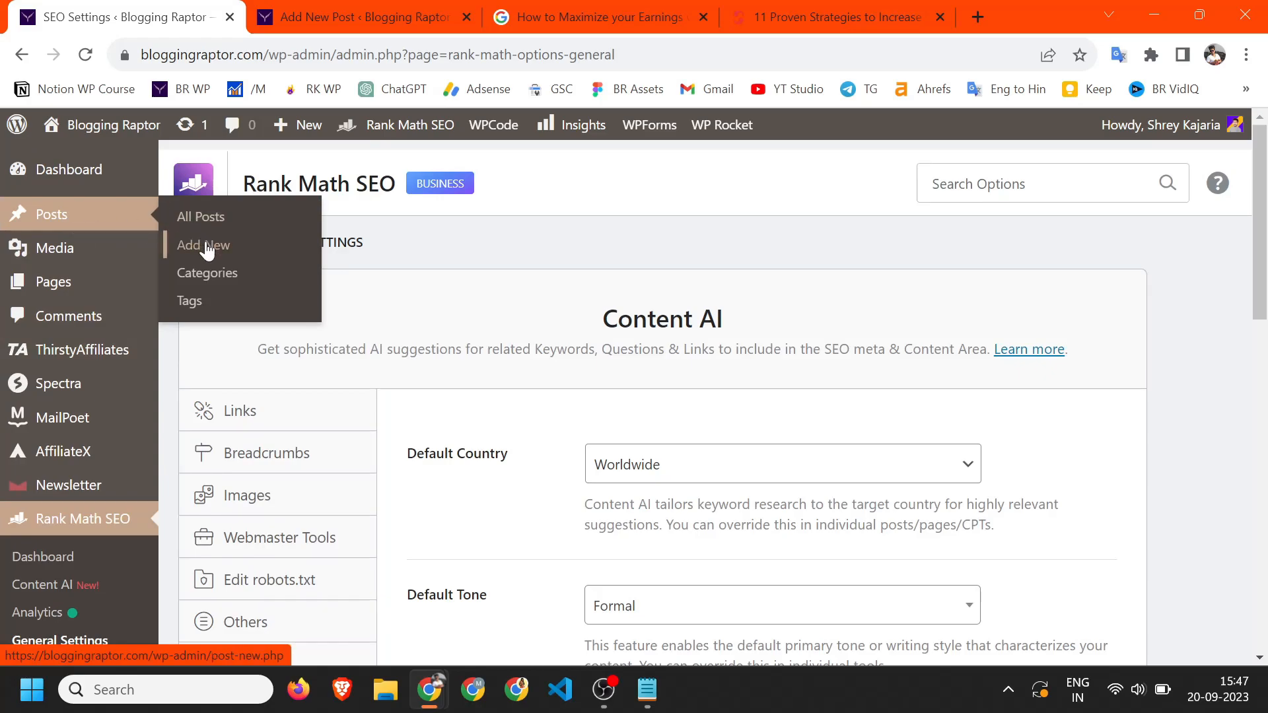
{"action": "key", "text": "ctrl+Tab"}
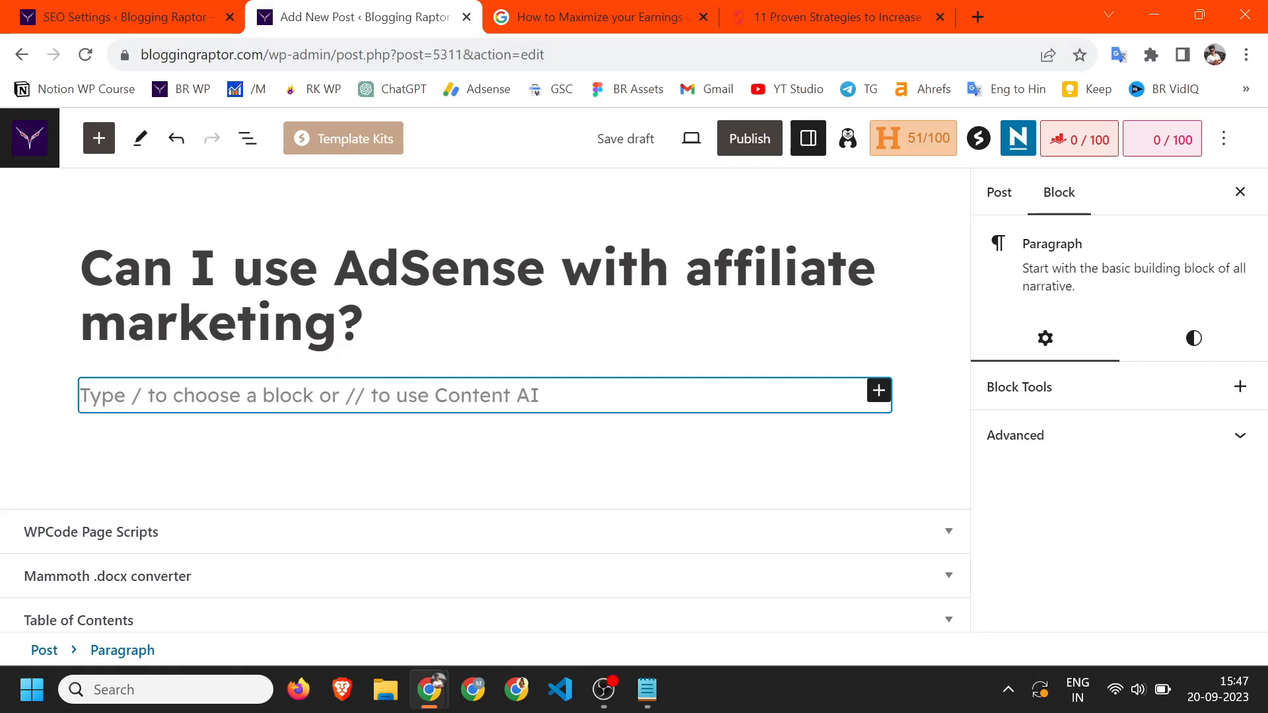
{"action": "type", "text": "//"}
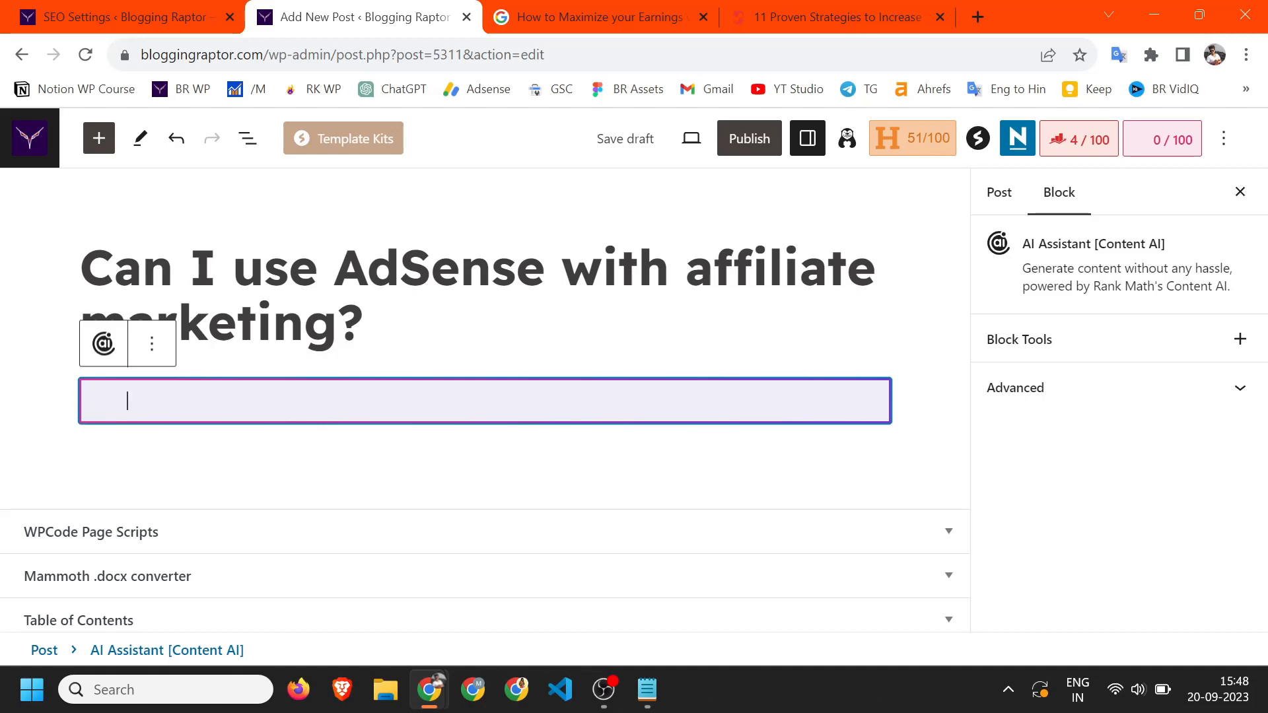
{"action": "type", "text": "blo"}
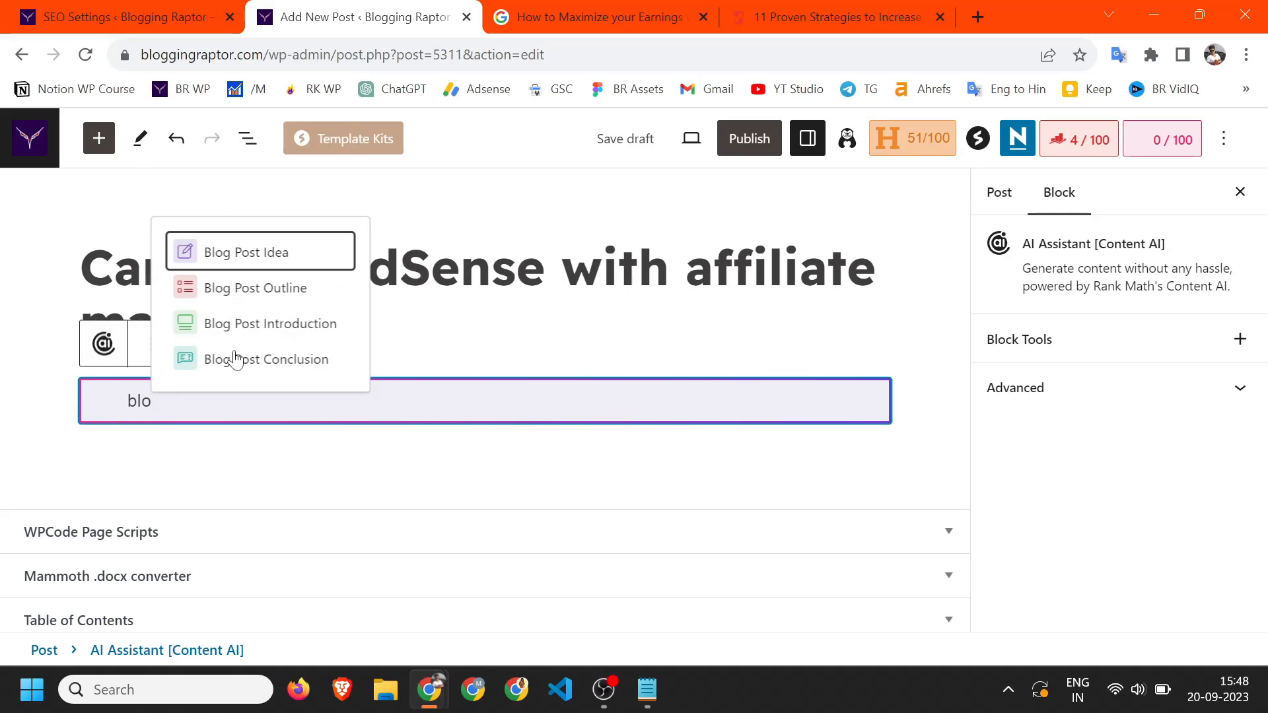
Replace the assistant block's search with "titl", open the Post Title tool, review its post brief, audience and tone fields, and close it.
{"action": "key", "text": "BackSpace"}
{"action": "key", "text": "BackSpace"}
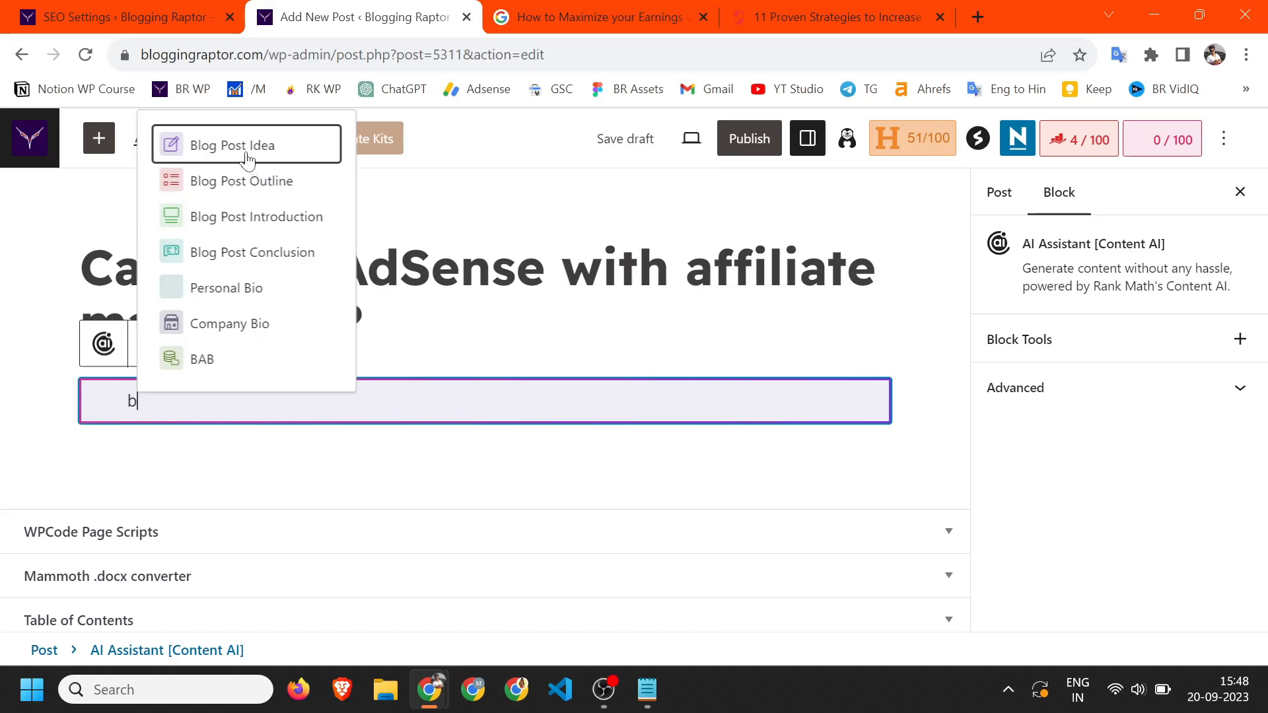
{"action": "key", "text": "BackSpace"}
{"action": "type", "text": "titl"}
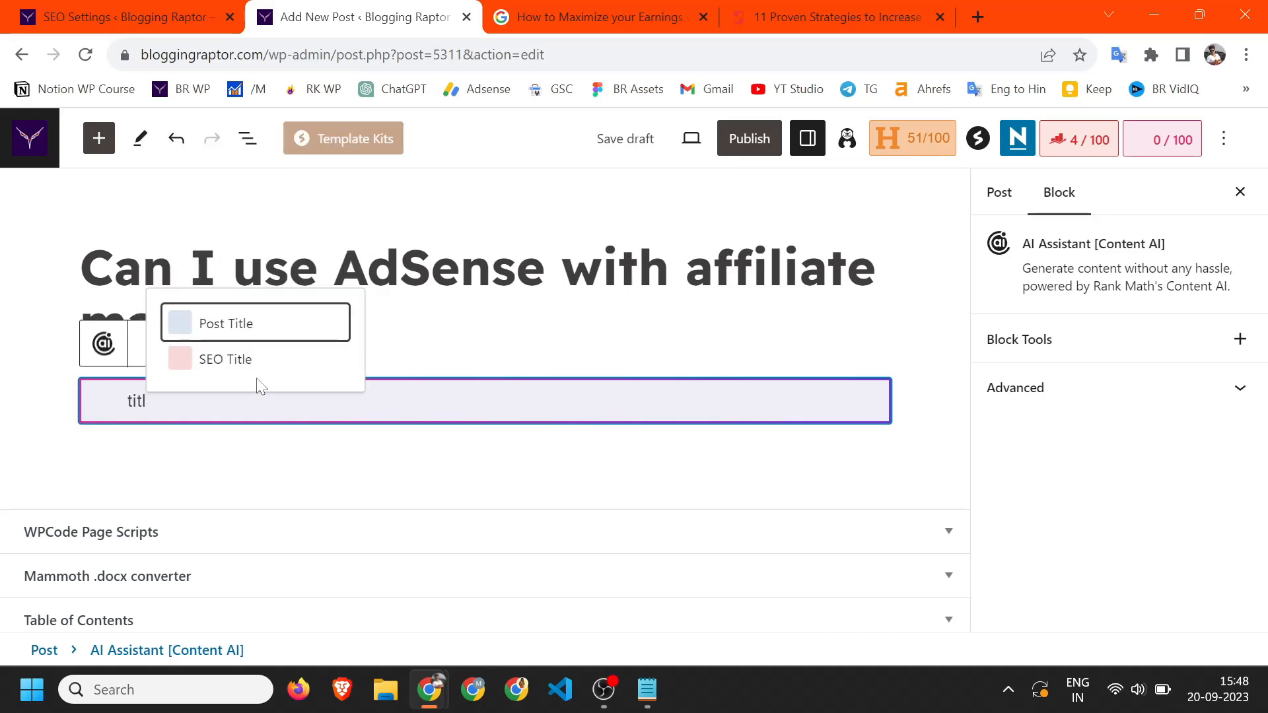
{"action": "left_click", "coordinate": [247, 329]}
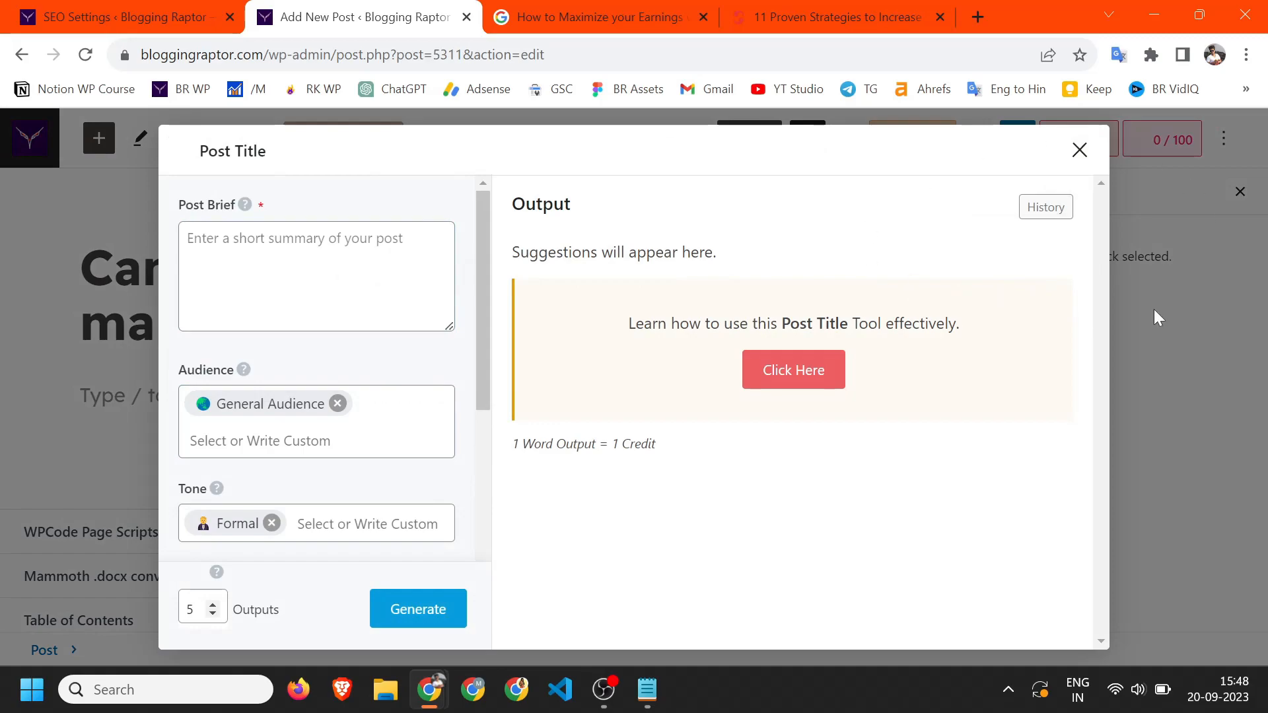
{"action": "left_click", "coordinate": [317, 274]}
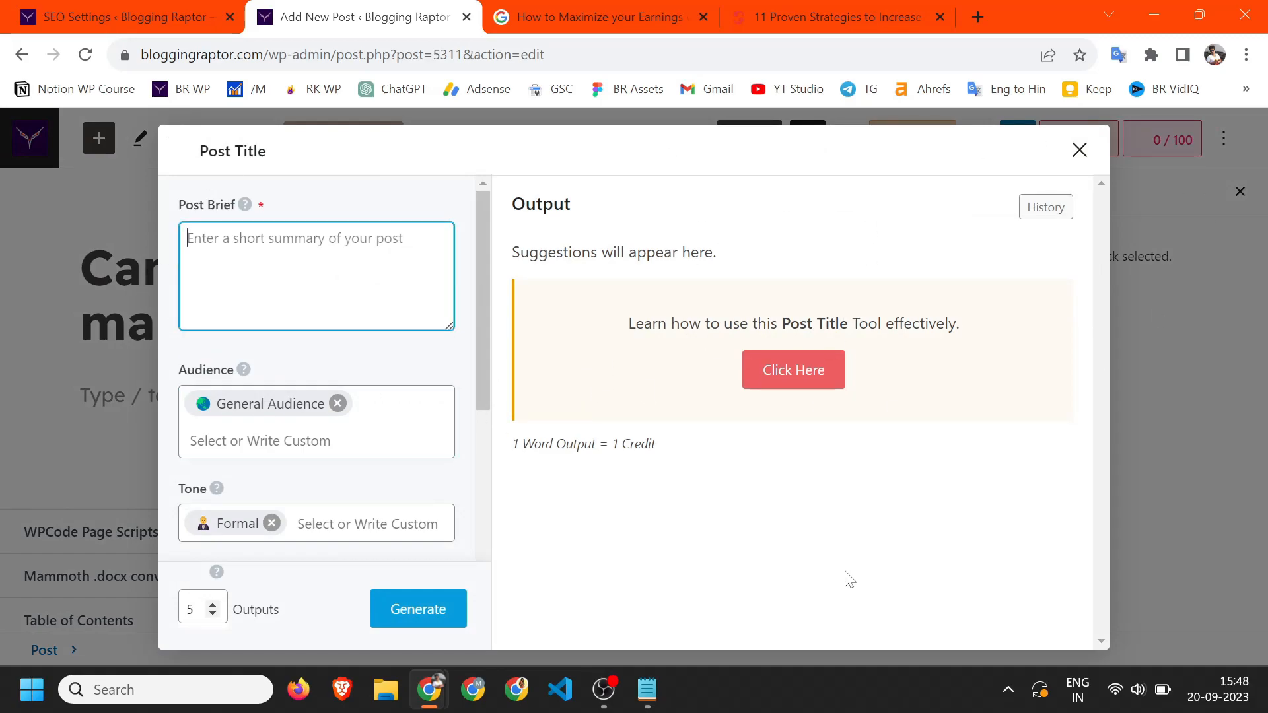
{"action": "left_click", "coordinate": [1078, 152]}
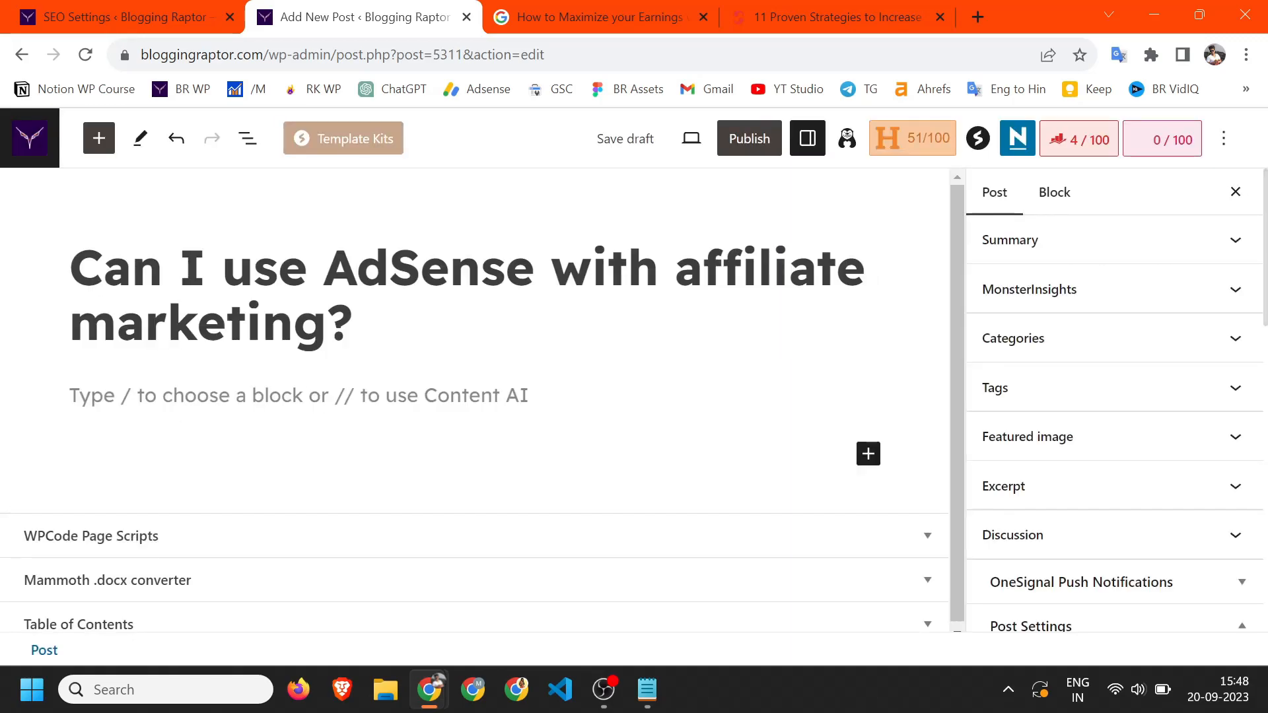
Select the empty paragraph below the post title and keep the draft post open for editing.
{"action": "left_click", "coordinate": [398, 384]}
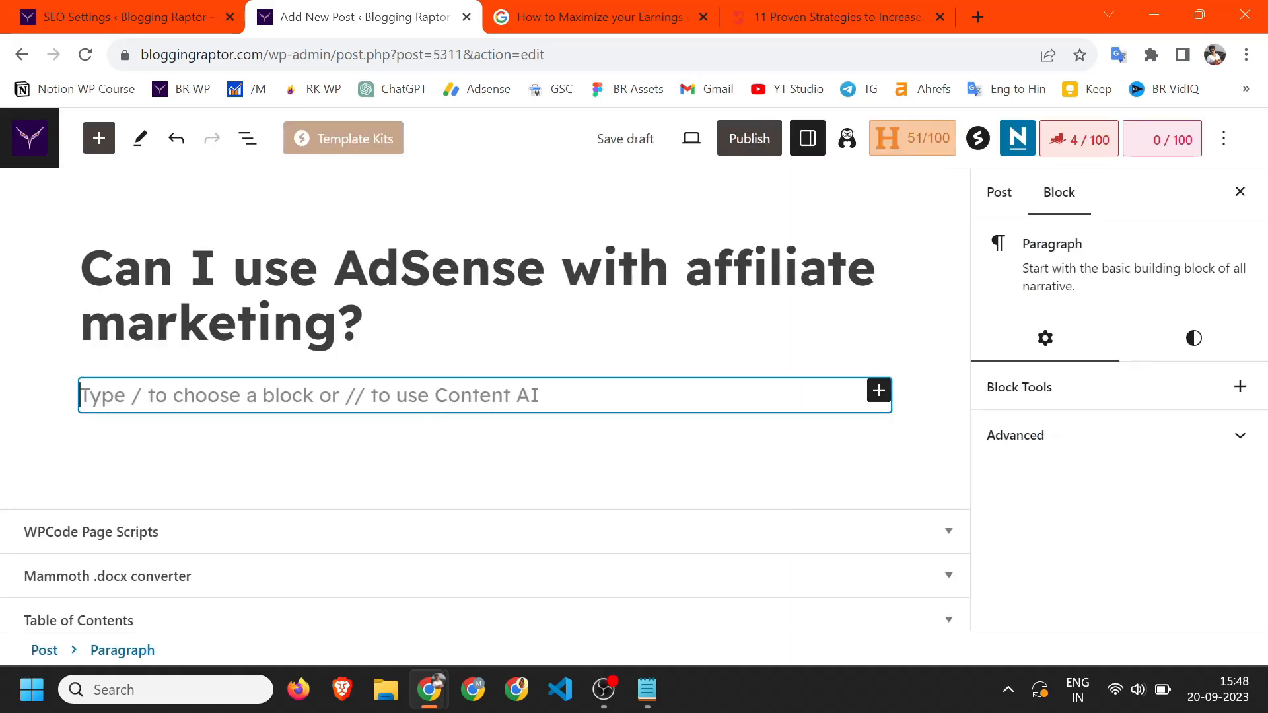
{"action": "left_click", "coordinate": [136, 10]}
{"action": "left_click", "coordinate": [357, 9]}
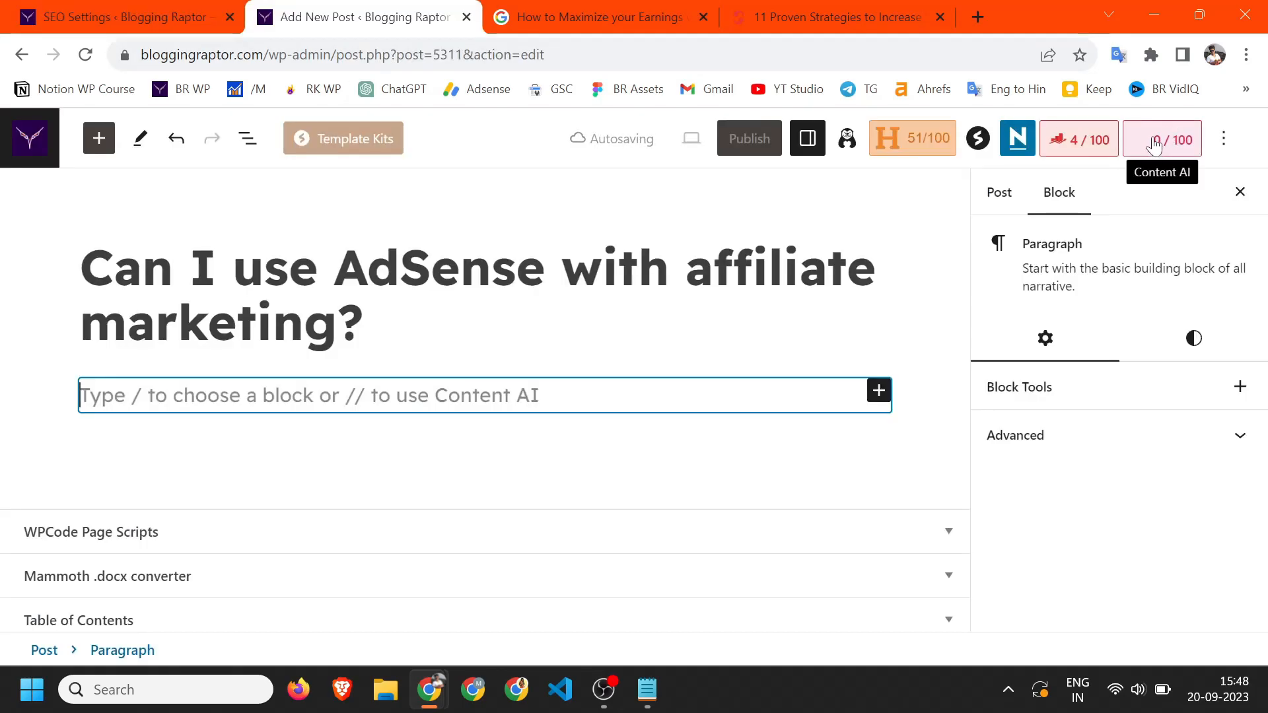
Open Content AI for the draft post and review the Write tool's instructions, tone, focus keyword and length fields.
{"action": "left_click", "coordinate": [1160, 151]}
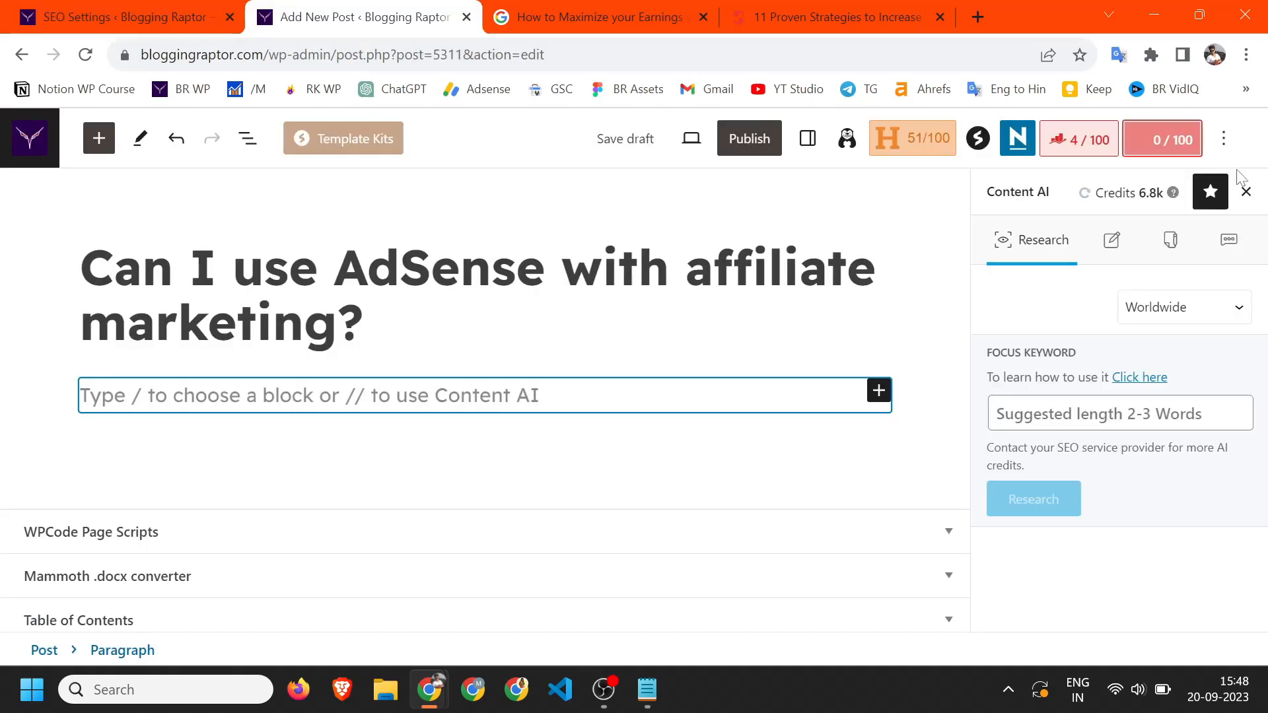
{"action": "left_click", "coordinate": [1113, 241]}
{"action": "scroll", "coordinate": [1116, 396], "scroll_direction": "down", "scroll_amount": 3}
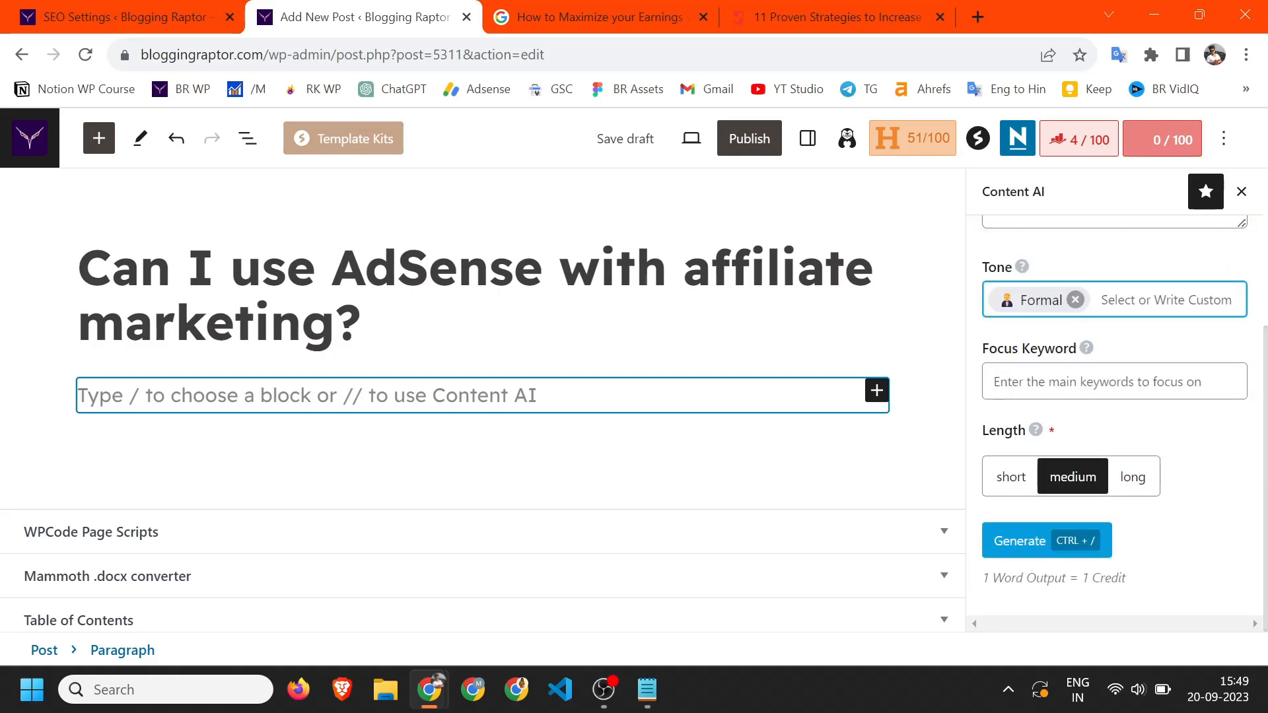
{"action": "scroll", "coordinate": [1116, 396], "scroll_direction": "up", "scroll_amount": 3}
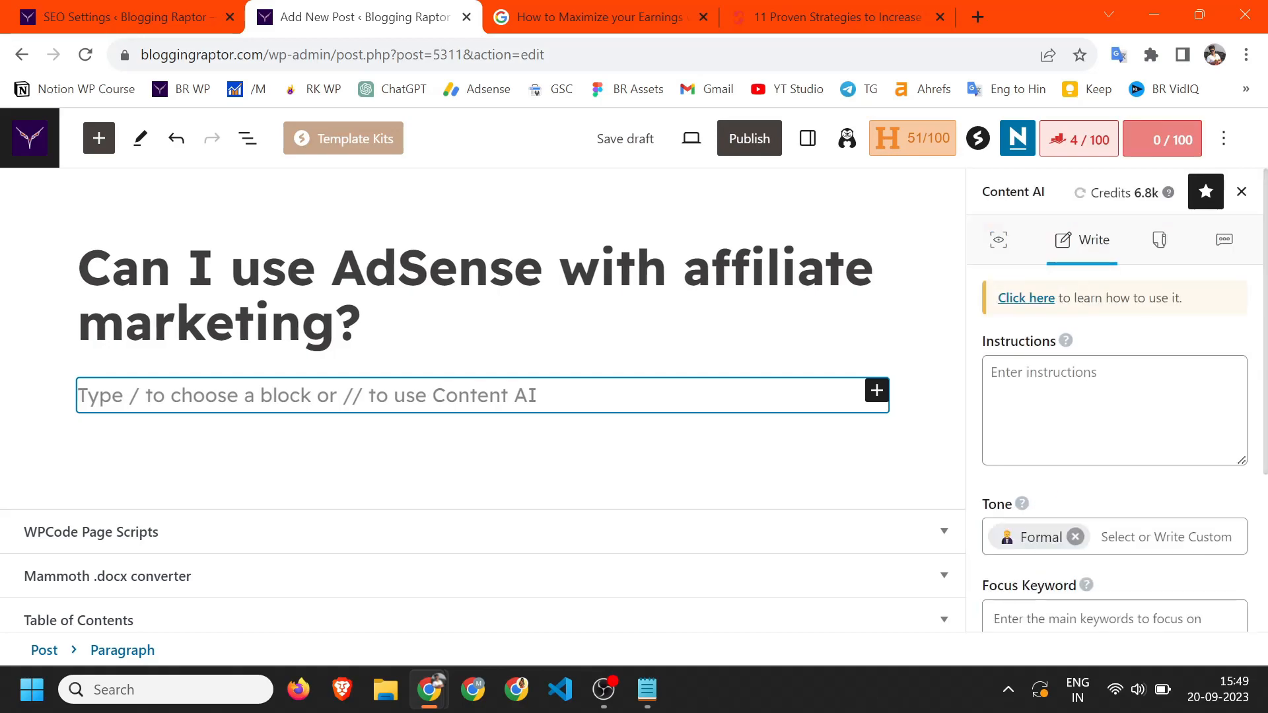
Browse Content AI's list of AI tools, open the AI Command tool to review its command and language fields, and close it.
{"action": "left_click", "coordinate": [1159, 241]}
{"action": "scroll", "coordinate": [1114, 408], "scroll_direction": "down", "scroll_amount": 20}
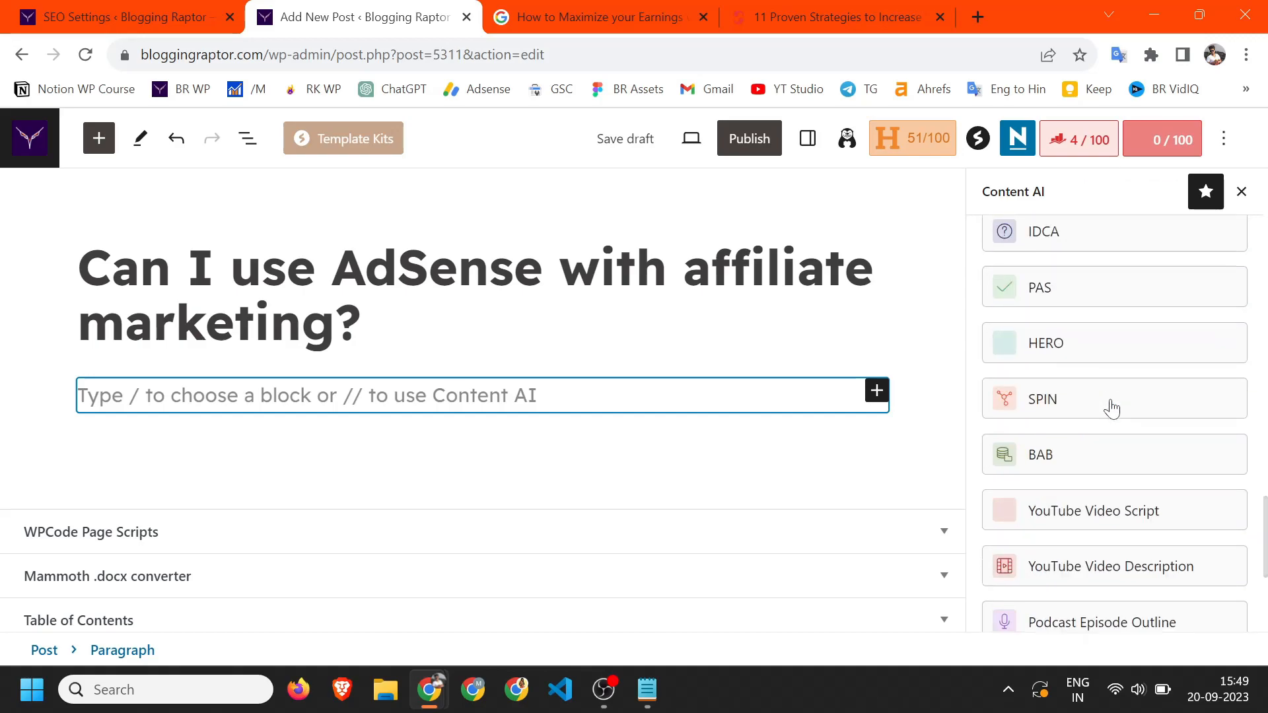
{"action": "left_click", "coordinate": [1077, 484]}
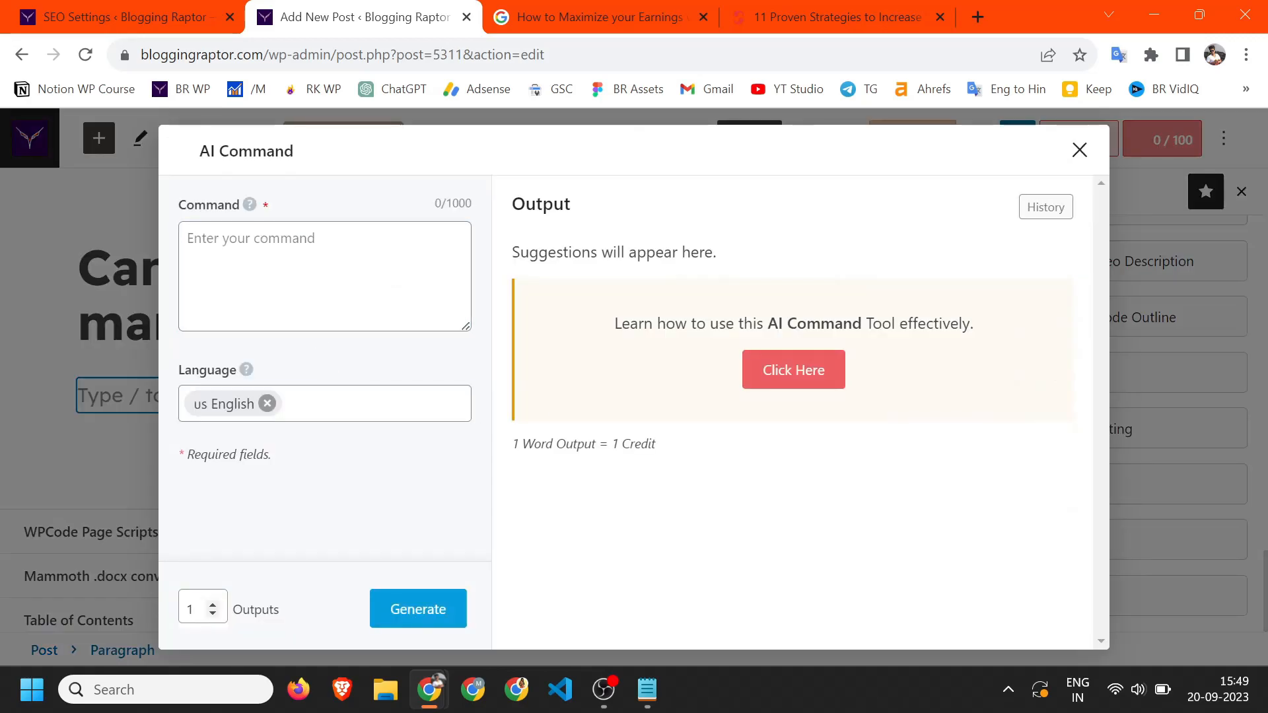
{"action": "left_click", "coordinate": [1079, 150]}
{"action": "scroll", "coordinate": [1121, 390], "scroll_direction": "up", "scroll_amount": 15}
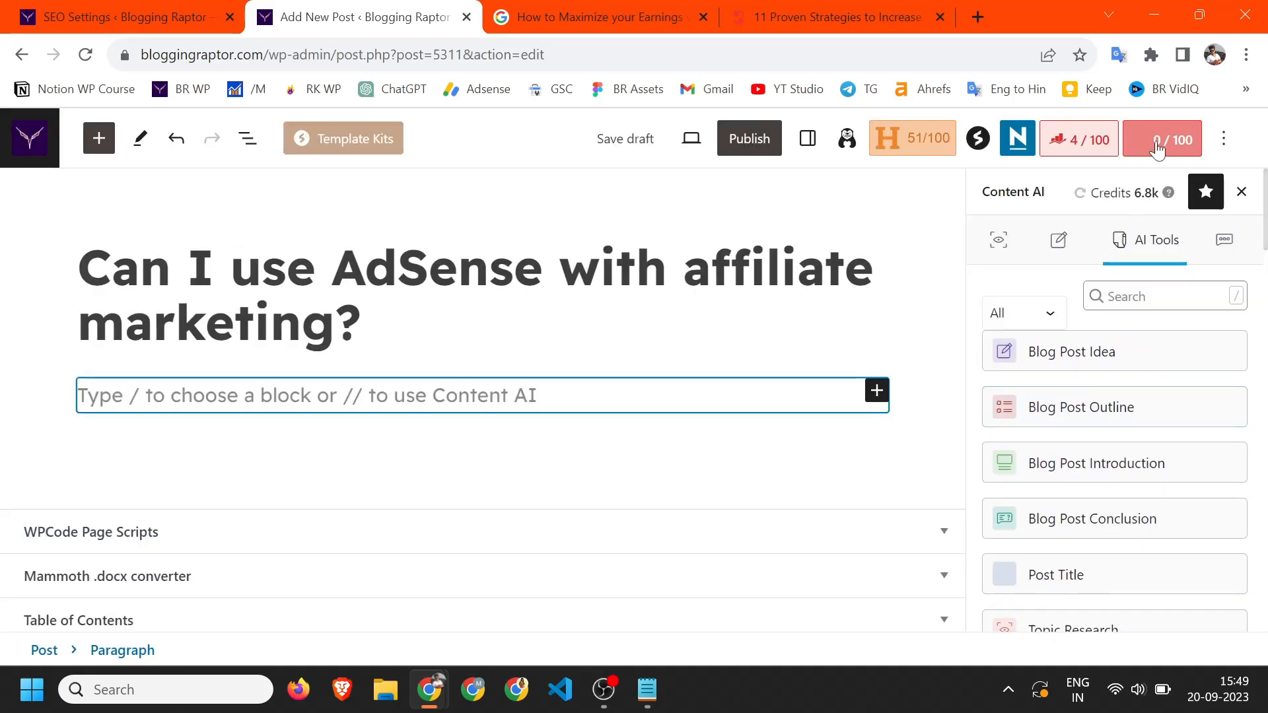
Open the RankBot chat, review its example questions and place the cursor in the message field.
{"action": "left_click", "coordinate": [1224, 242]}
{"action": "scroll", "coordinate": [1083, 353], "scroll_direction": "down", "scroll_amount": 5}
{"action": "left_click", "coordinate": [1086, 545]}
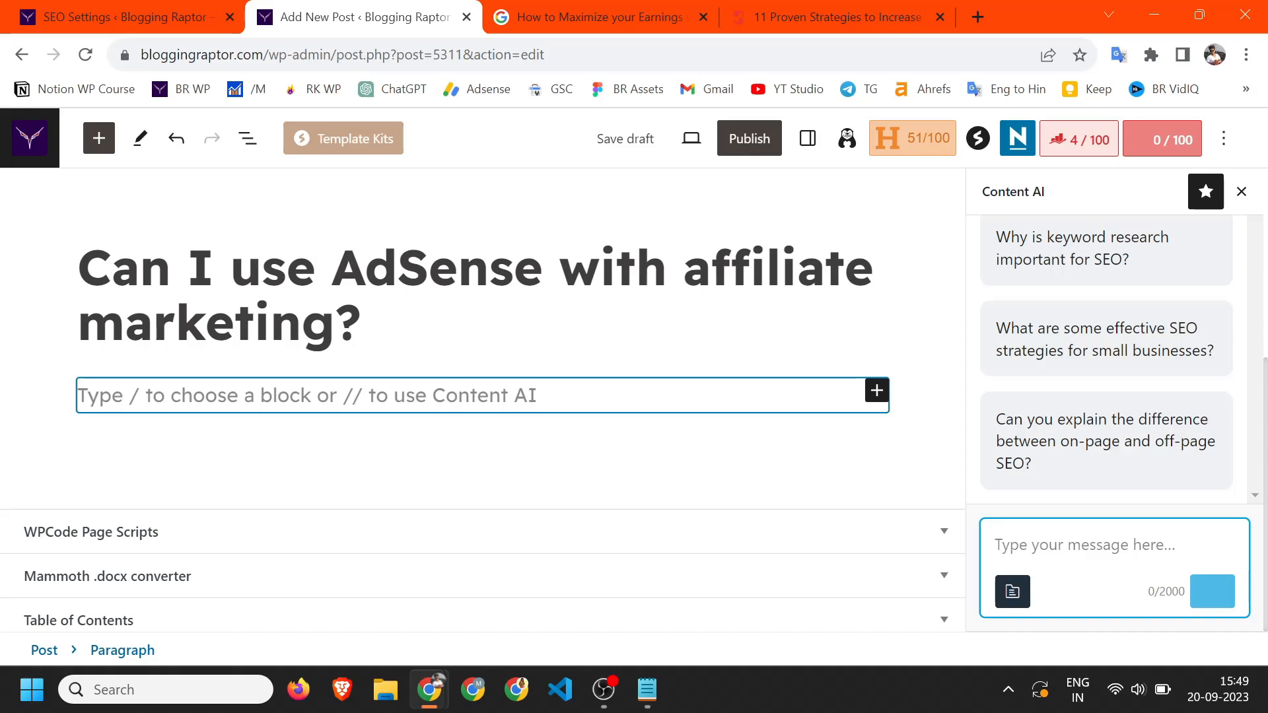
Open the chat's Prompts Library, review the custom prompt's name and text fields, and close the library.
{"action": "left_click", "coordinate": [1013, 593]}
{"action": "left_click", "coordinate": [1013, 592]}
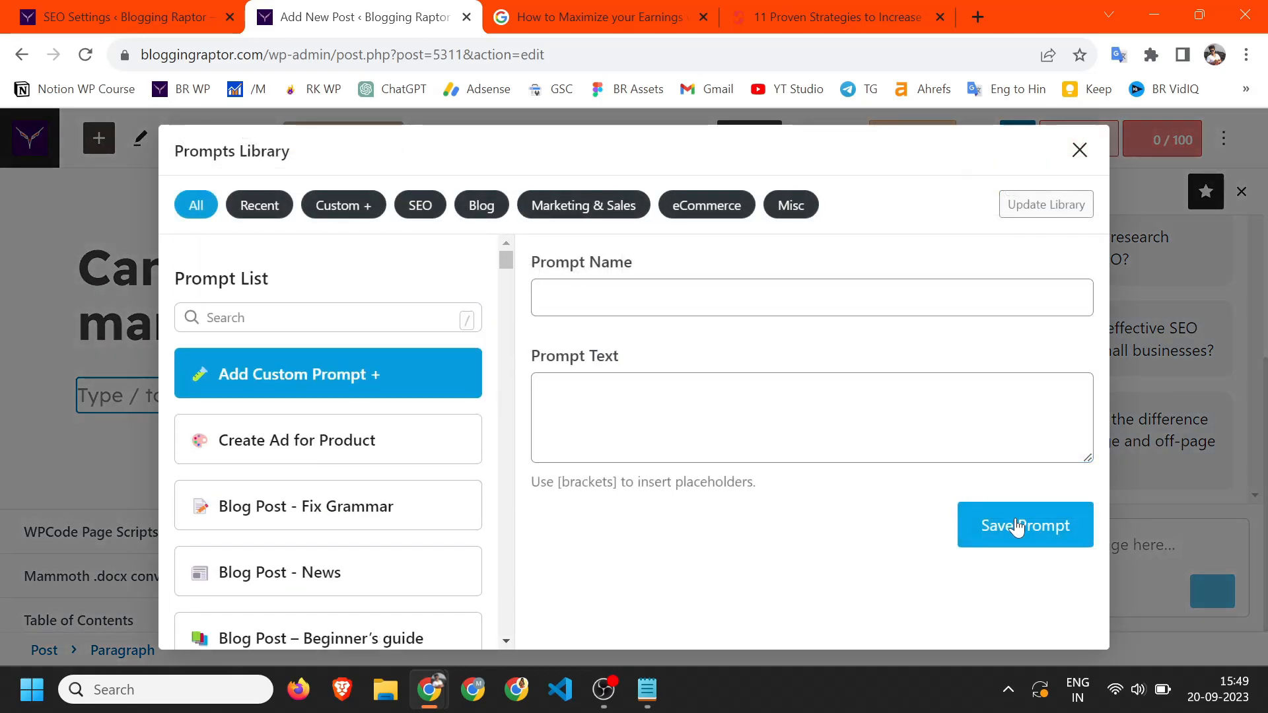
{"action": "left_click", "coordinate": [535, 307]}
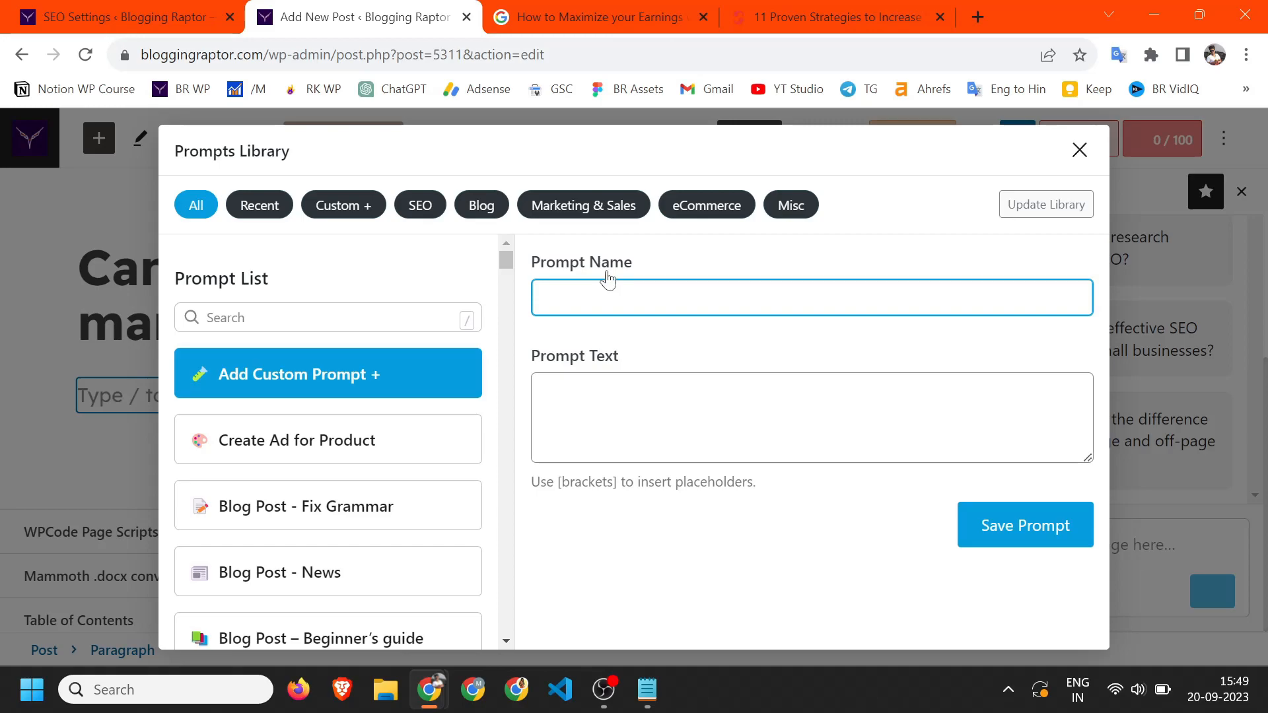
{"action": "left_click", "coordinate": [323, 377]}
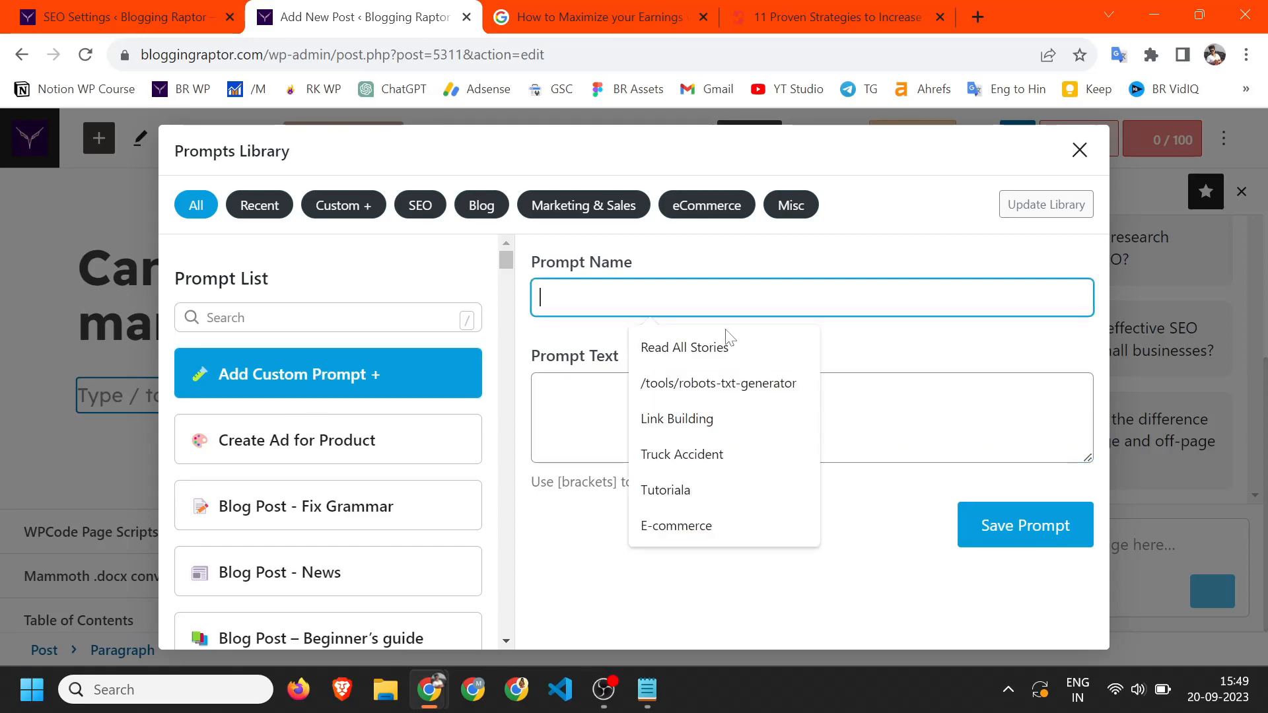
{"action": "key", "text": "Tab"}
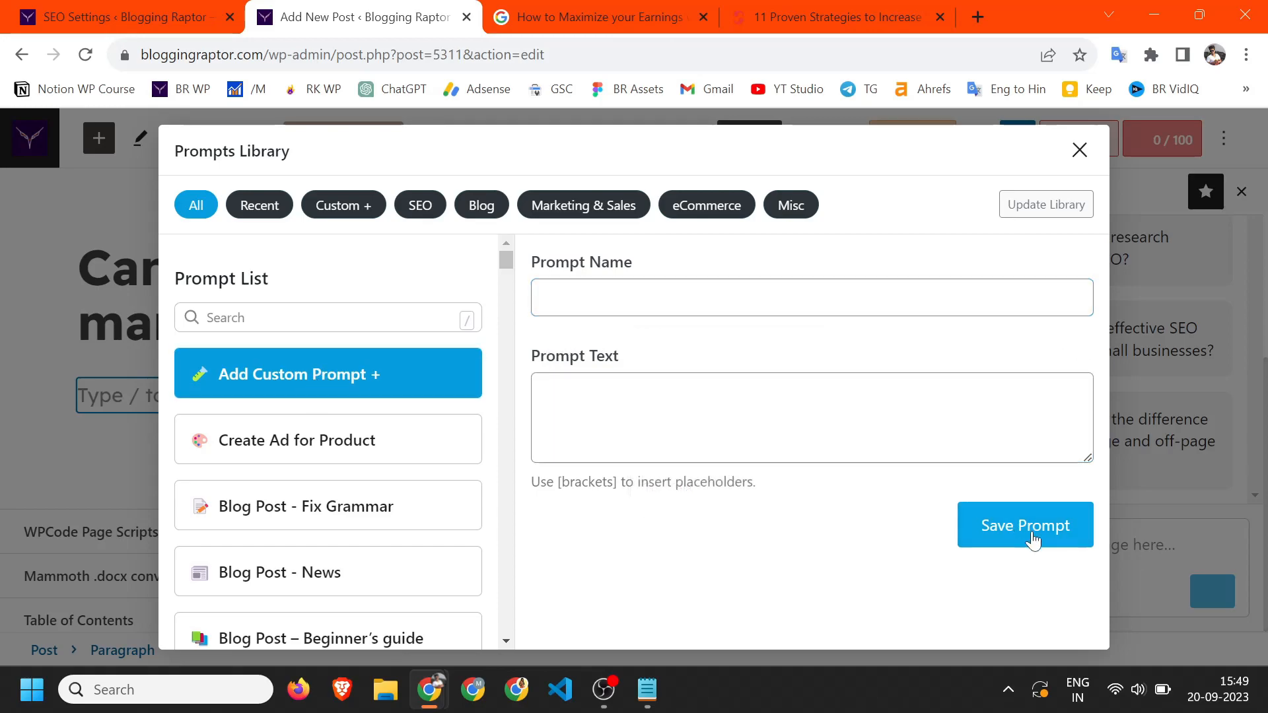
{"action": "left_click", "coordinate": [1079, 151]}
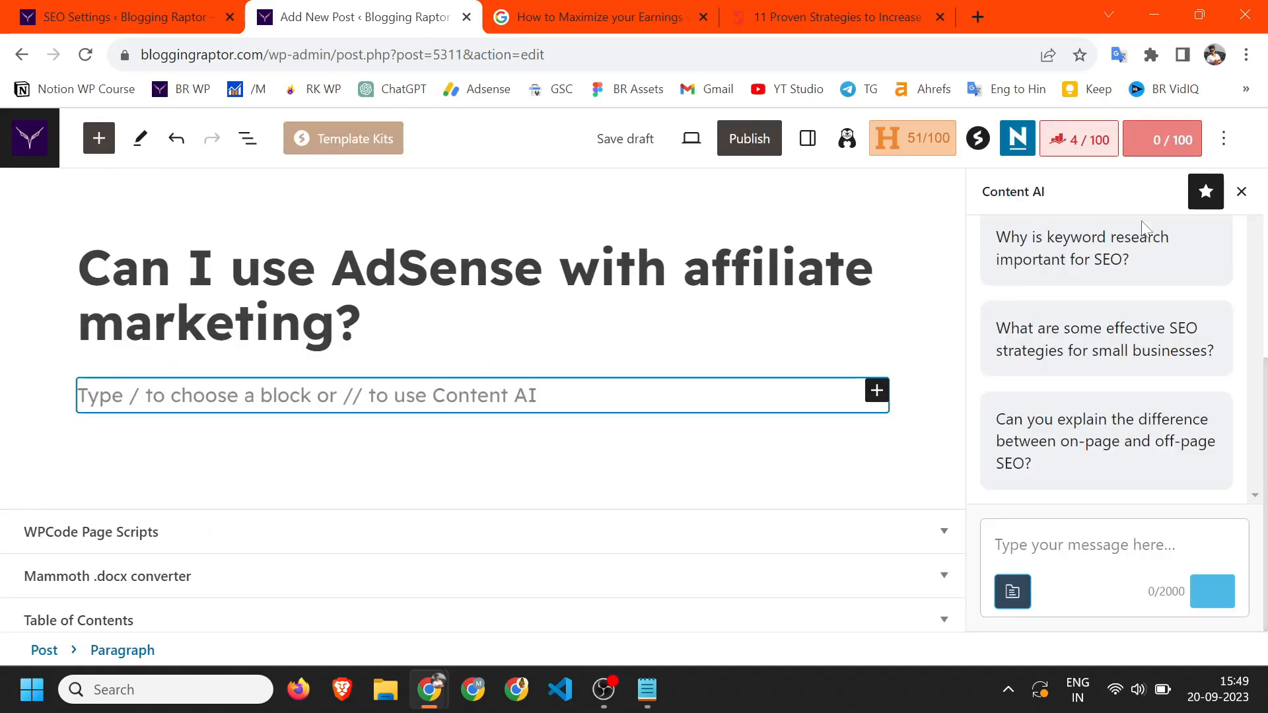
Return to Content AI's Research view and open the draft post's general Rank Math SEO settings.
{"action": "scroll", "coordinate": [1204, 248], "scroll_direction": "up", "scroll_amount": 5}
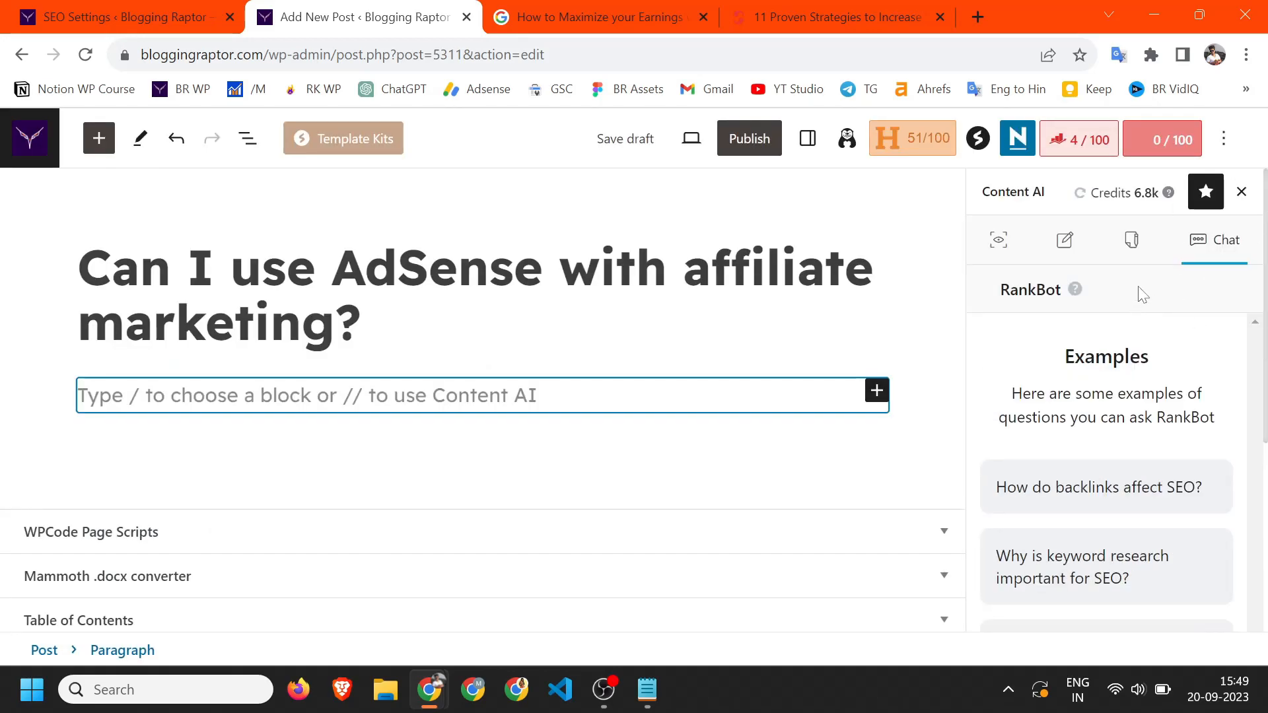
{"action": "left_click", "coordinate": [999, 240]}
{"action": "left_click", "coordinate": [1080, 140]}
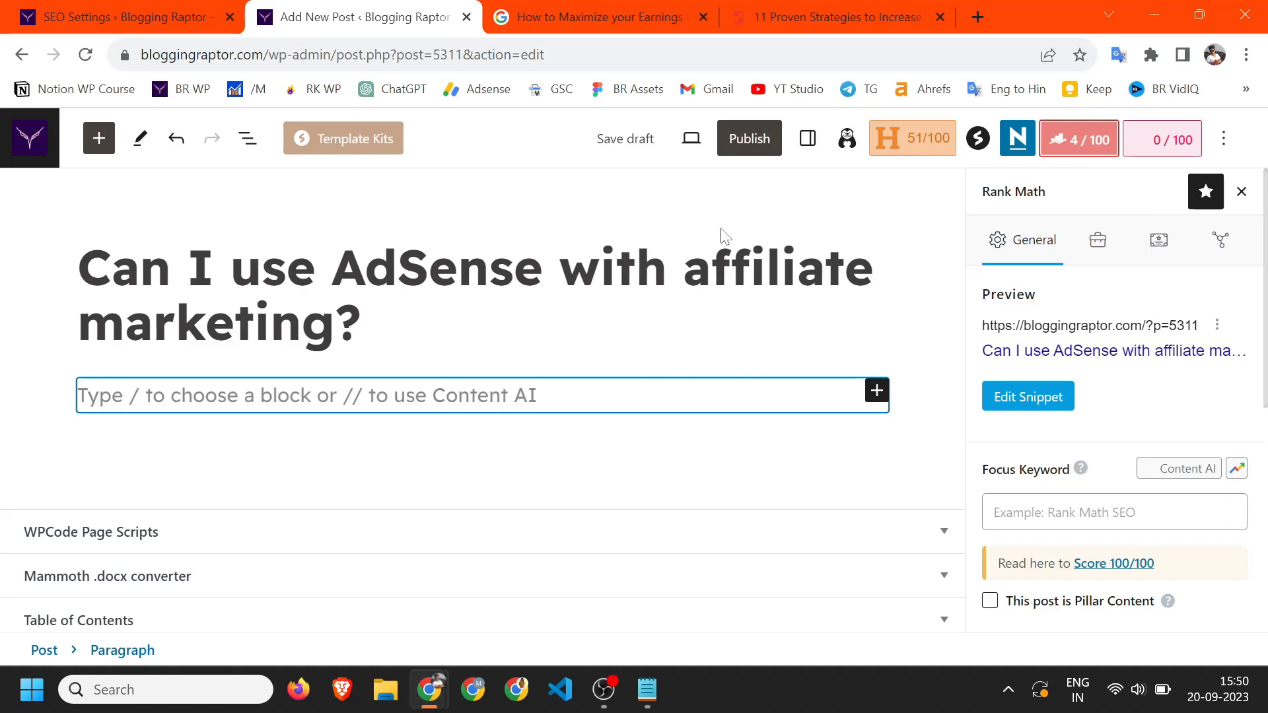
Revisit the Content AI page of Rank Math's SEO settings, checking it against the draft post, and return to the draft.
{"action": "left_click", "coordinate": [36, 9]}
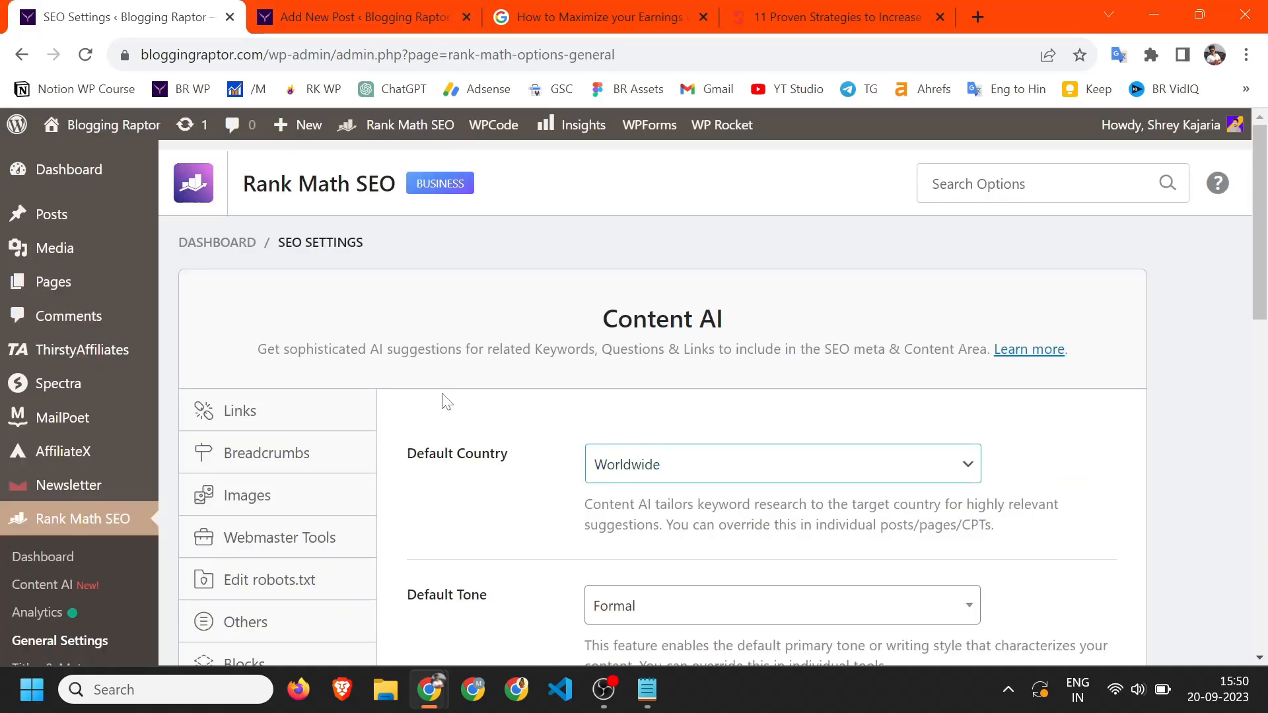
{"action": "scroll", "coordinate": [448, 401], "scroll_direction": "down", "scroll_amount": 3}
{"action": "scroll", "coordinate": [297, 481], "scroll_direction": "up", "scroll_amount": 3}
{"action": "left_click", "coordinate": [303, 8]}
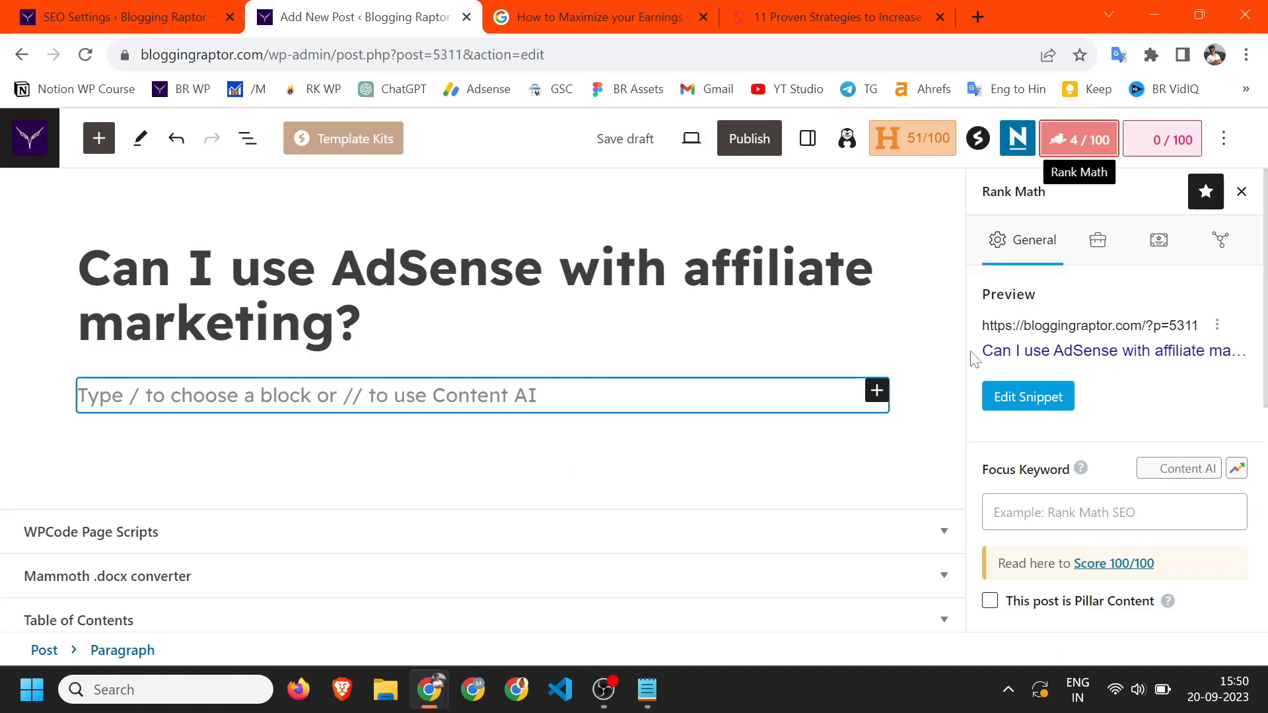
{"action": "left_click", "coordinate": [119, 17]}
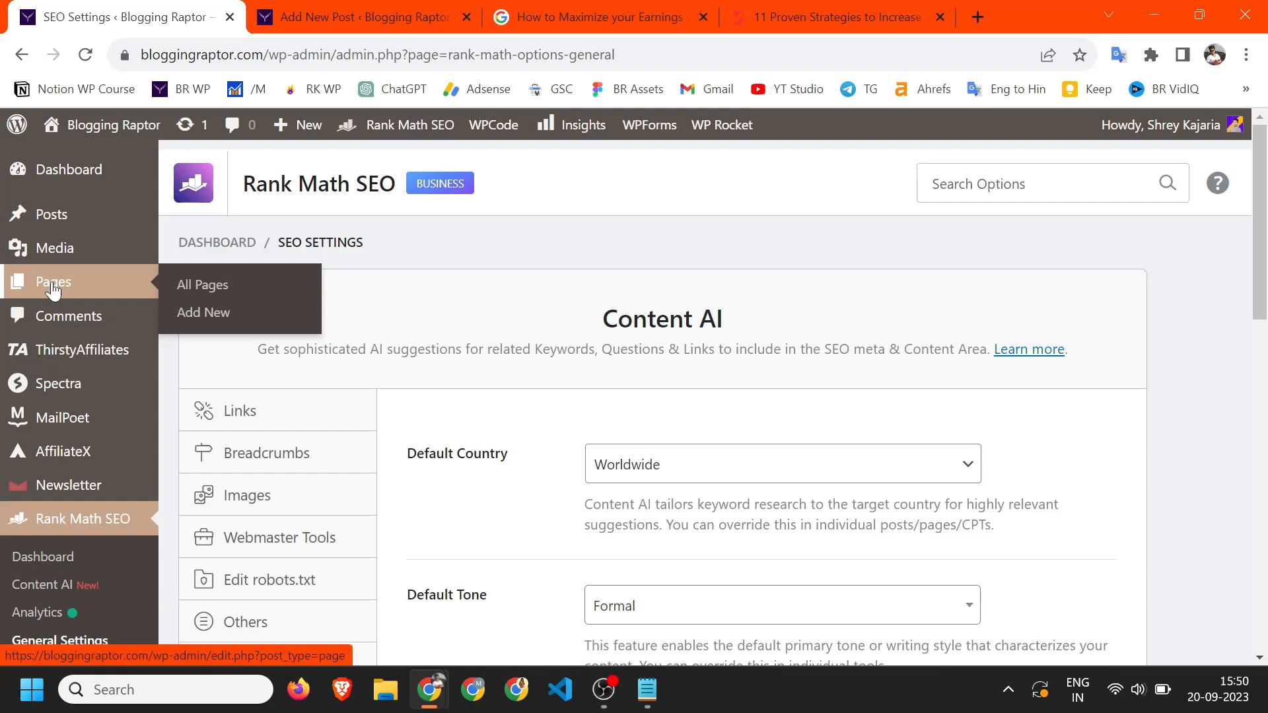
{"action": "left_click", "coordinate": [287, 9]}
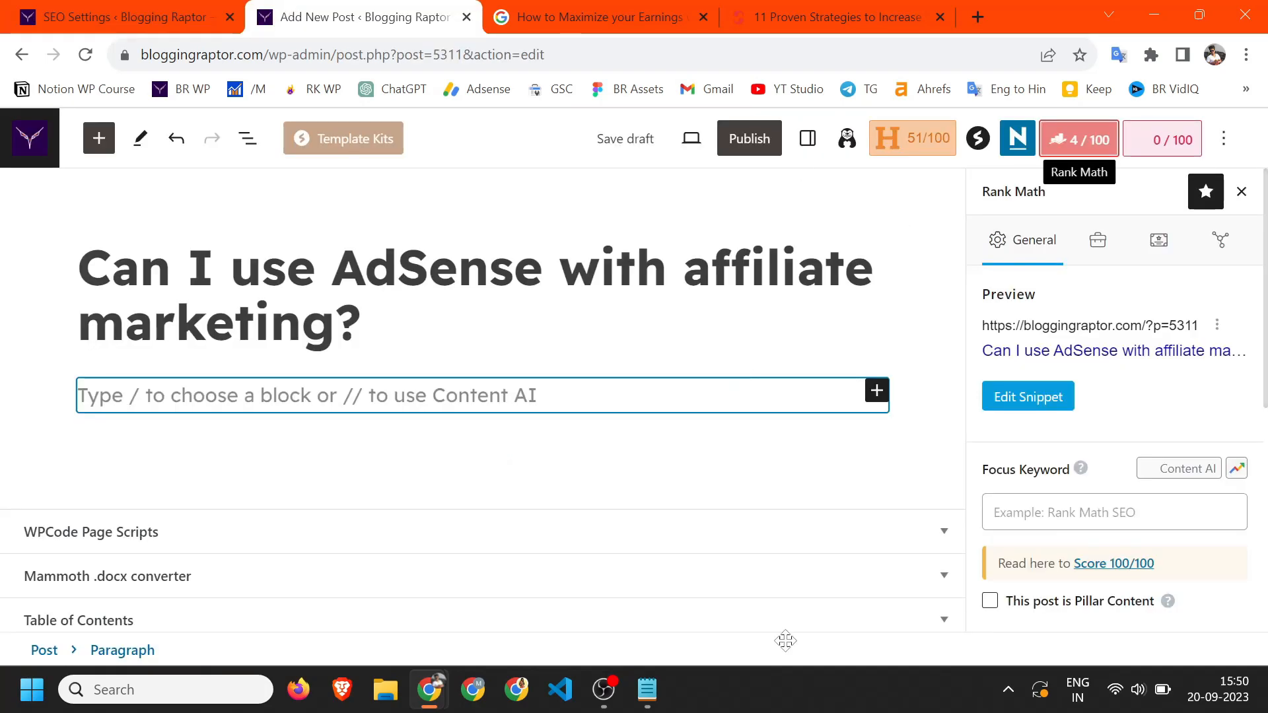